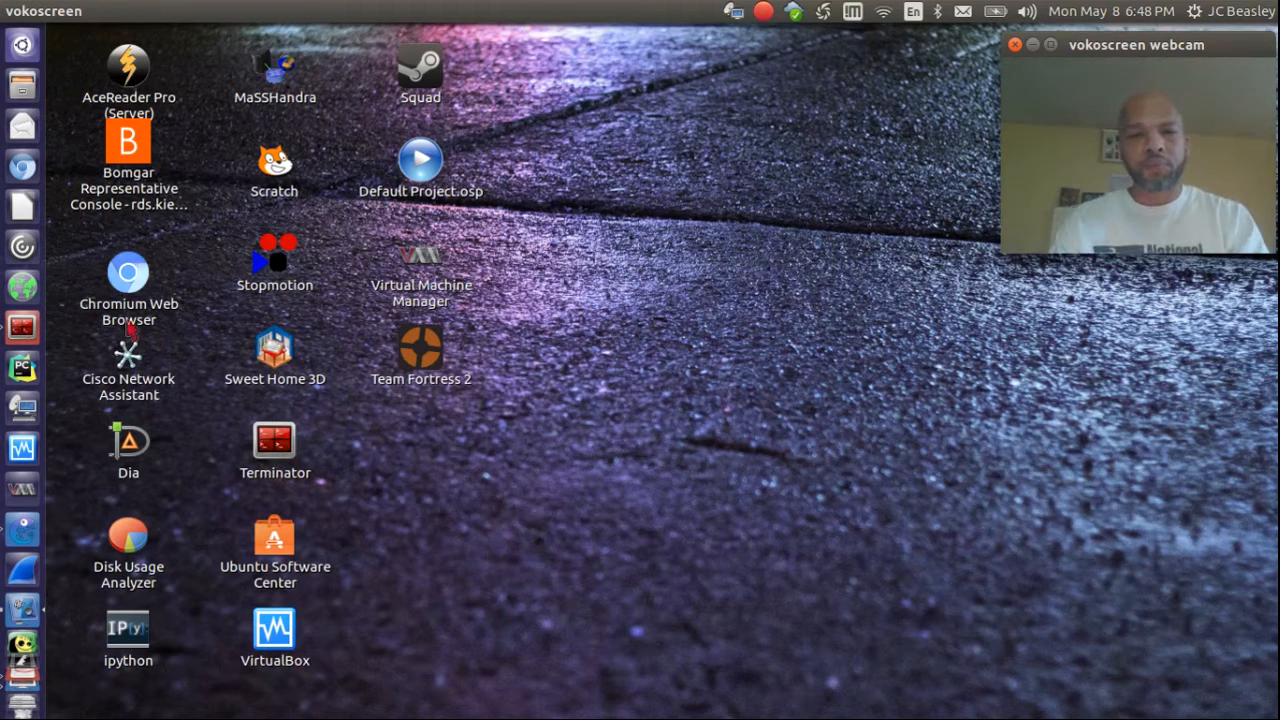
Step: Launch Chromium and search the web for 'zentyal' from a new tab
left_click(16, 180)
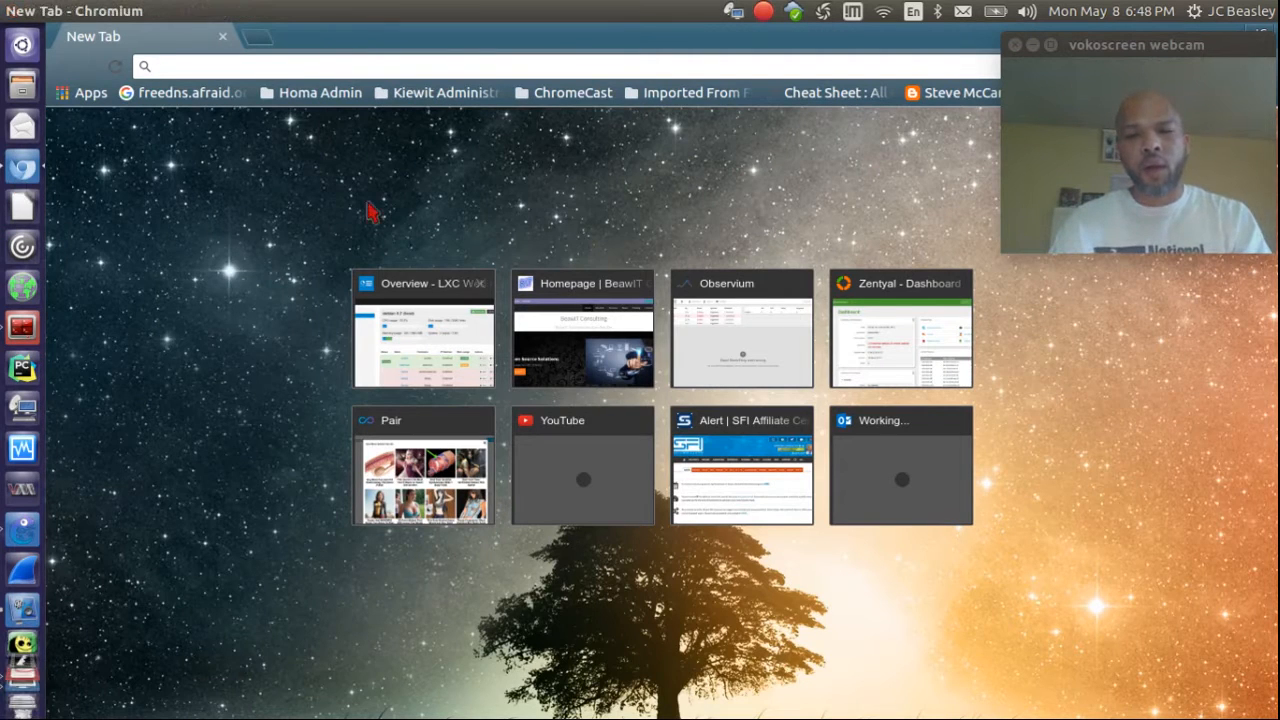
left_click(258, 40)
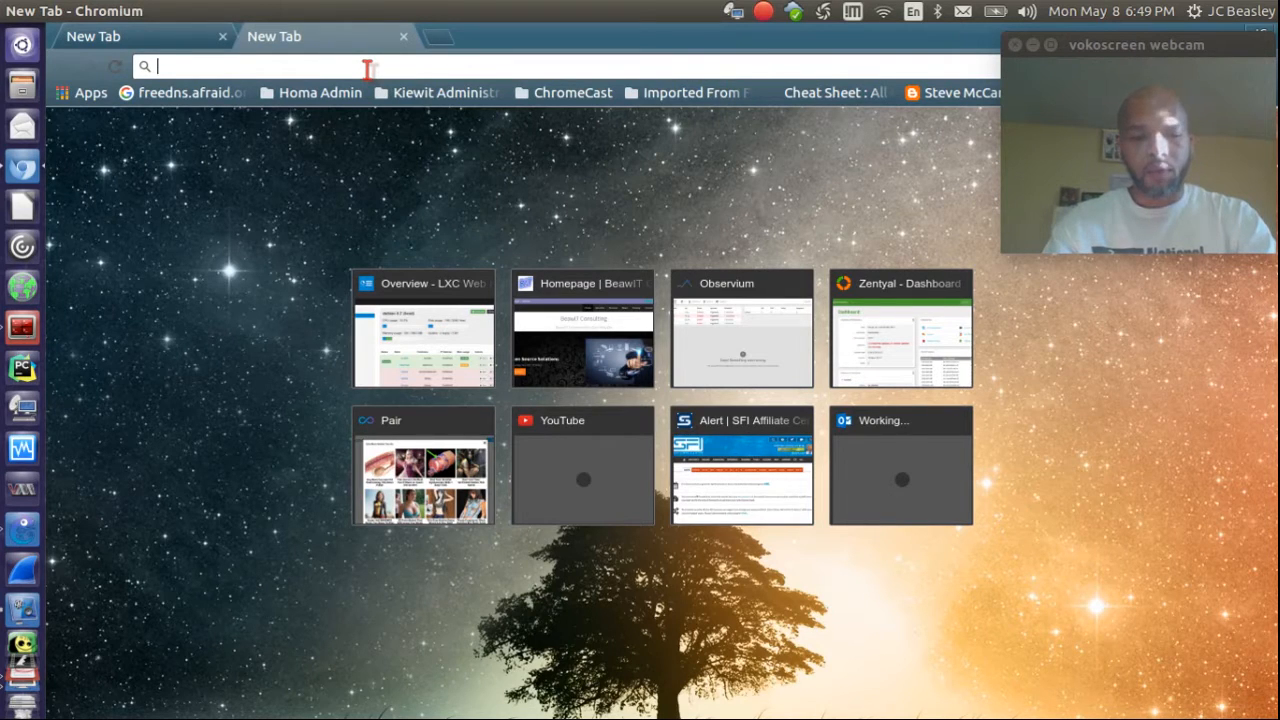
type("zet")
key("BackSpace")
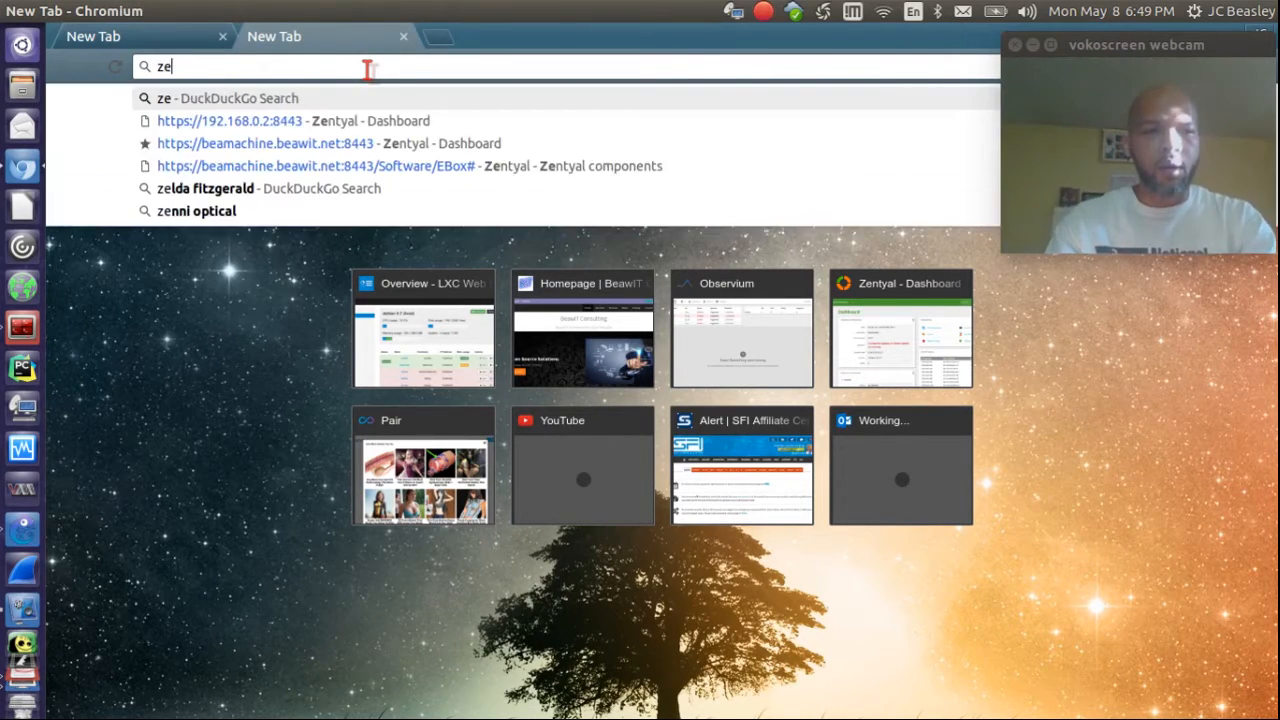
type("yt")
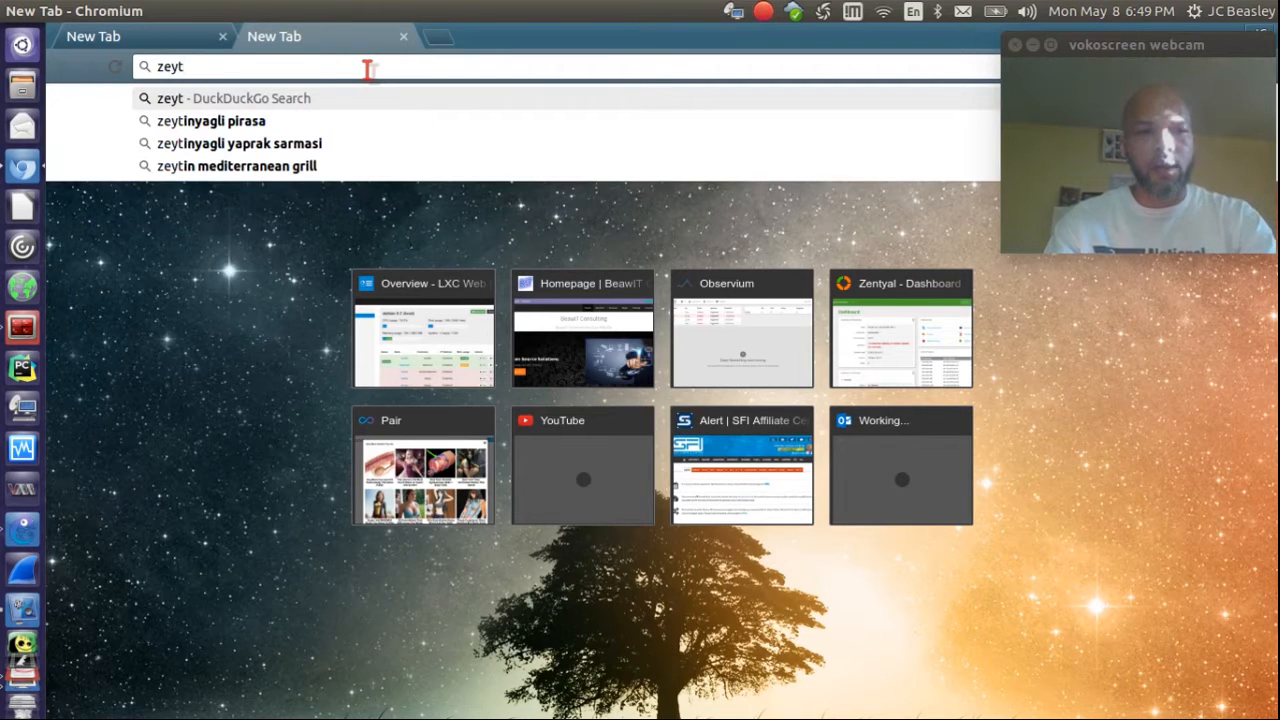
key("BackSpace")
right_click(368, 68)
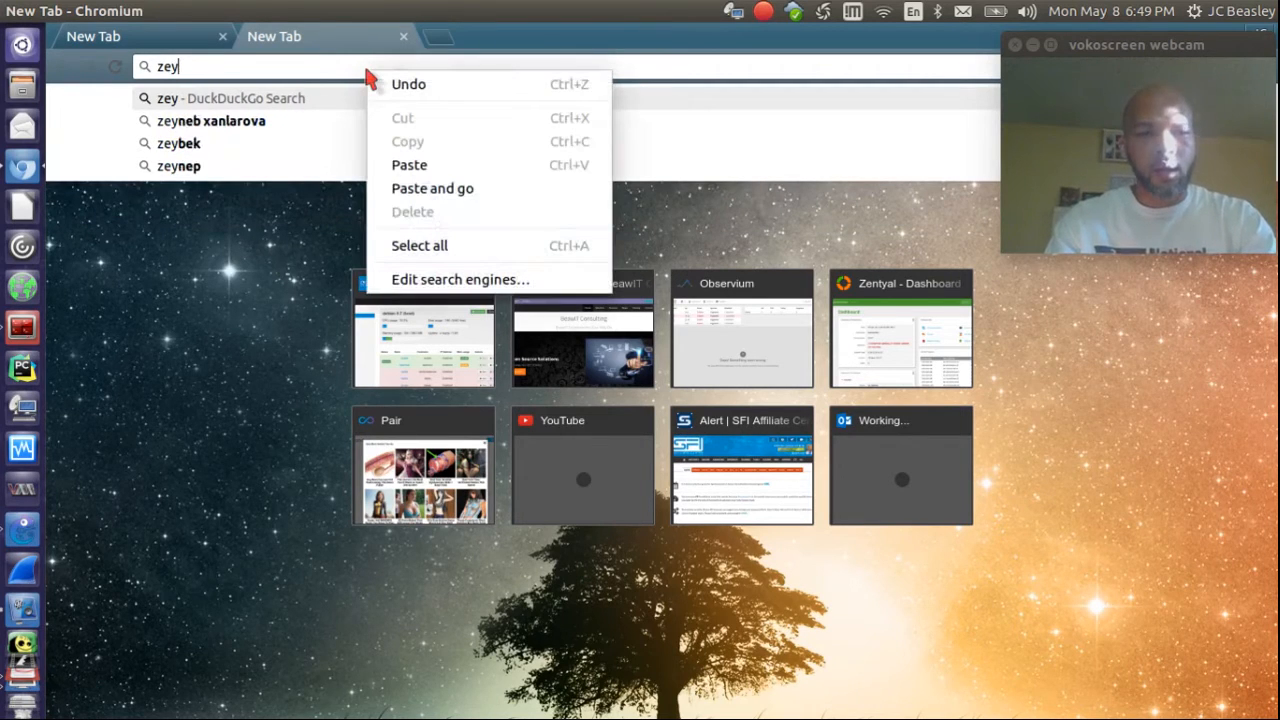
left_click(329, 71)
key("BackSpace")
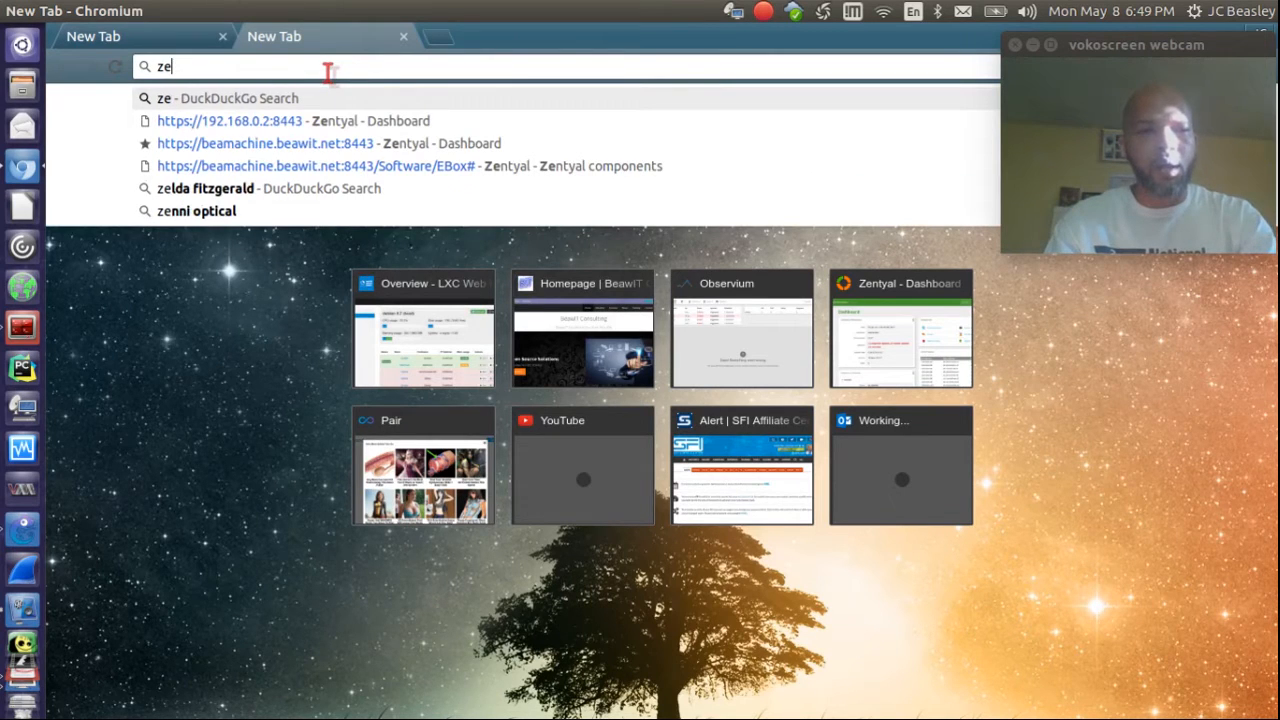
type("t")
key("BackSpace")
type("ntyal")
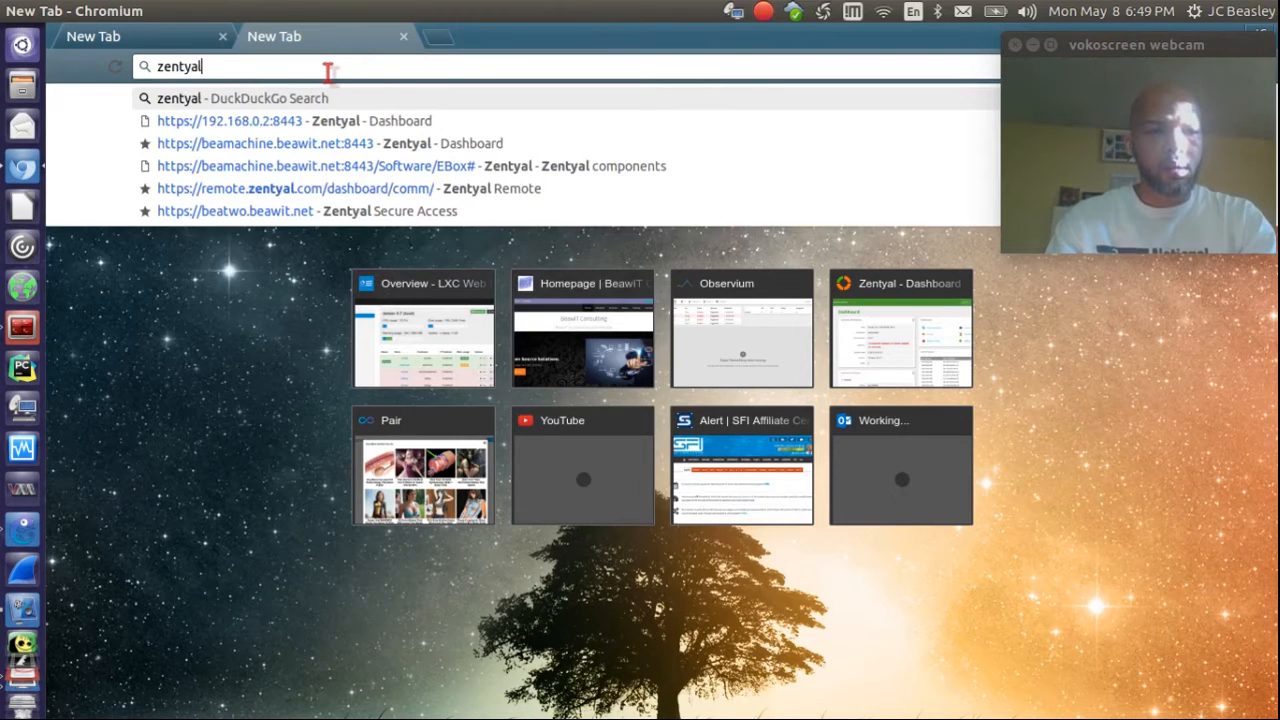
key("Return")
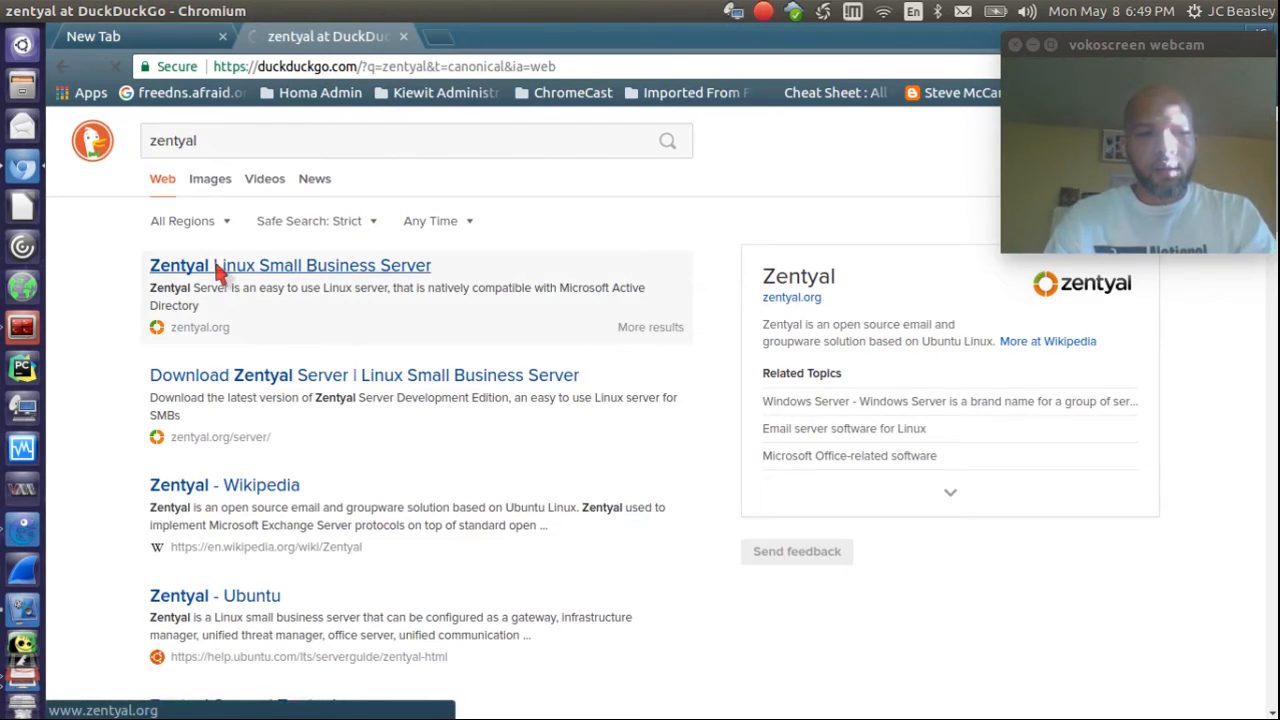
Step: Open the zentyal.org result and go to its Zentyal Server 5.0 Download page
left_click(220, 268)
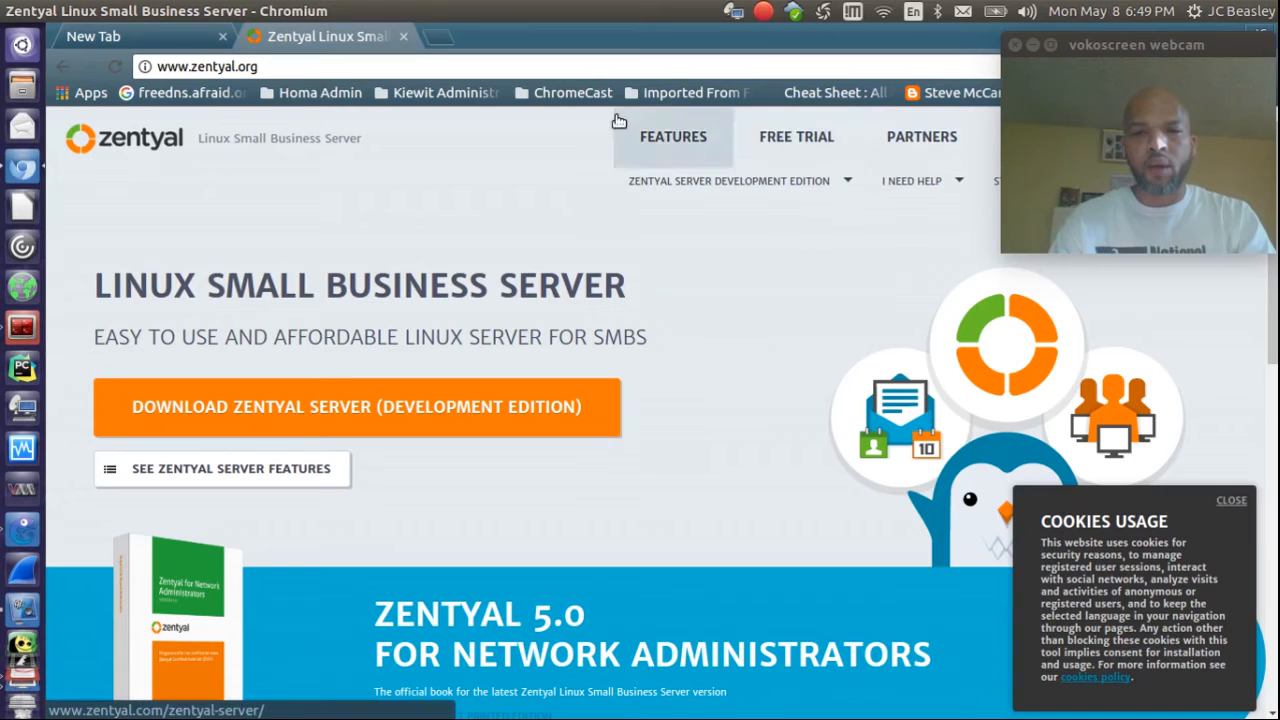
left_click(307, 410)
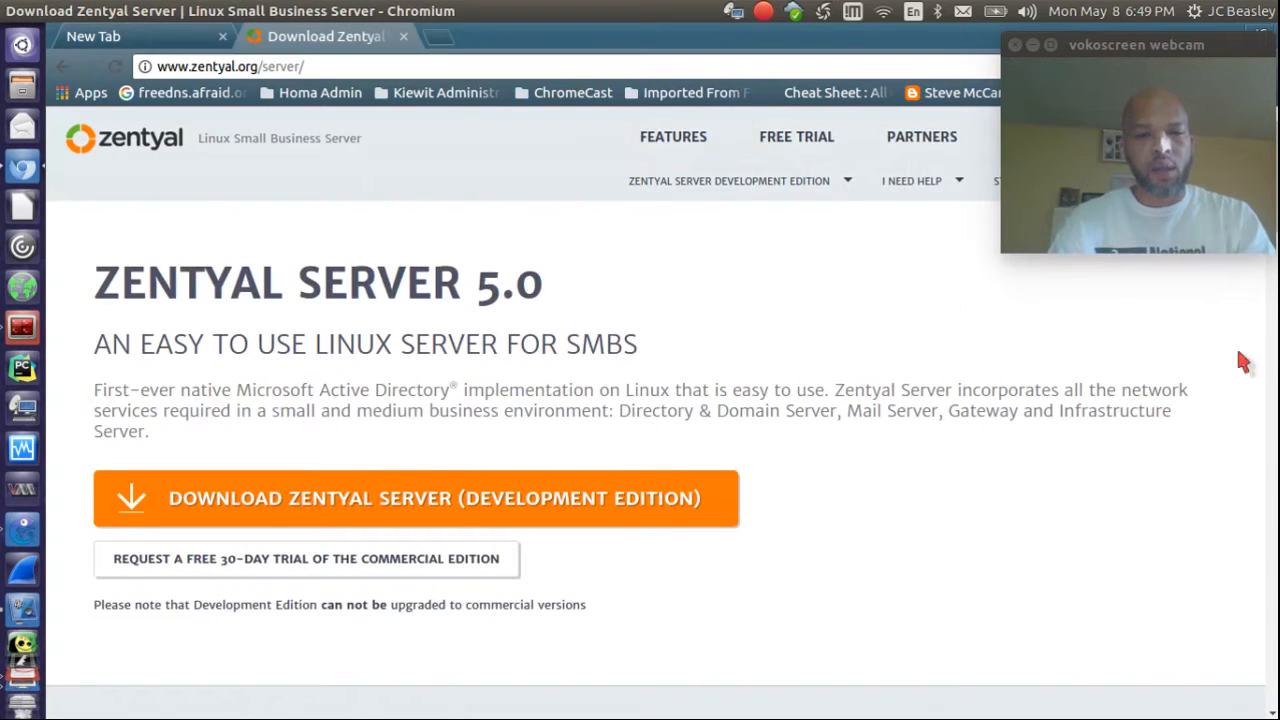
scroll(1272, 318, "down", 5)
left_click_drag(1270, 311, 1268, 180)
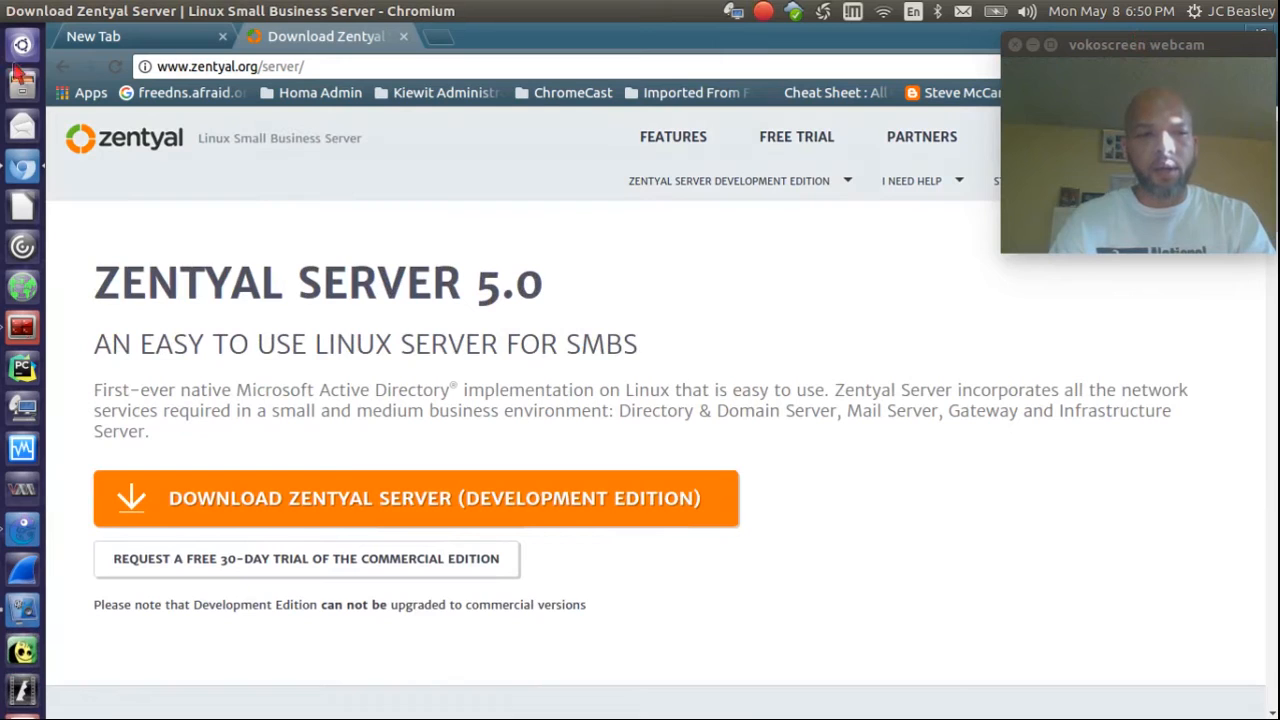
Step: Switch to the lab workspace and move the VirtualBox Manager aside to reveal the topology
left_click(24, 452)
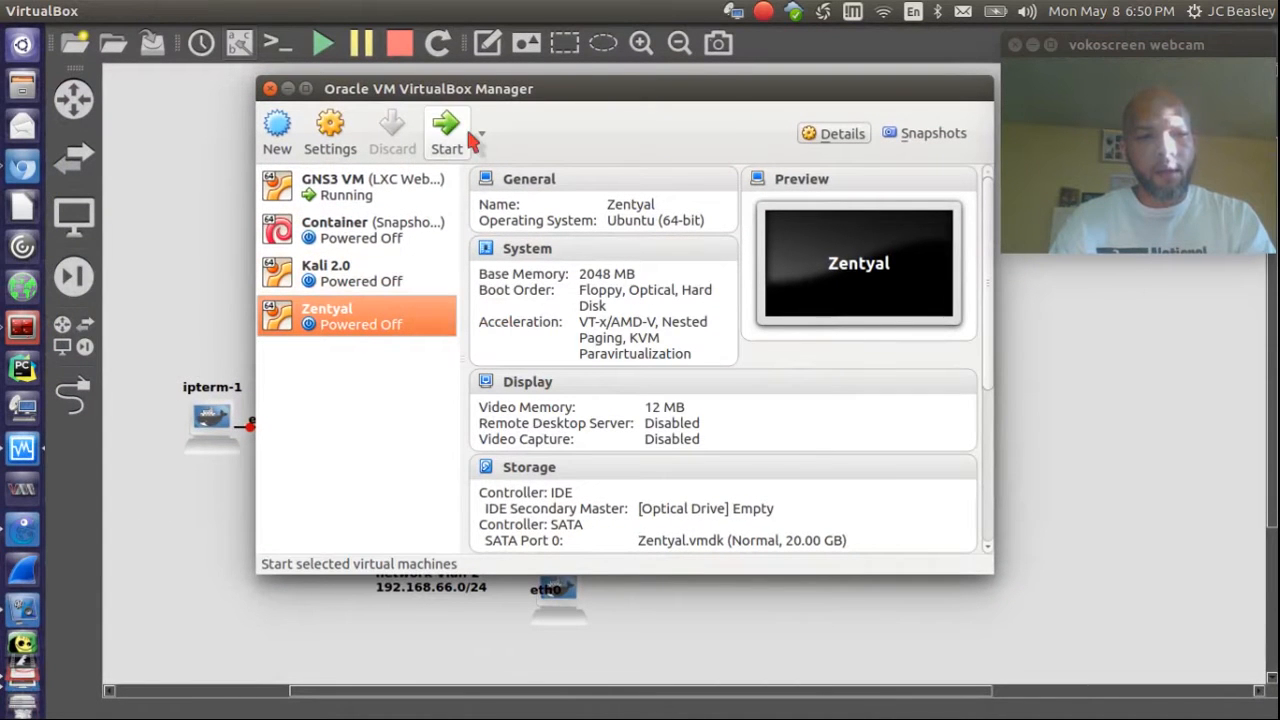
left_click_drag(455, 92, 527, 392)
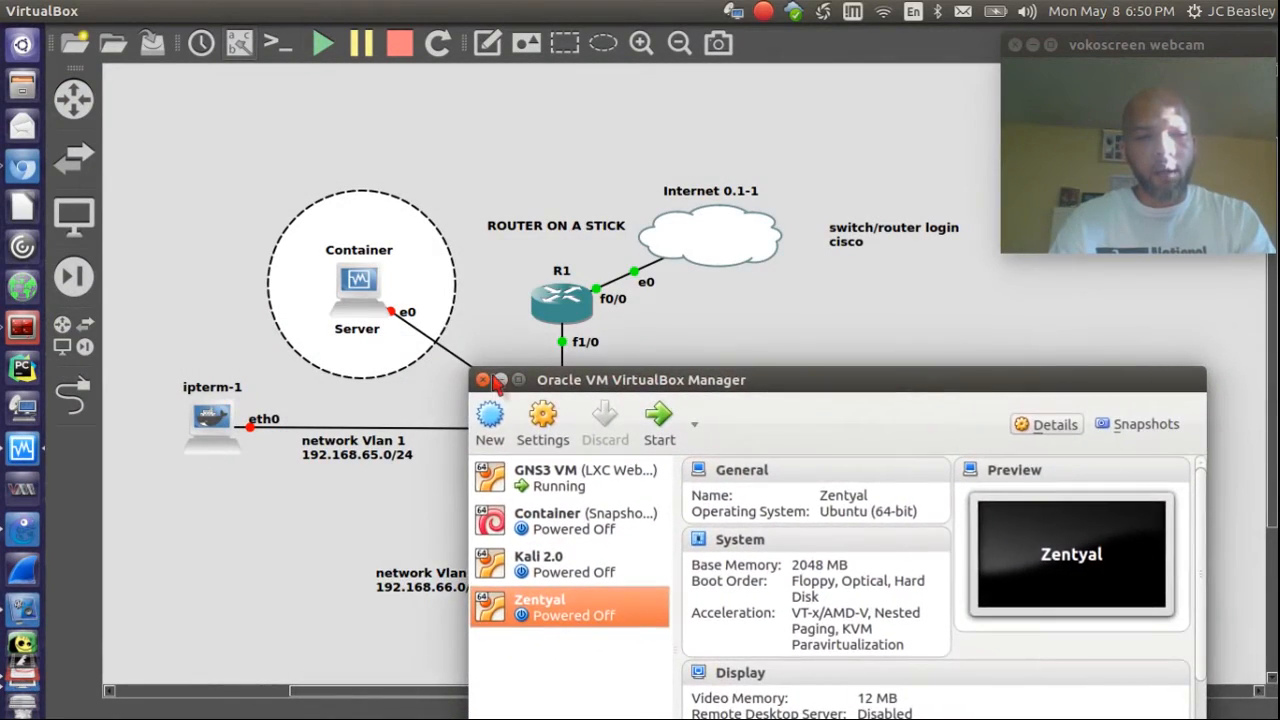
left_click(500, 380)
Step: Nudge the Zentyal node slightly down-right and adjust the topology view
left_click_drag(858, 437, 862, 446)
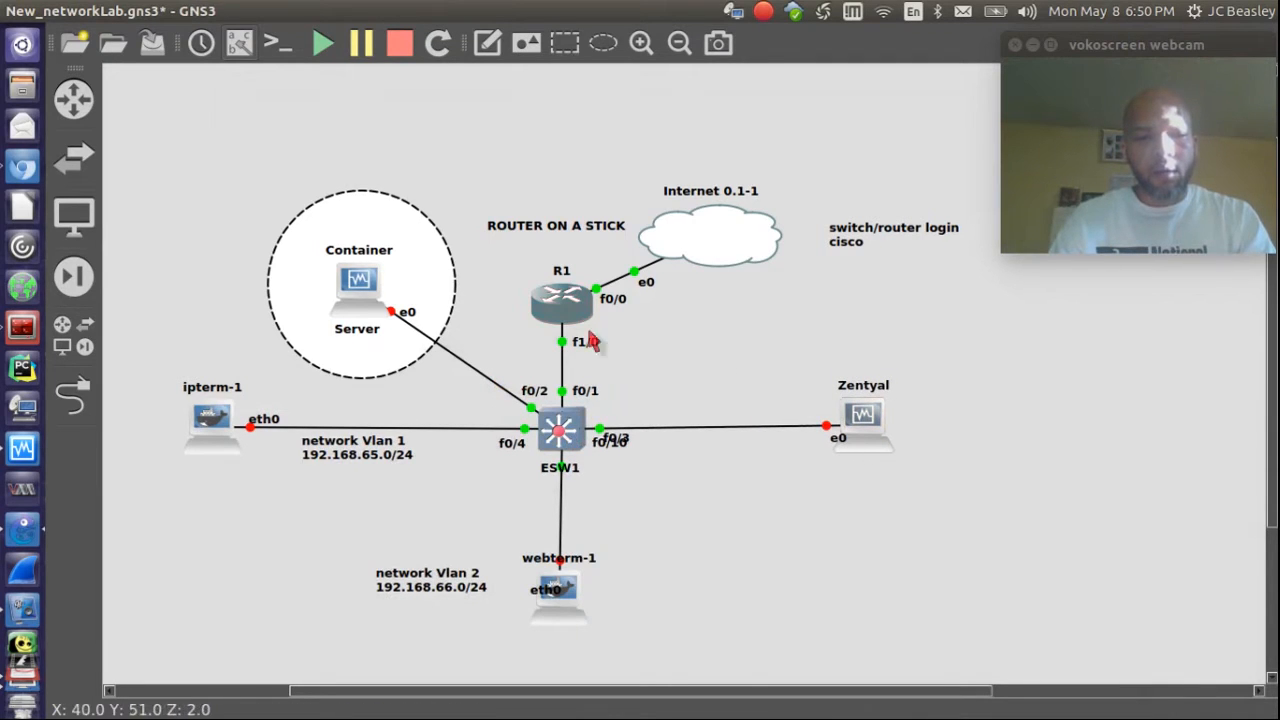
mouse_move(574, 438)
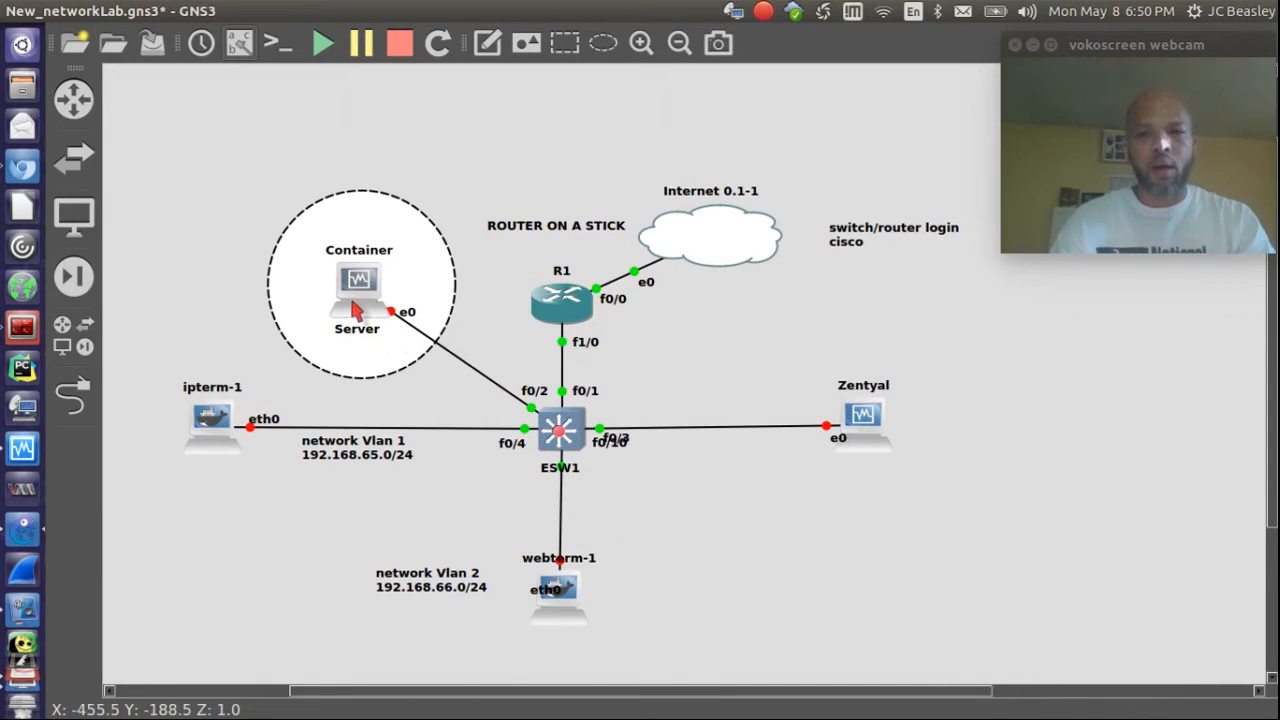
mouse_move(355, 310)
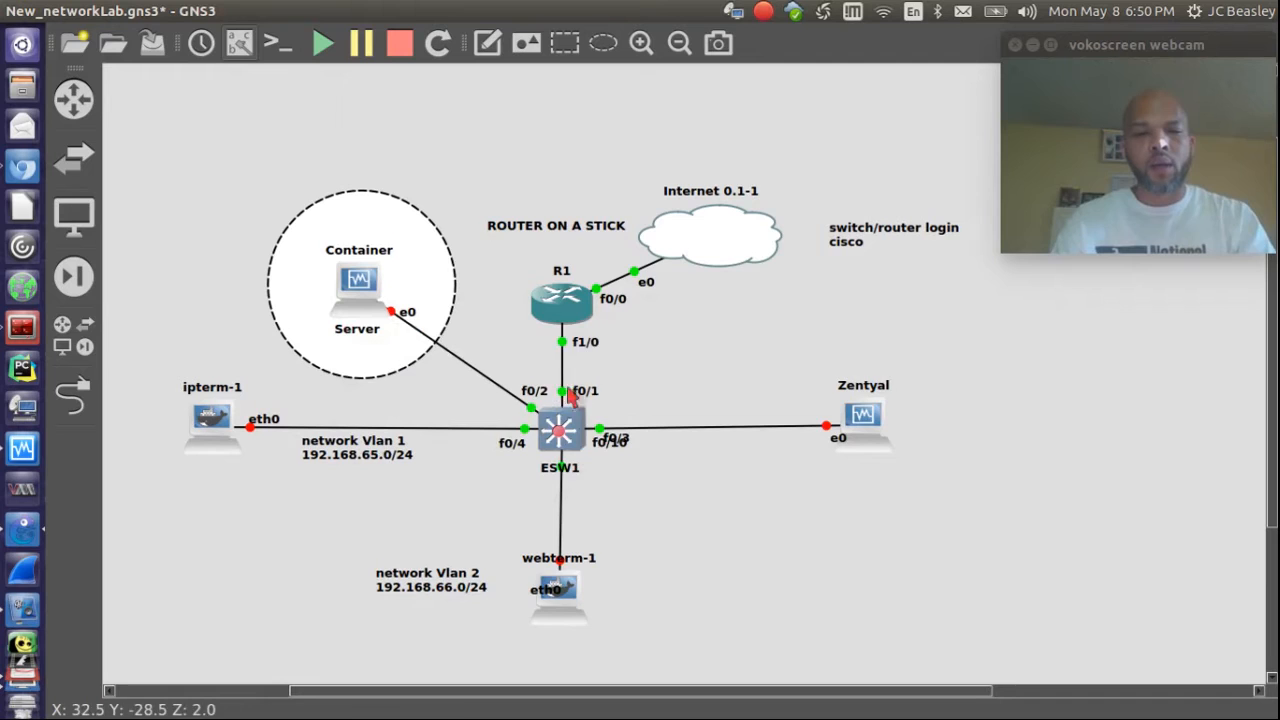
scroll(558, 476, "up", 1)
scroll(558, 476, "right", 1)
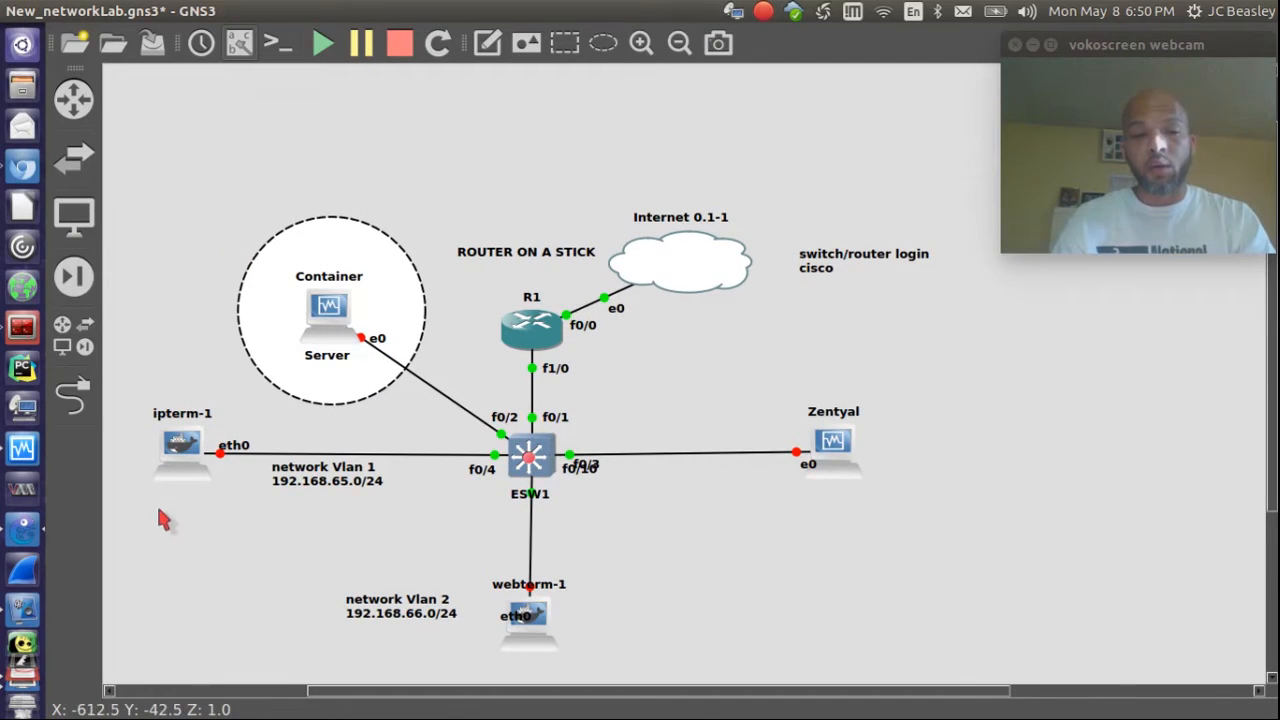
left_click_drag(371, 698, 341, 693)
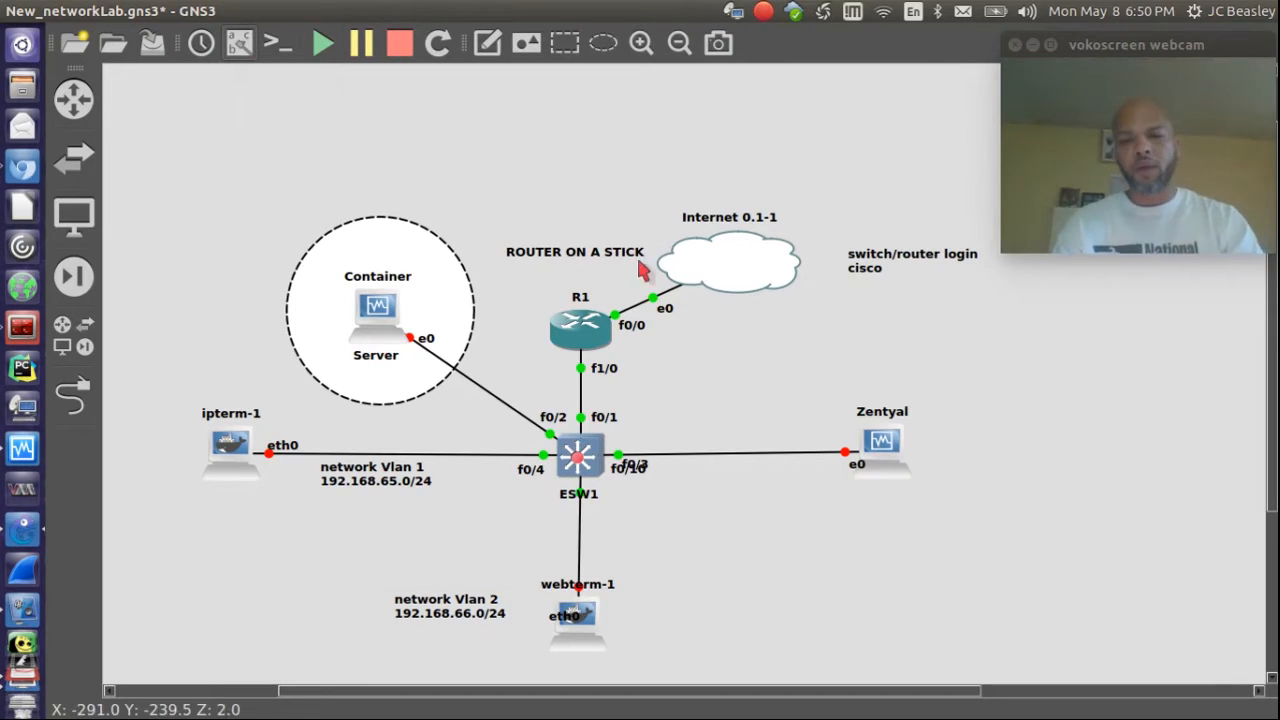
left_click(22, 448)
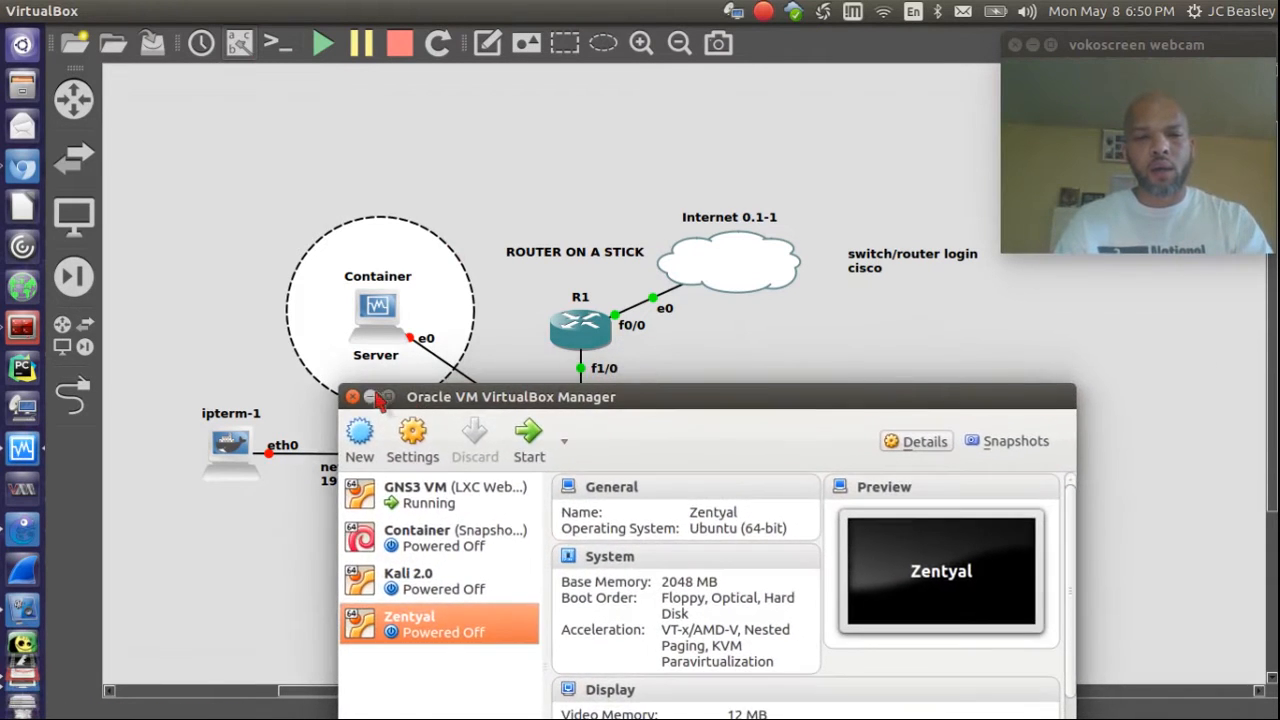
left_click(375, 398)
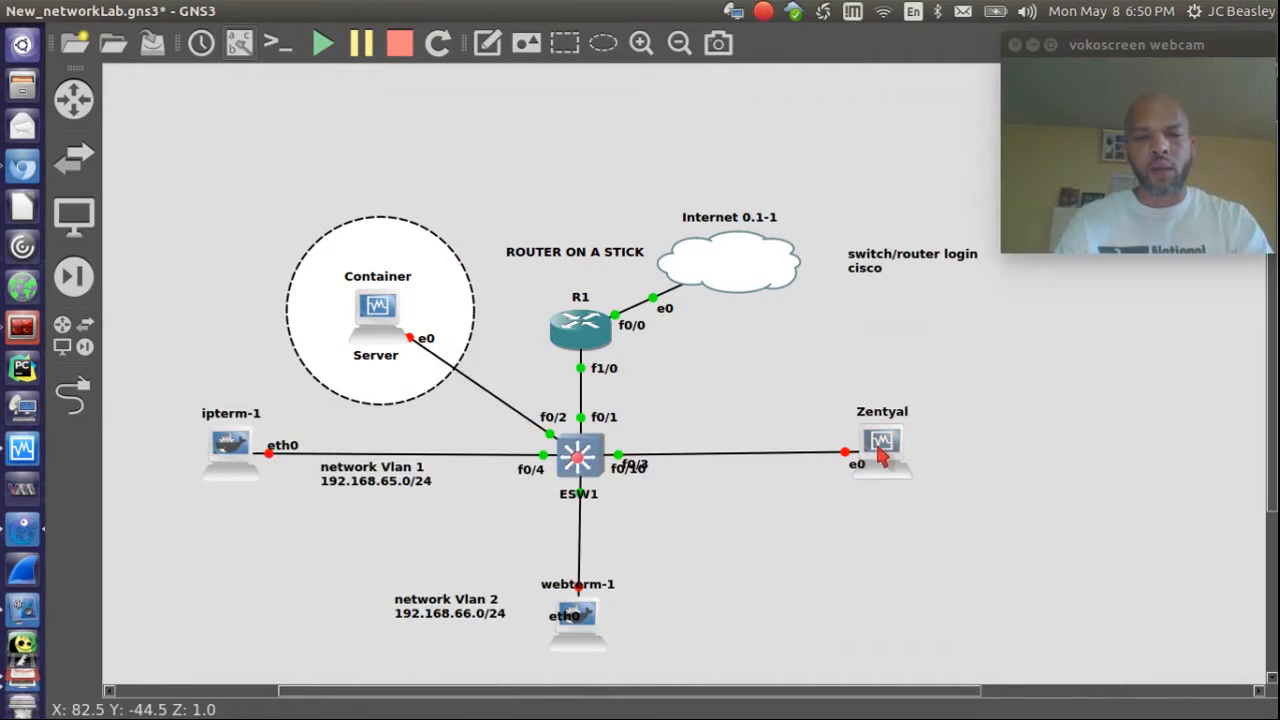
right_click(878, 444)
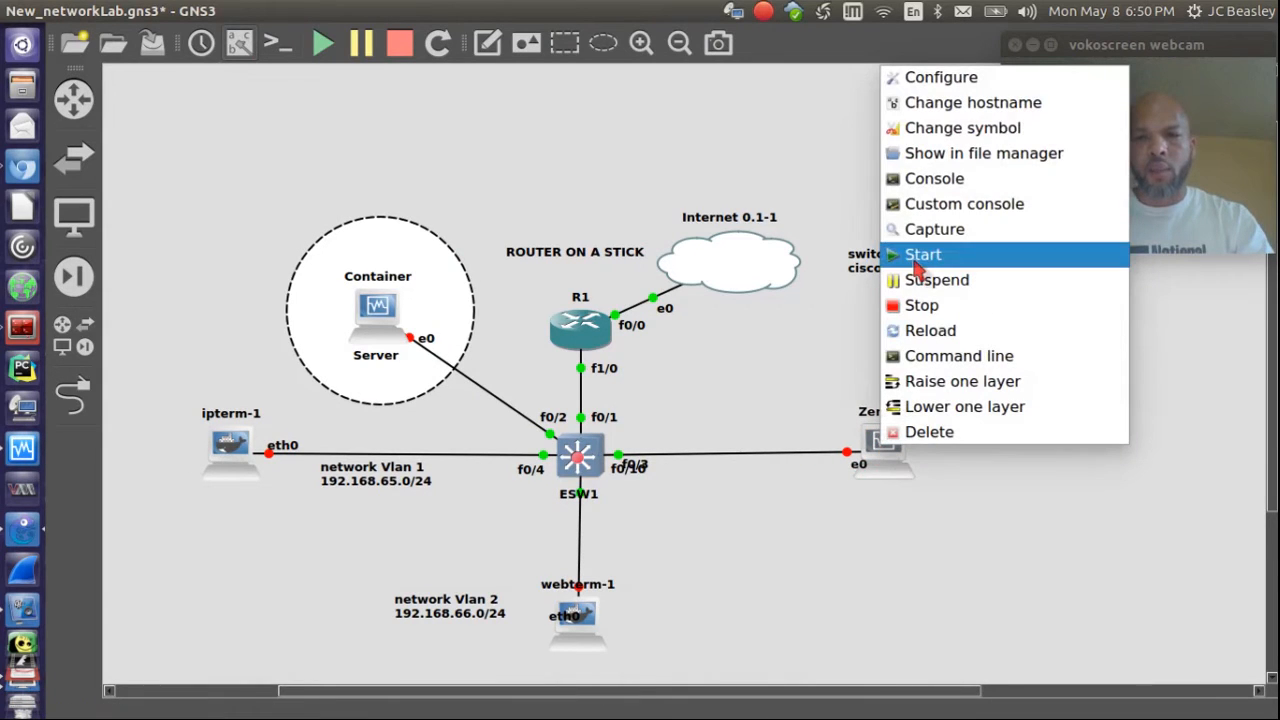
left_click(918, 258)
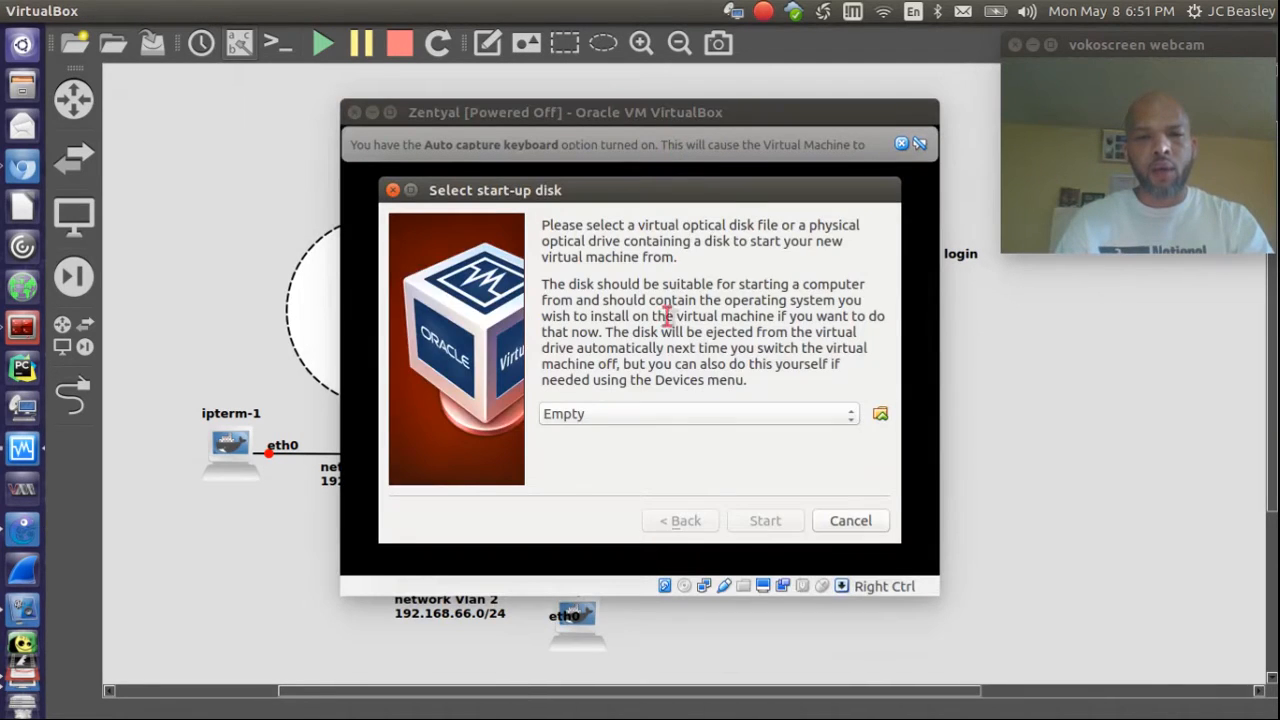
left_click(690, 412)
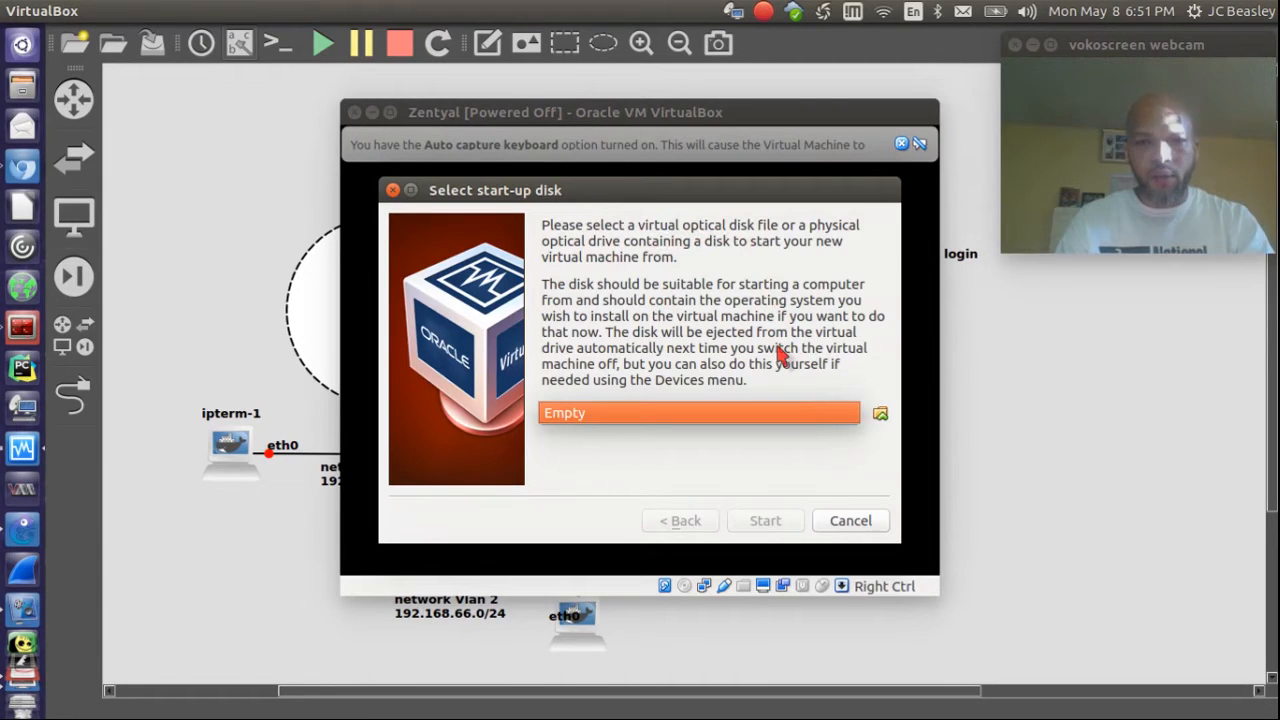
left_click(880, 414)
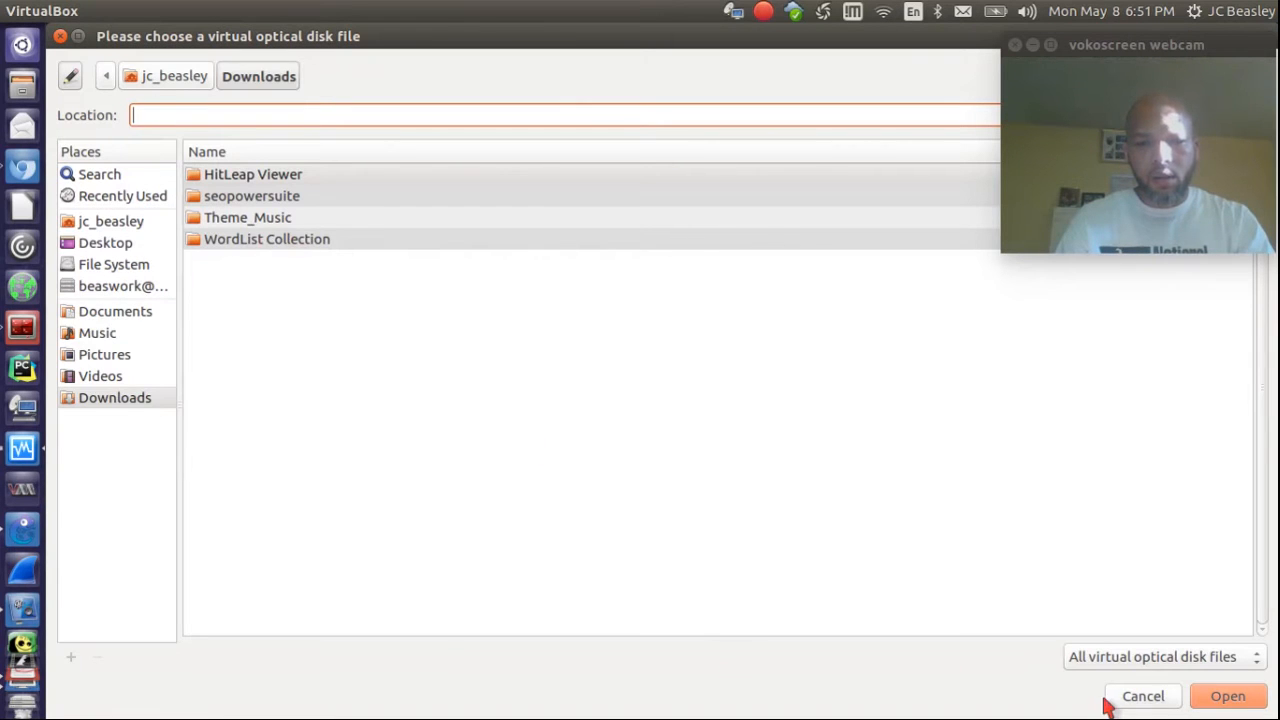
left_click(1110, 698)
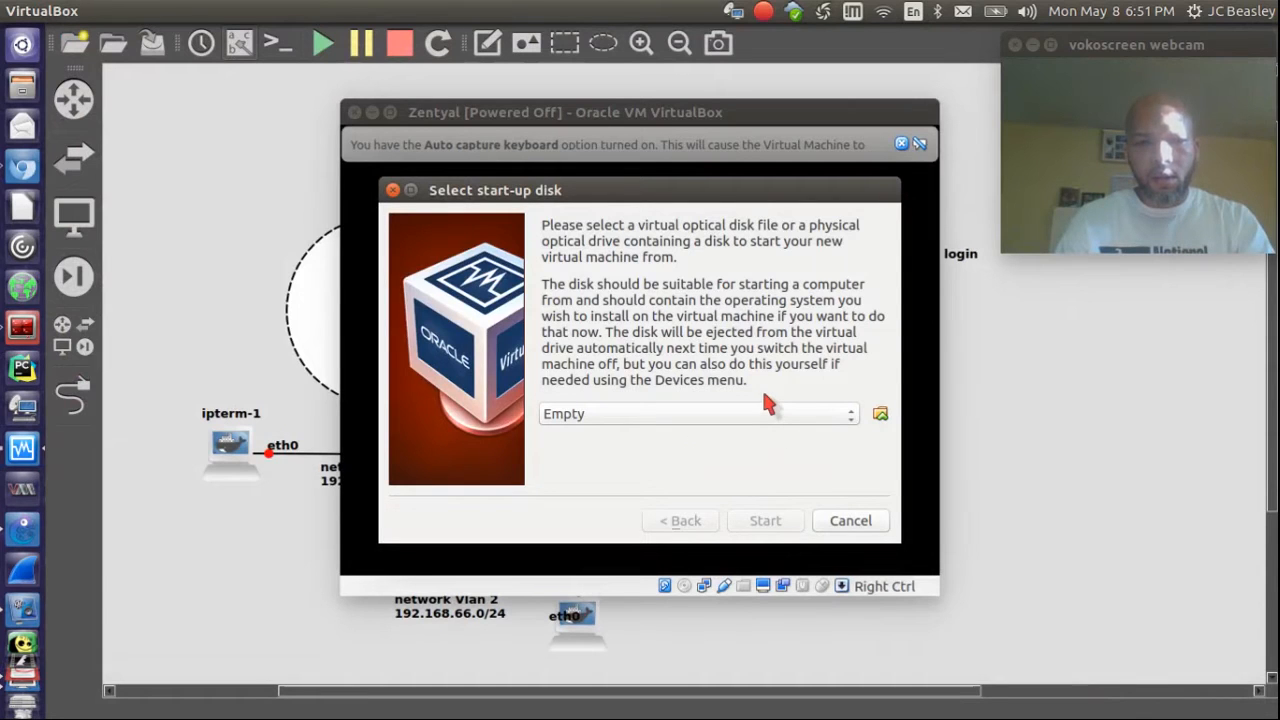
left_click(880, 415)
left_click_drag(475, 40, 550, 3)
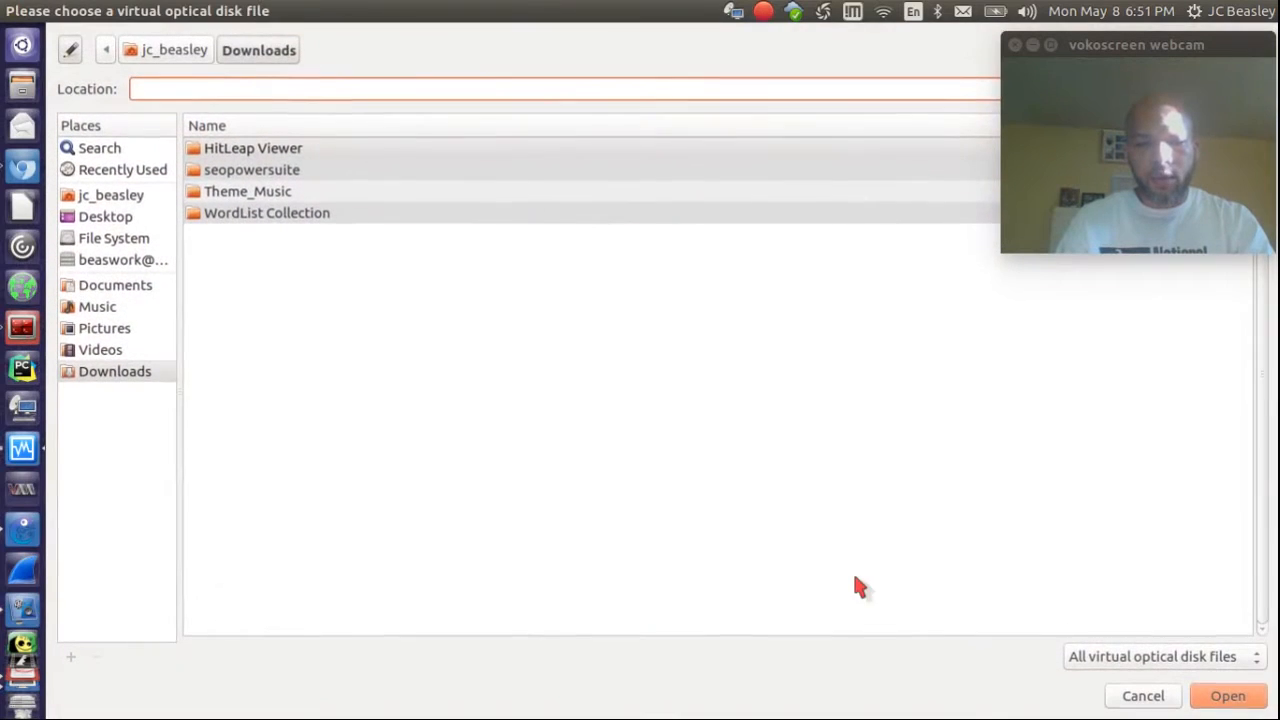
left_click(1116, 697)
left_click(835, 519)
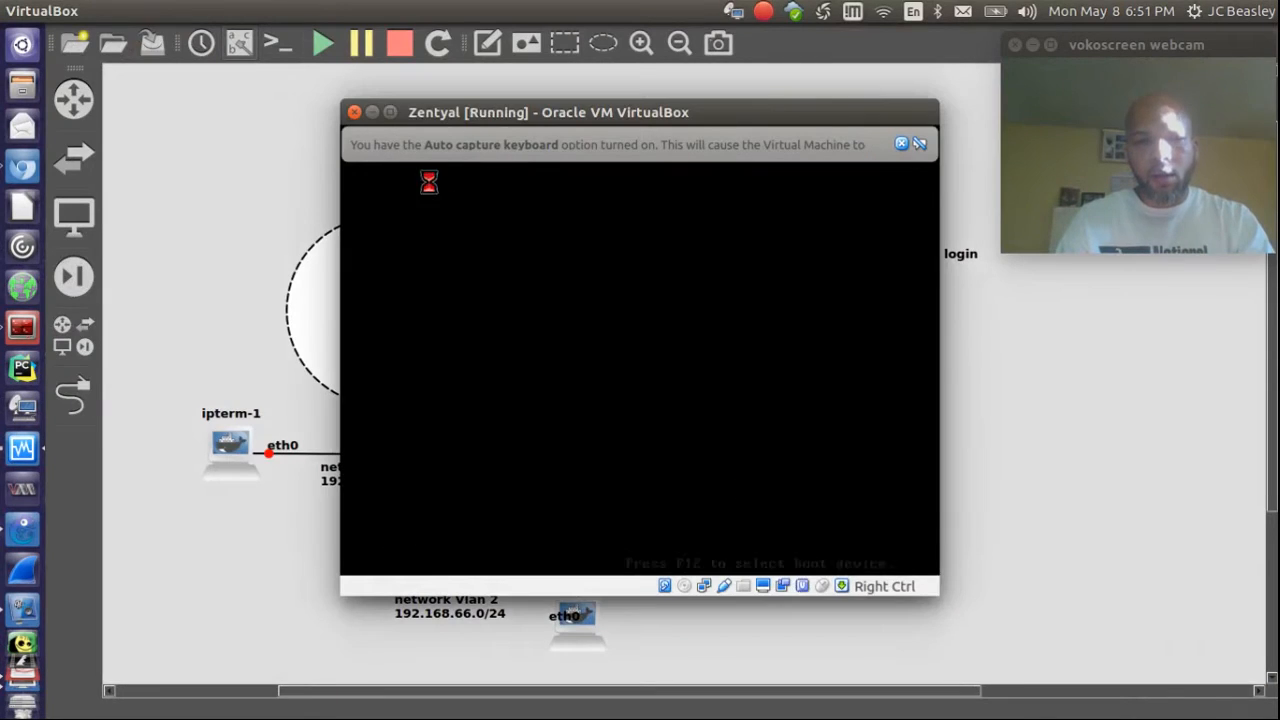
left_click(356, 113)
left_click(640, 367)
left_click(708, 410)
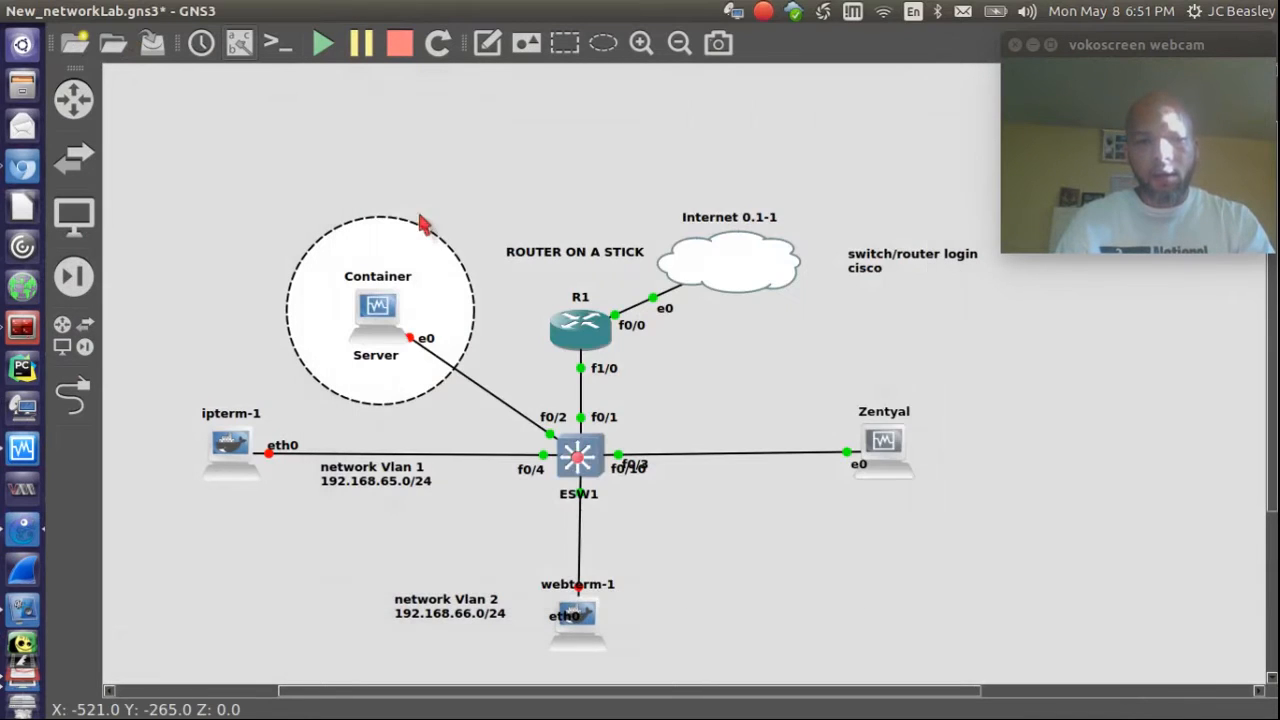
left_click(23, 447)
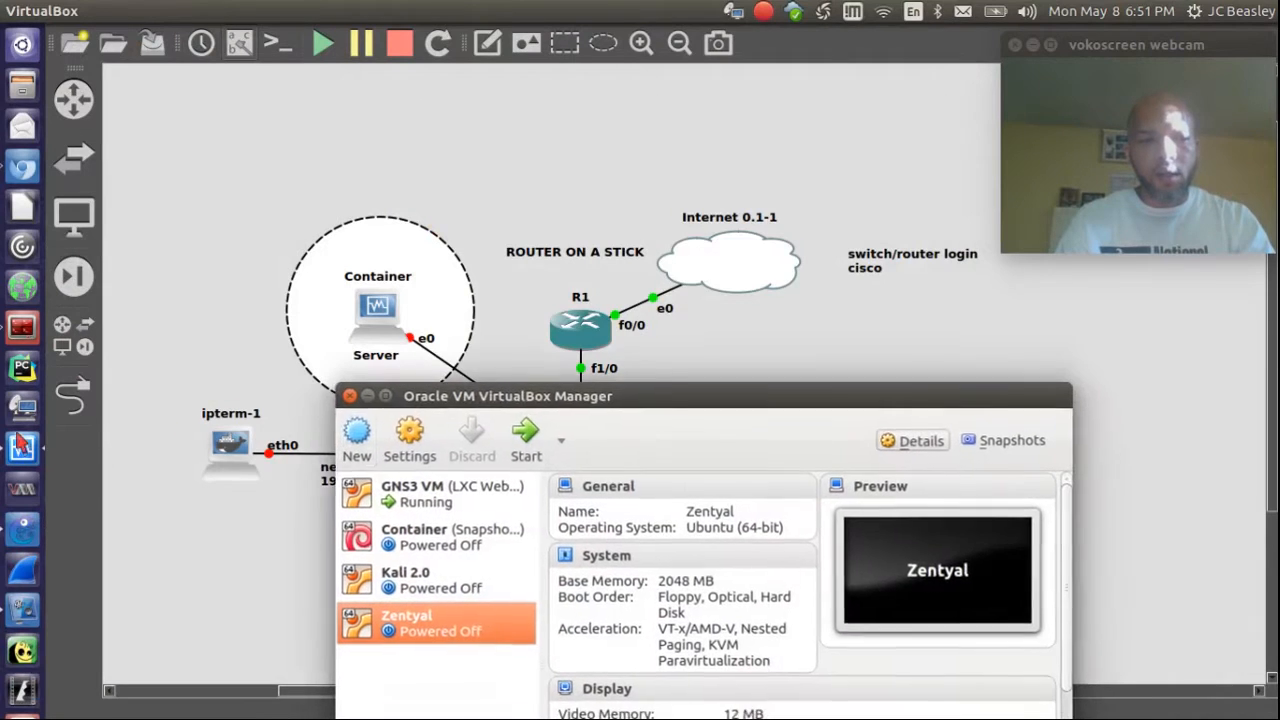
Step: Set the Zentyal VM's operating system type to IBM OS/2
left_click_drag(432, 410, 355, 157)
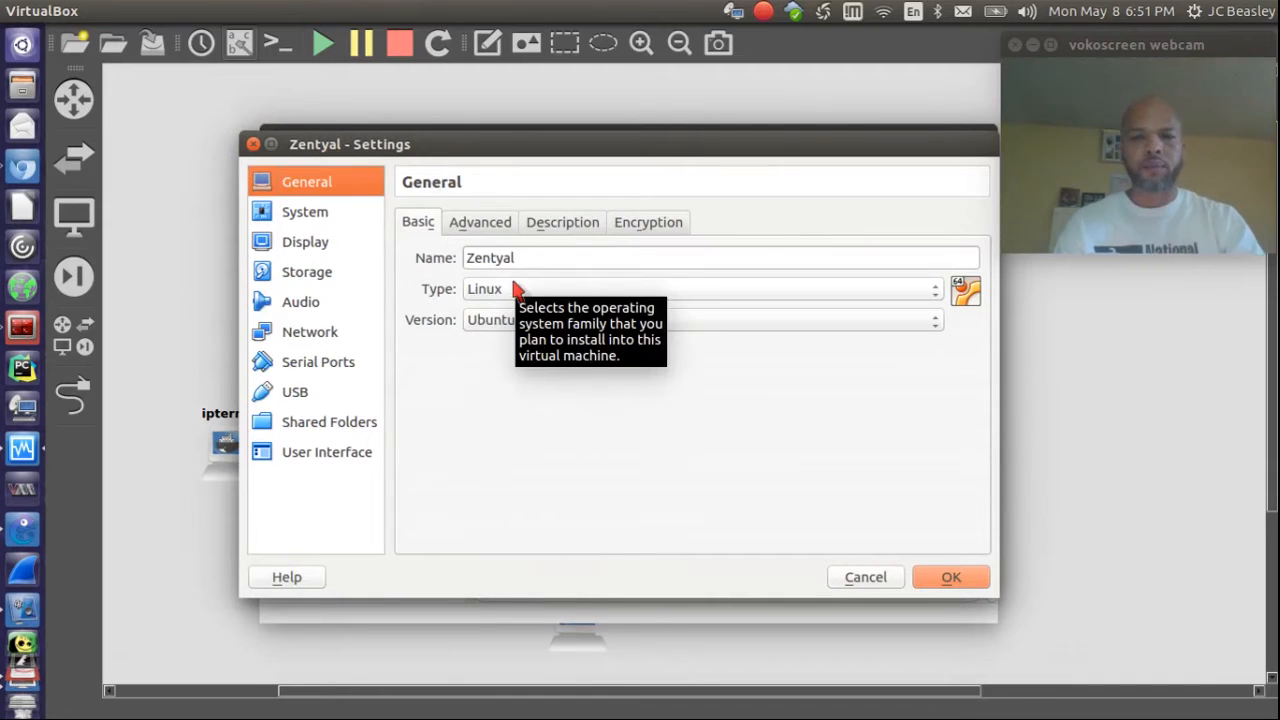
left_click(514, 288)
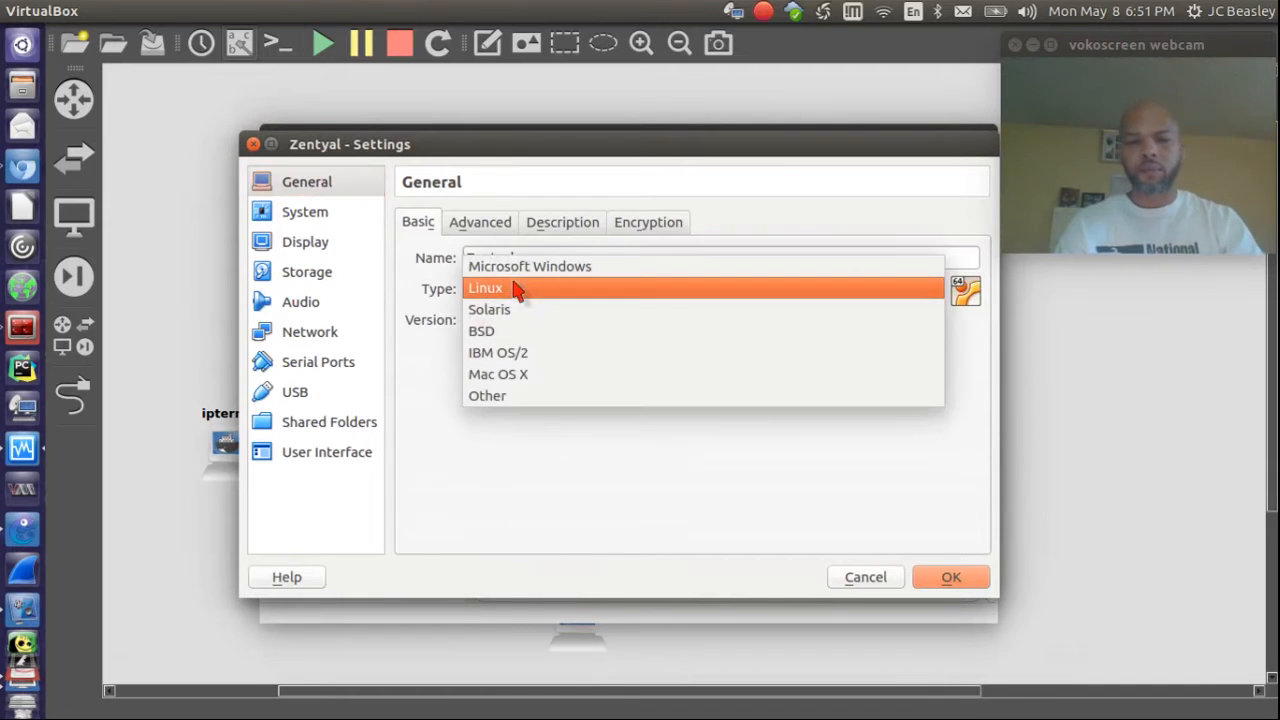
left_click(557, 358)
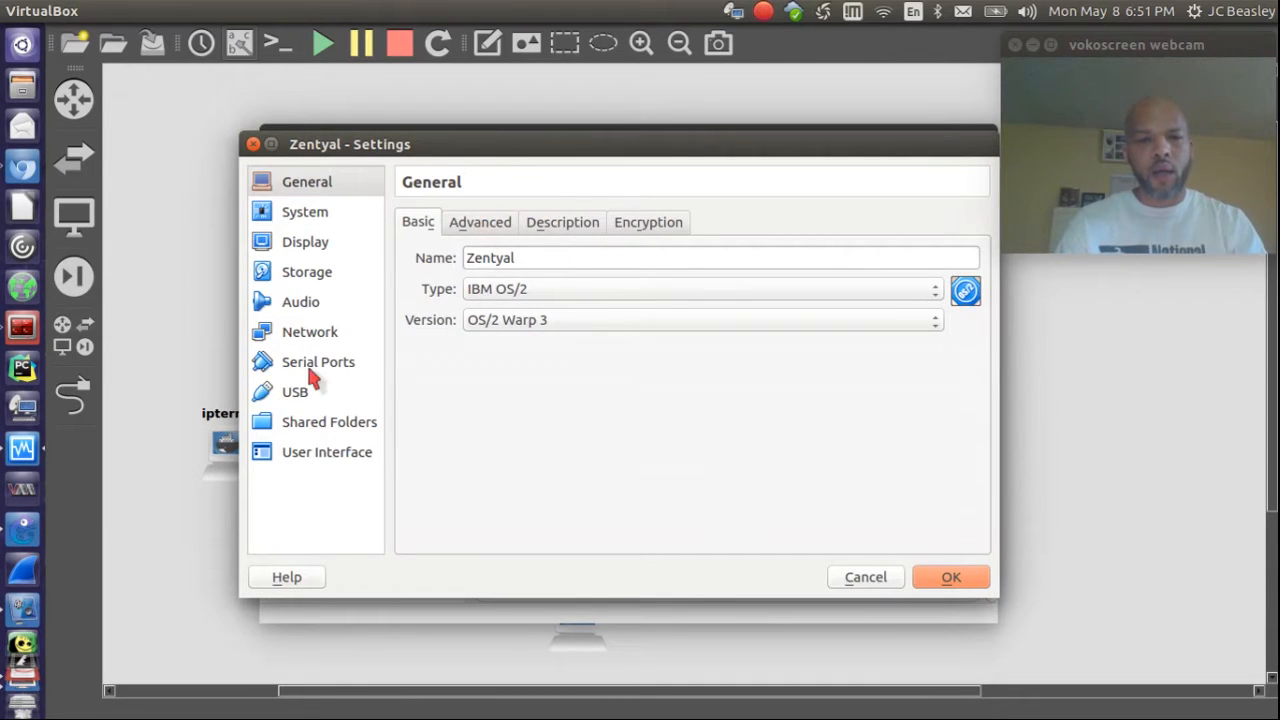
Step: Raise the VM's video memory to 24 MB in the Display settings
left_click(306, 244)
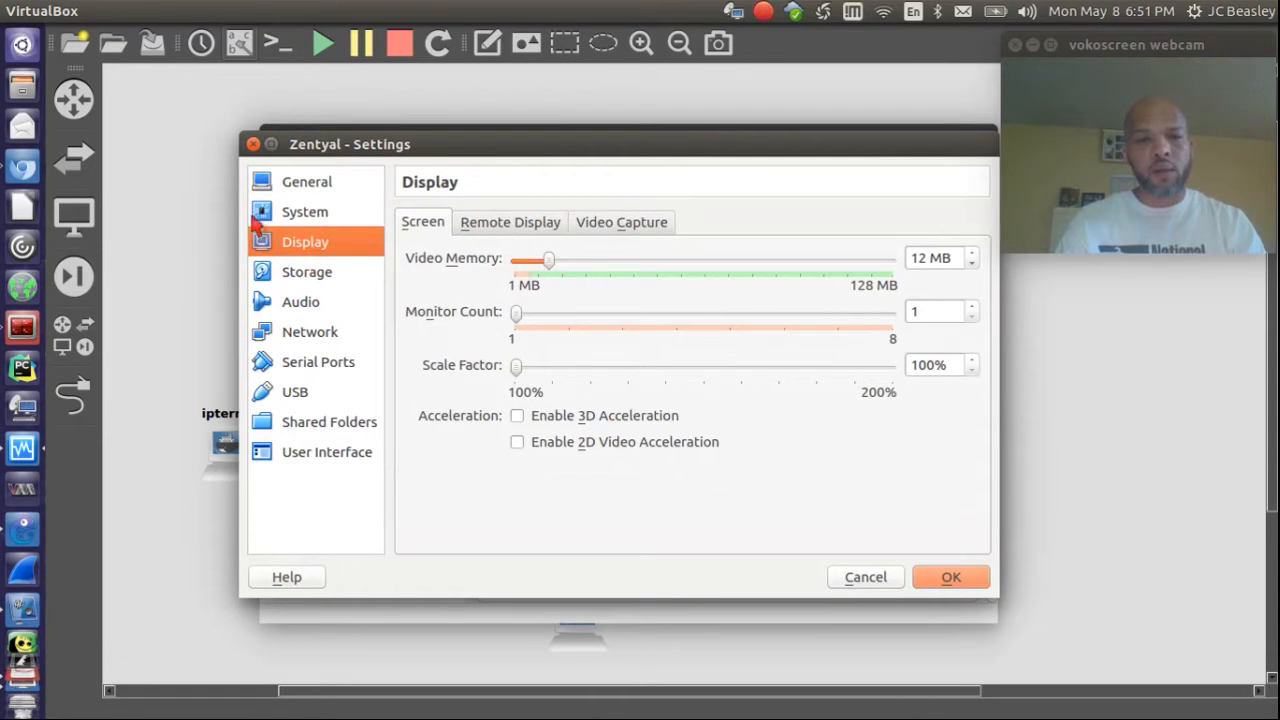
double_click(971, 255)
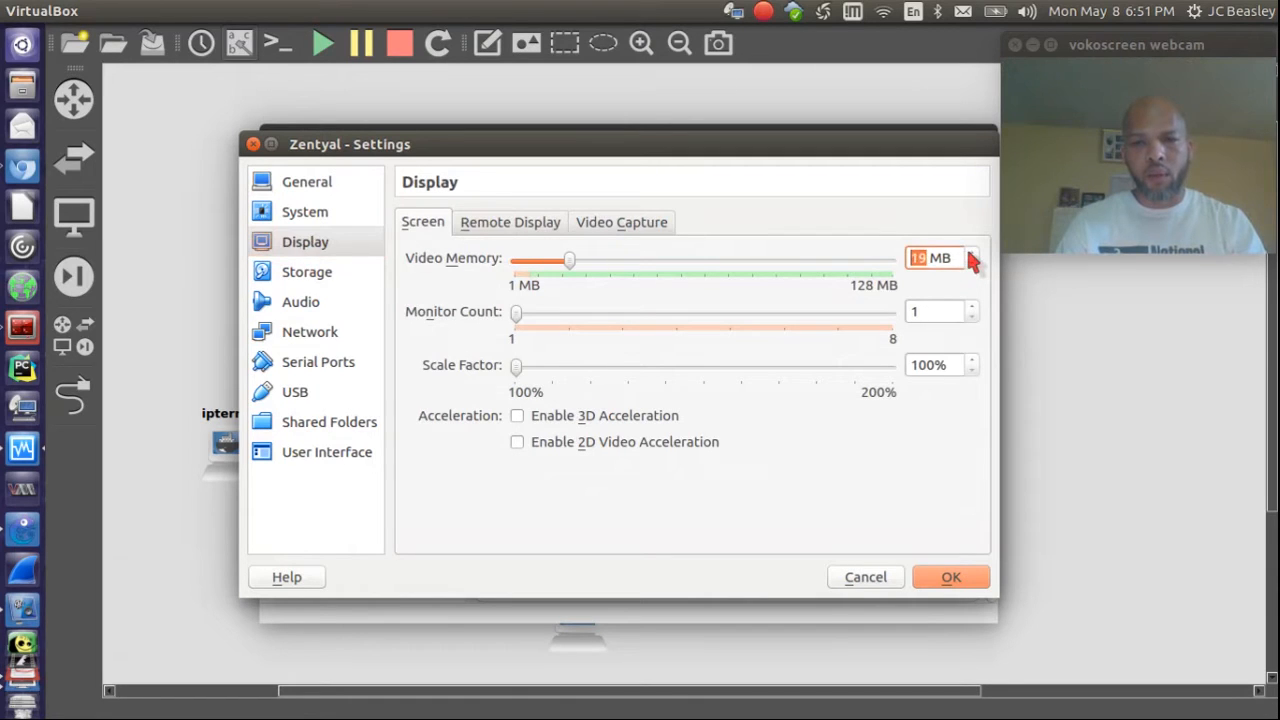
left_click(969, 254)
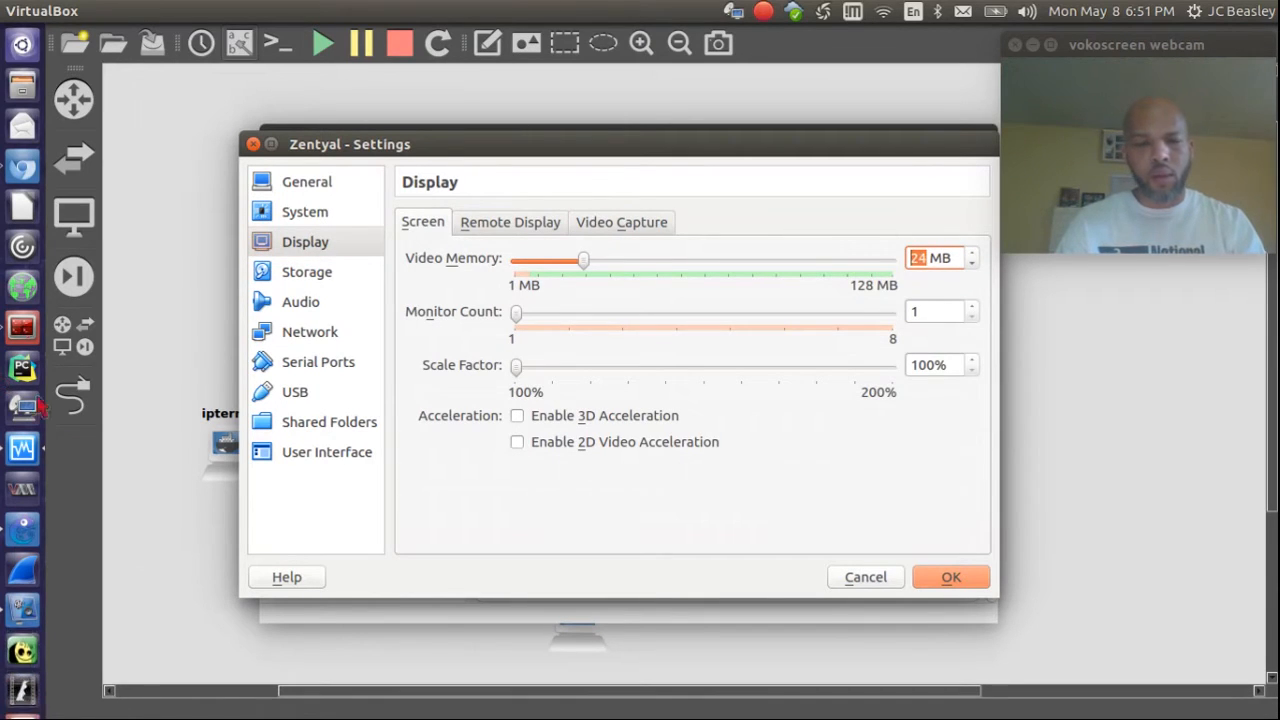
Step: Go to the Storage page and select the empty IDE optical drive
left_click(309, 340)
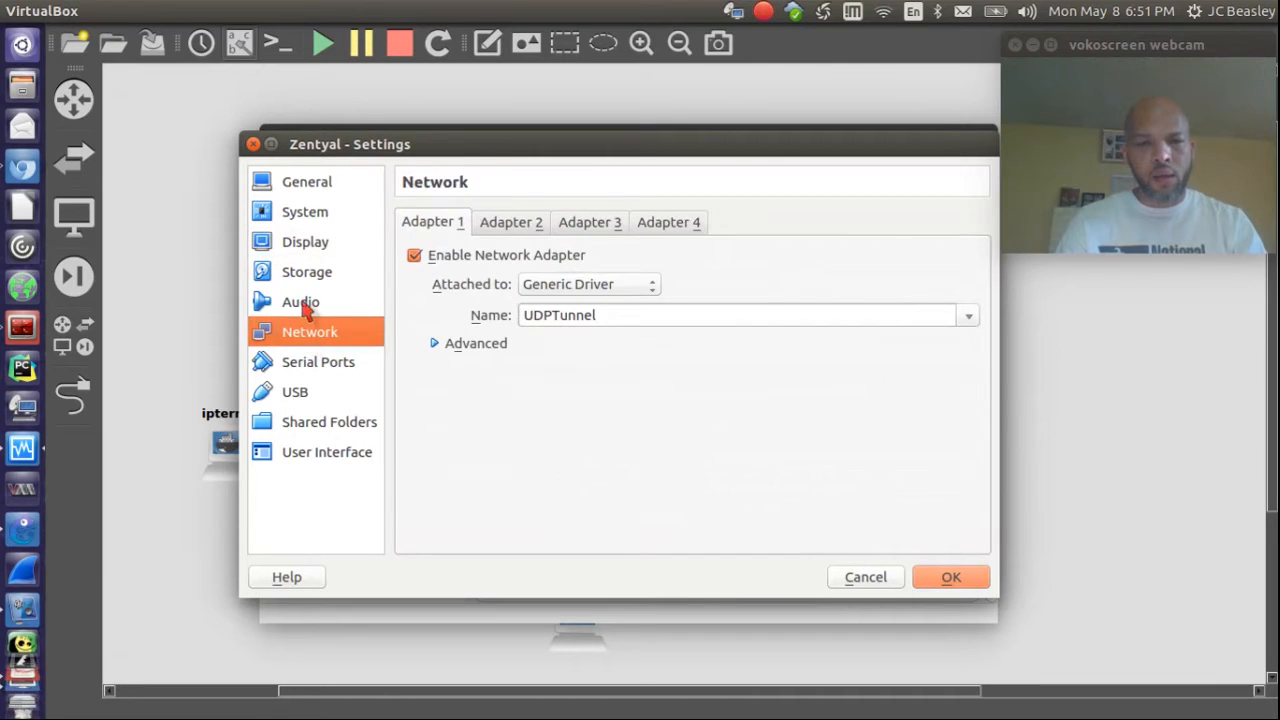
left_click(304, 306)
left_click(305, 279)
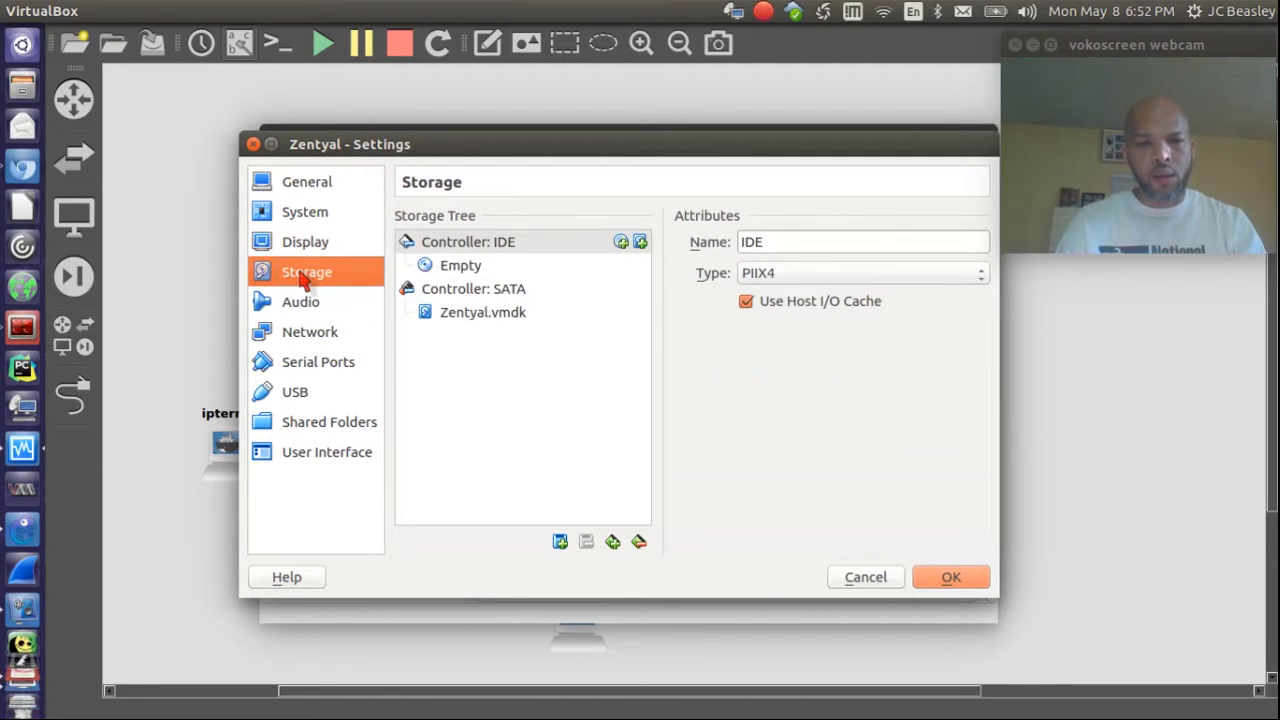
left_click(478, 266)
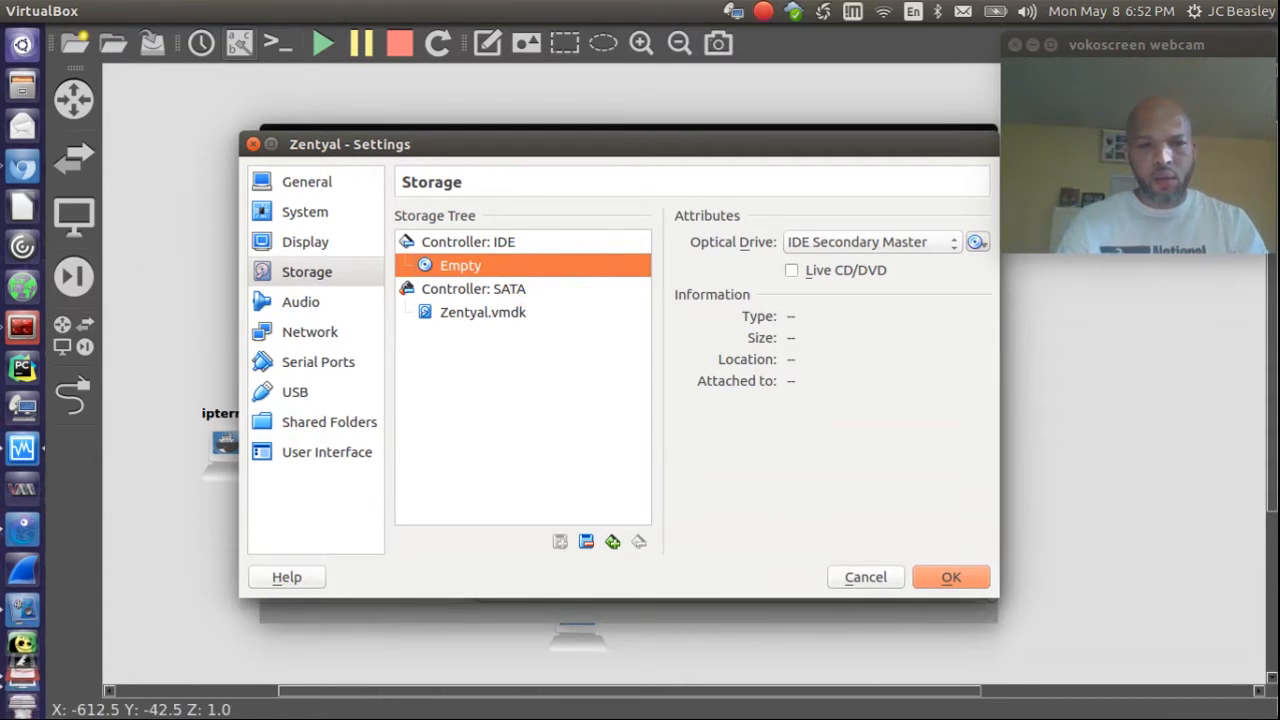
key("super+s")
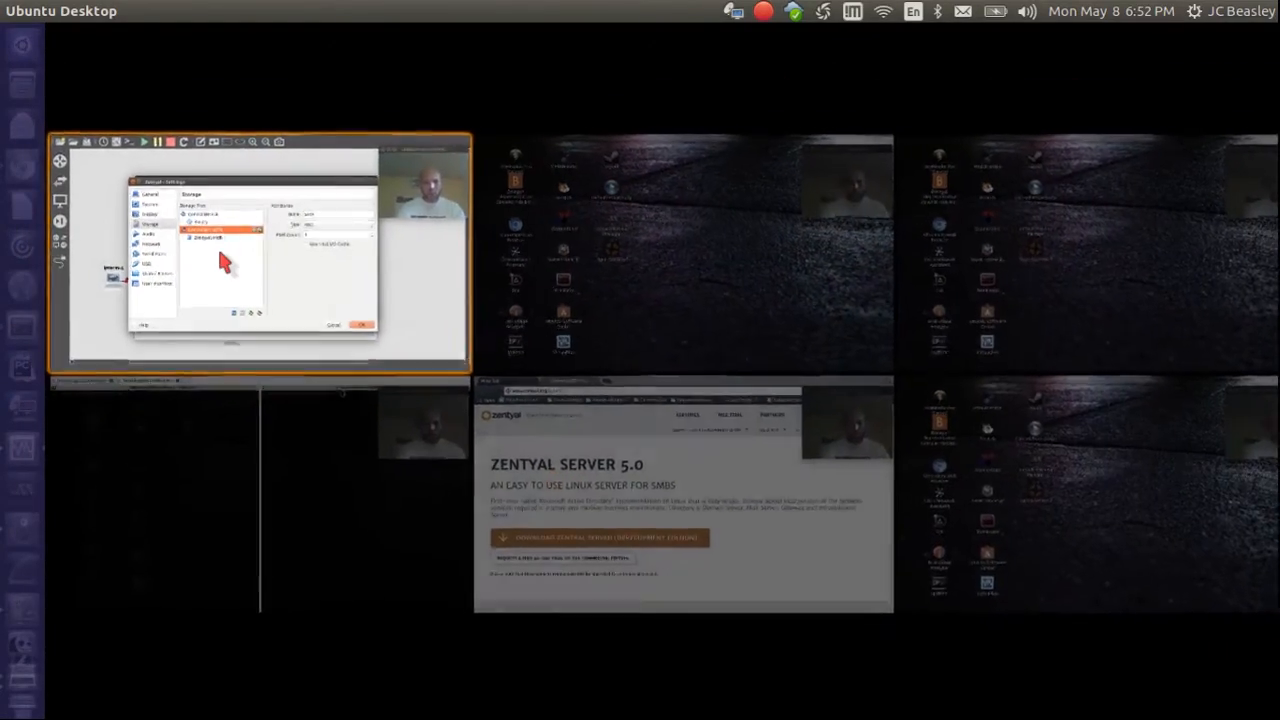
left_click(217, 244)
left_click(850, 577)
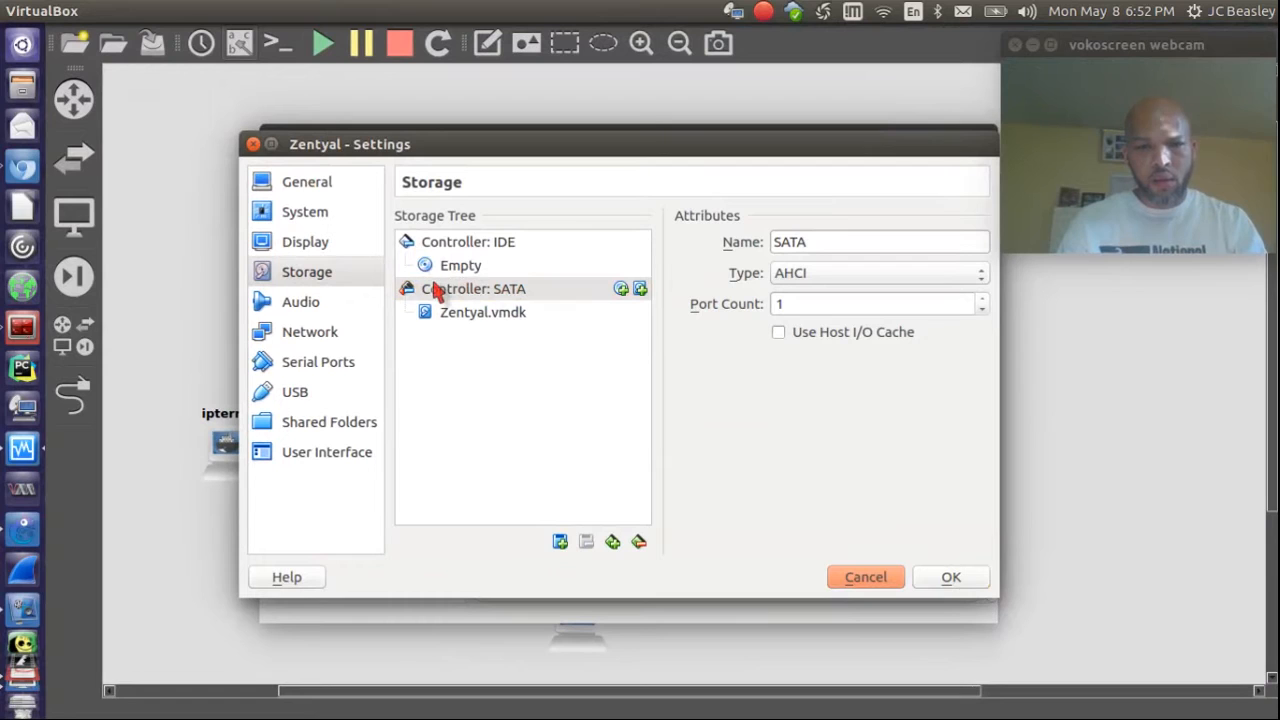
Step: Insert zentyal-5.0-development-amd64.iso from Software/VM_Appliances into the optical drive and save with OK
left_click(476, 270)
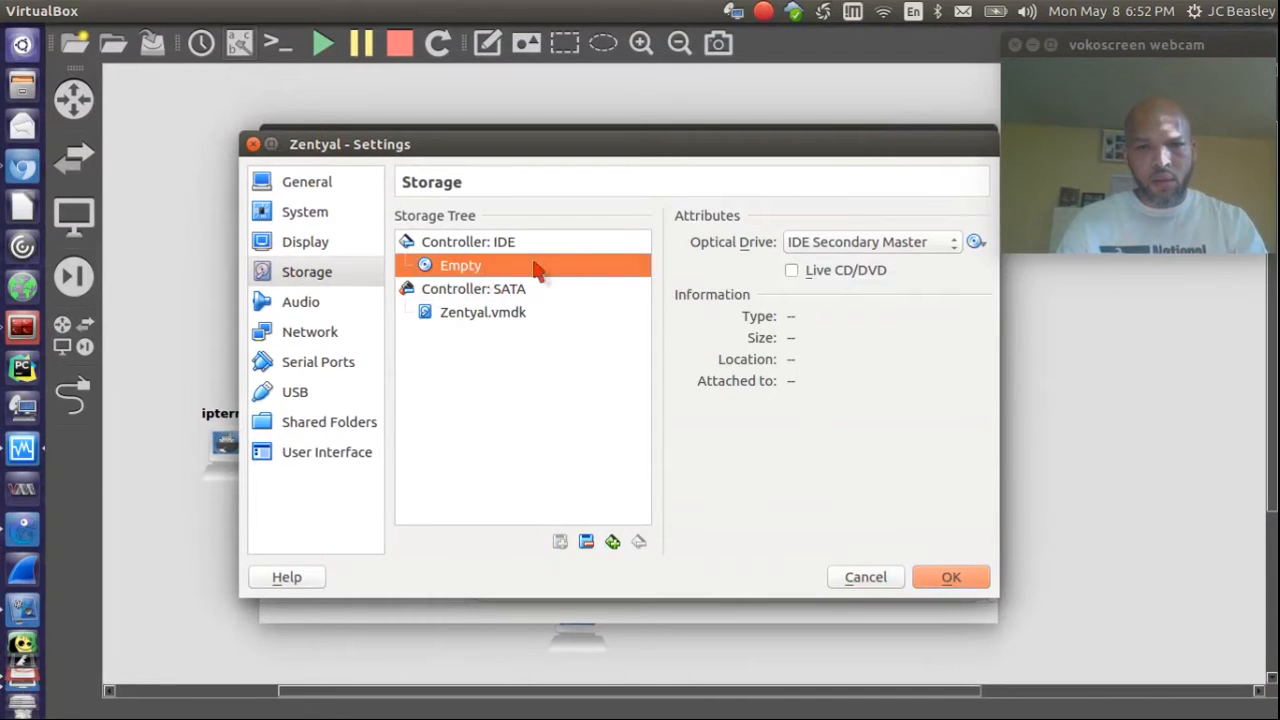
left_click(986, 247)
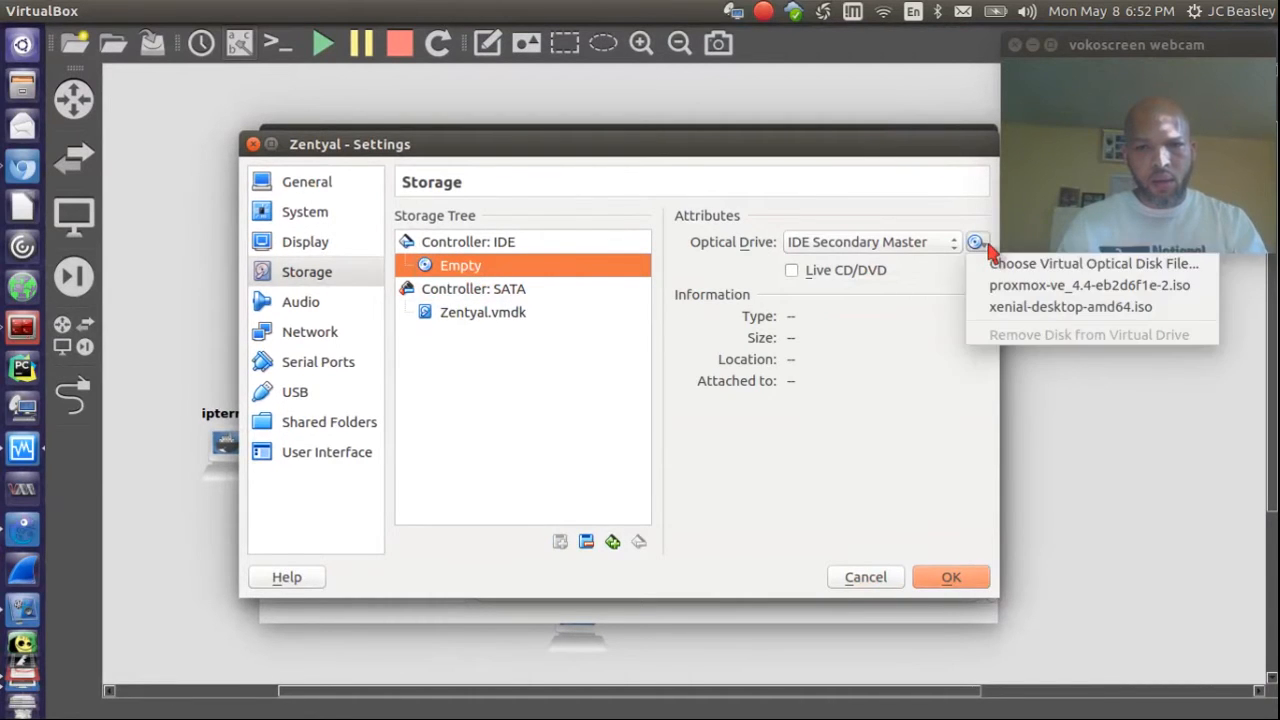
left_click(1037, 264)
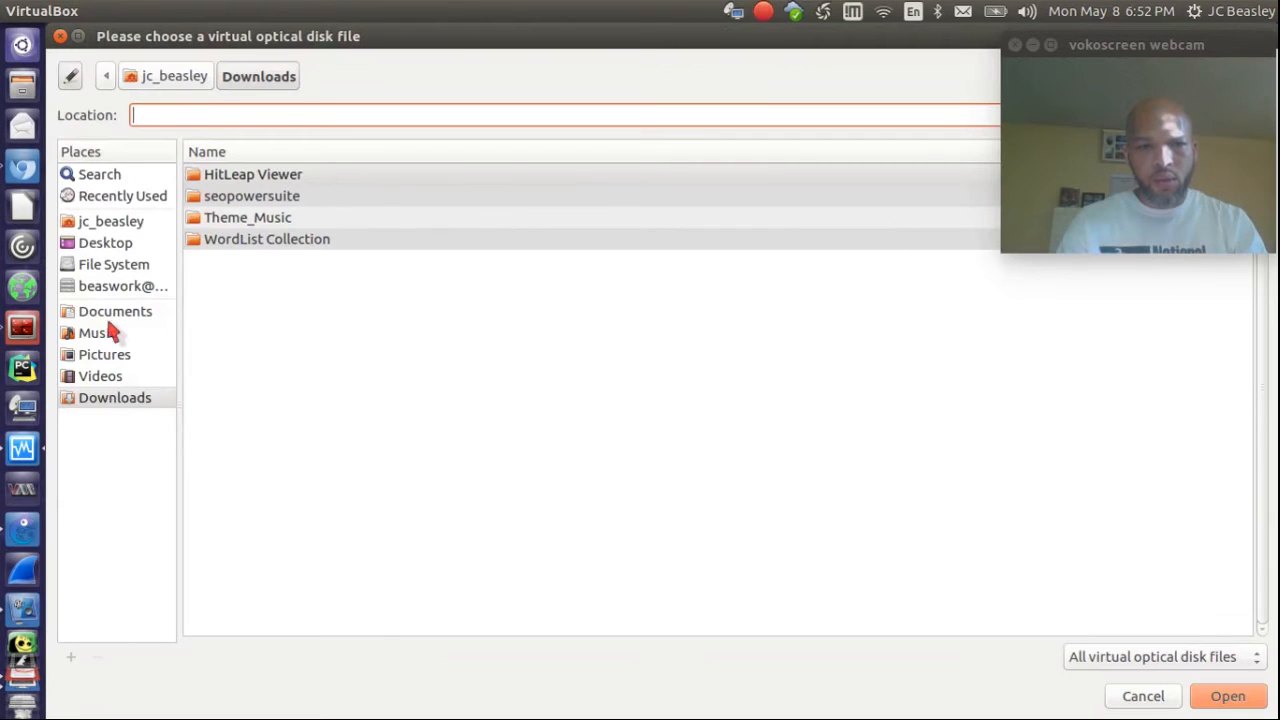
left_click(108, 222)
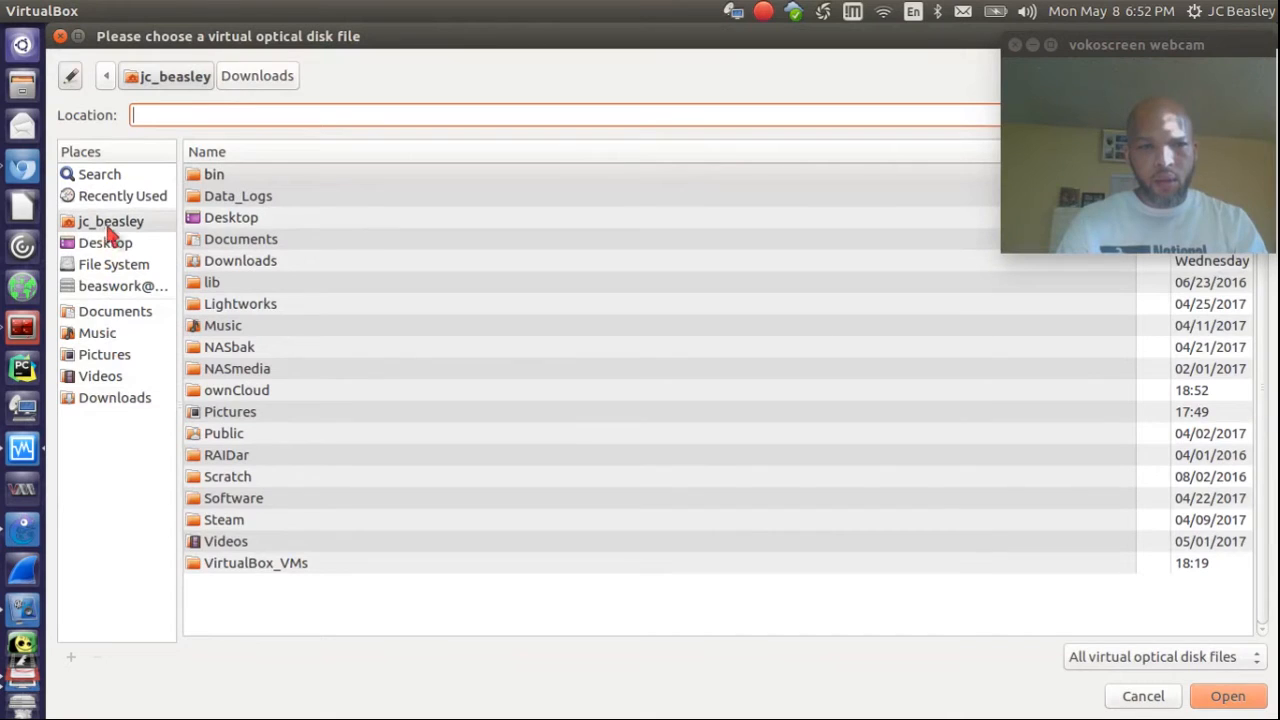
double_click(222, 497)
double_click(232, 301)
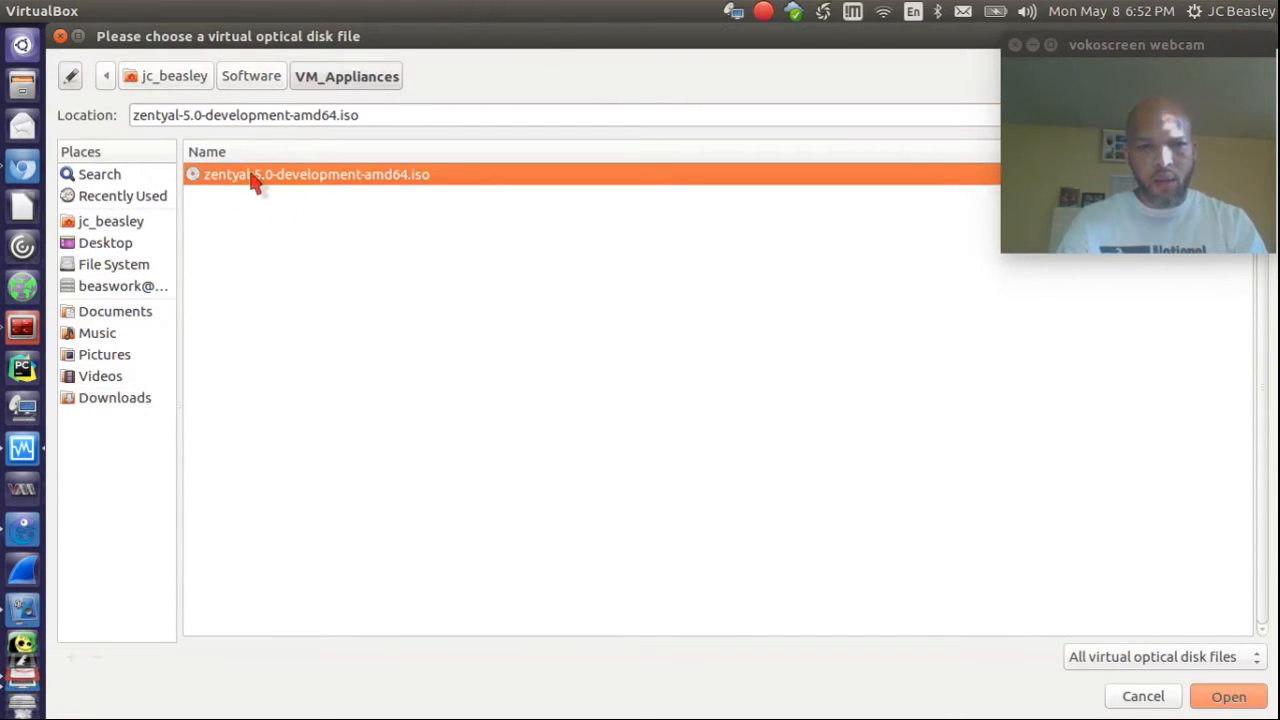
double_click(255, 176)
left_click(972, 583)
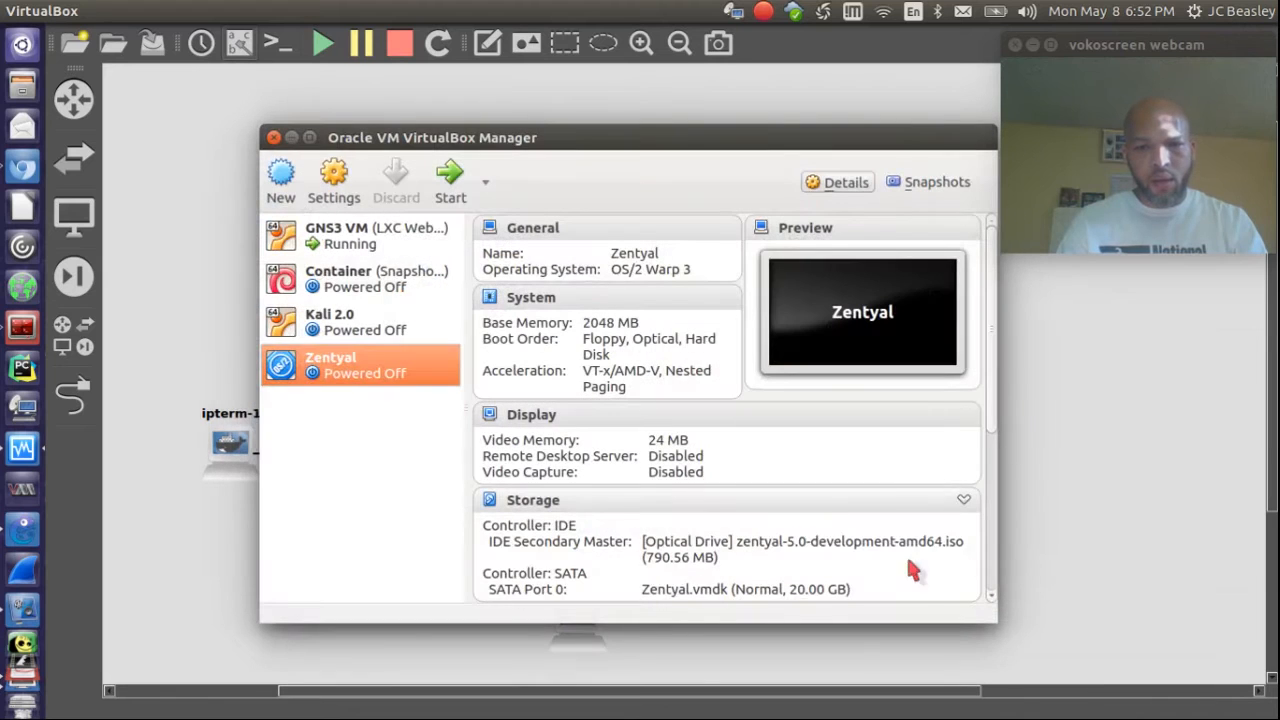
left_click(272, 138)
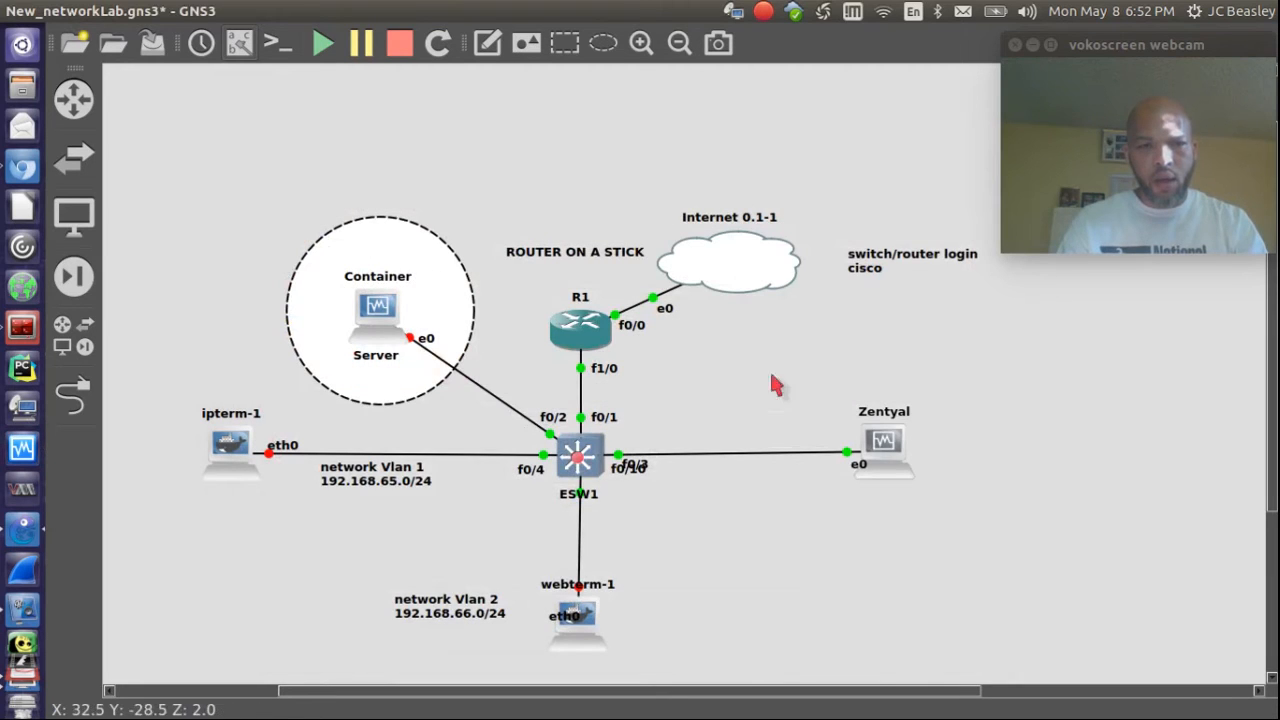
Step: Stop and then start the Zentyal node from GNS3
right_click(883, 441)
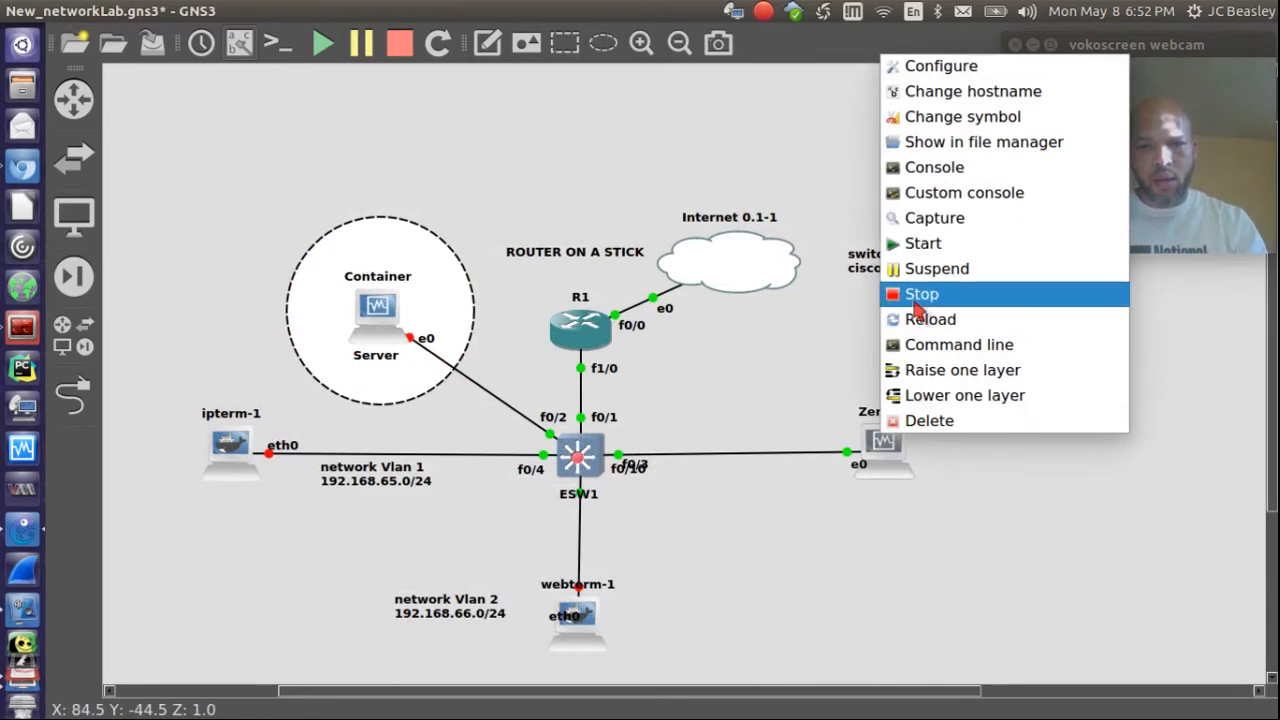
left_click(912, 292)
right_click(890, 450)
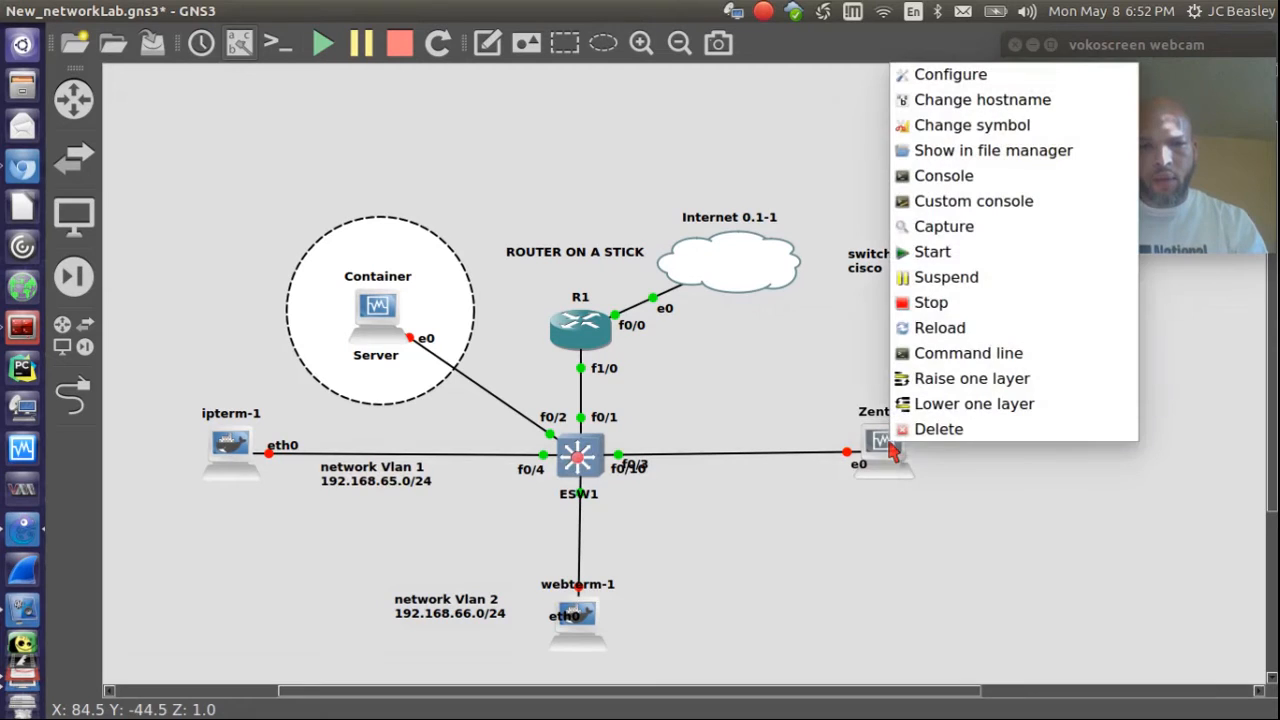
left_click(941, 250)
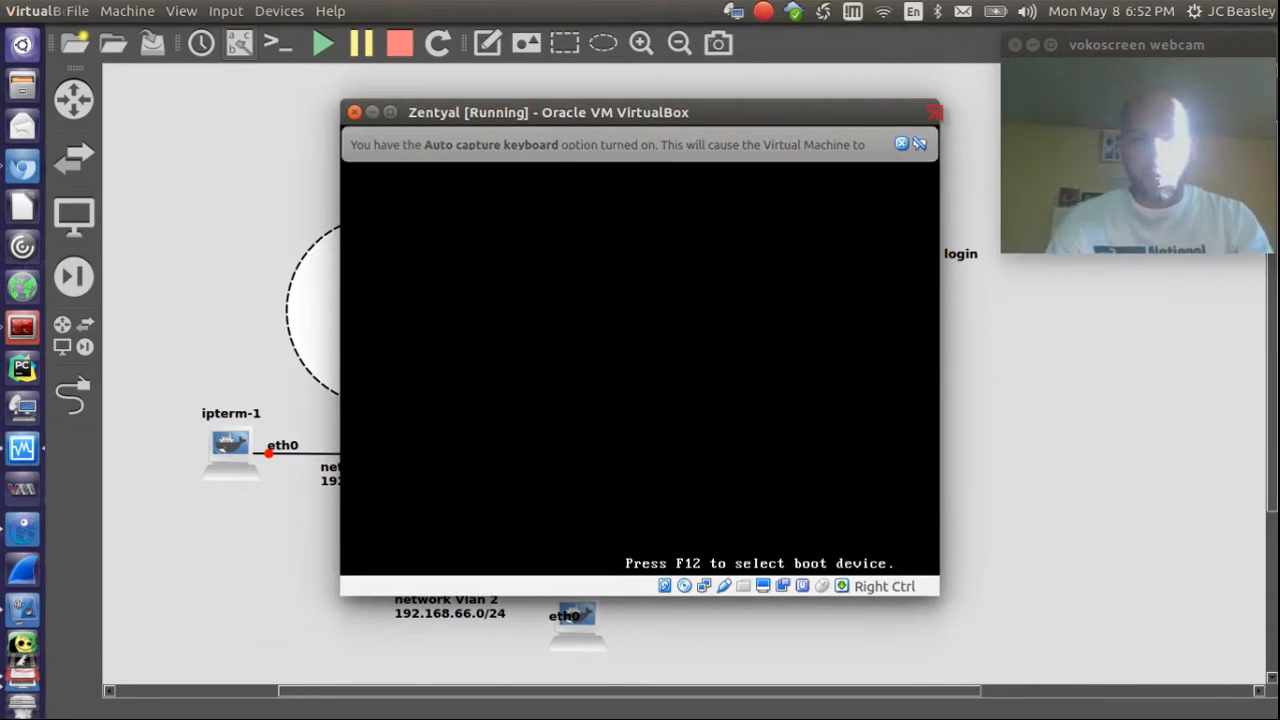
Step: Choose English and Install Zentyal, then power off the VM after the x86-64 CPU error
left_click(901, 144)
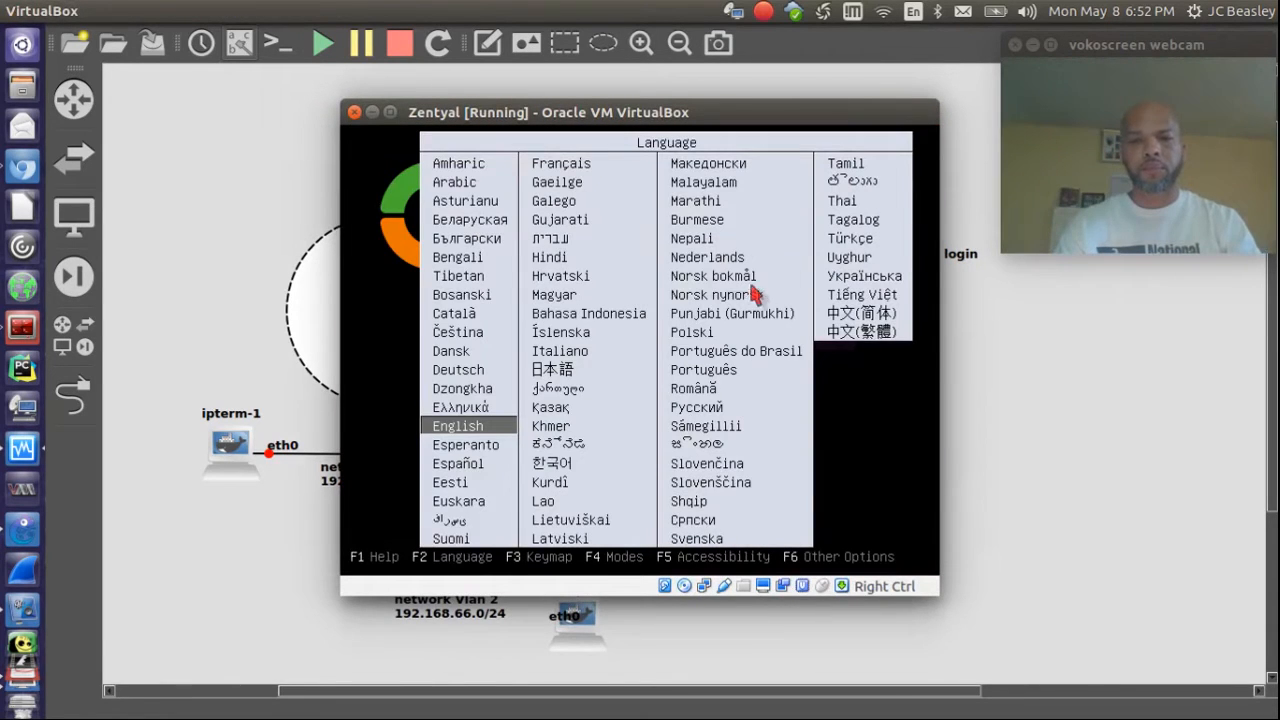
key("Return")
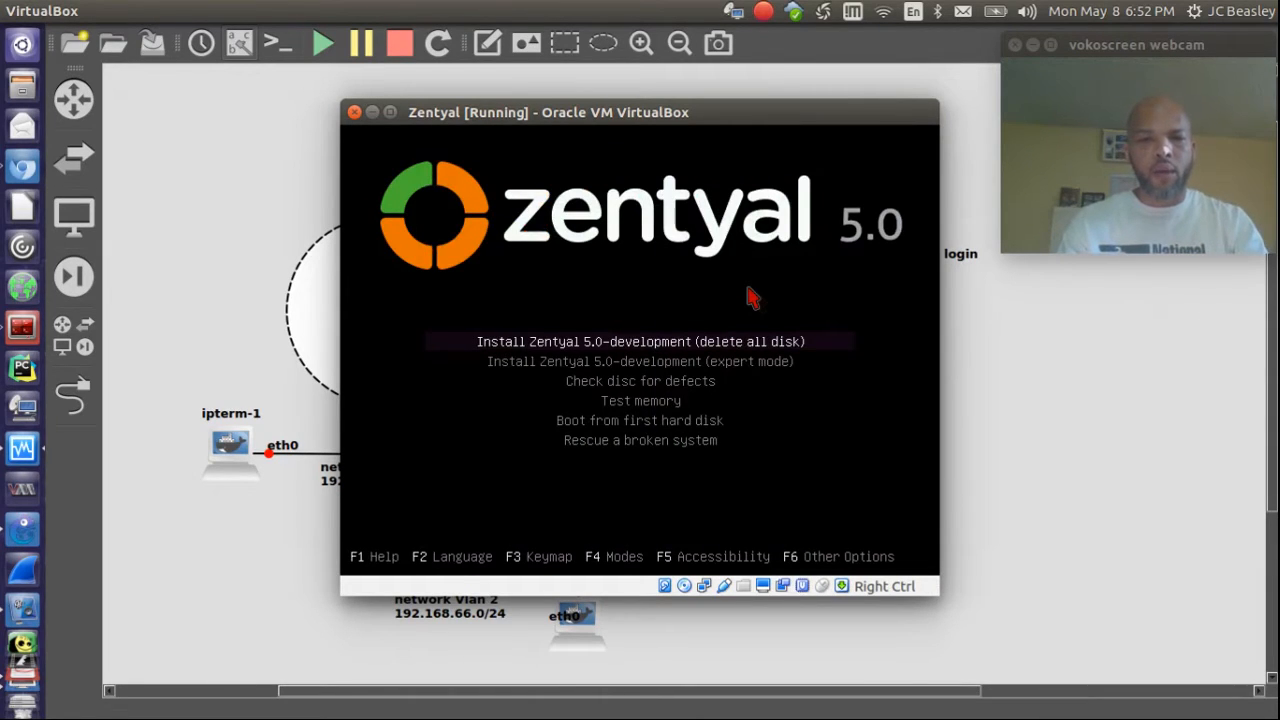
key("Return")
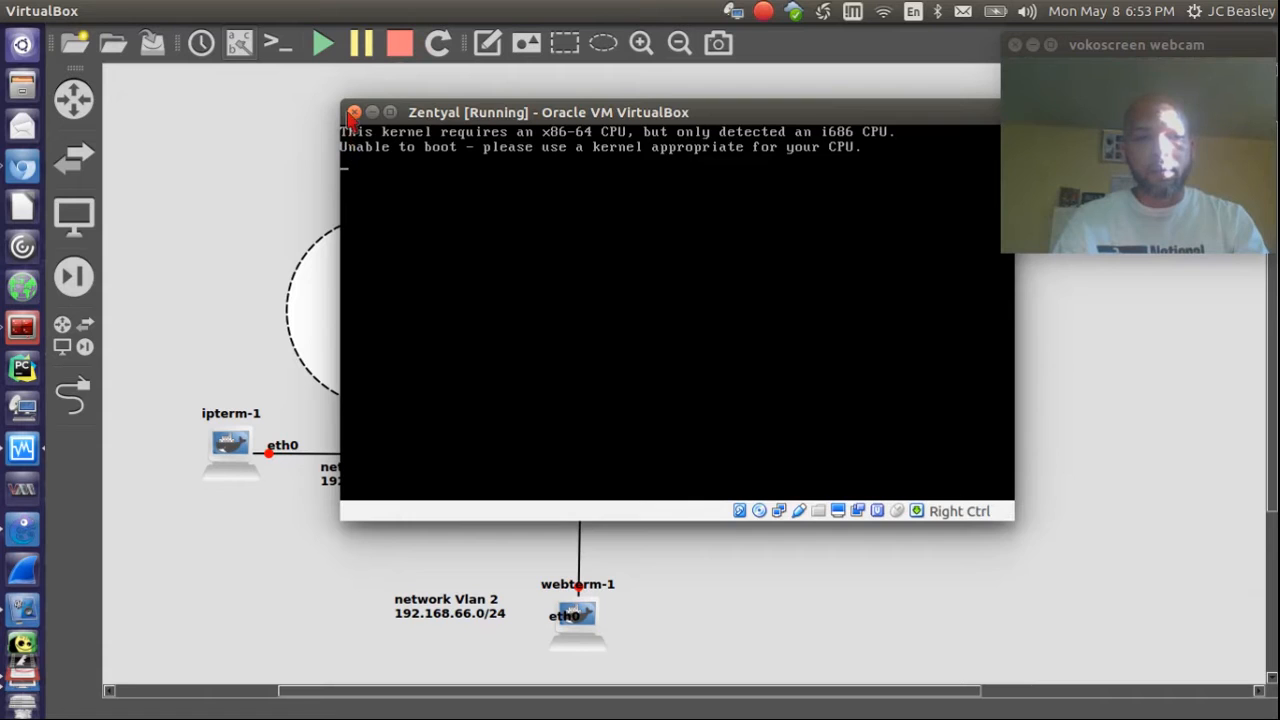
left_click(353, 112)
left_click(742, 370)
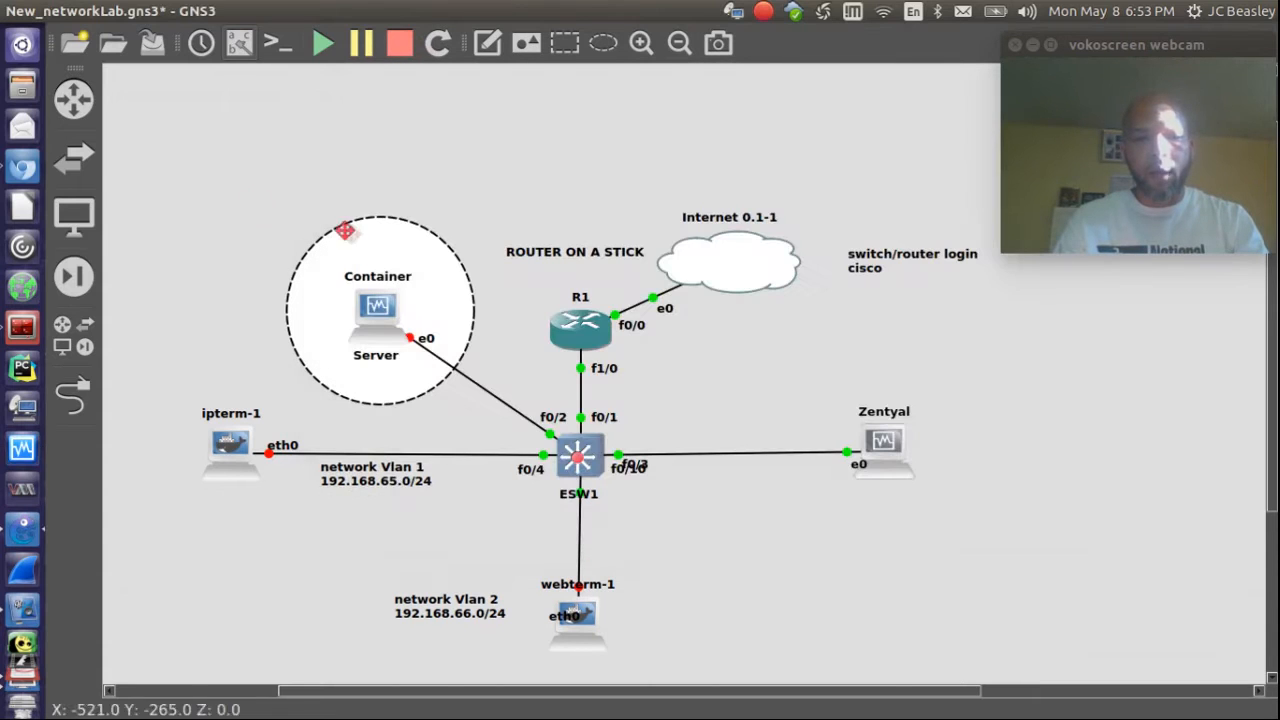
Step: Change the Zentyal VM's type to Linux, Ubuntu (64-bit) and save the settings
left_click(20, 450)
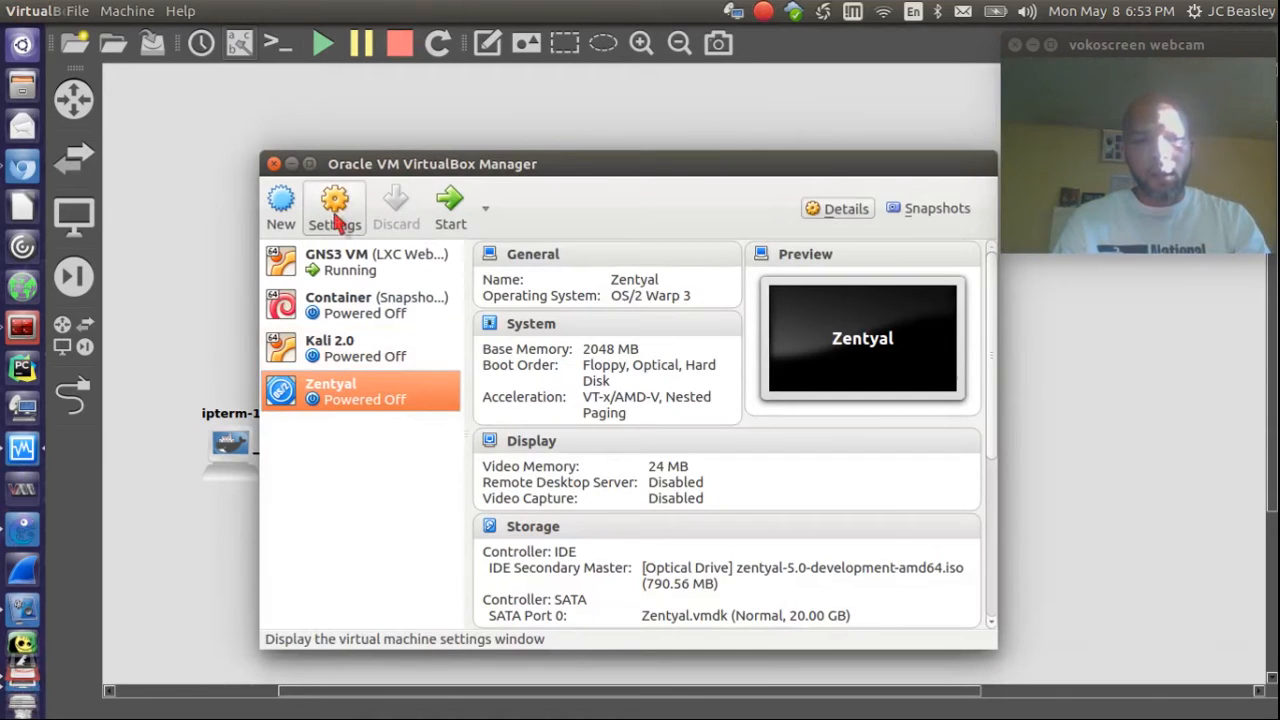
left_click(337, 222)
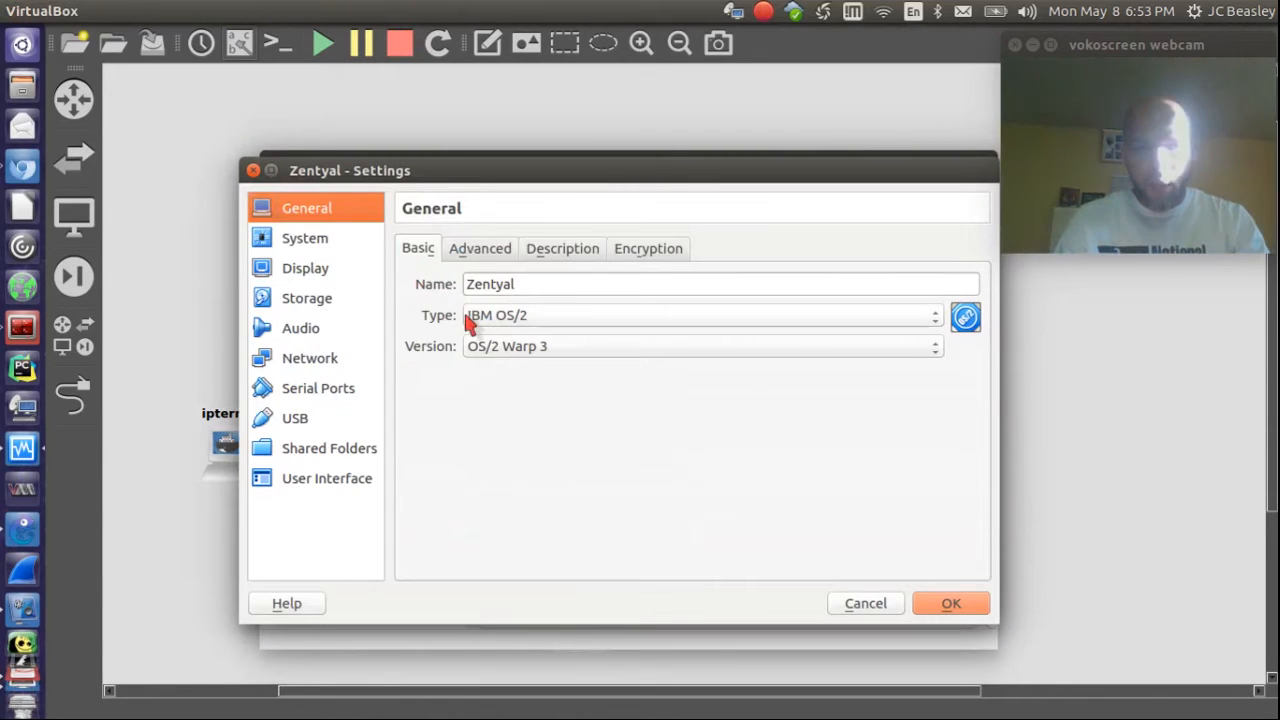
left_click(496, 322)
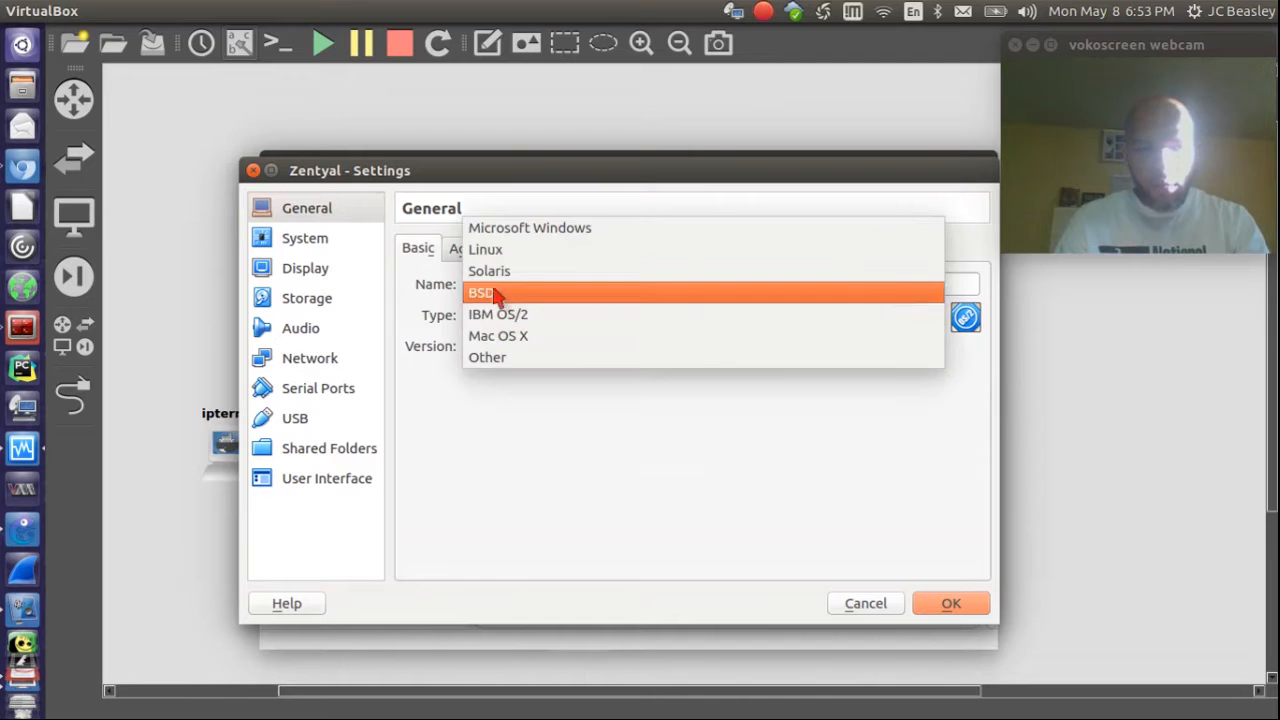
left_click(503, 251)
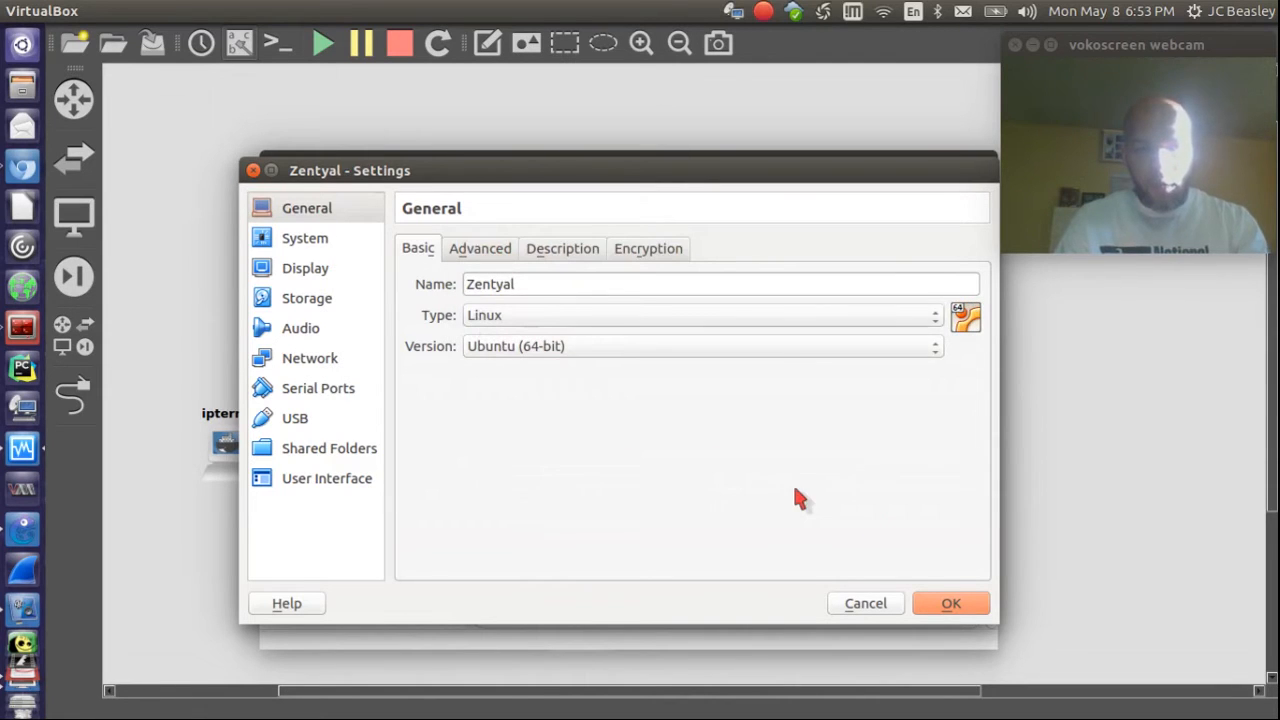
left_click(951, 603)
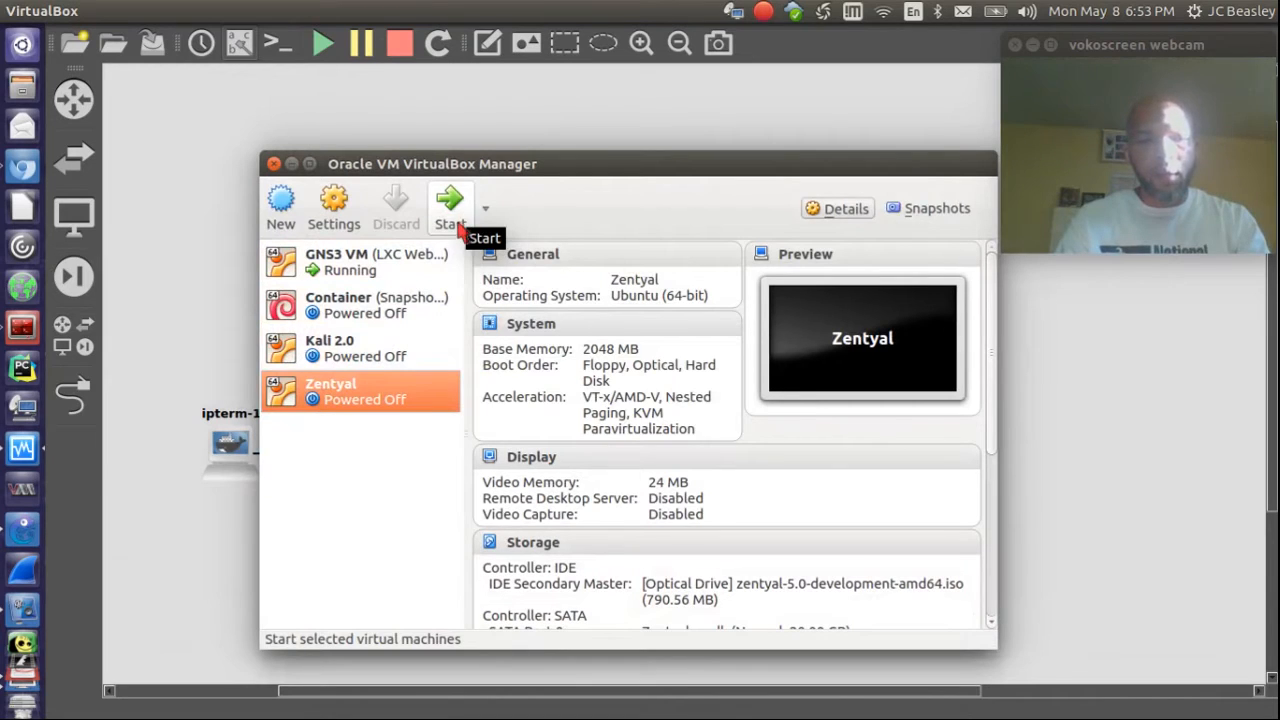
left_click(274, 163)
Step: Stop and restart the Zentyal node in GNS3 to boot the installer
right_click(883, 443)
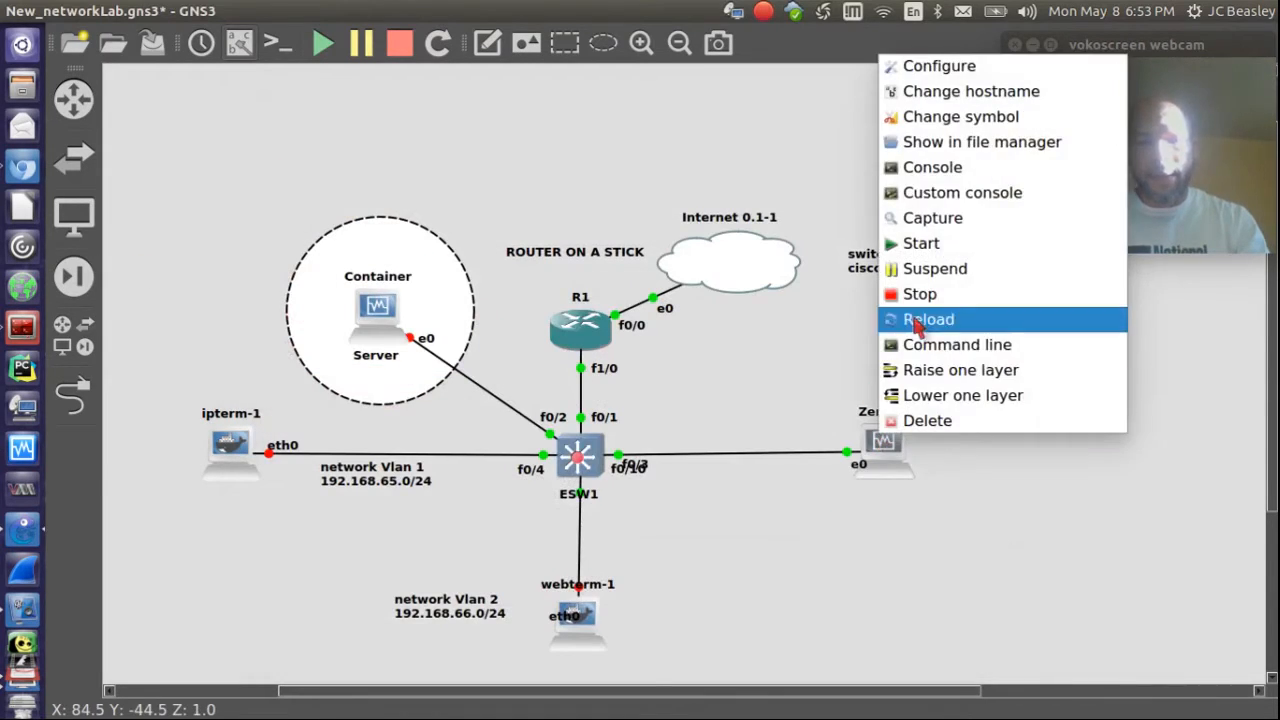
left_click(918, 291)
right_click(885, 443)
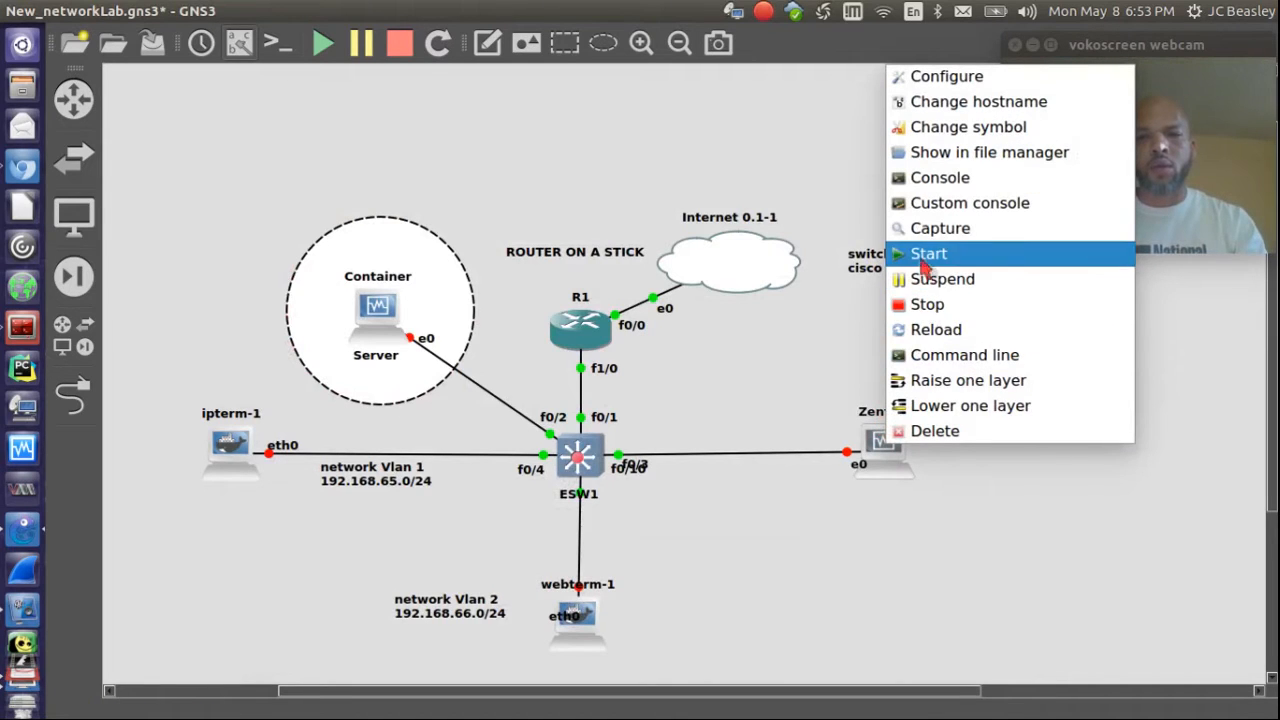
left_click(924, 256)
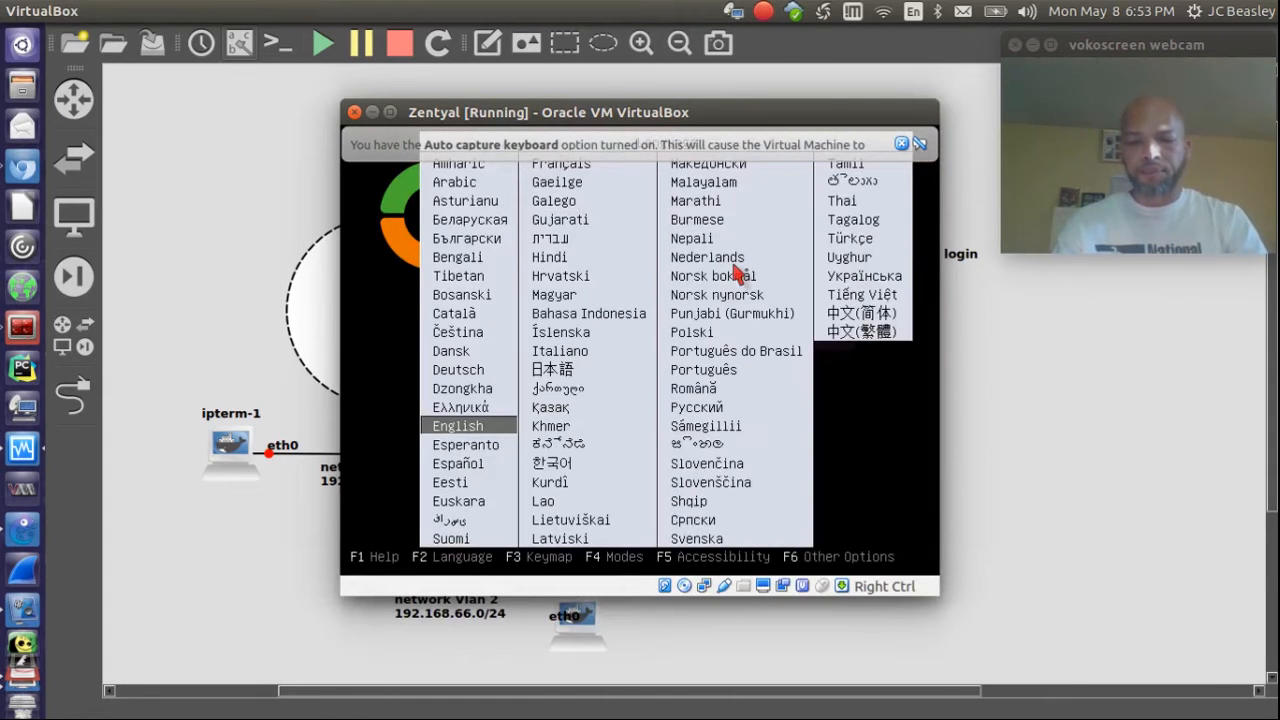
Step: Return to the boot menu and dismiss the keyboard and mouse notice bars
key("Return")
key("Return")
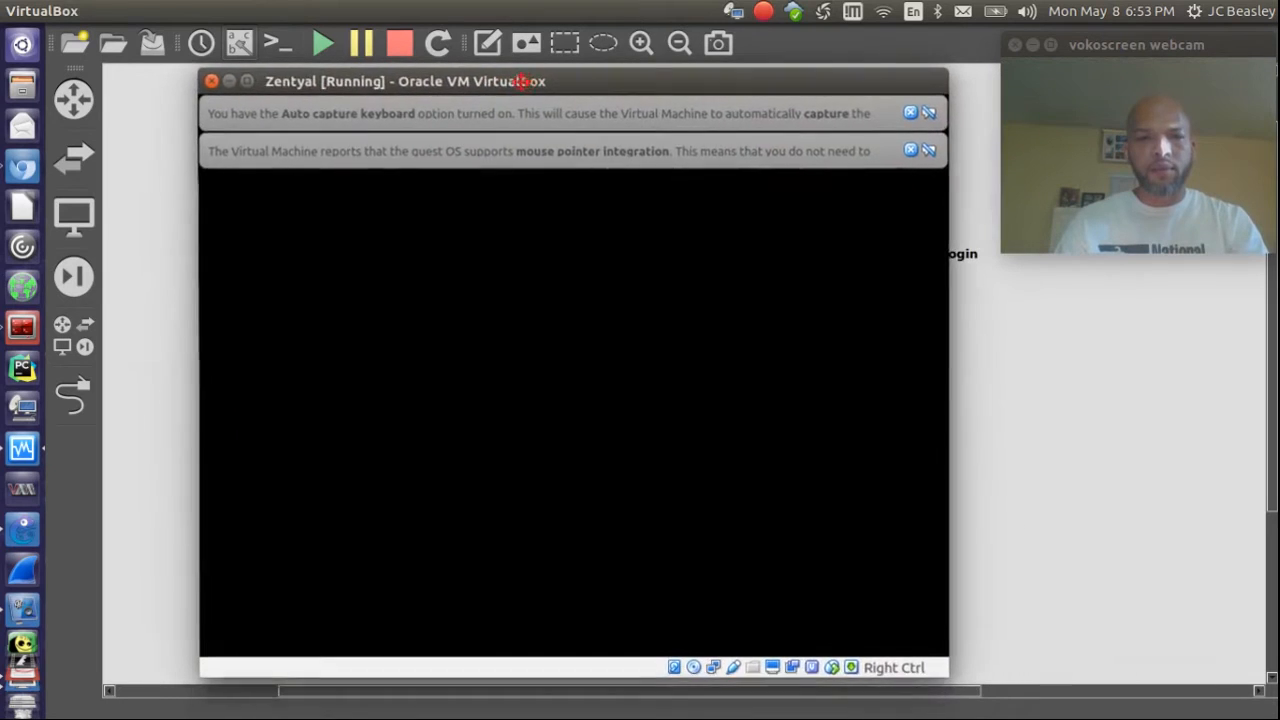
left_click(880, 117)
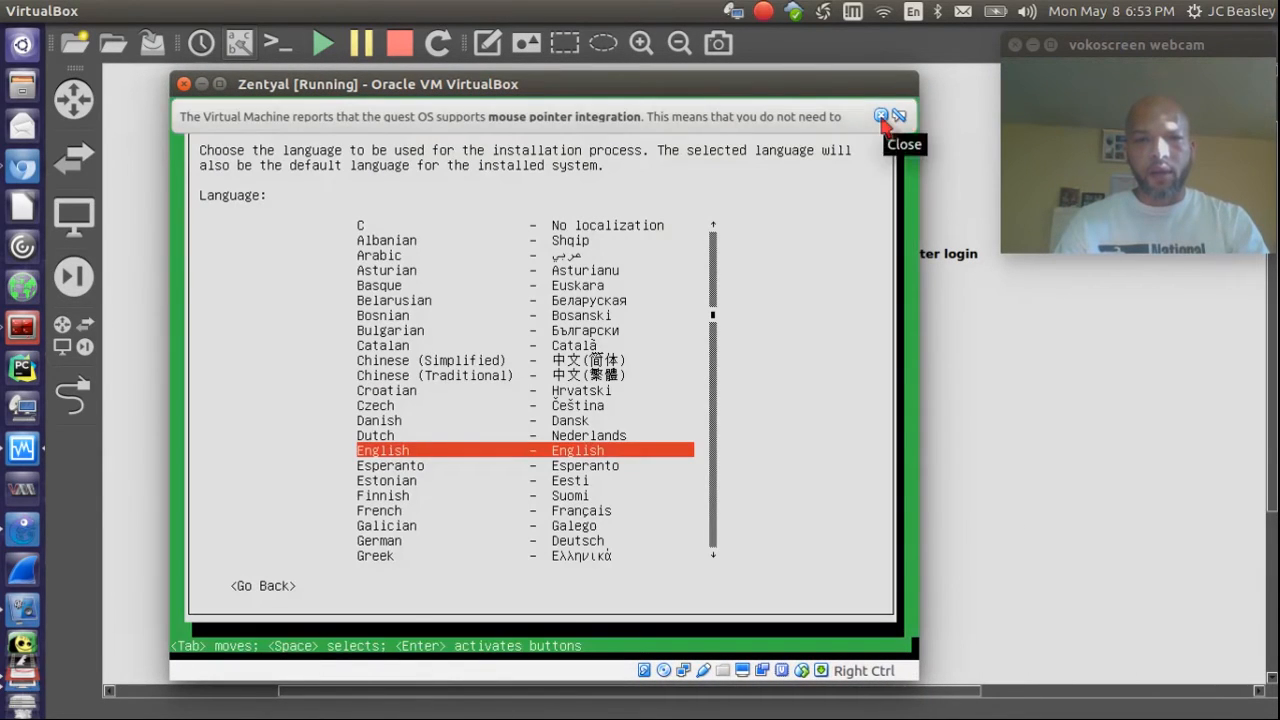
left_click(880, 117)
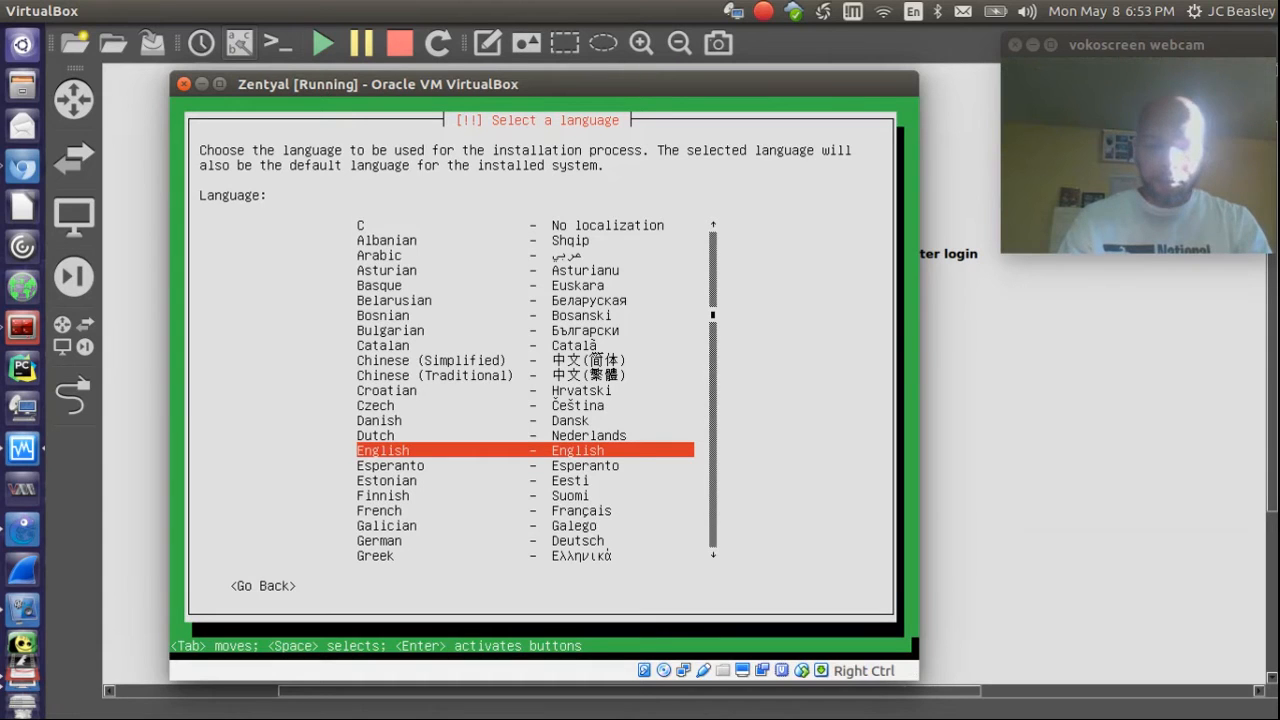
Step: Choose English, United States, skip keyboard detection, and select the English (US) layout
key("Return")
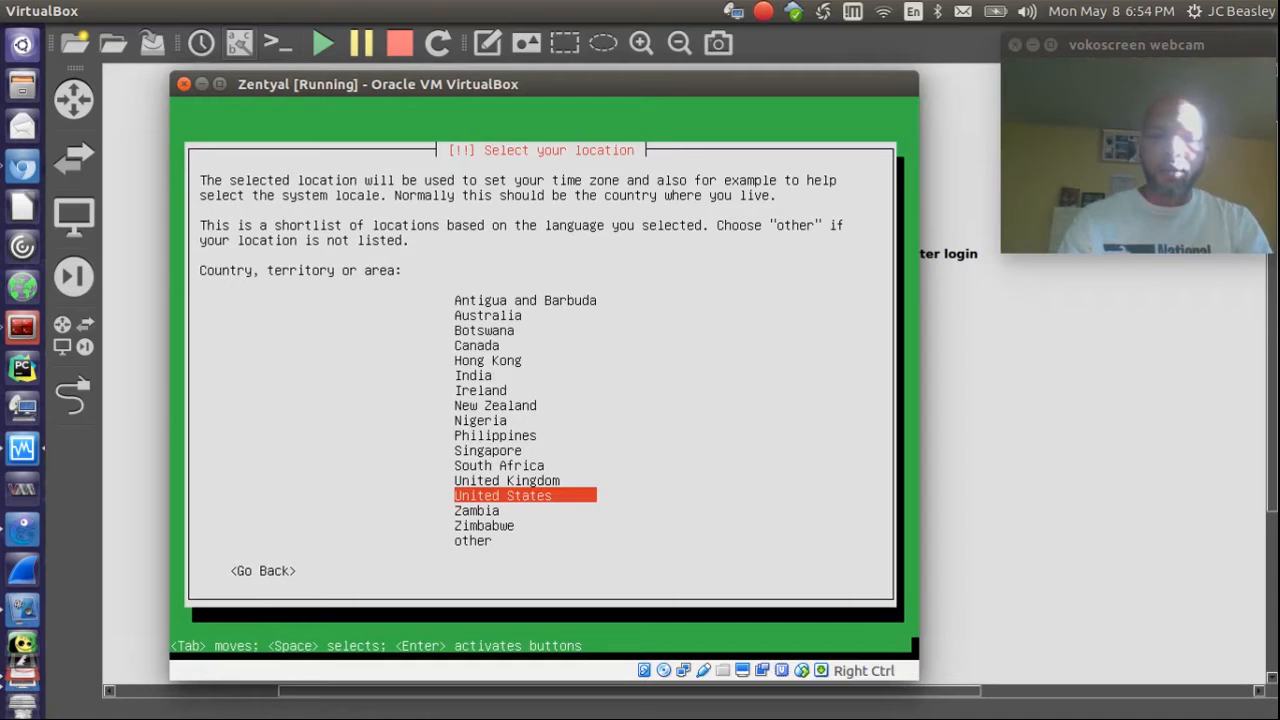
key("Return")
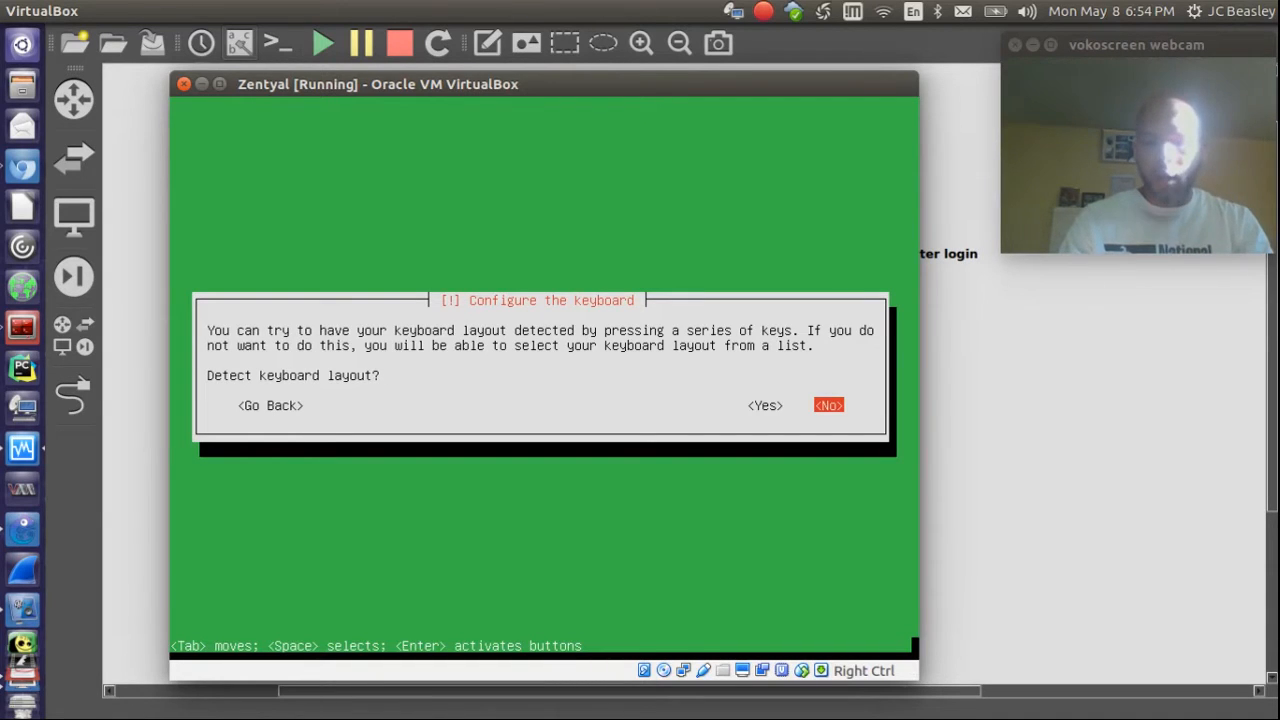
key("Return")
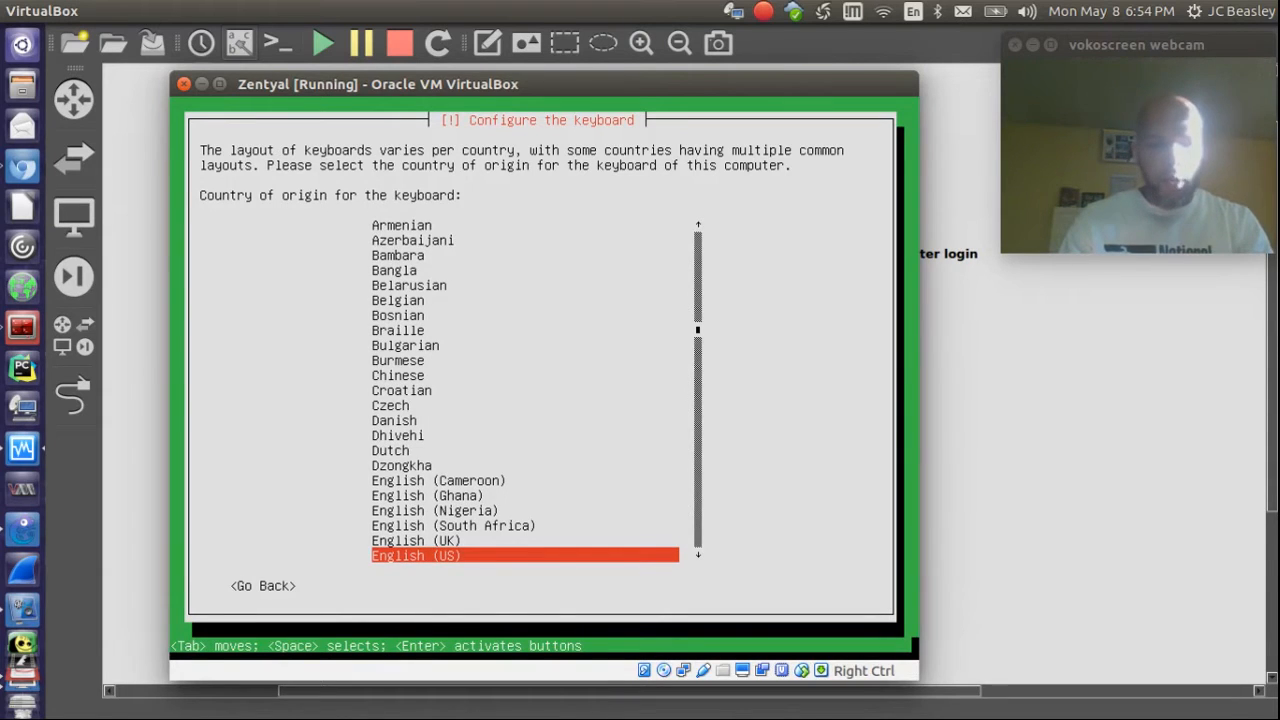
key("Return")
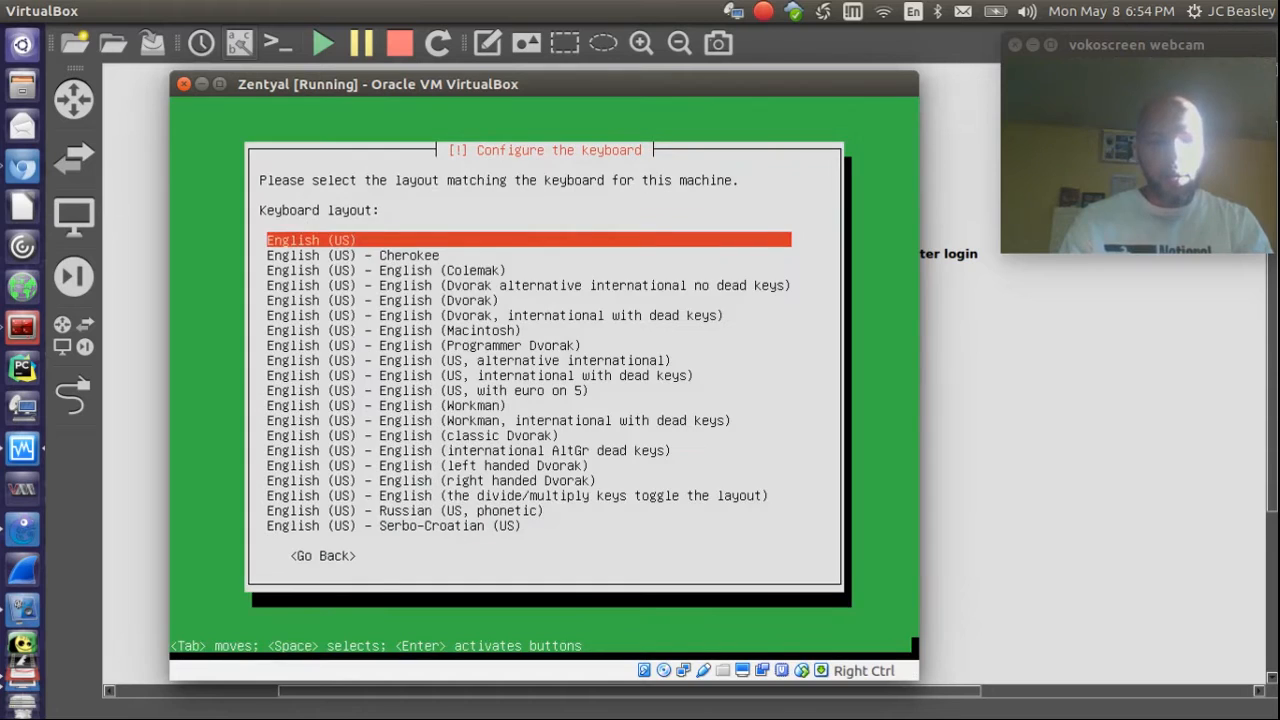
key("Return")
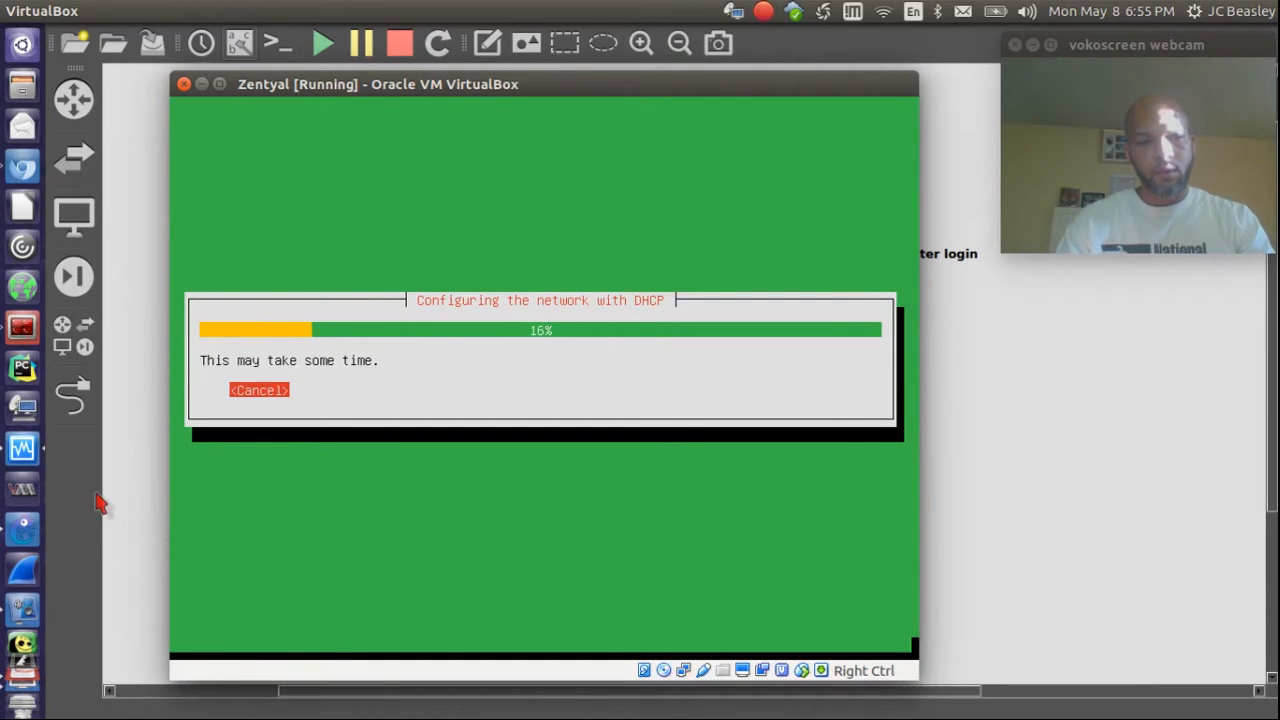
Step: Wait for DHCP autoconfiguration to fail, then move the VM window right to show the topology
scroll(6, 540, "down", 3)
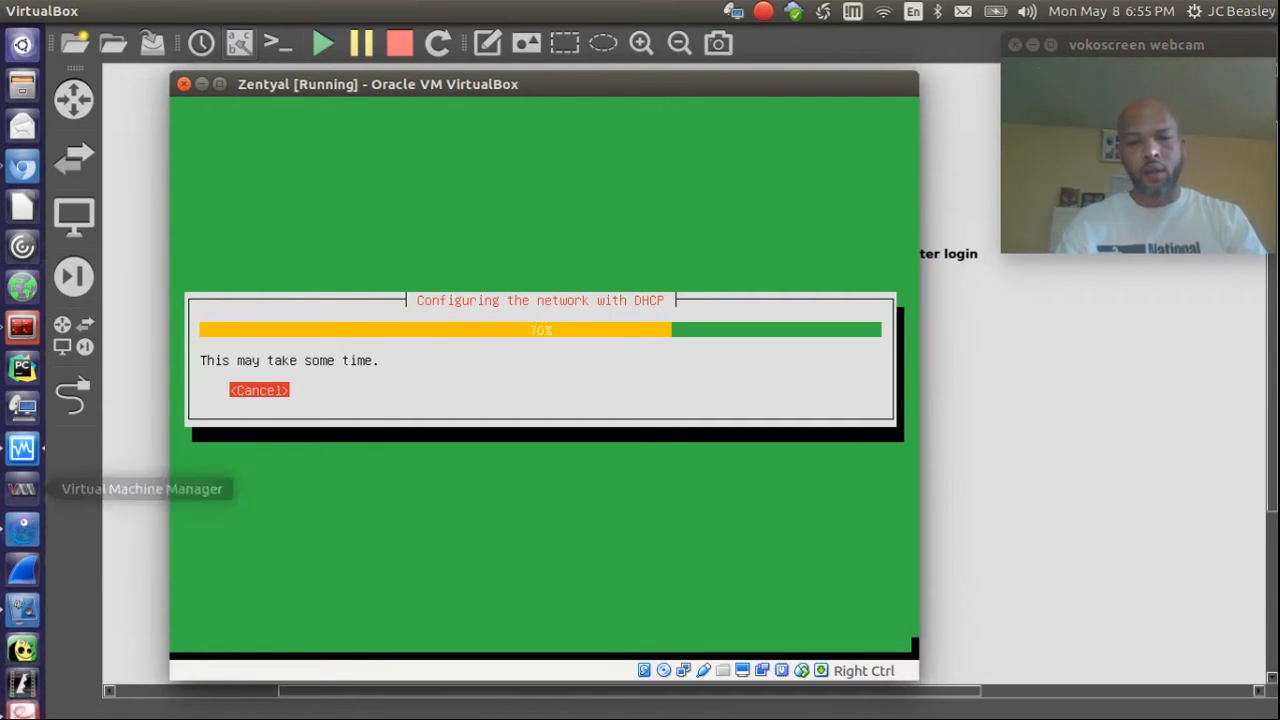
left_click_drag(385, 86, 849, 109)
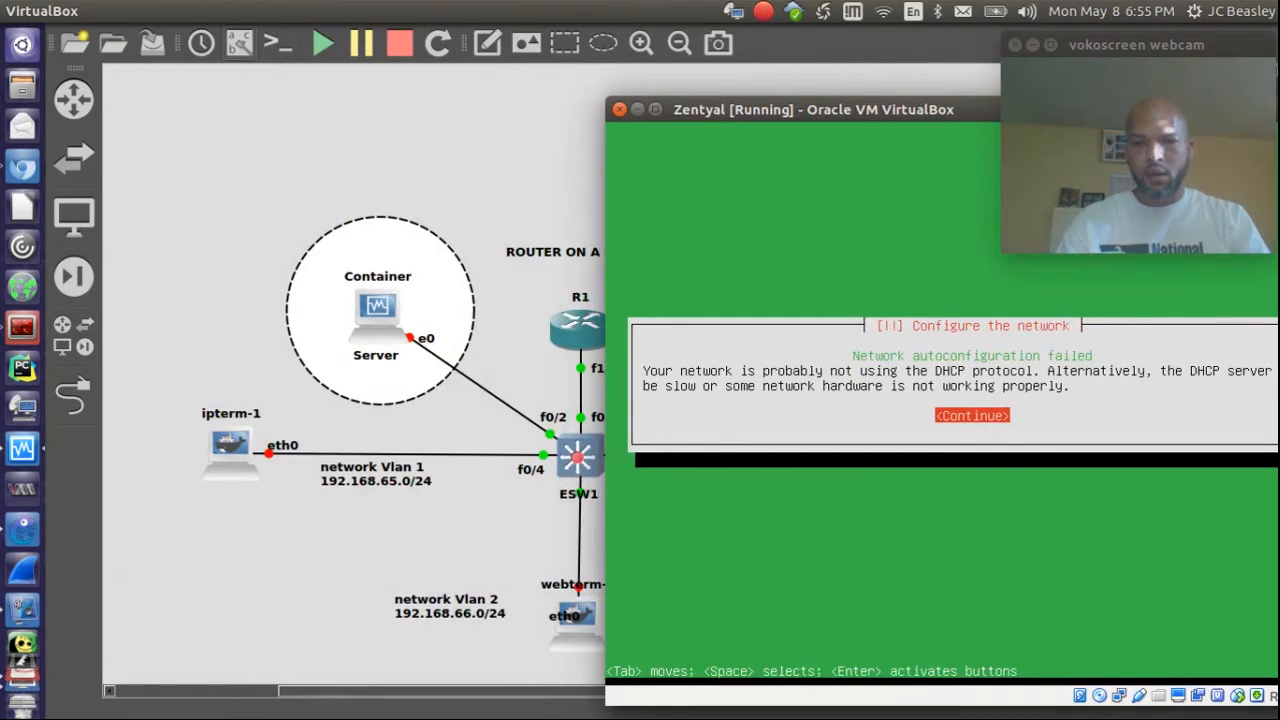
Step: Dismiss the autoconfiguration failure, move the Zentyal VM window aside, and bring GNS3 forward
key("Return")
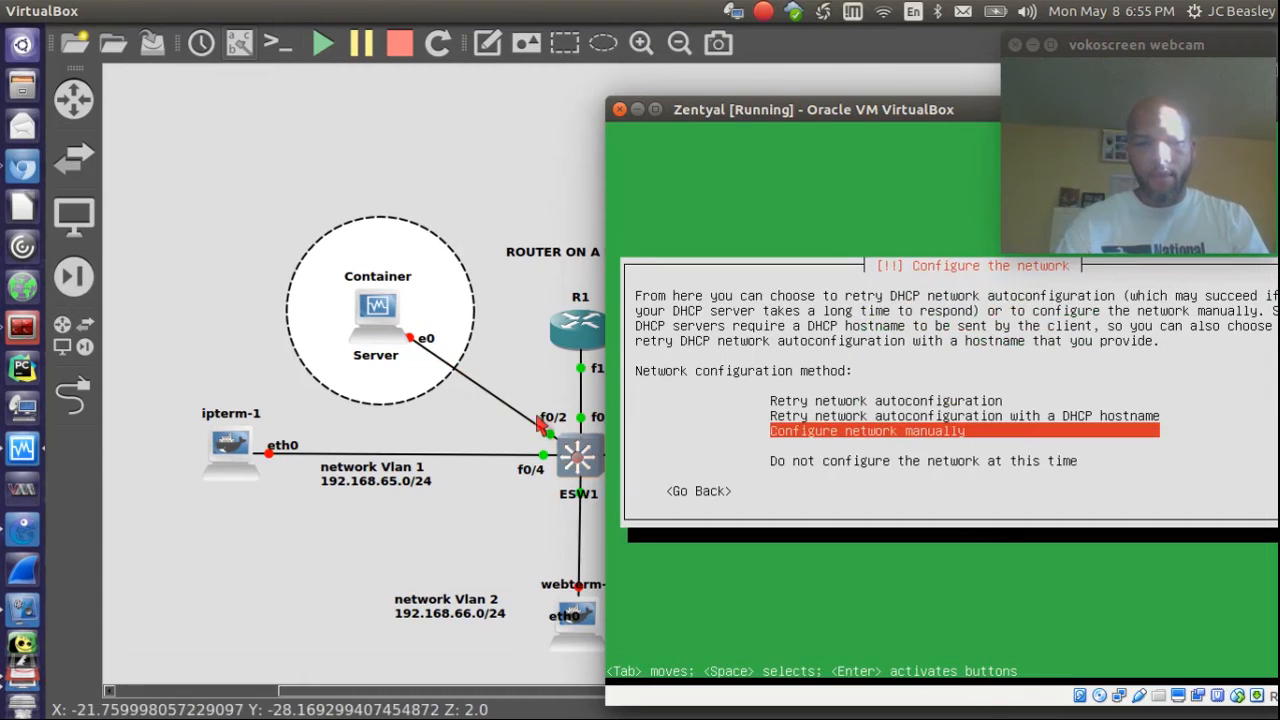
left_click_drag(805, 112, 881, 160)
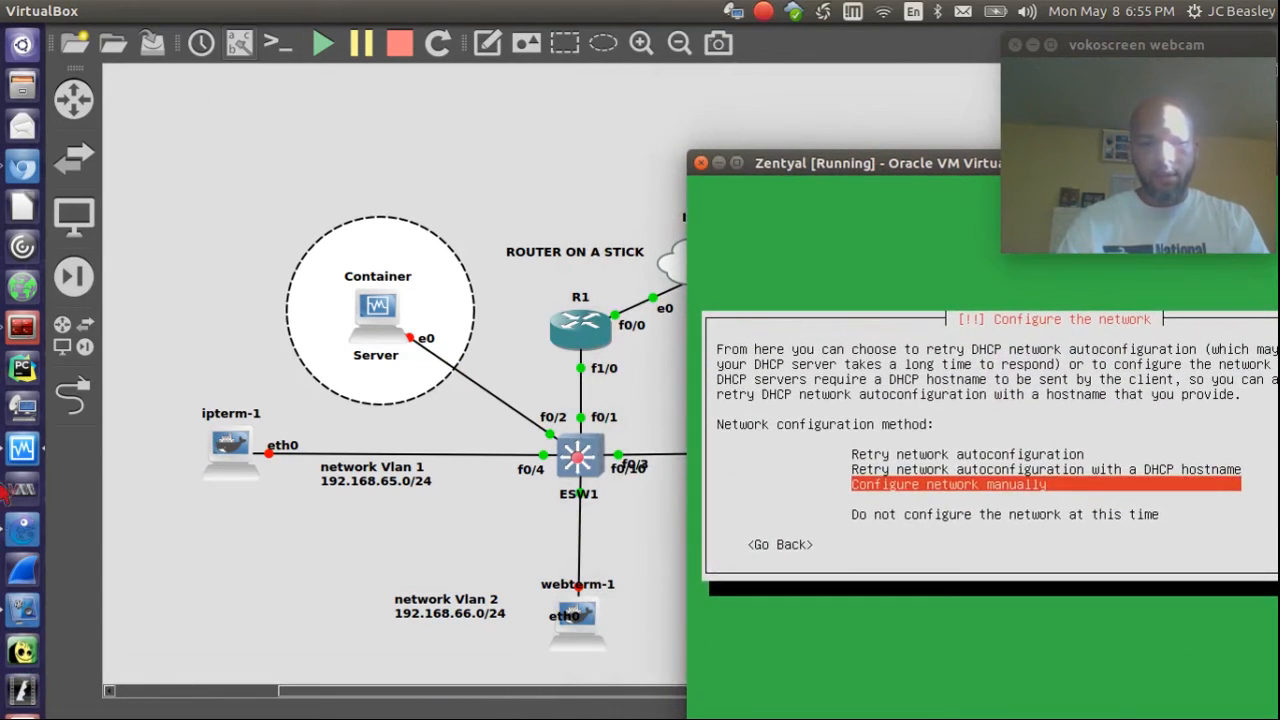
left_click(12, 532)
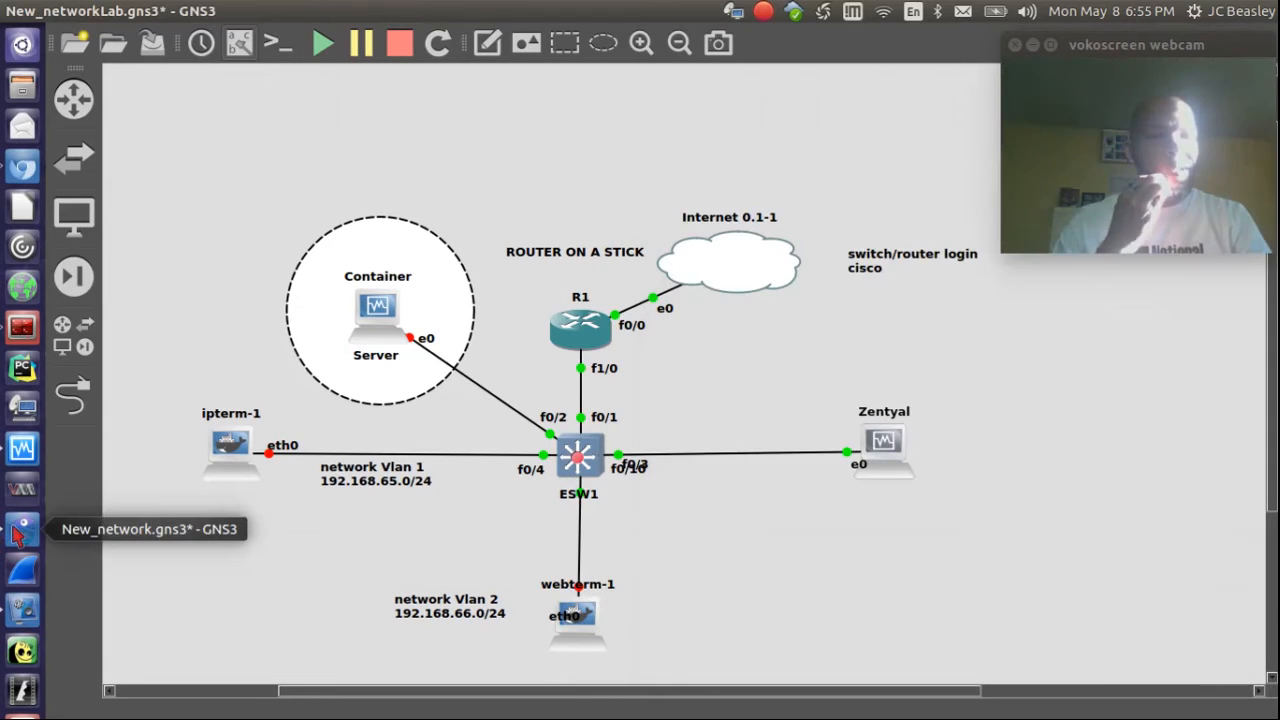
Step: Bring up the device console terminal and position the R1 console window
left_click(22, 607)
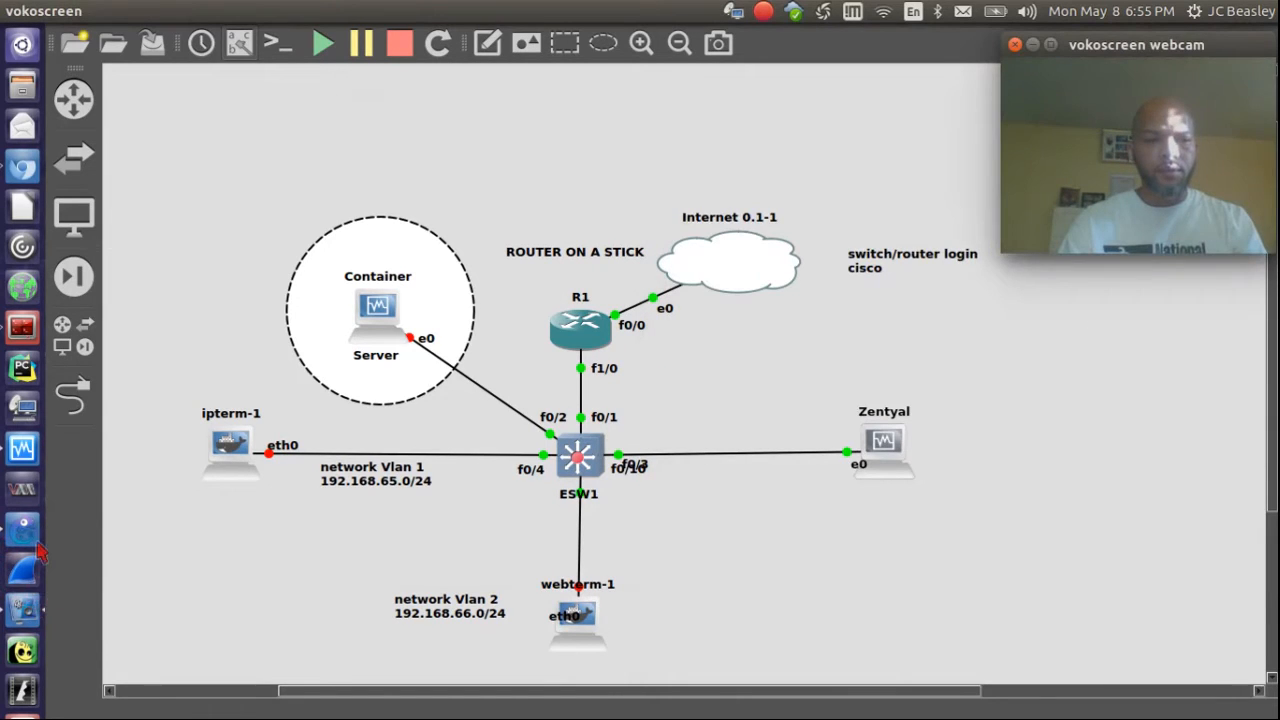
mouse_move(23, 710)
left_click(24, 583)
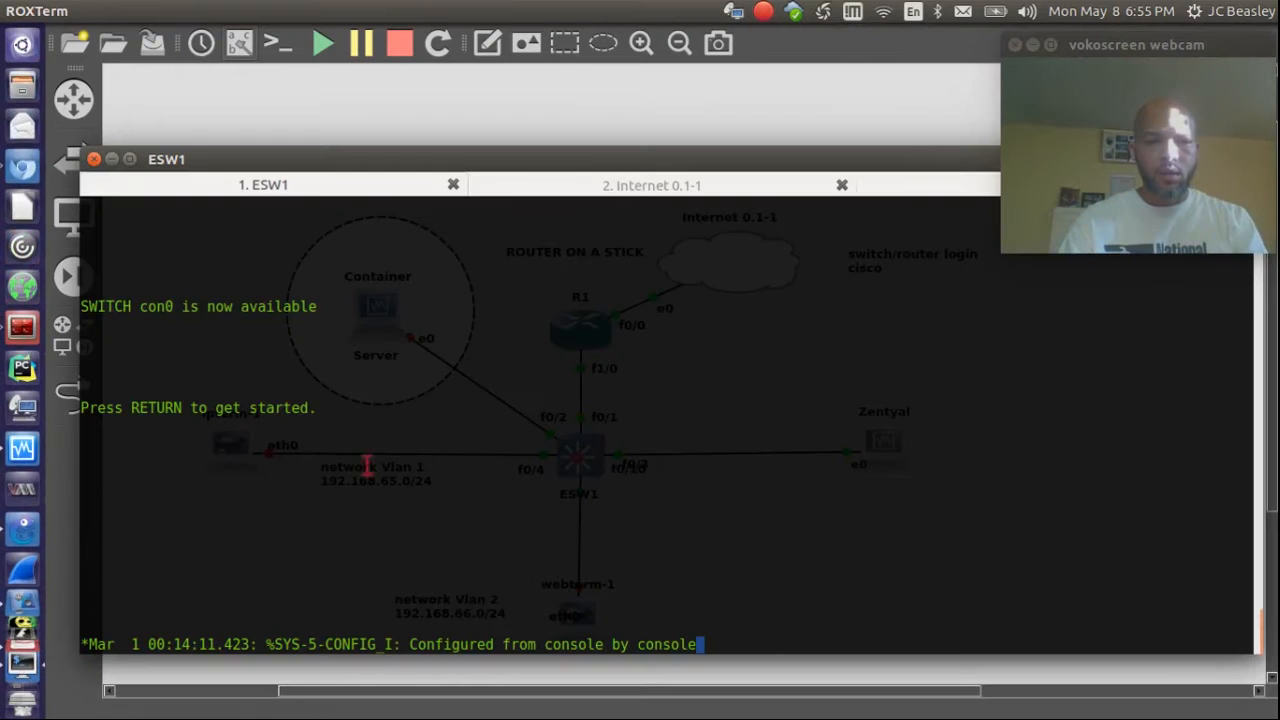
left_click_drag(400, 159, 560, 118)
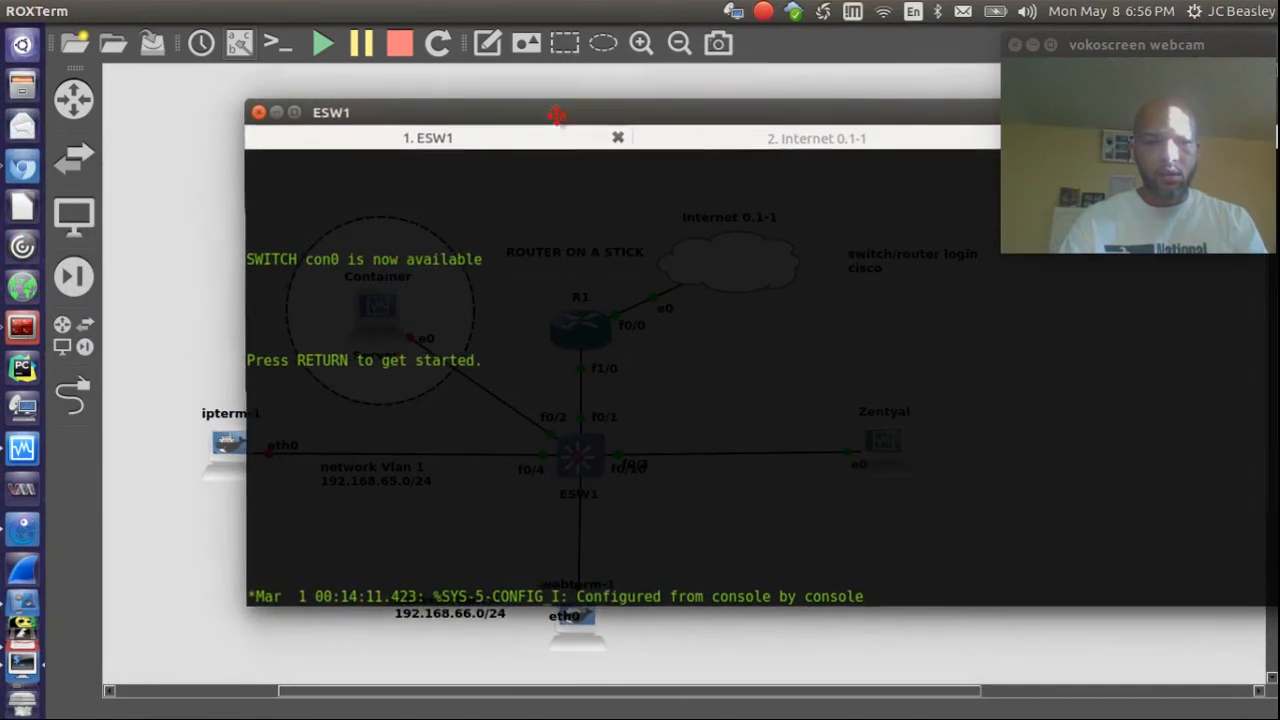
left_click(150, 545)
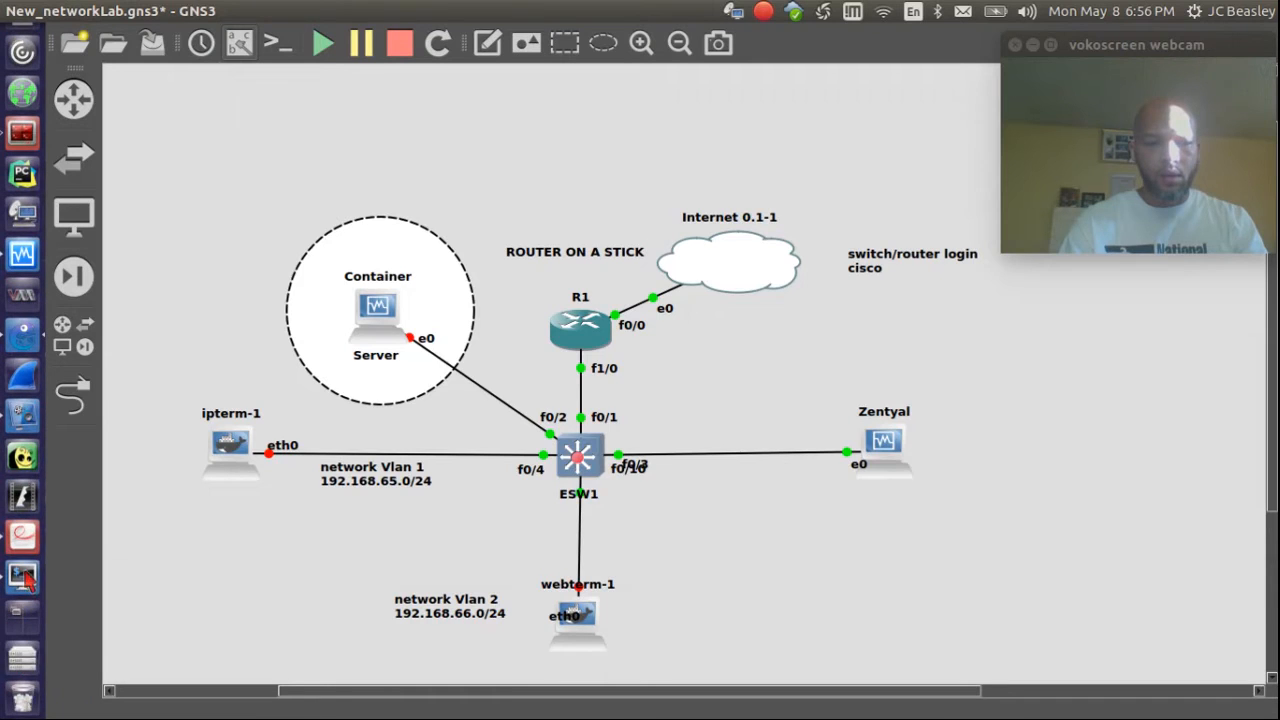
left_click(25, 600)
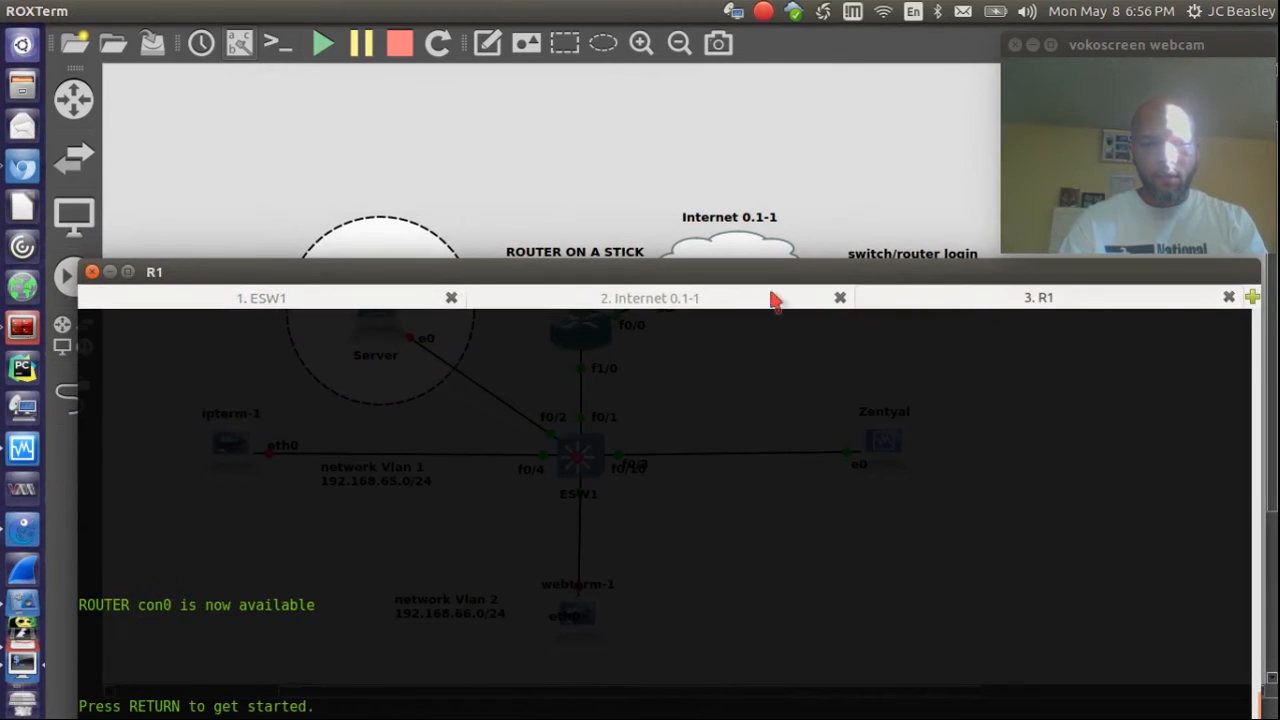
left_click_drag(766, 271, 773, 206)
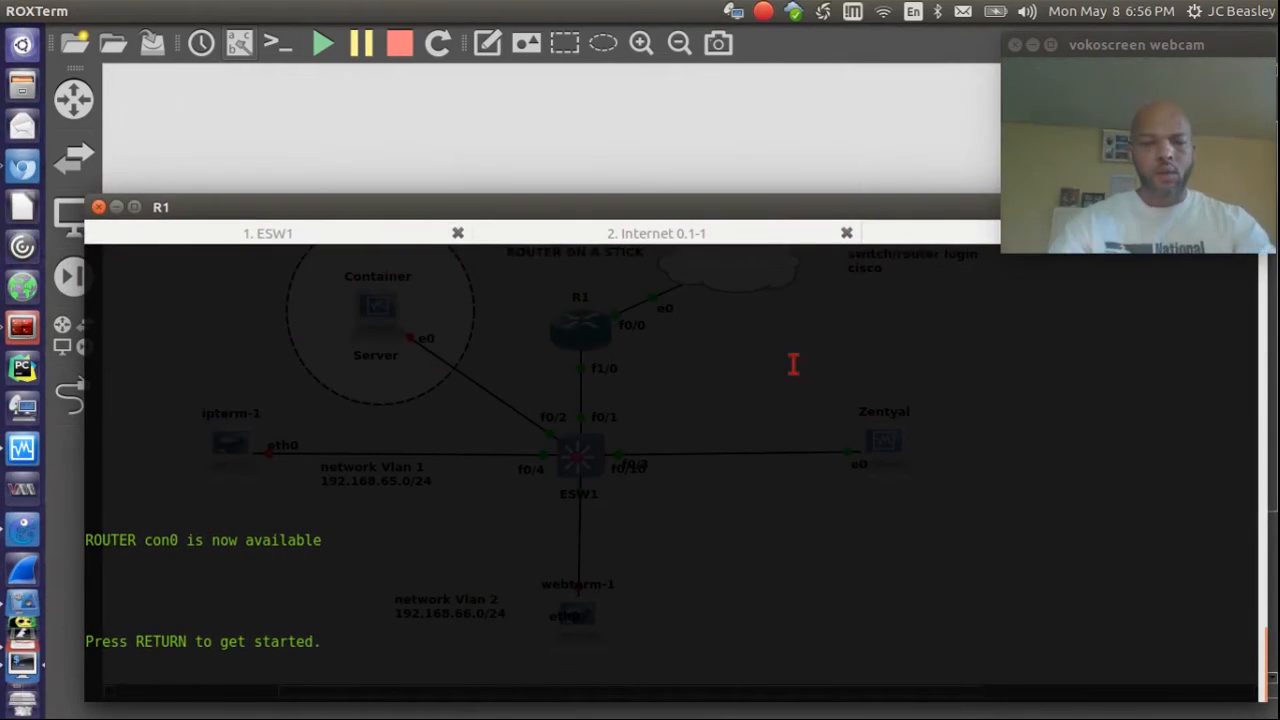
triple_click(794, 365)
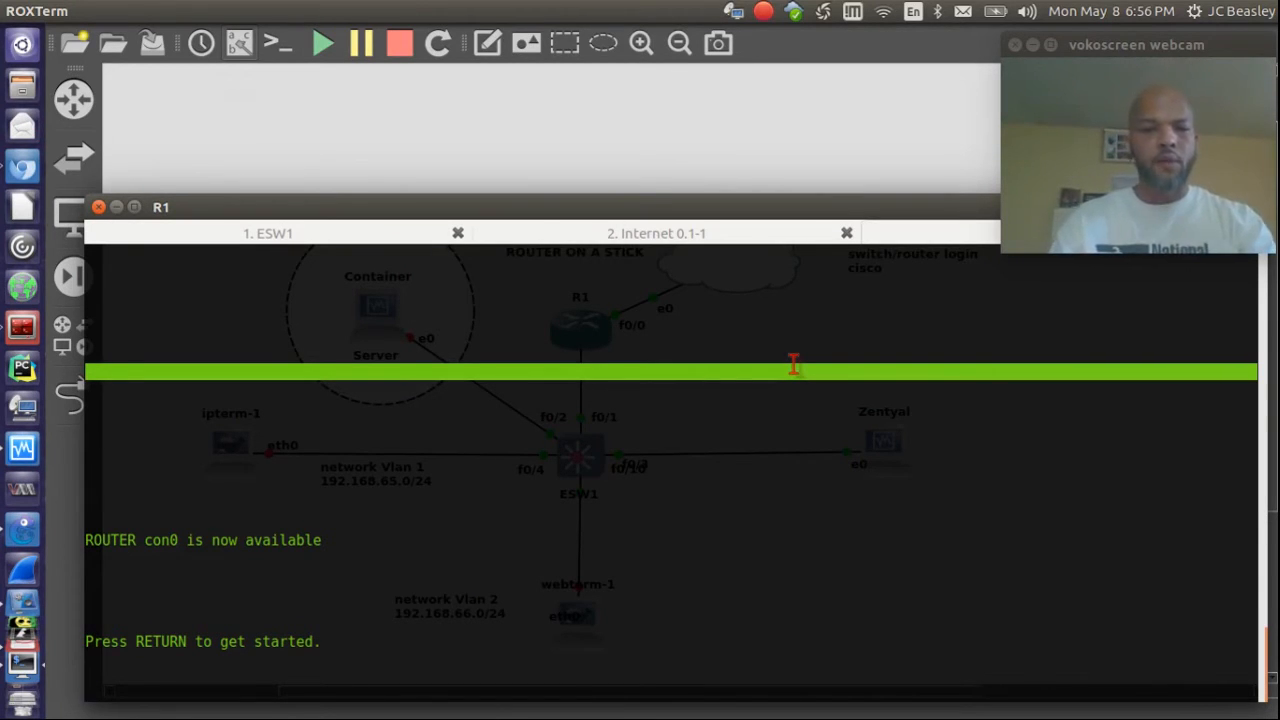
Step: Log in to R1, enter privileged mode with en, and run sh ip dhcp pool
key("Return")
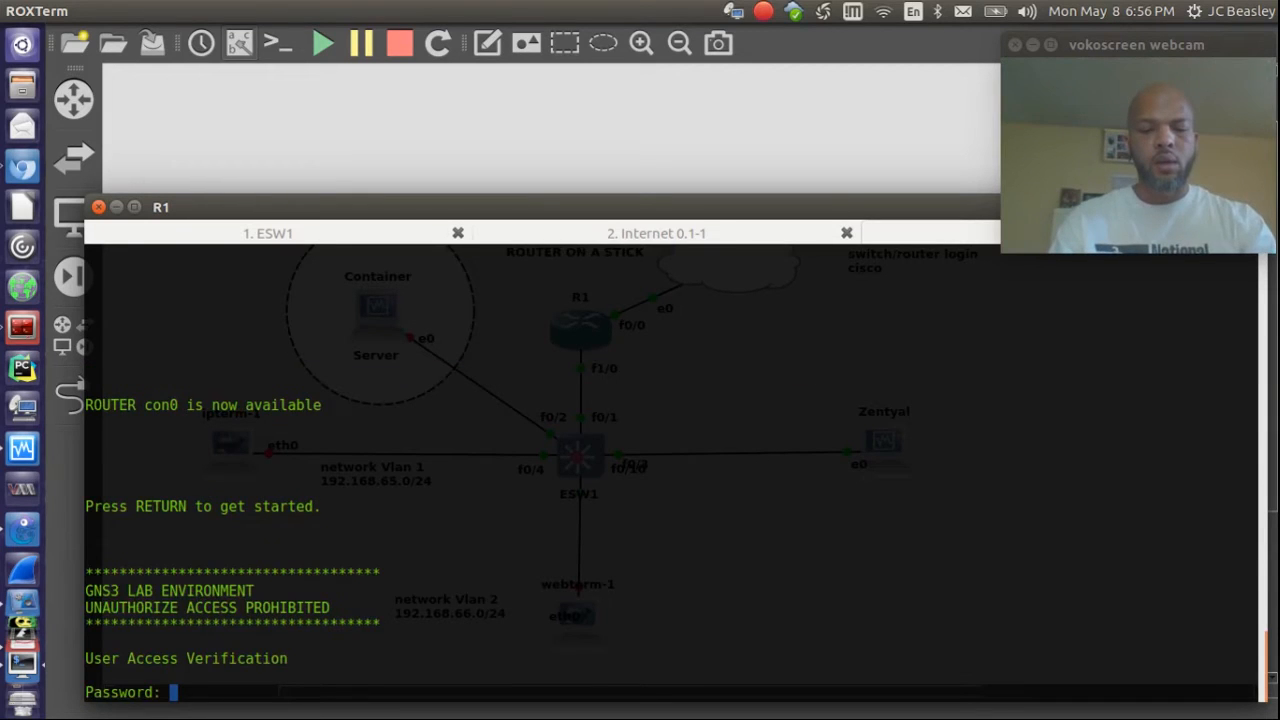
key("Return")
type("en")
key("Return")
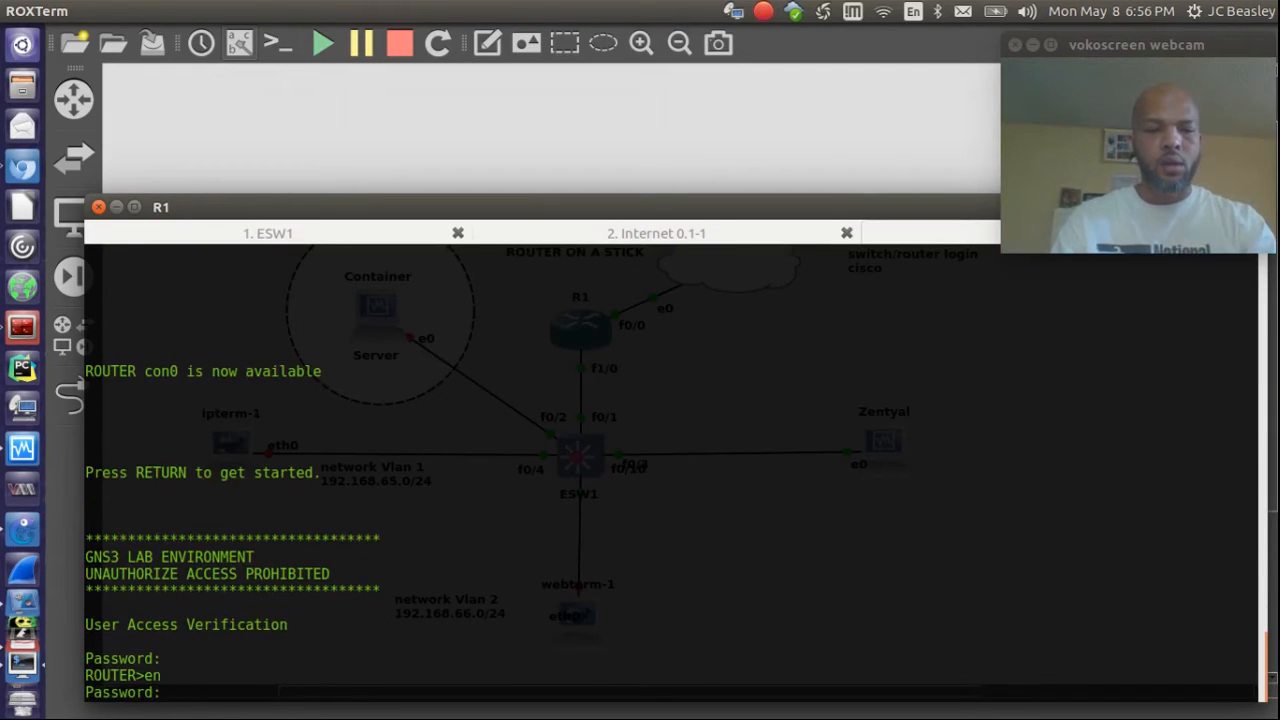
key("Return")
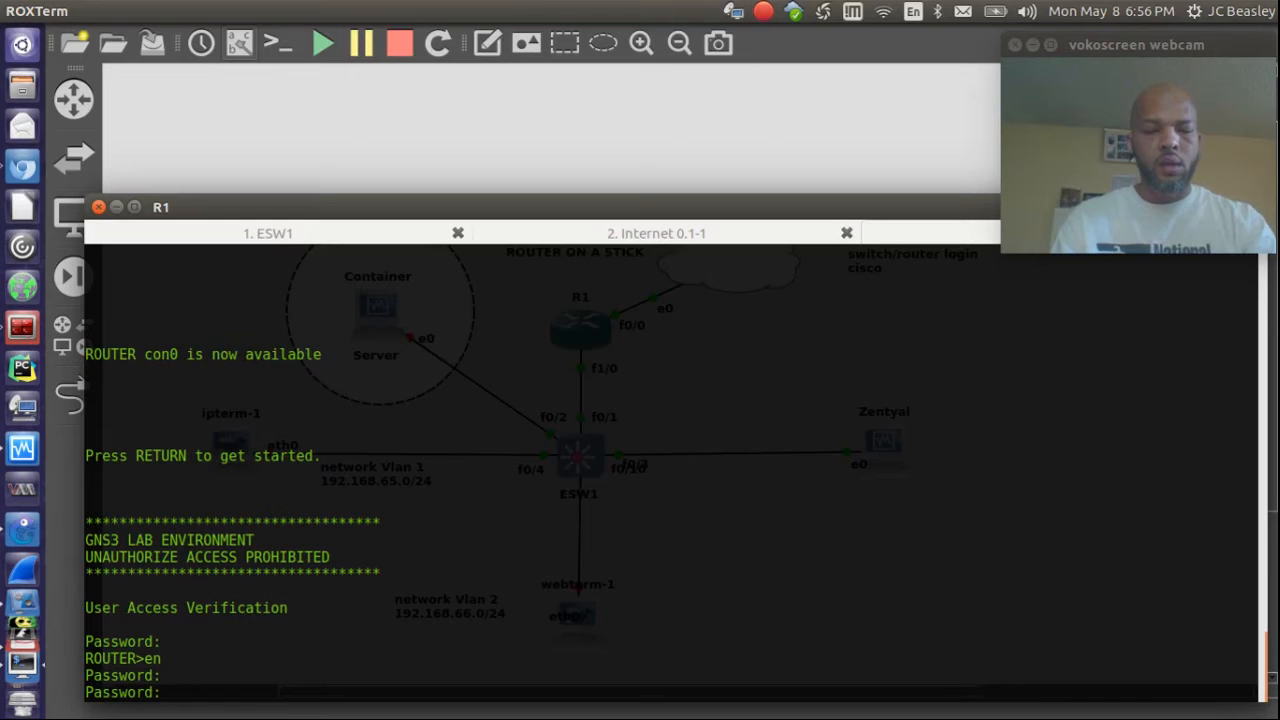
key("Return")
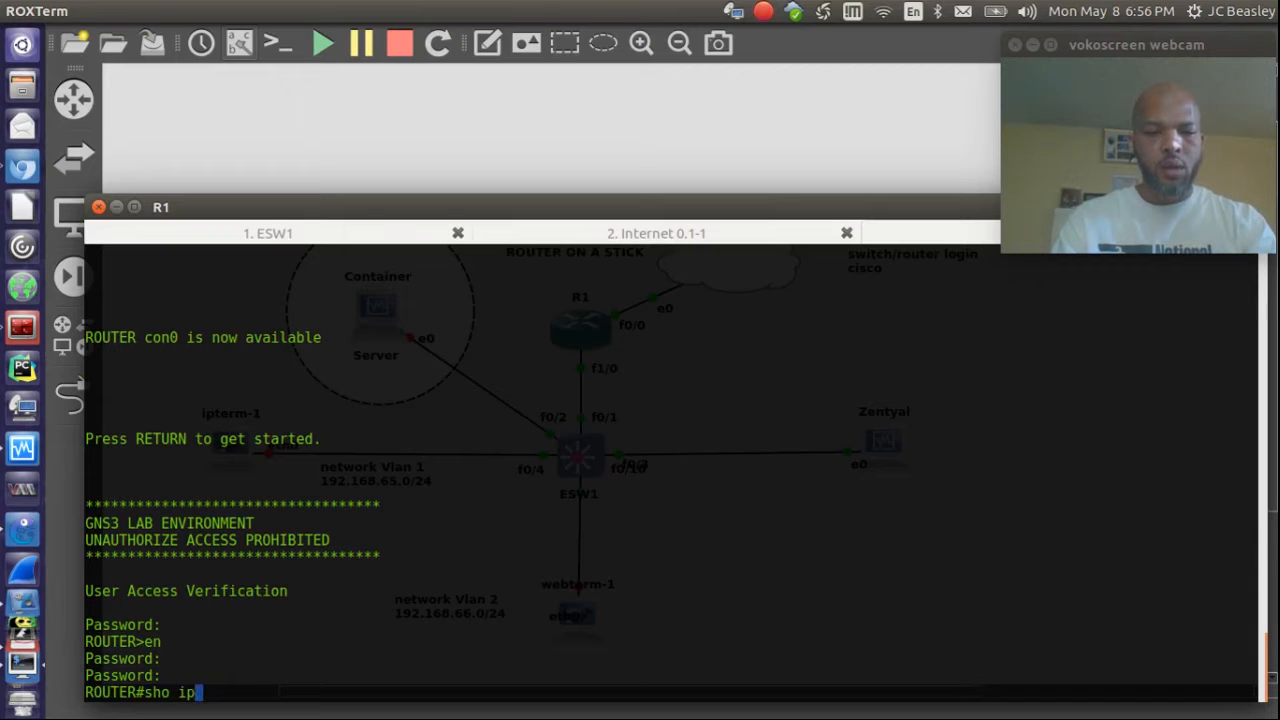
type("sh ip dhcp")
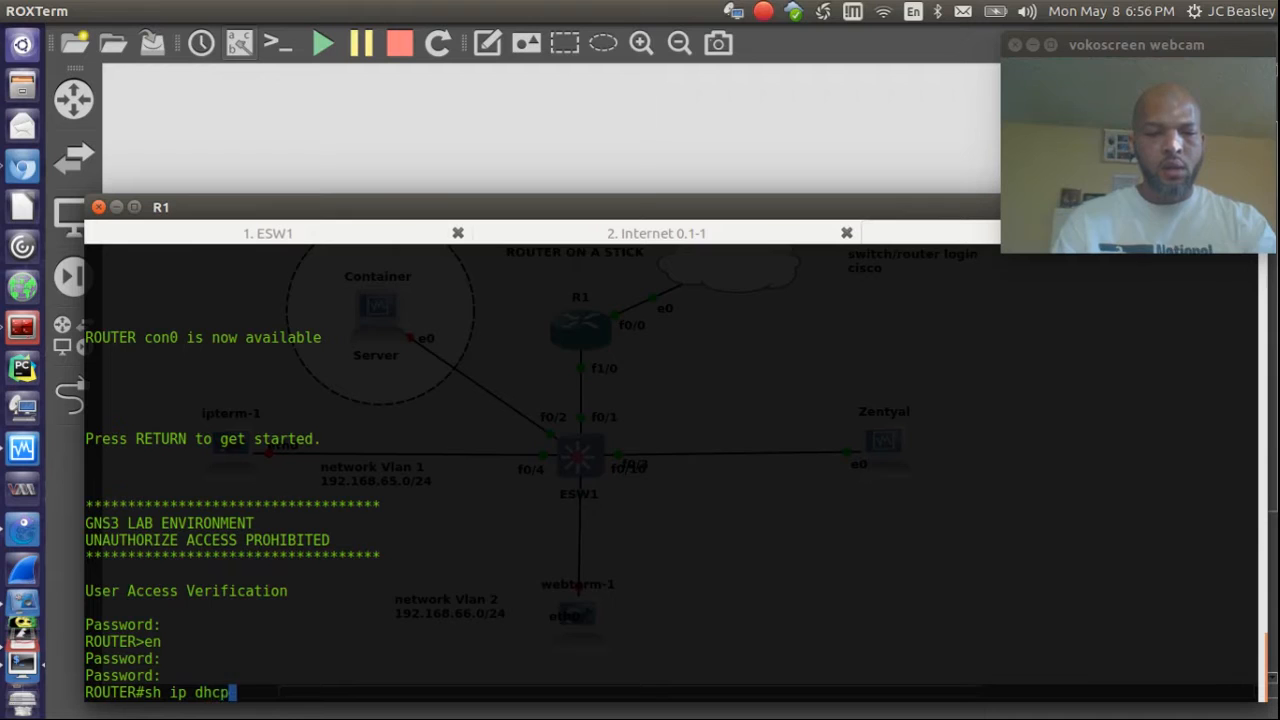
type(" pool")
key("Return")
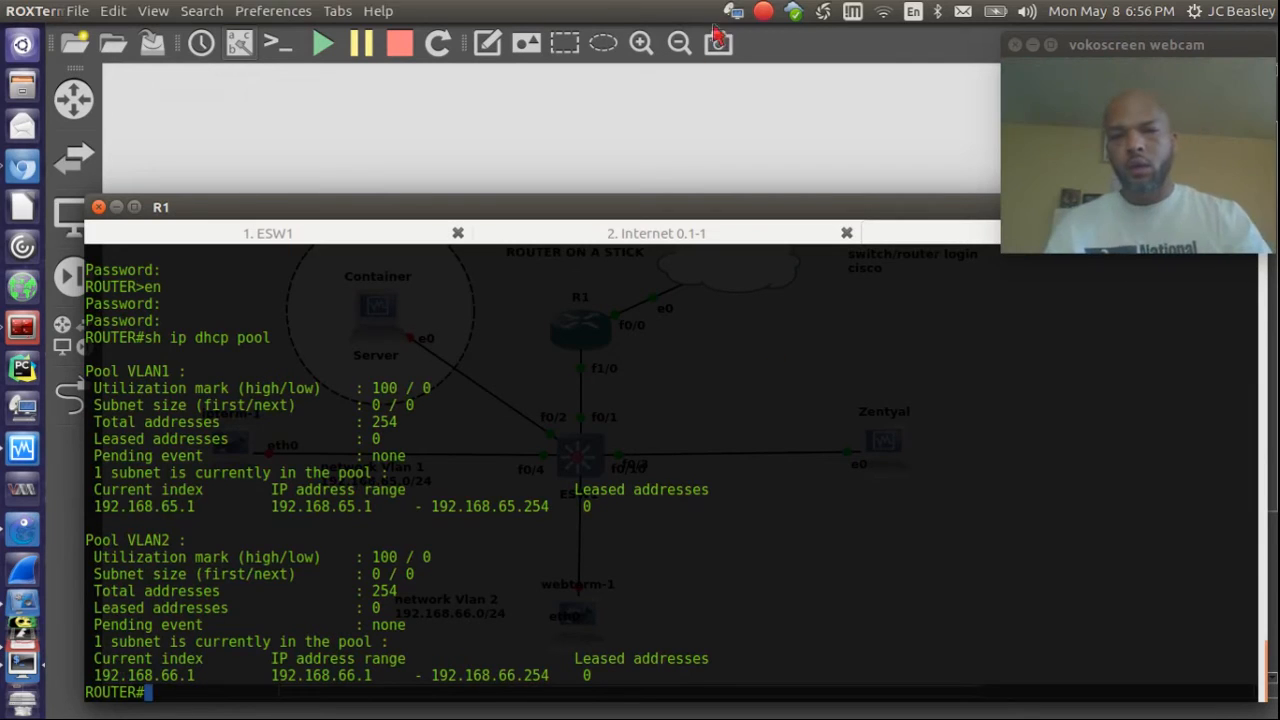
Step: Move ESW1's f0/3 port label on the GNS3 canvas clear of the f0/10 label
left_click(653, 155)
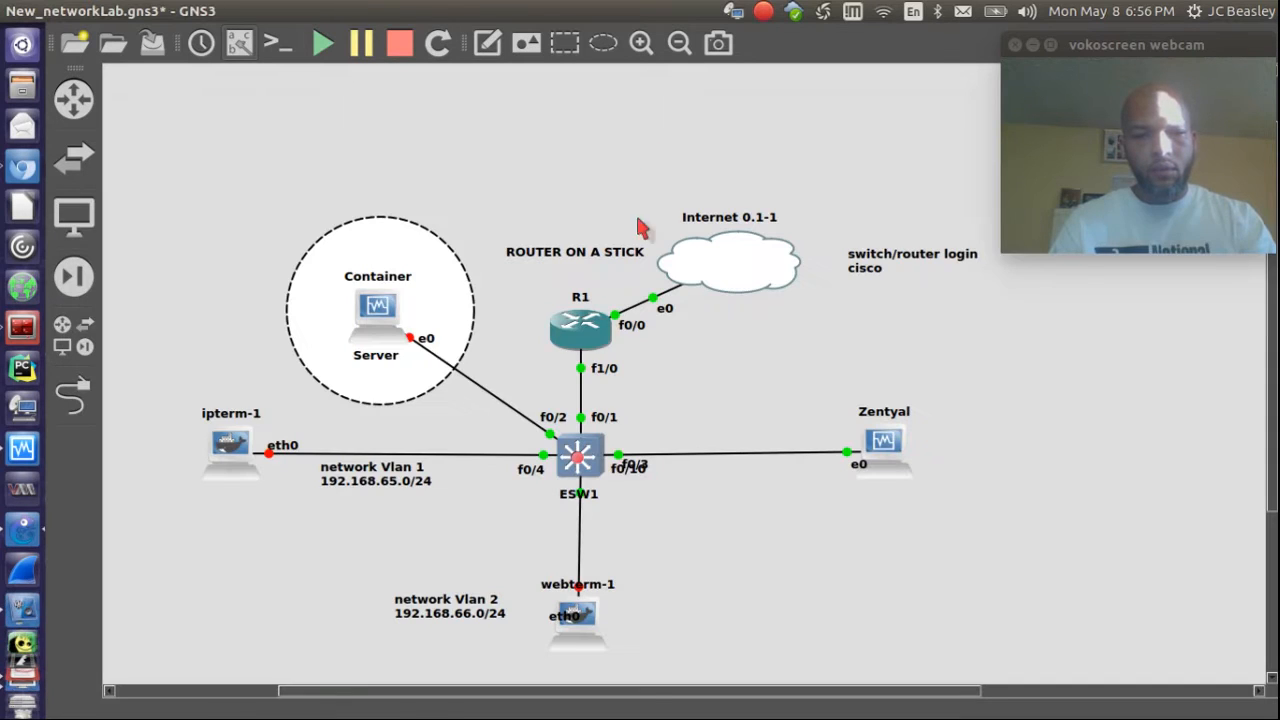
left_click_drag(627, 478, 602, 520)
left_click(633, 438)
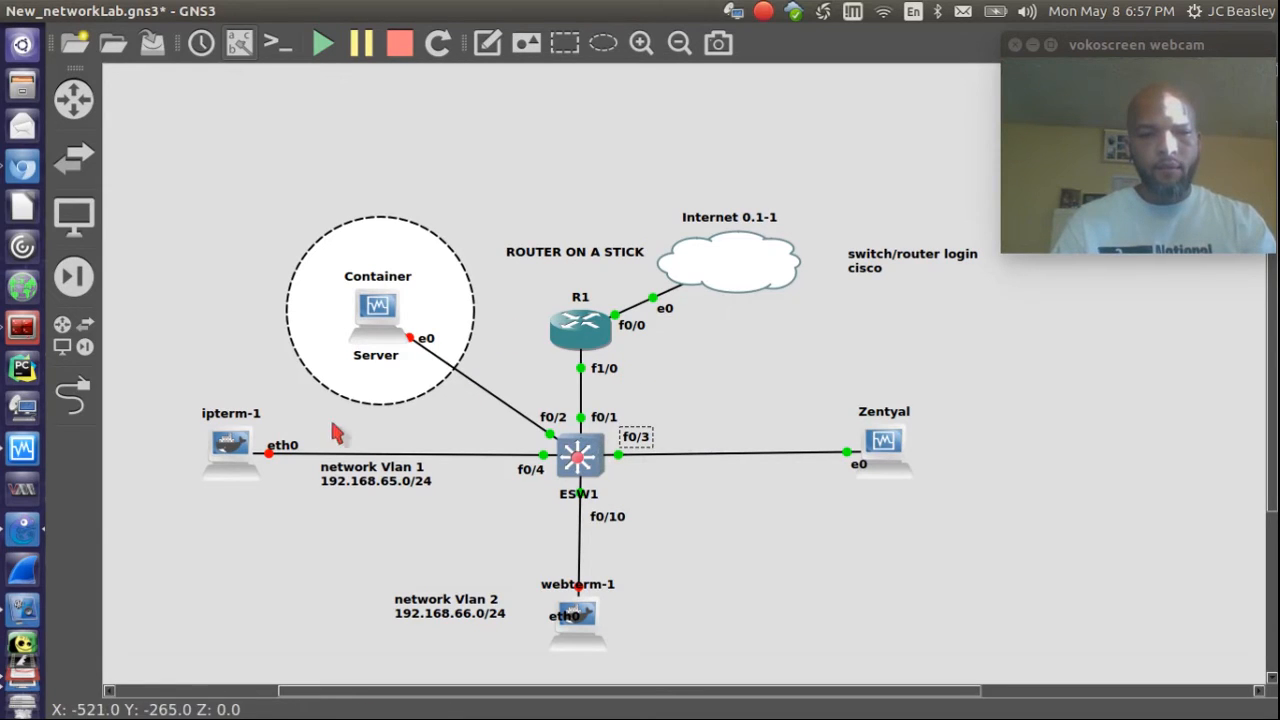
Step: Start the ipterm-1 node and open its console
right_click(226, 446)
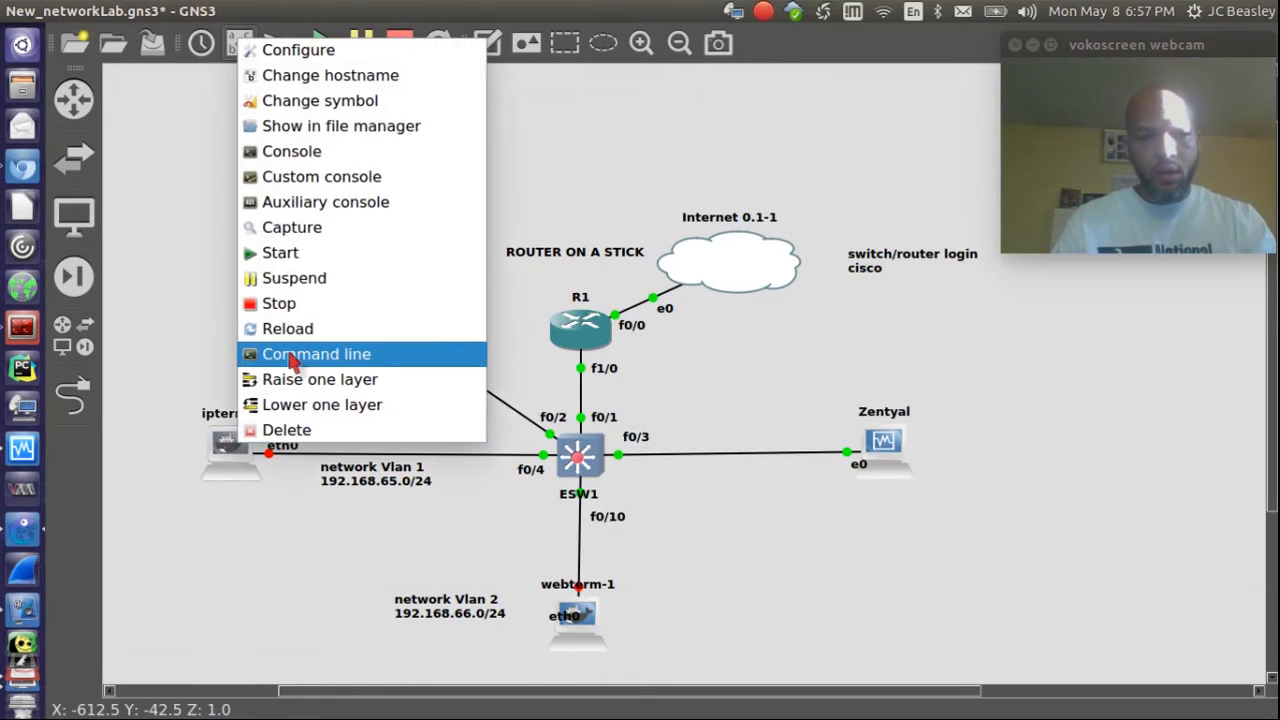
left_click(280, 252)
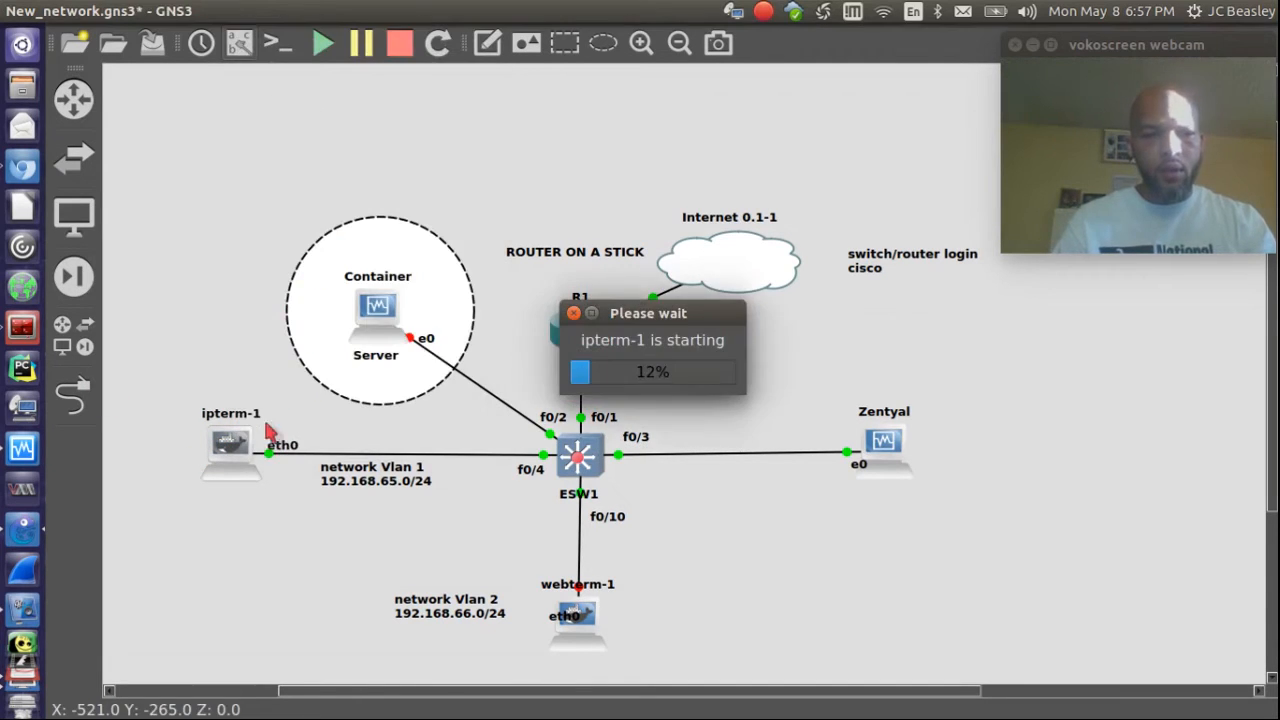
right_click(226, 448)
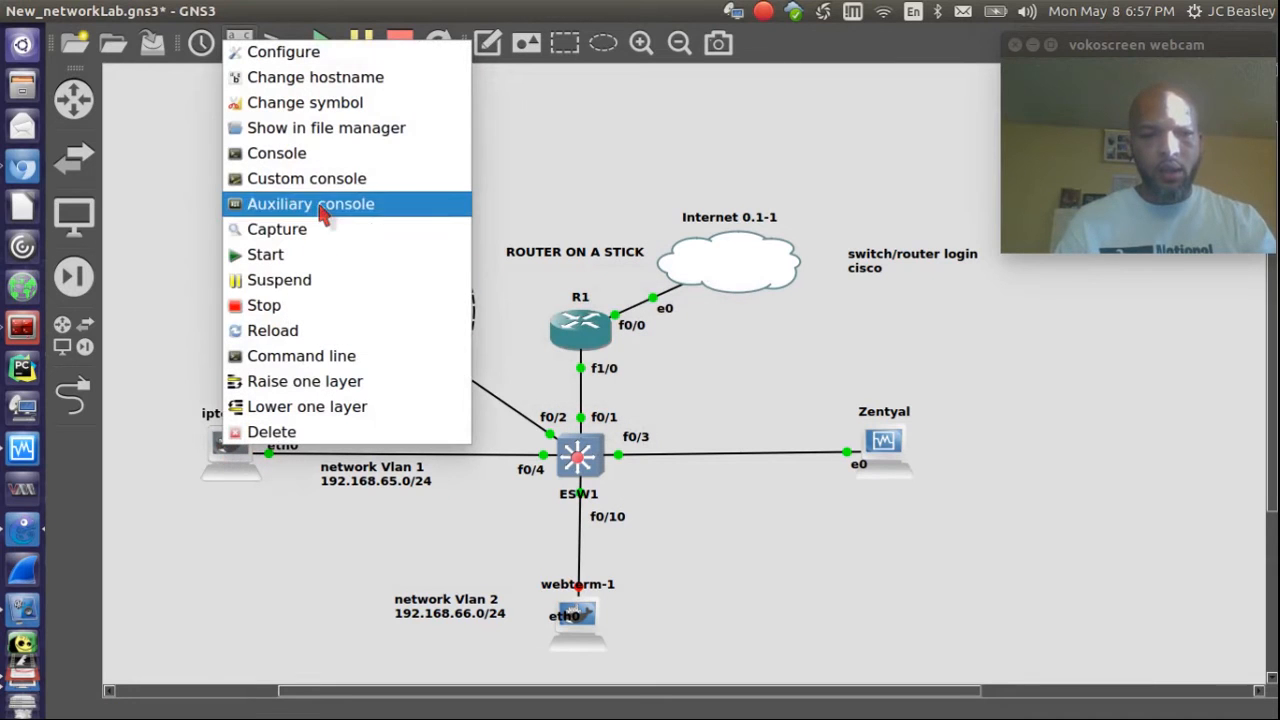
left_click(292, 164)
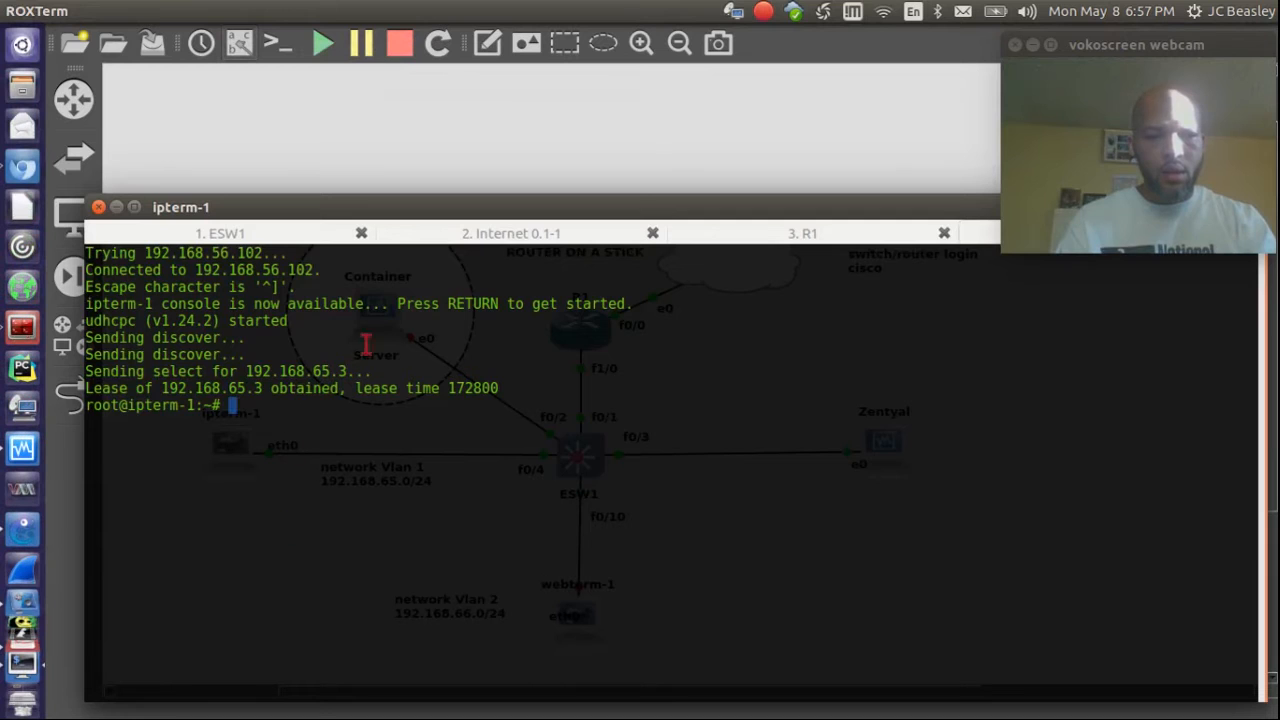
Step: Return to GNS3, then bring the Zentyal VirtualBox window forward
left_click(420, 171)
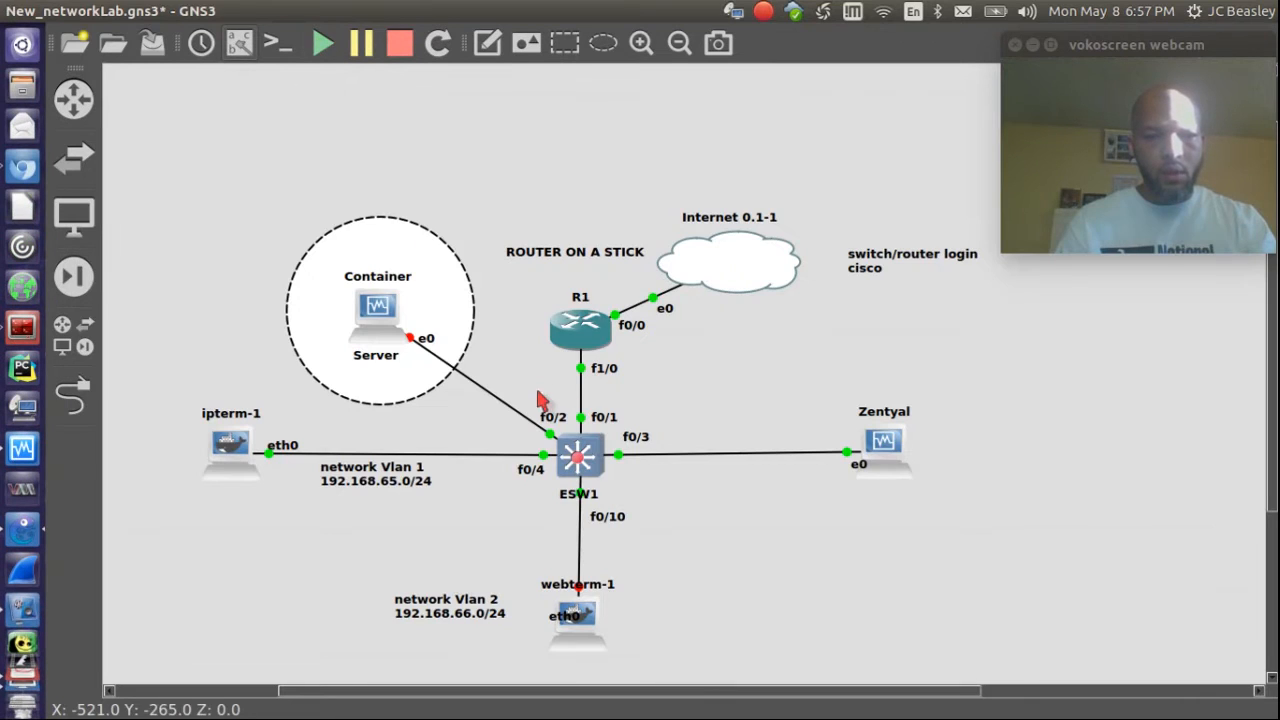
right_click(889, 455)
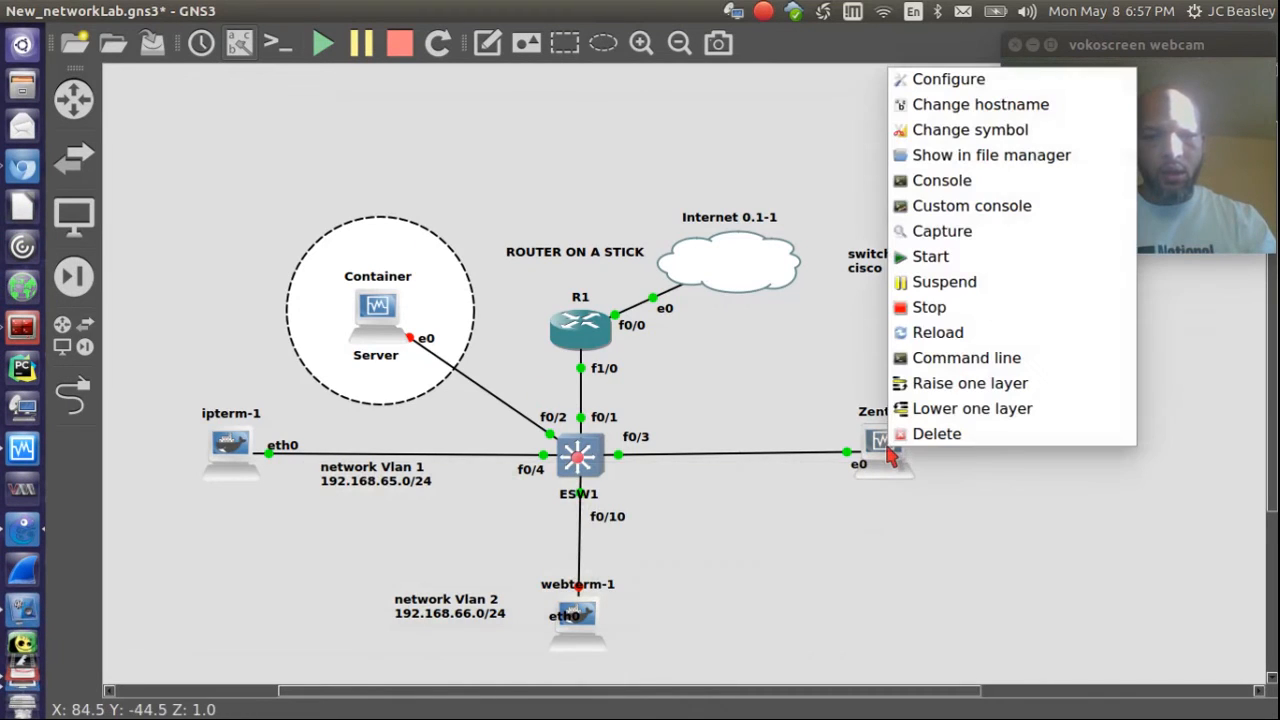
left_click(798, 378)
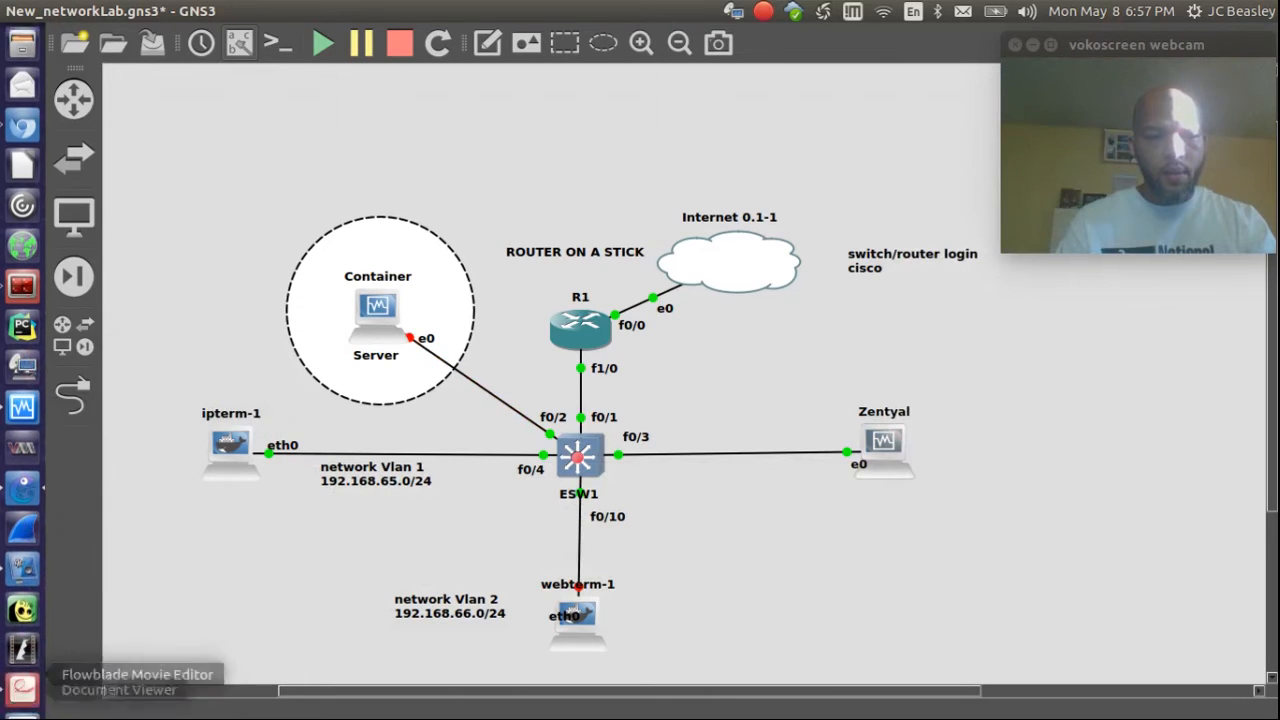
scroll(22, 434, "down", 3)
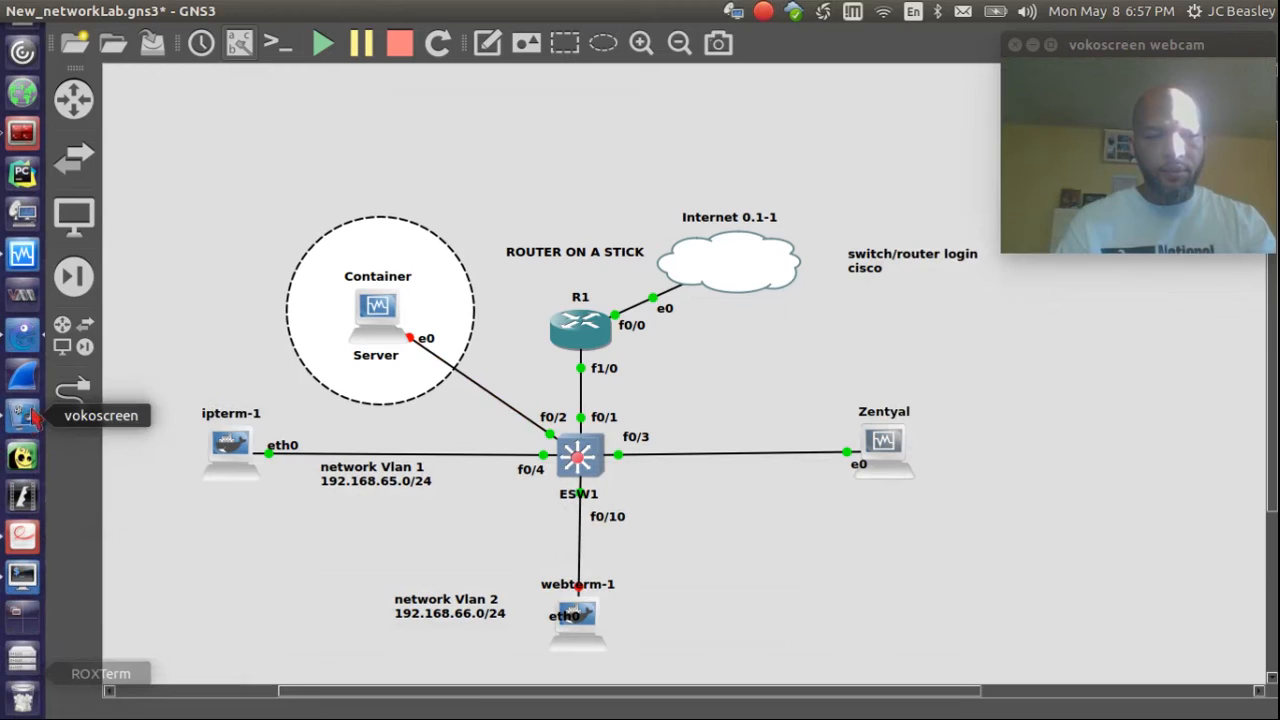
left_click(22, 253)
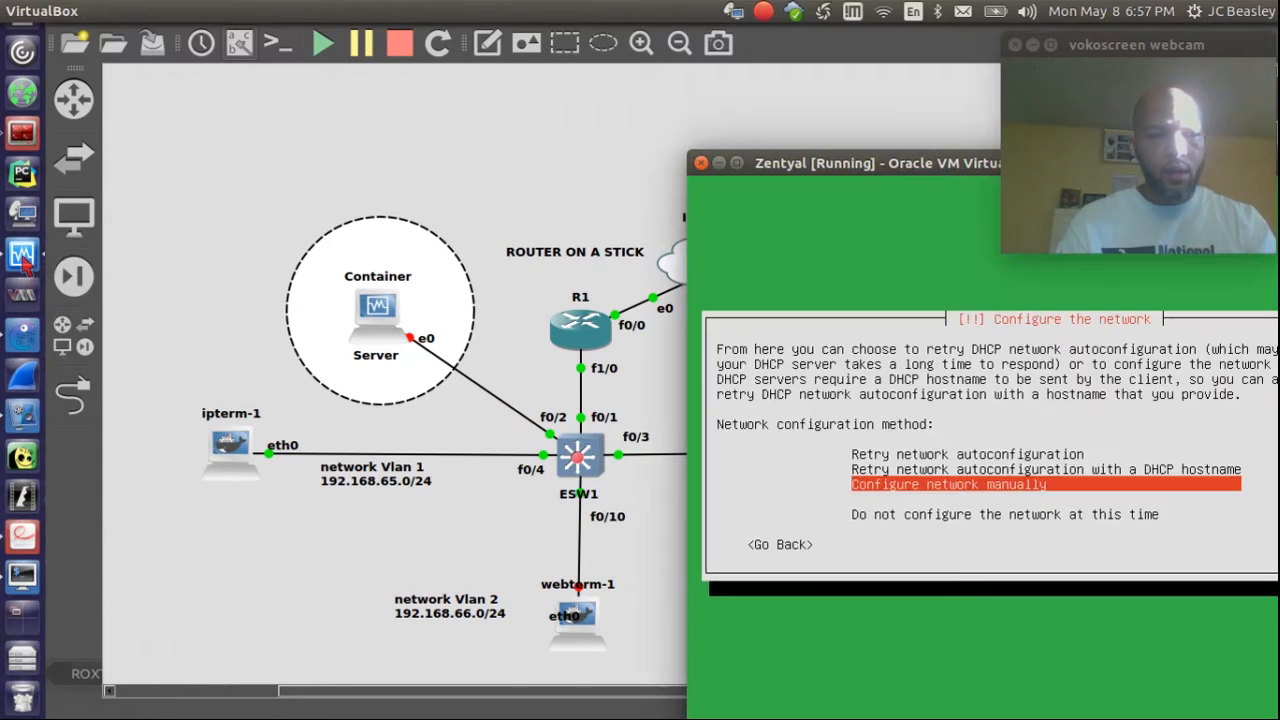
Step: Retry Zentyal's network autoconfiguration, acknowledge the failure, and select the DHCP hostname retry
key("Up")
key("Up")
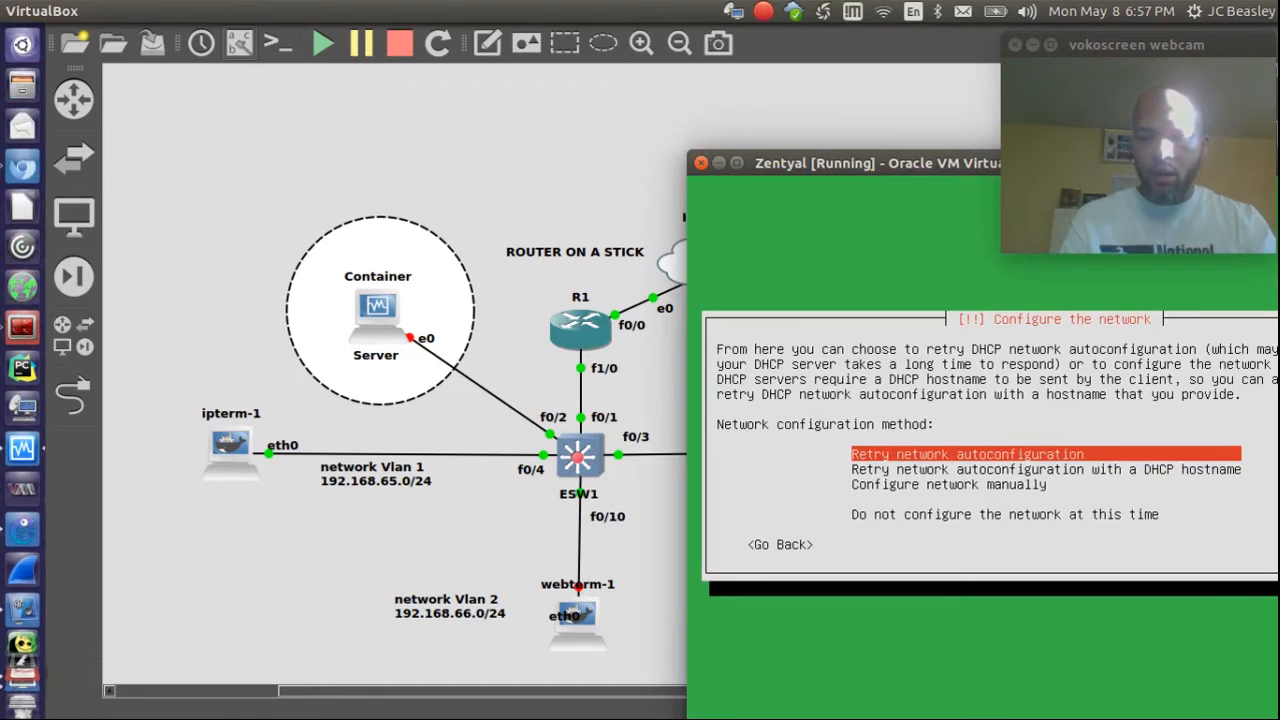
key("Return")
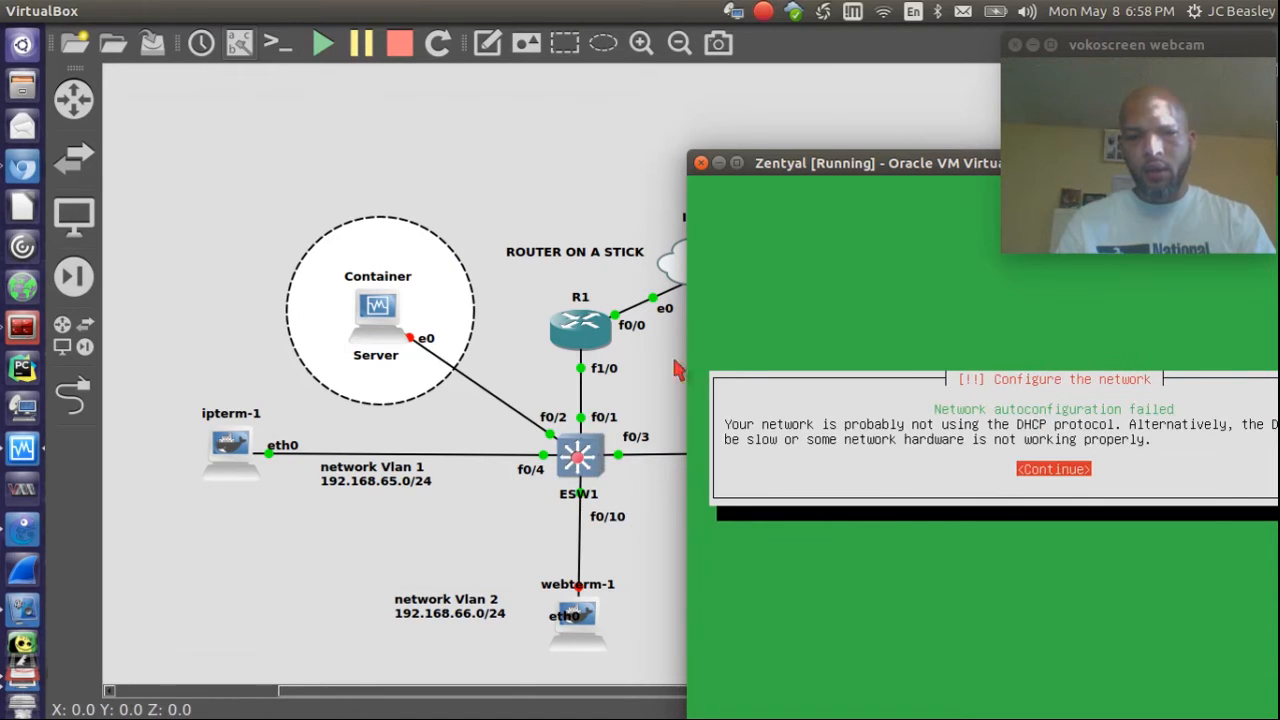
key("Return")
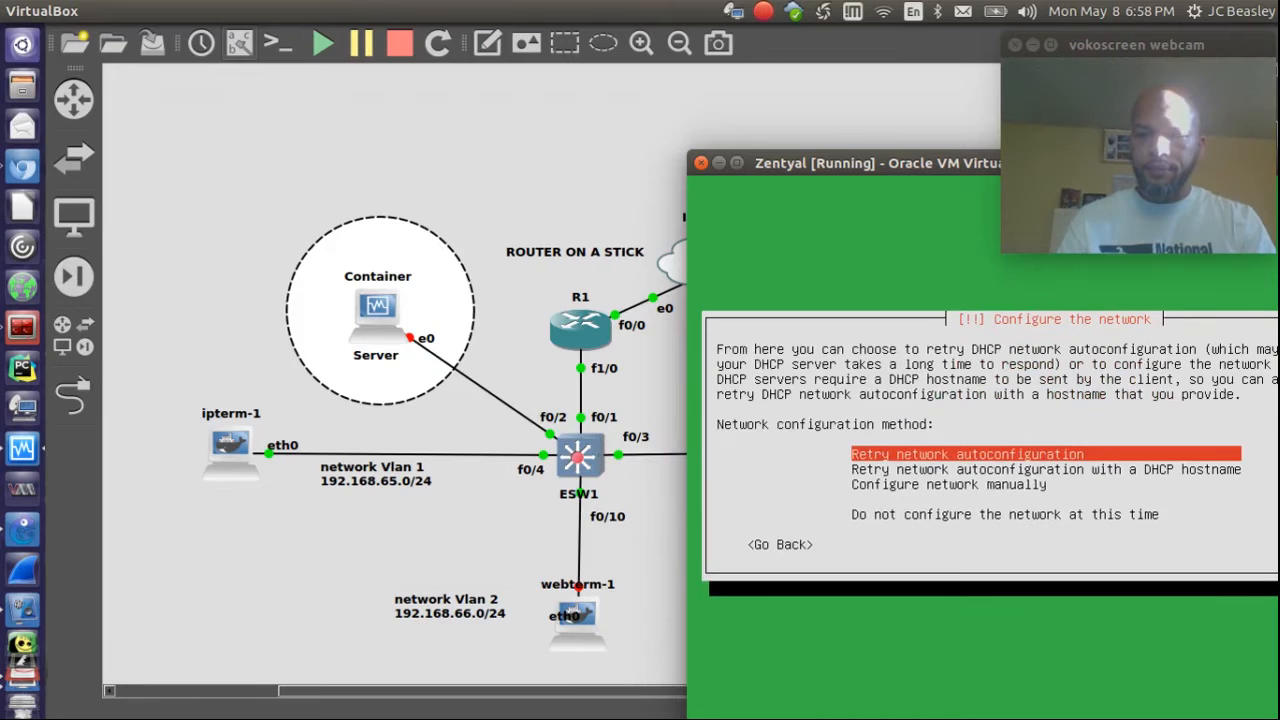
key("Down")
Step: Try 192.168.65.1, then an empty value, as the DHCP hostname
key("Return")
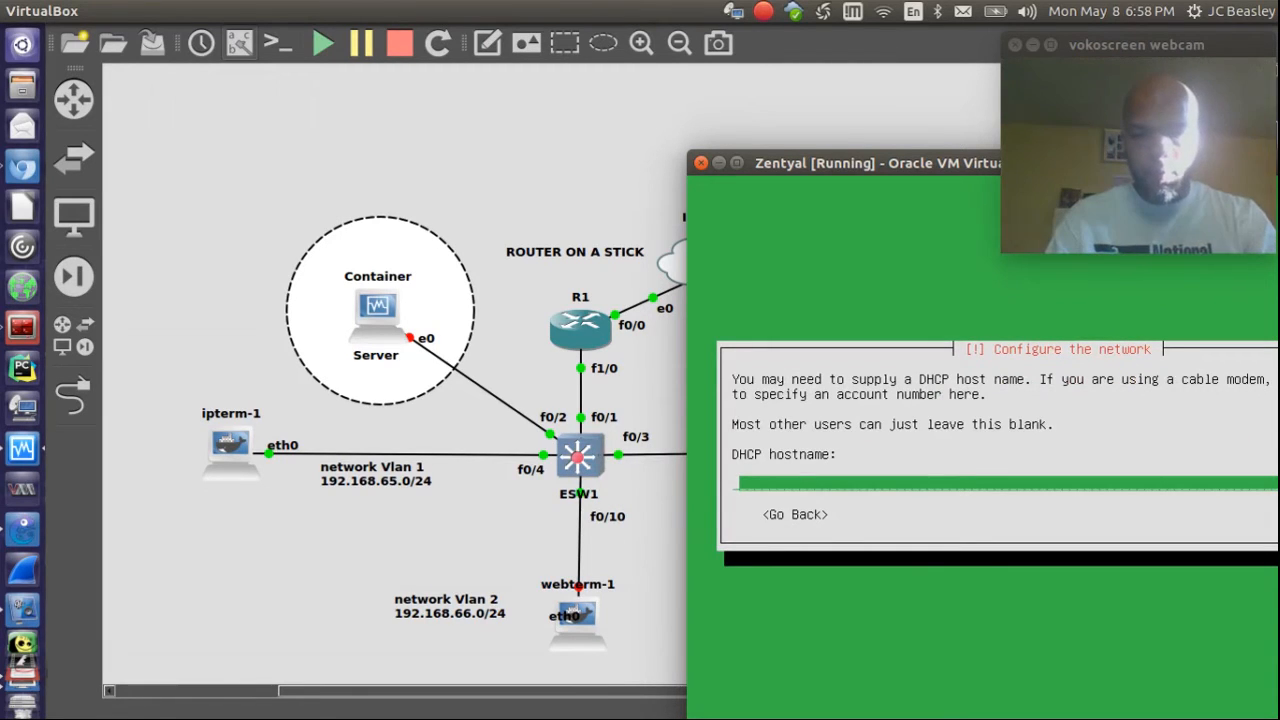
type("192")
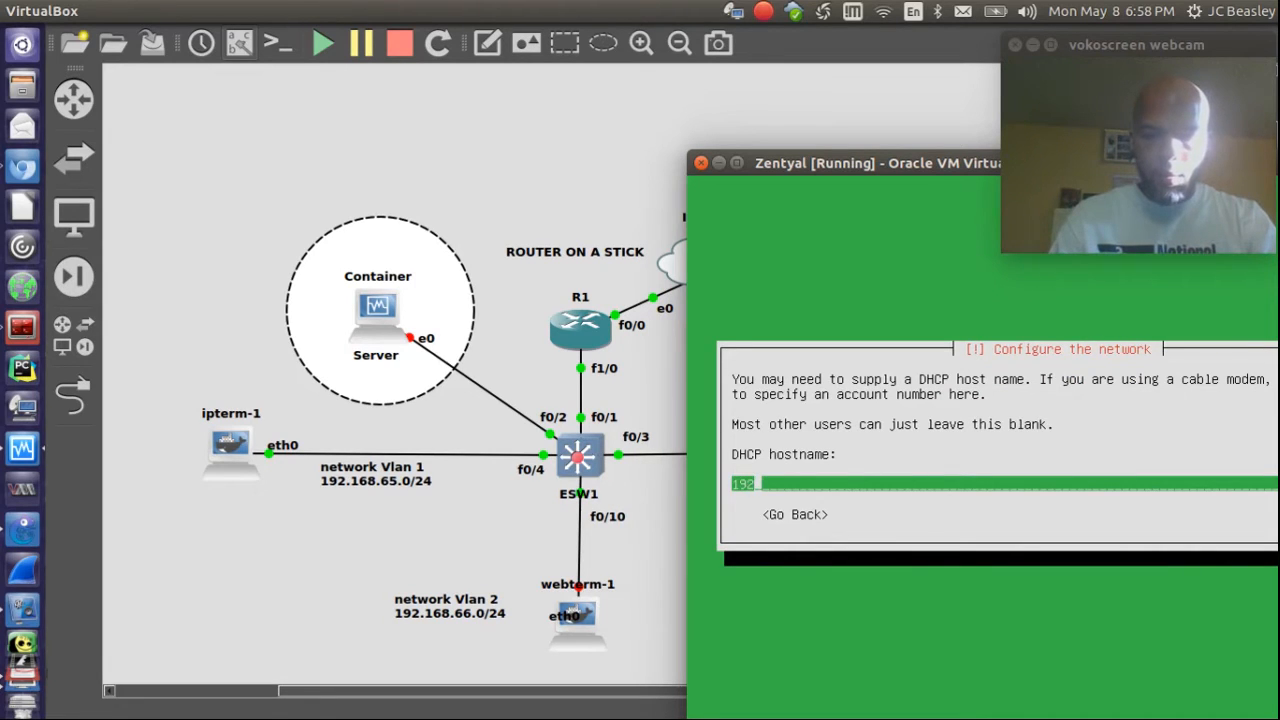
type(".168.")
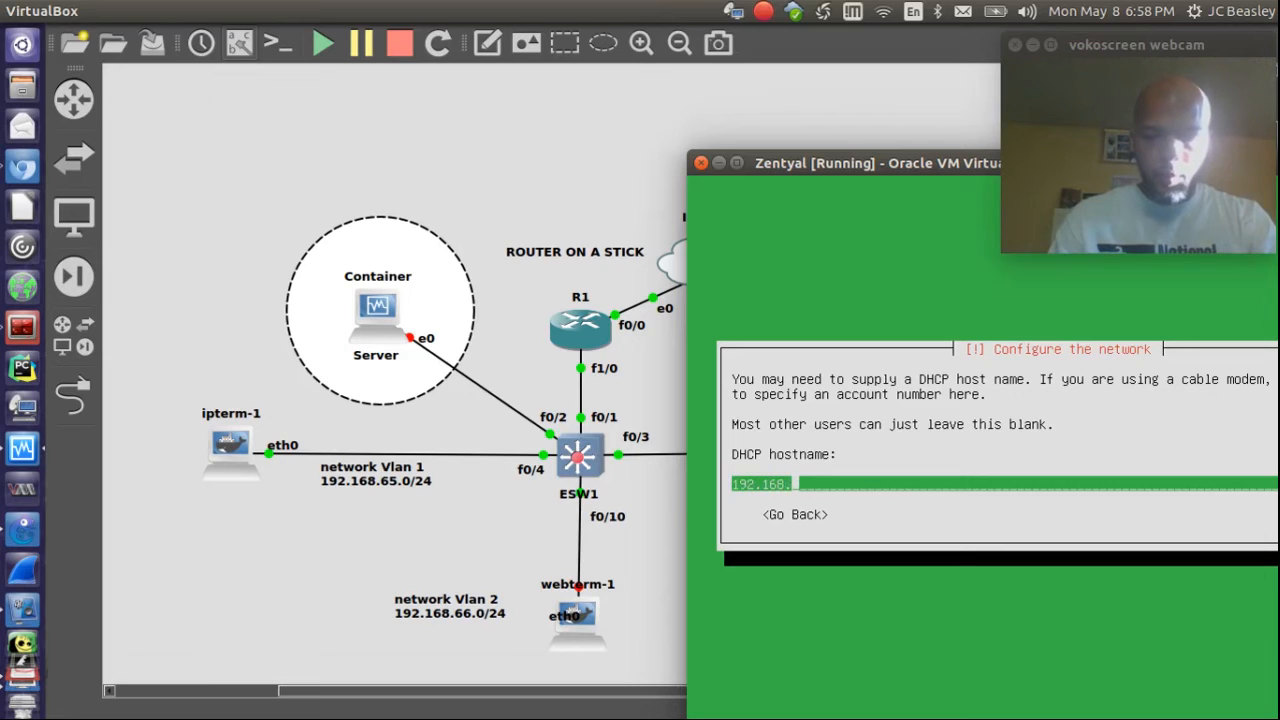
type("65.1")
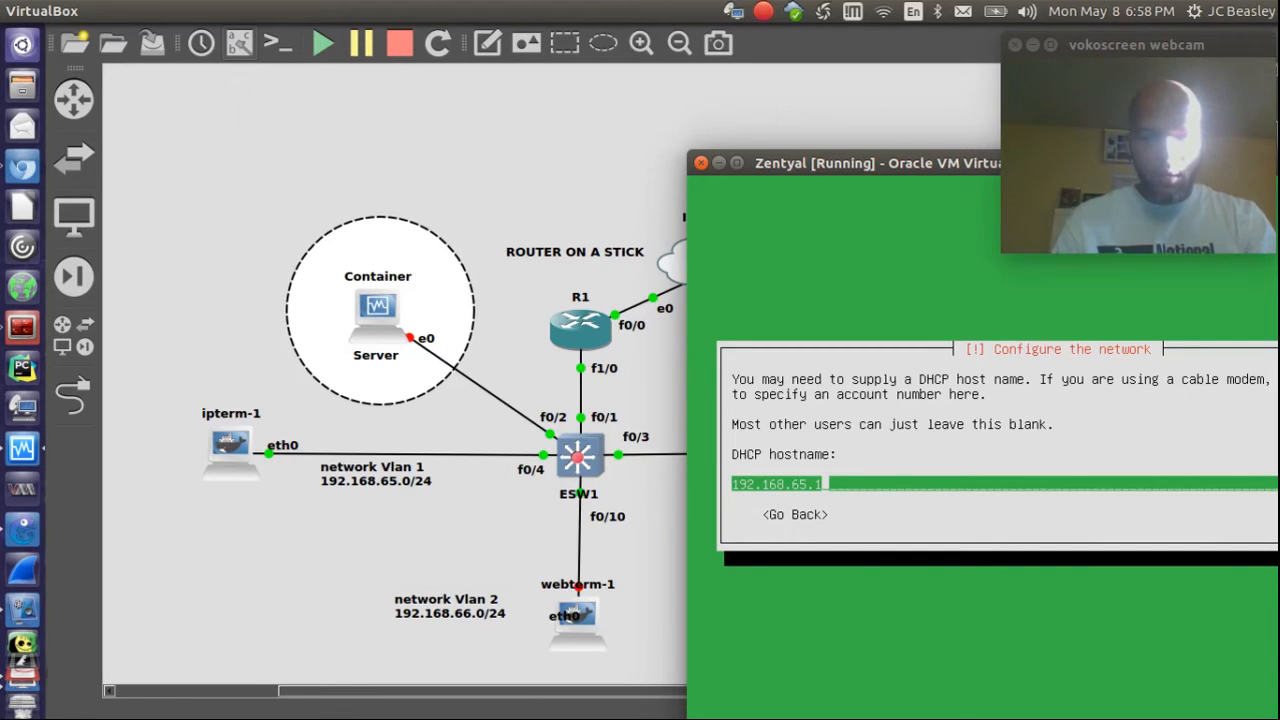
key("Return")
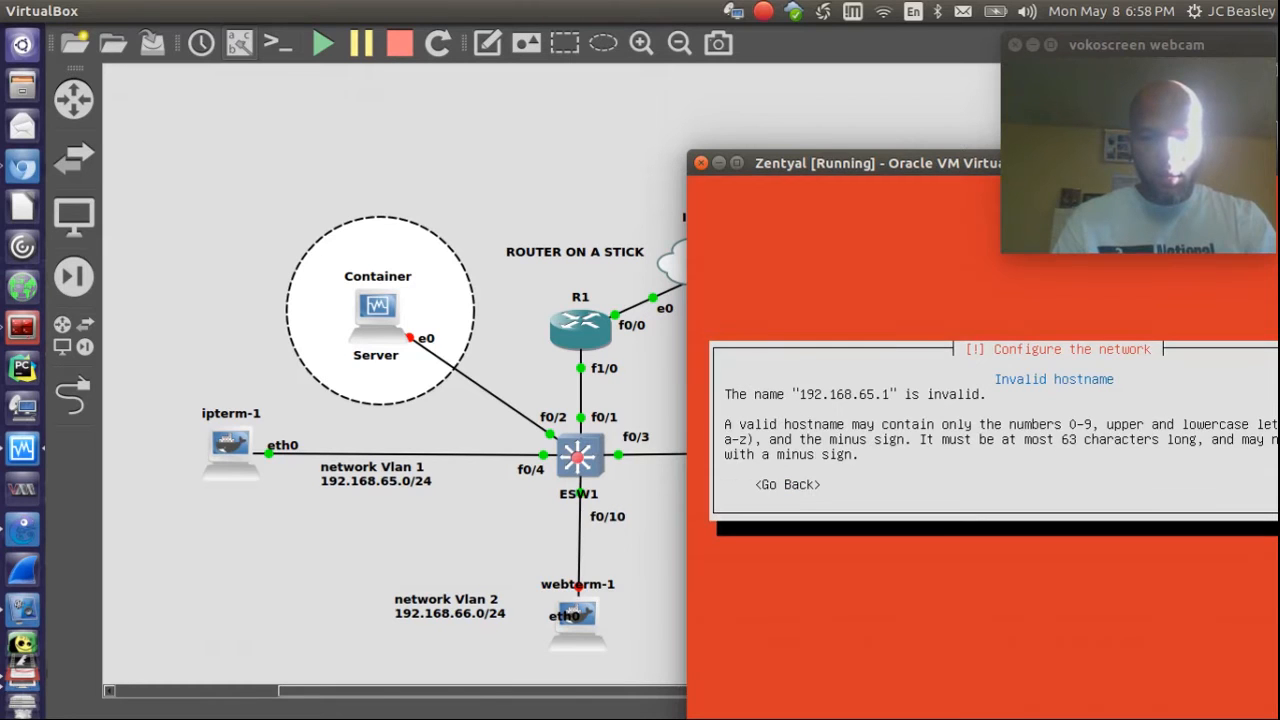
key("Return")
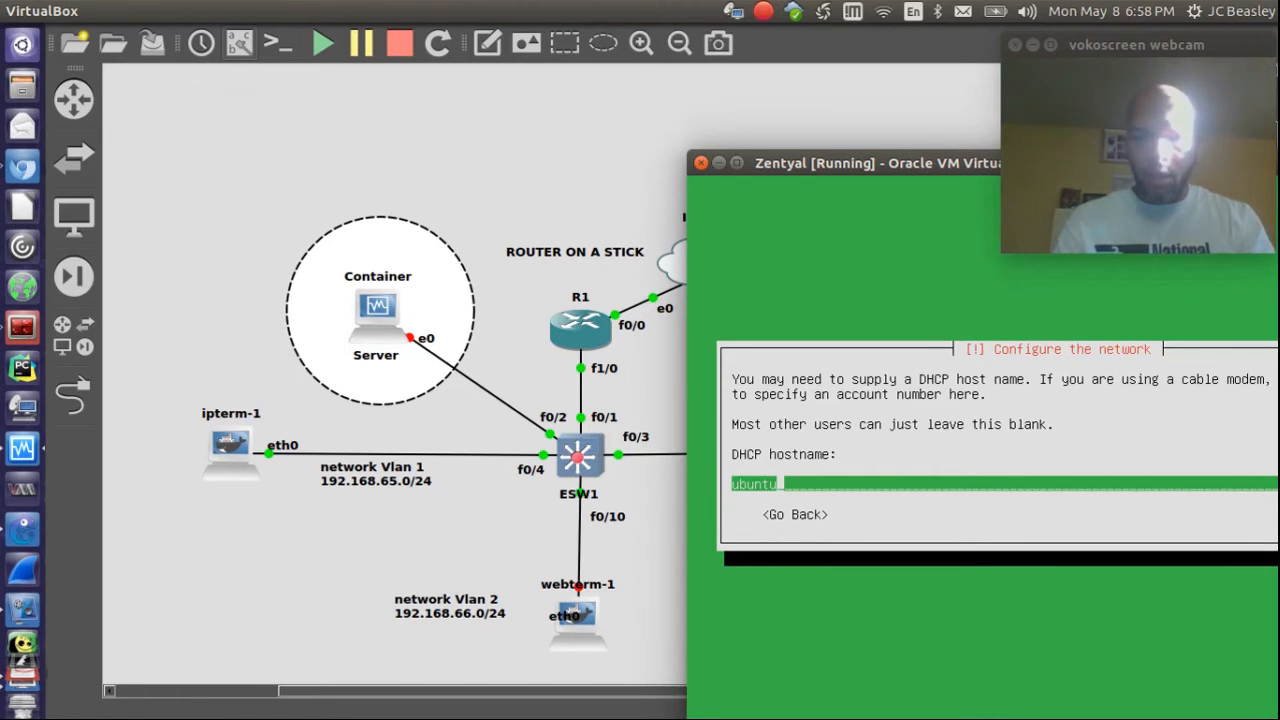
key("BackSpace")
key("BackSpace")
key("BackSpace")
key("BackSpace")
key("BackSpace")
key("BackSpace")
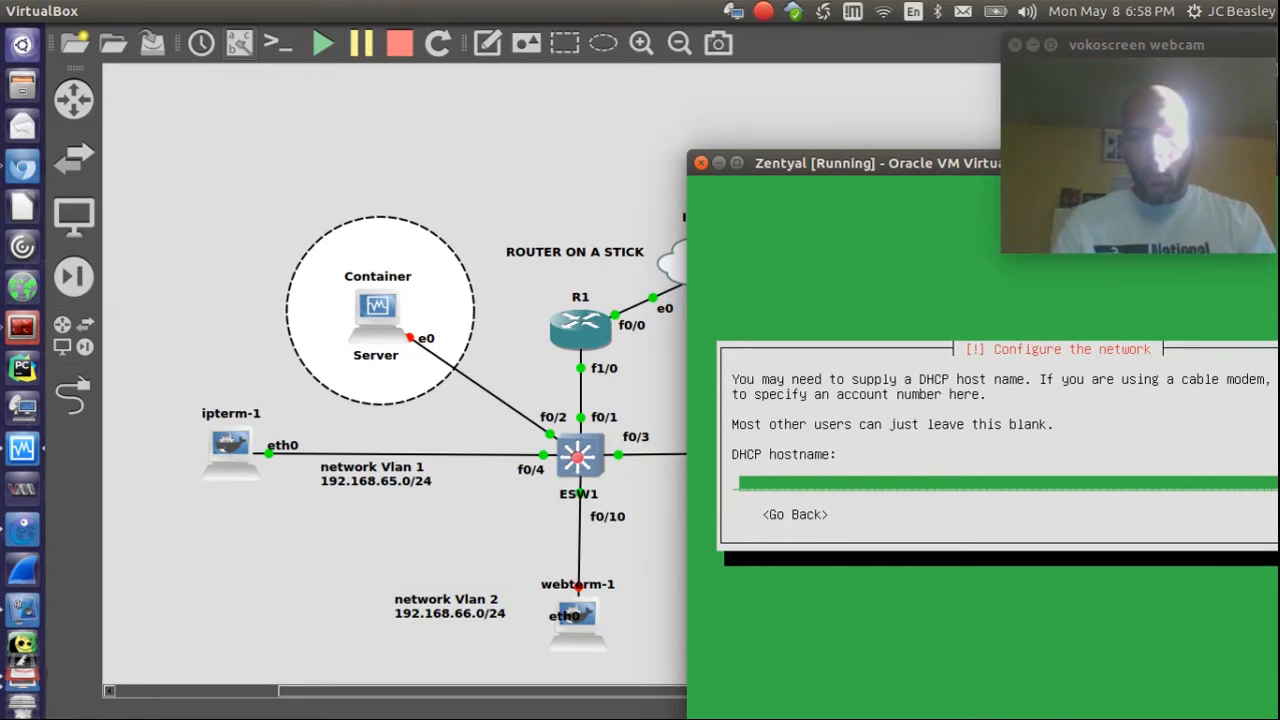
key("Return")
key("Return")
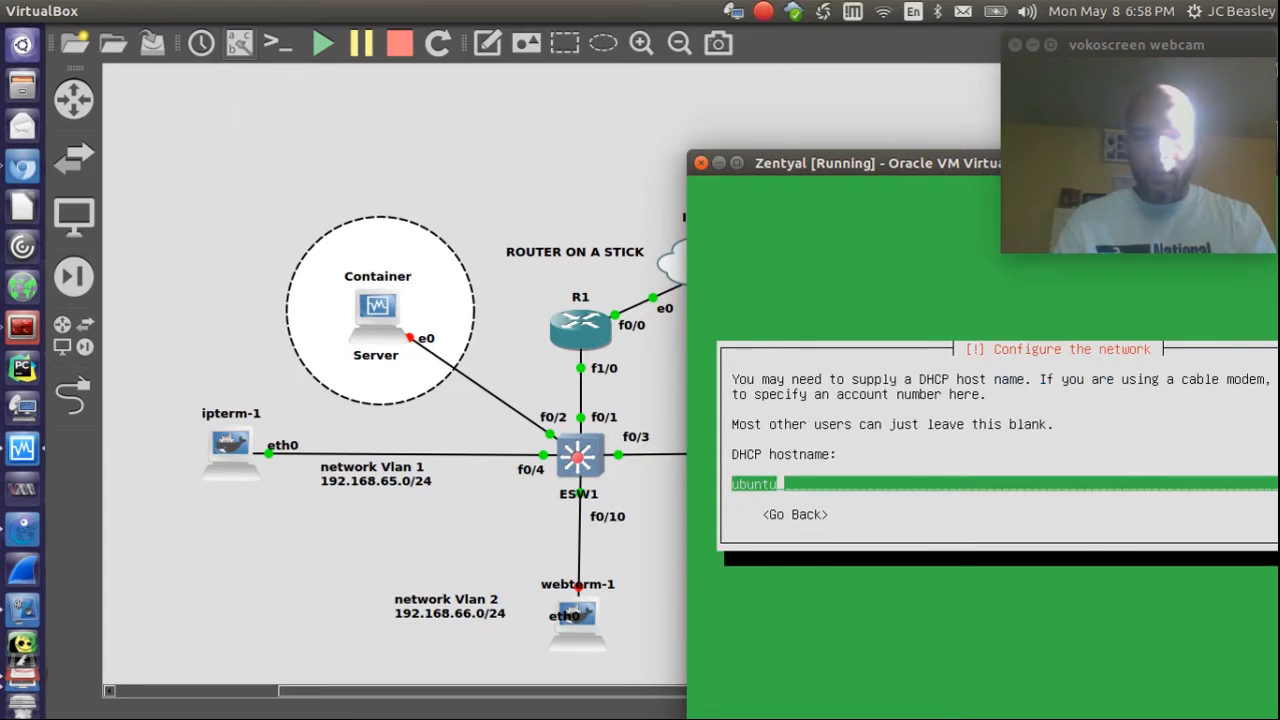
Step: Move the Zentyal VM window aside and return to the GNS3 topology
left_click_drag(790, 166, 296, 159)
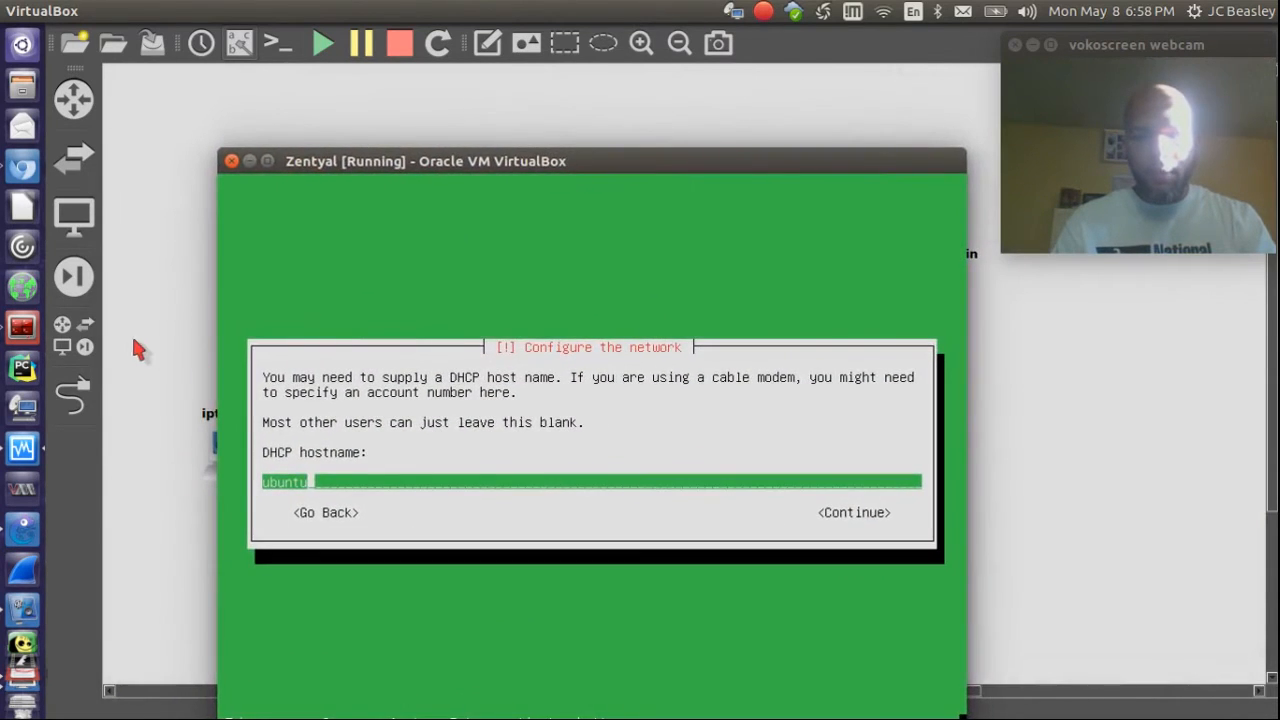
left_click(165, 342)
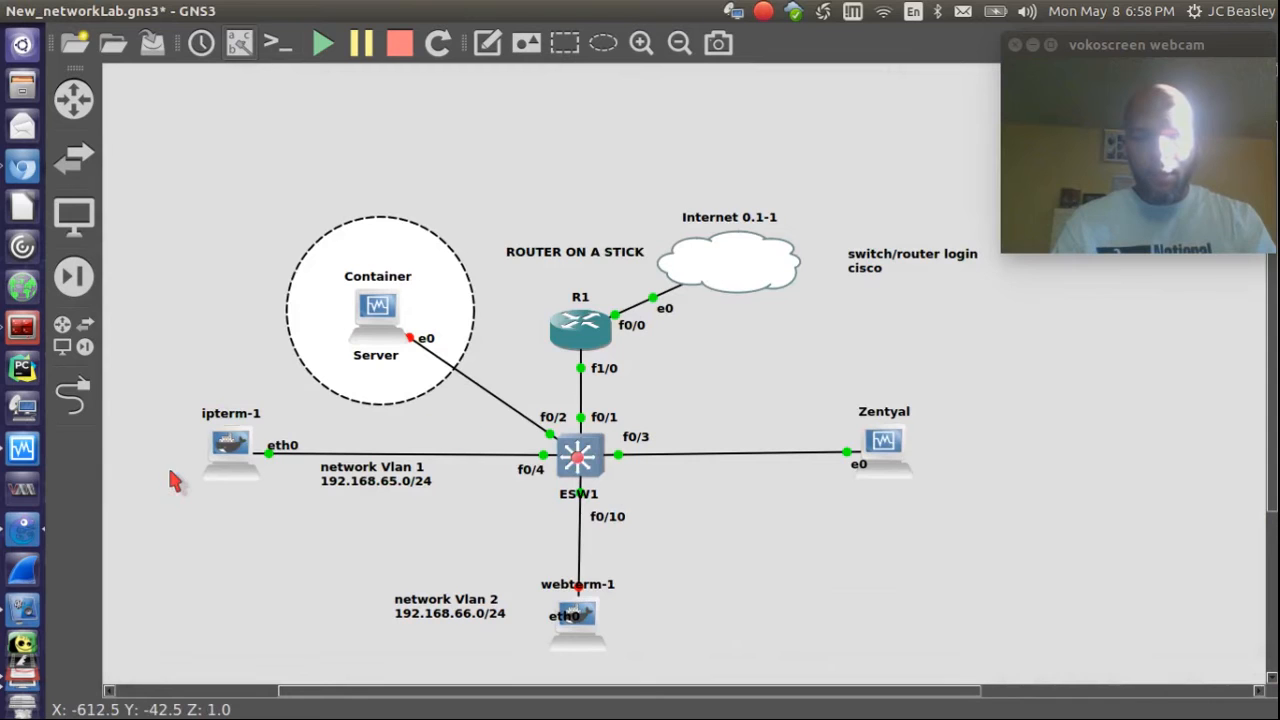
scroll(22, 650, "down", 2)
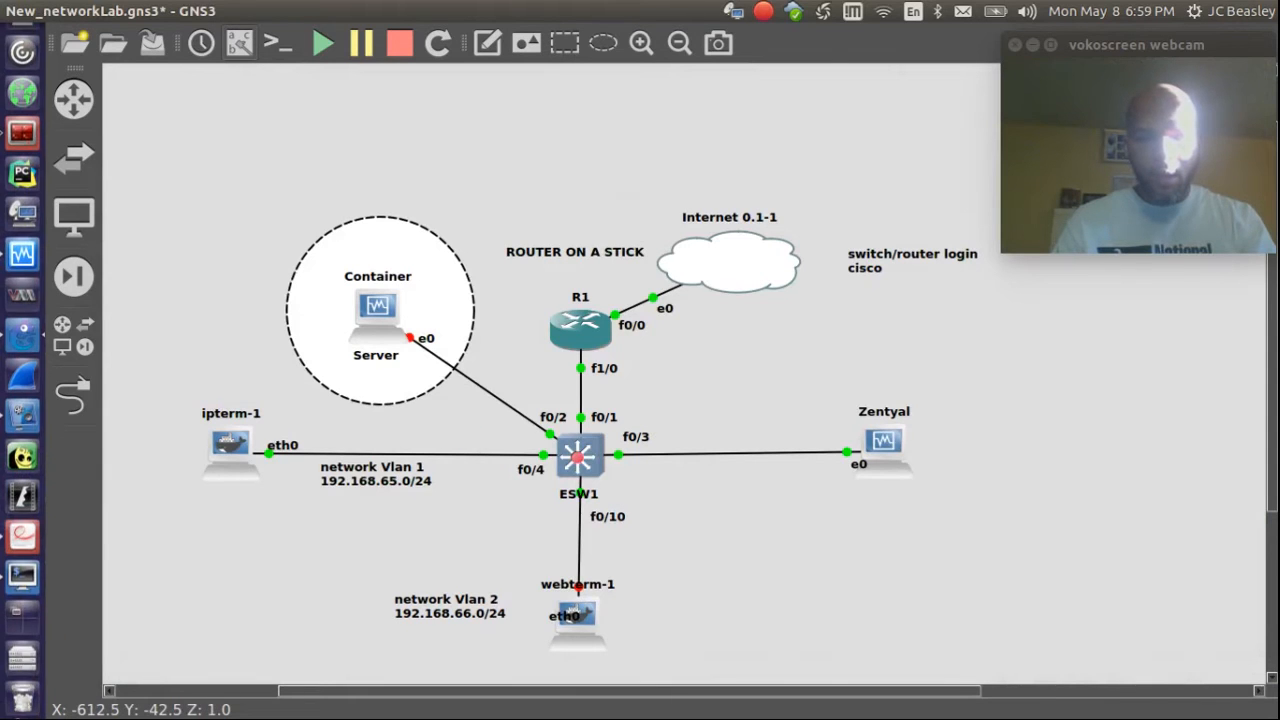
Step: Switch to the ESW1 console tab, log in, and enter privileged mode with en
left_click(22, 577)
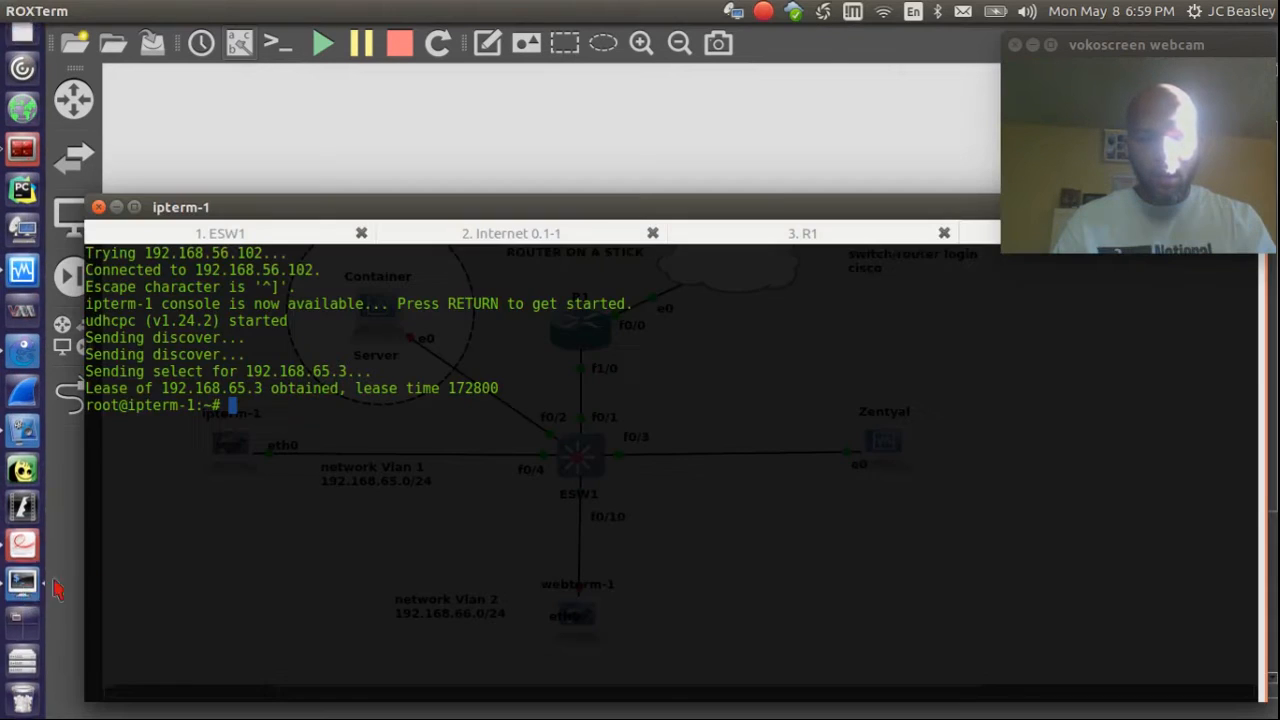
left_click(778, 238)
left_click(277, 232)
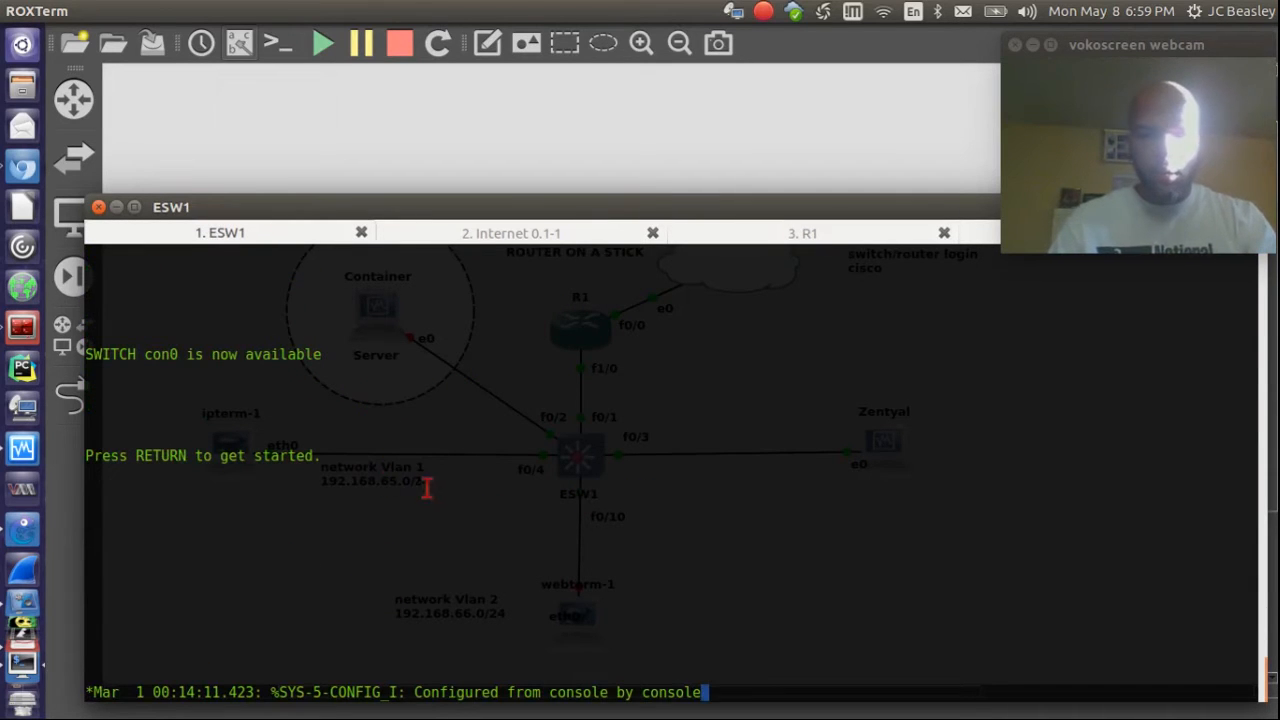
key("Return")
key("Return")
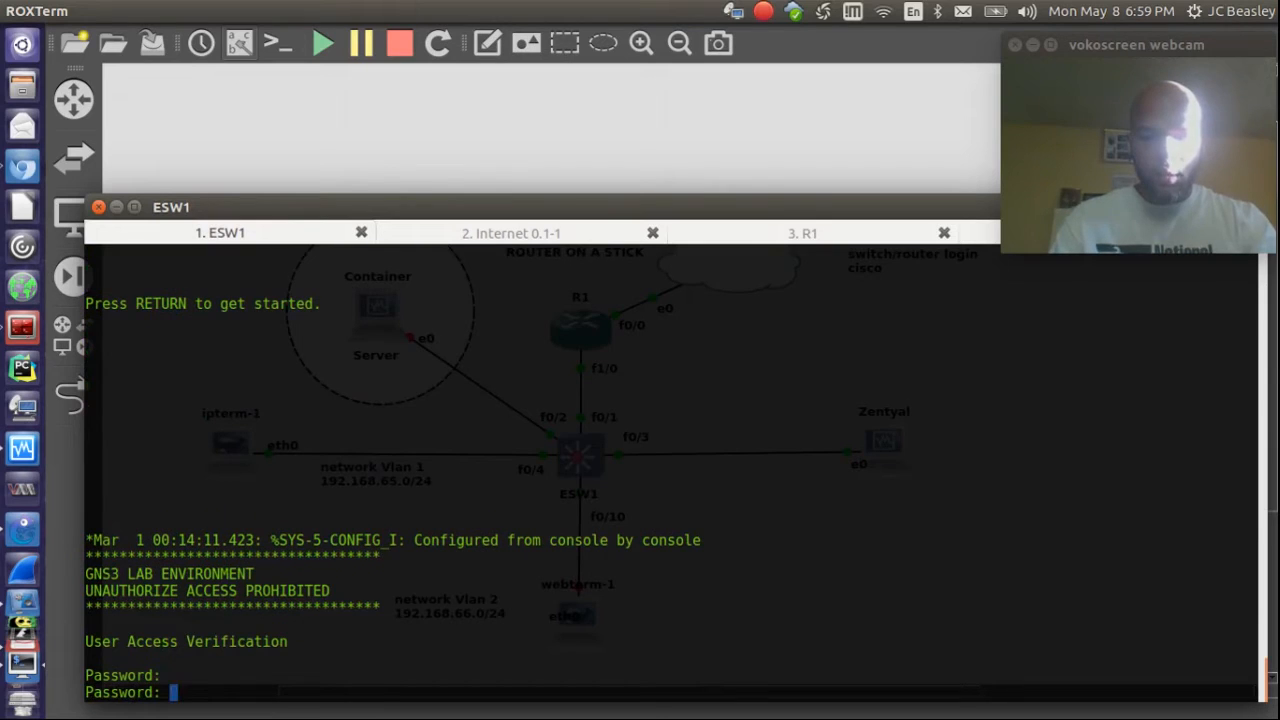
key("Return")
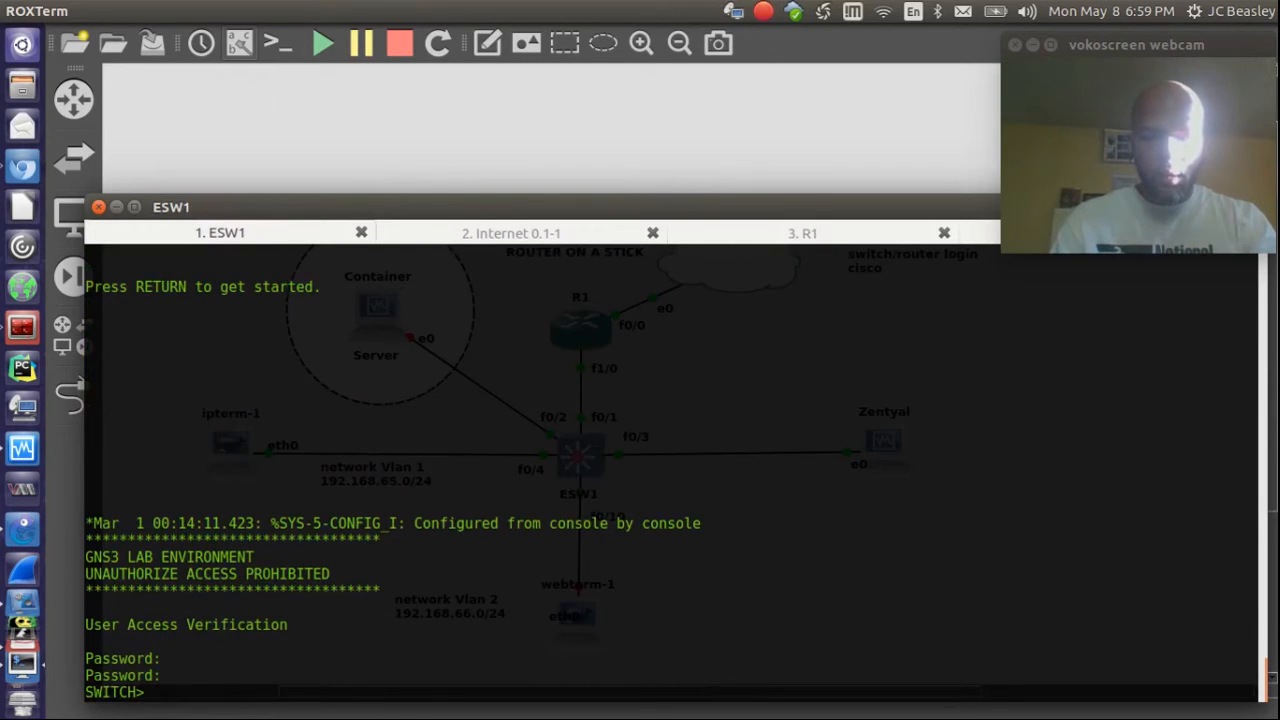
type("en")
key("Return")
key("Return")
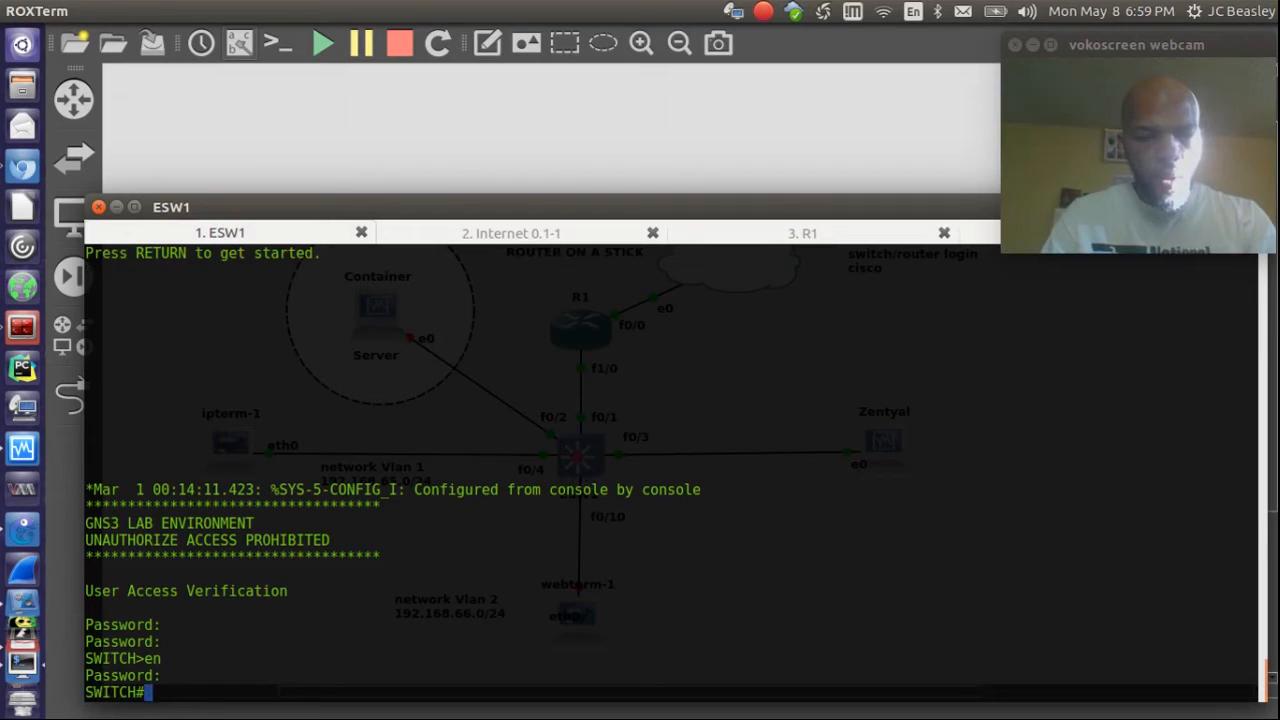
Step: Run show ip int br on ESW1, then enter conf t mode
type("show ip int br")
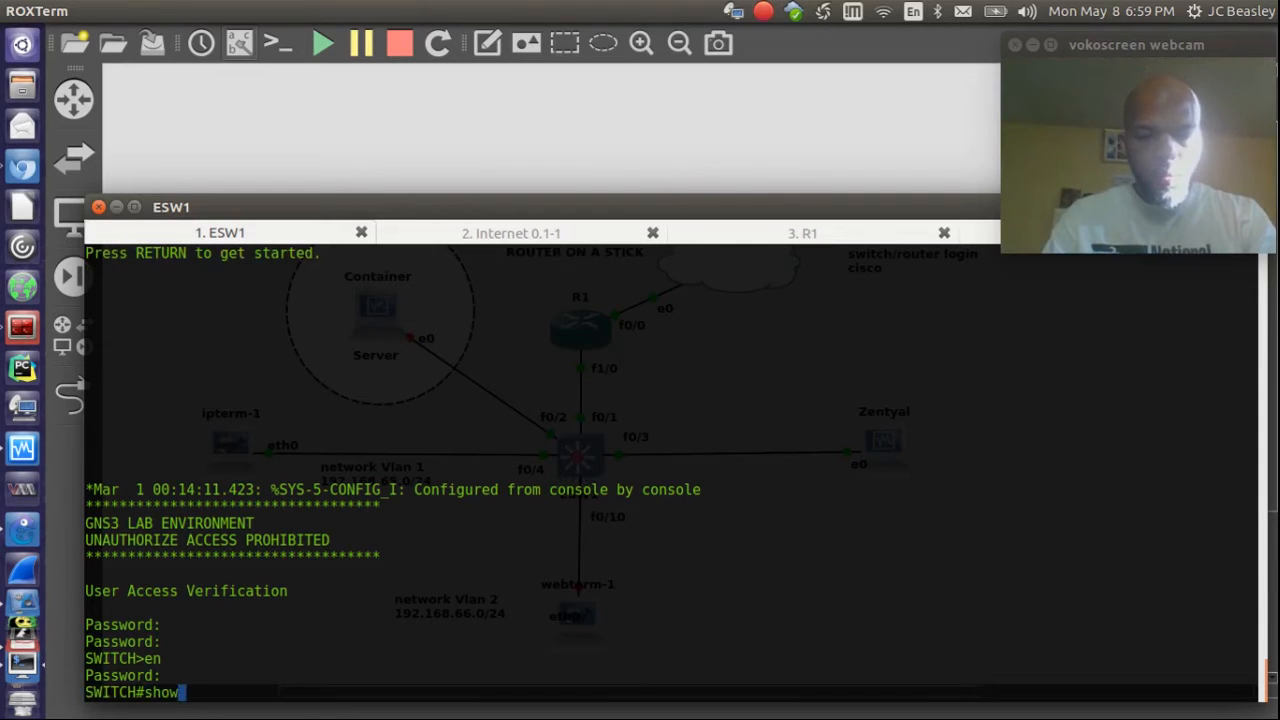
key("Return")
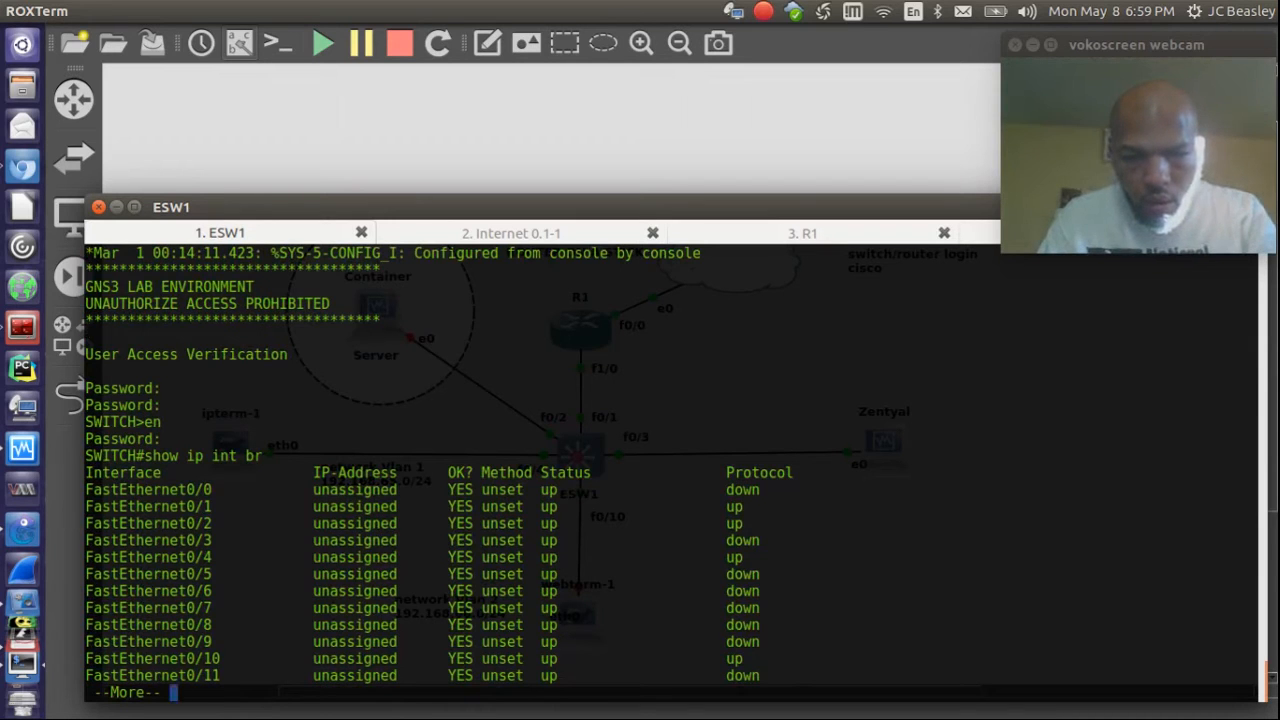
key("space")
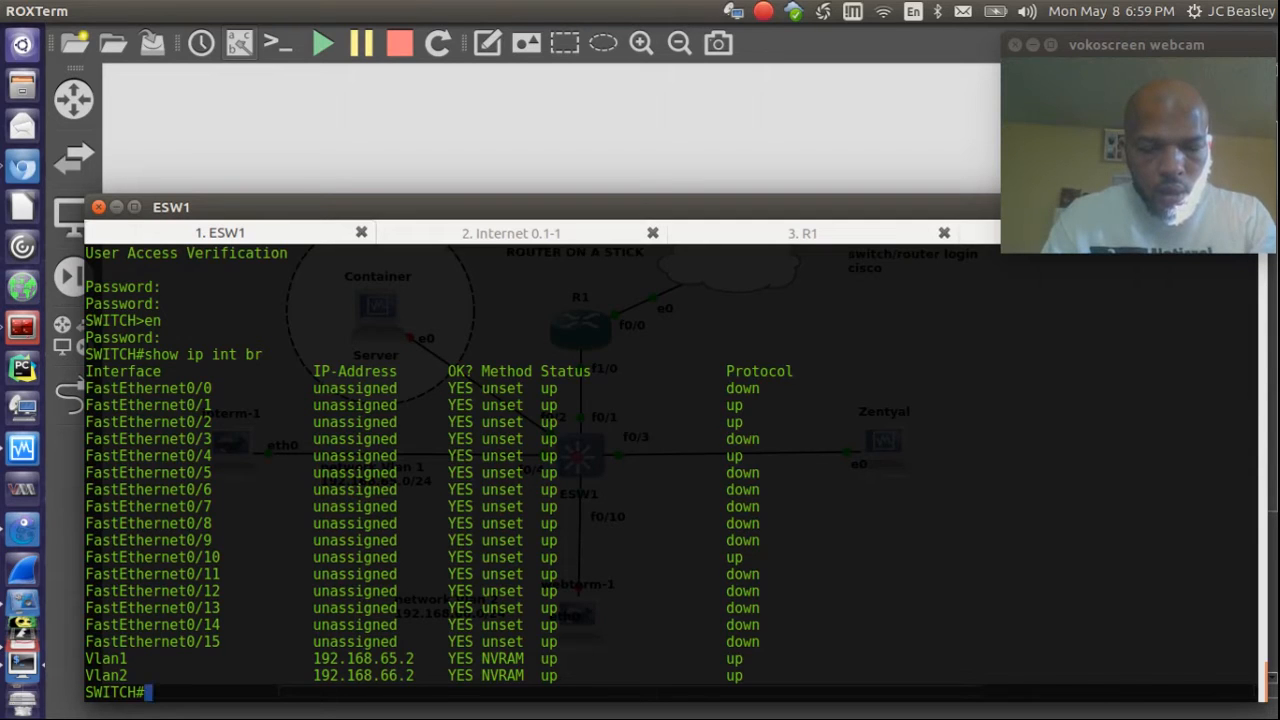
type("conf t")
key("Return")
Step: Shut down and re-enable interface FastEthernet0/3 on ESW1
type("int ")
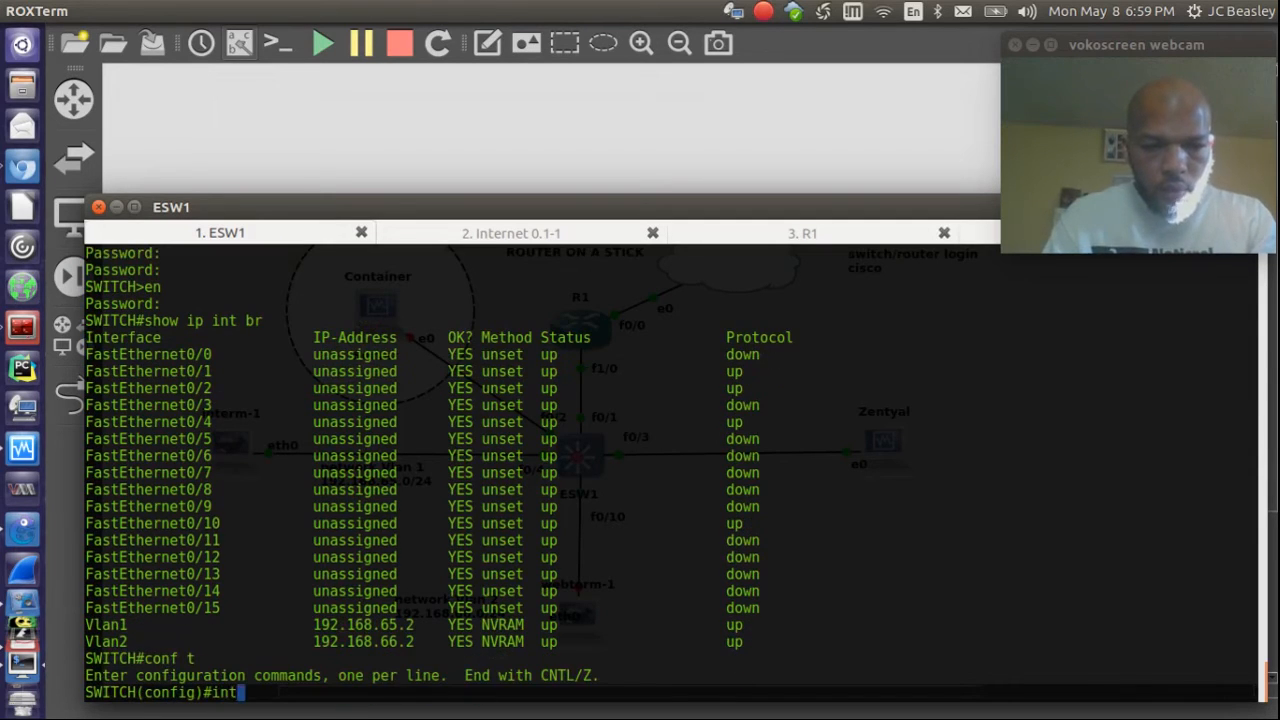
type("fas")
key("Tab")
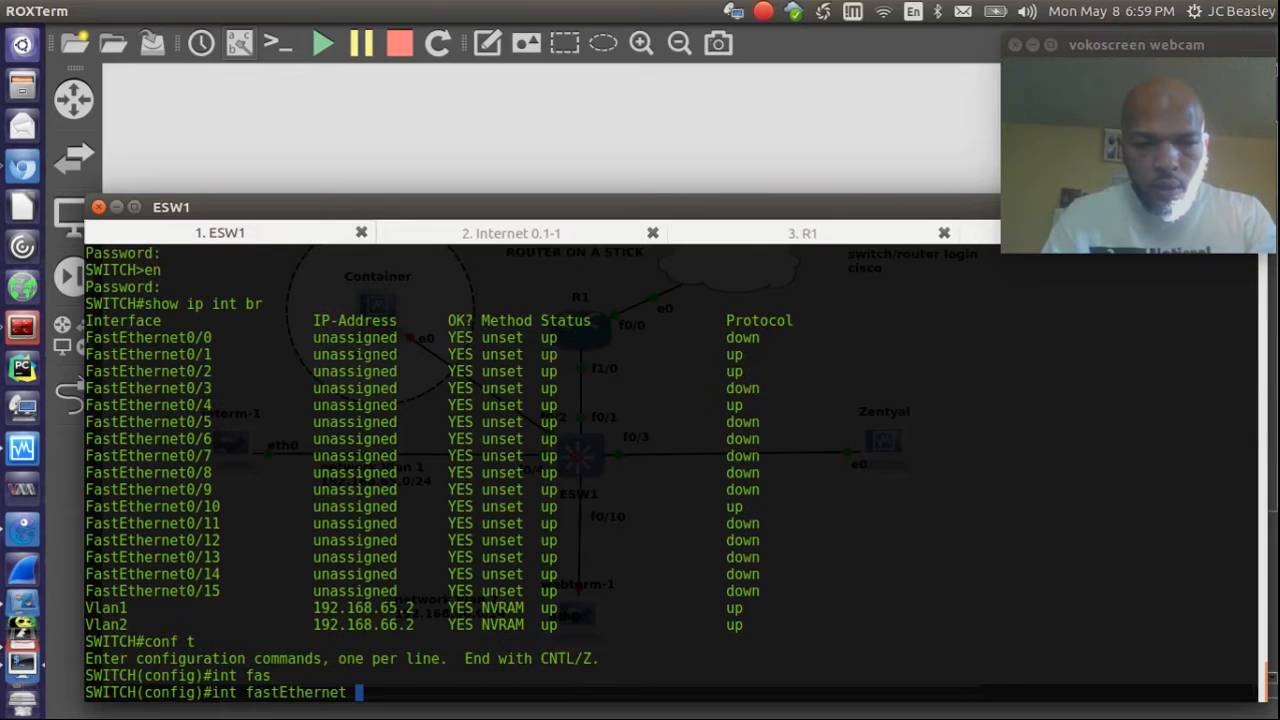
type("0/3")
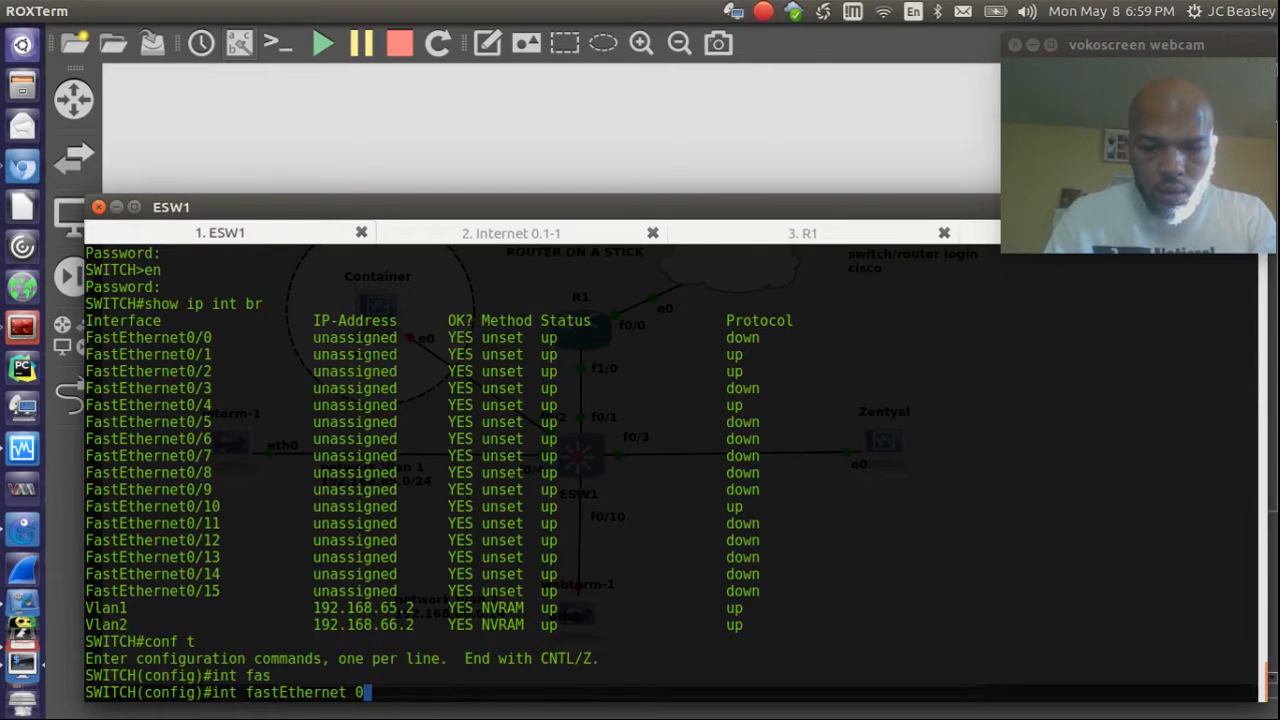
key("Return")
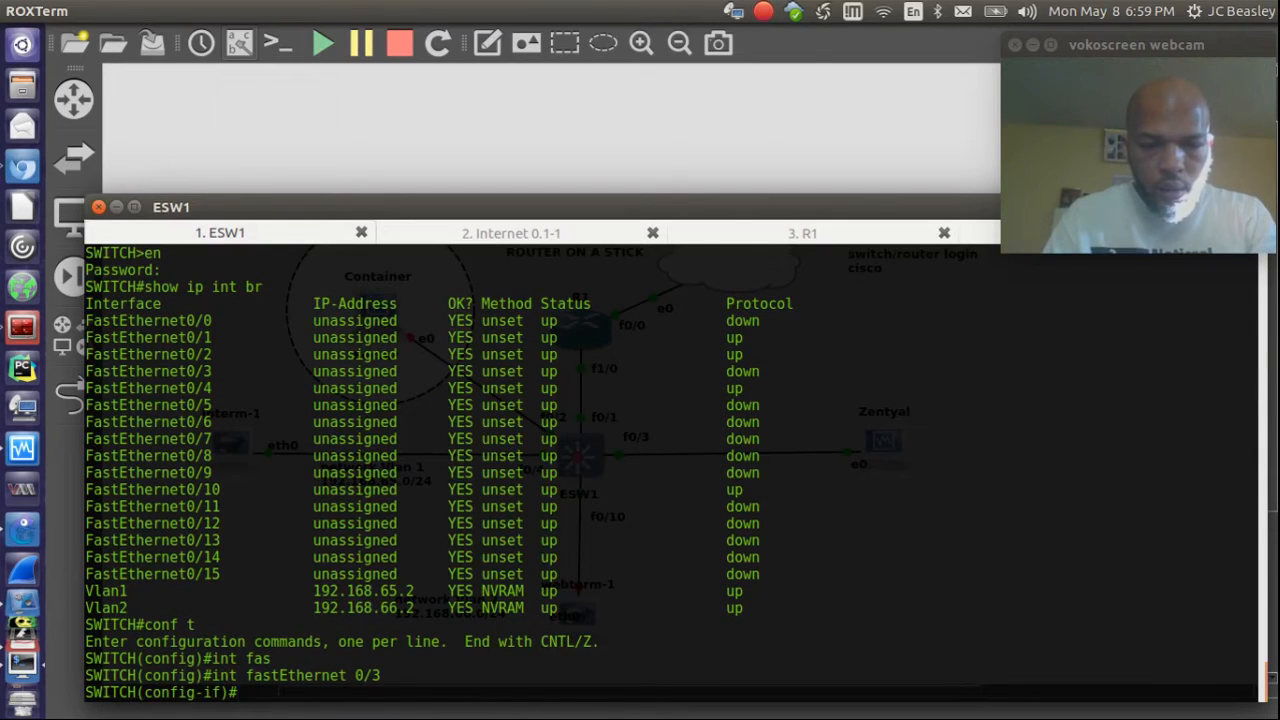
type("shu")
key("Tab")
key("Return")
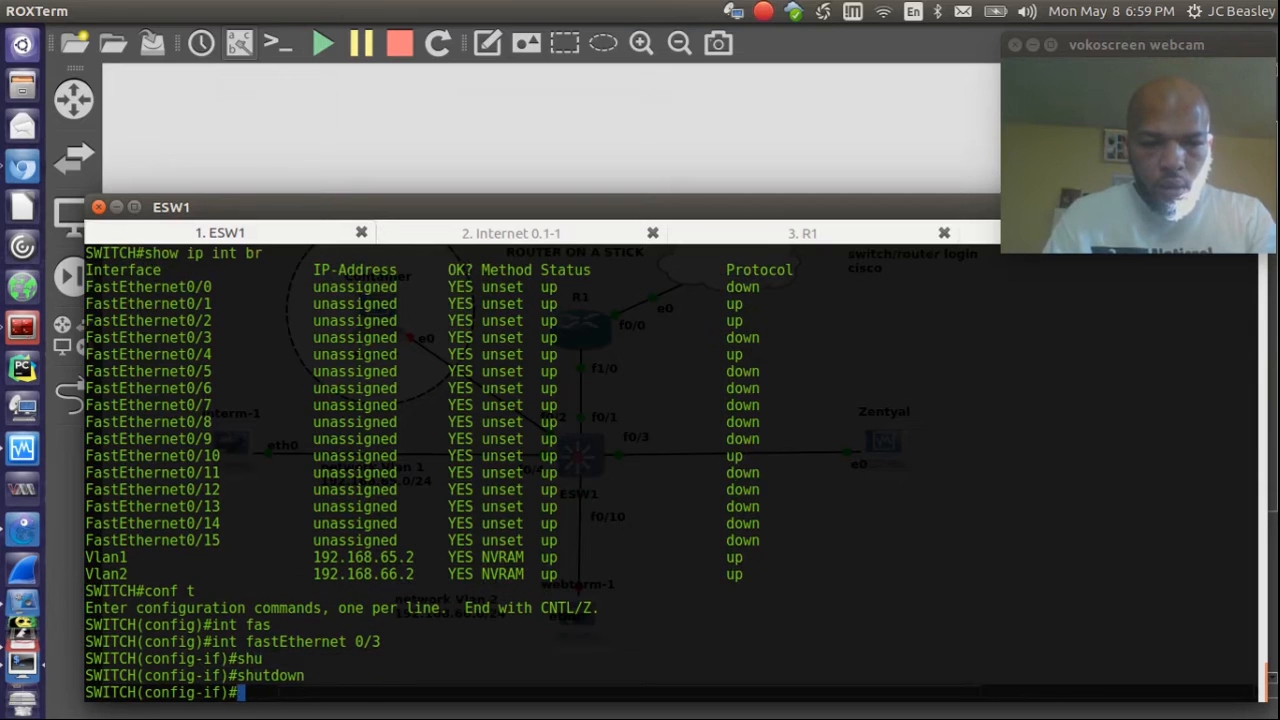
type("no sh")
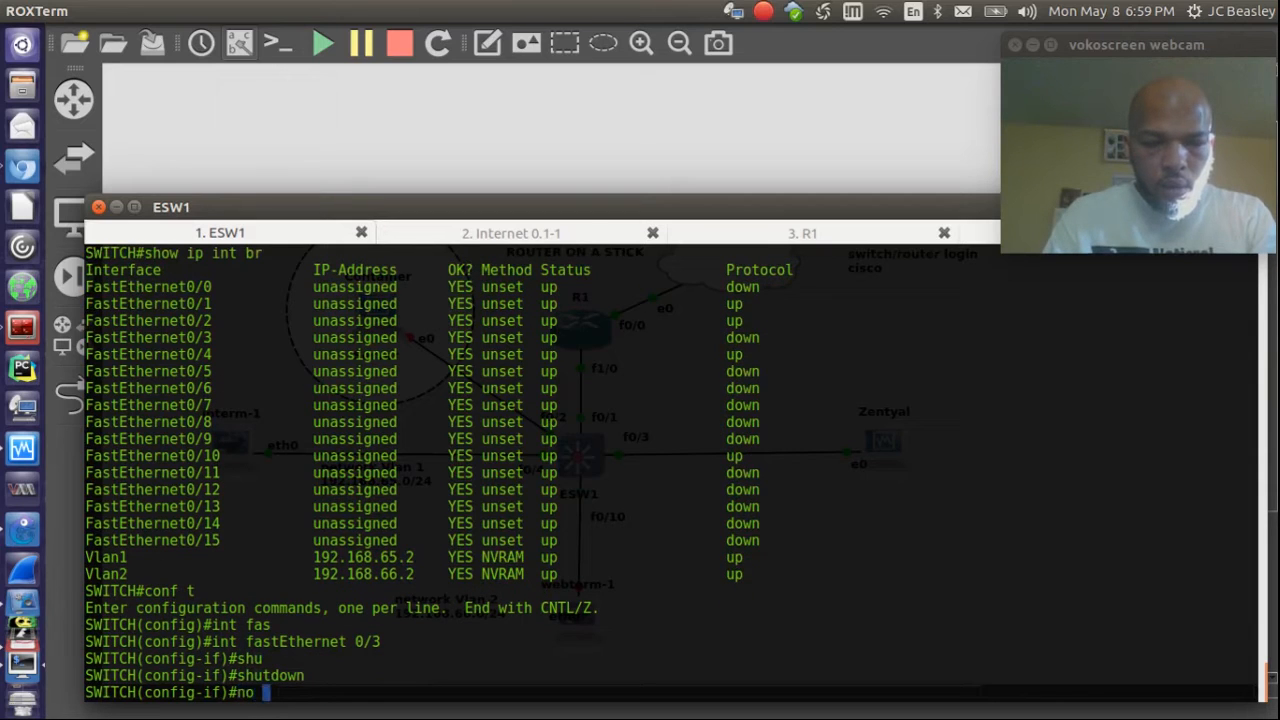
key("Tab")
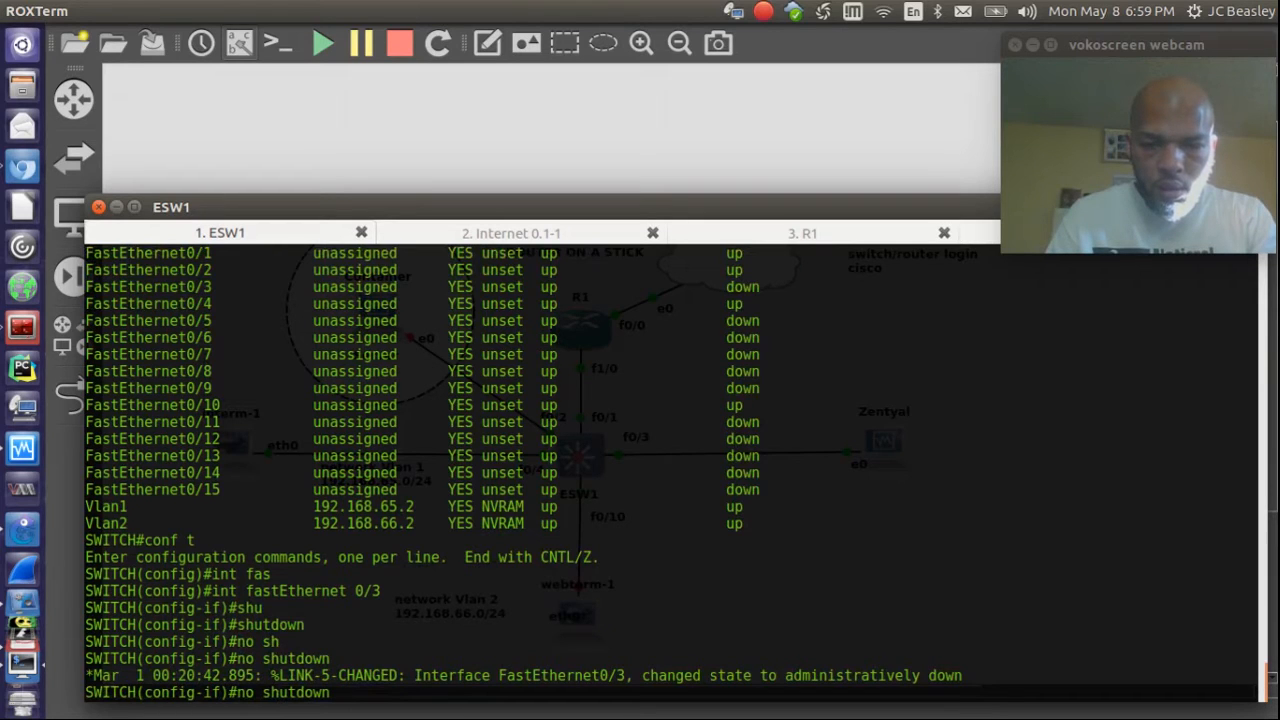
key("Return")
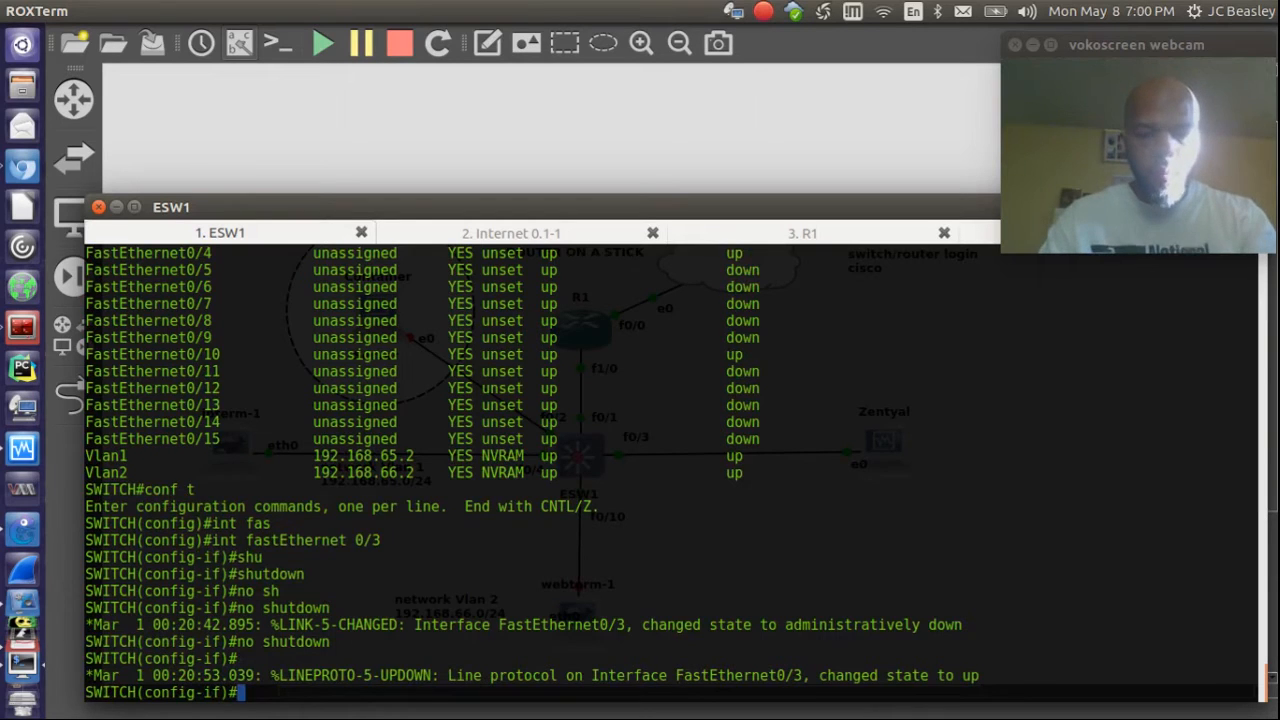
Step: Check the interface summary with do sho ip int br, then return to GNS3
type("d")
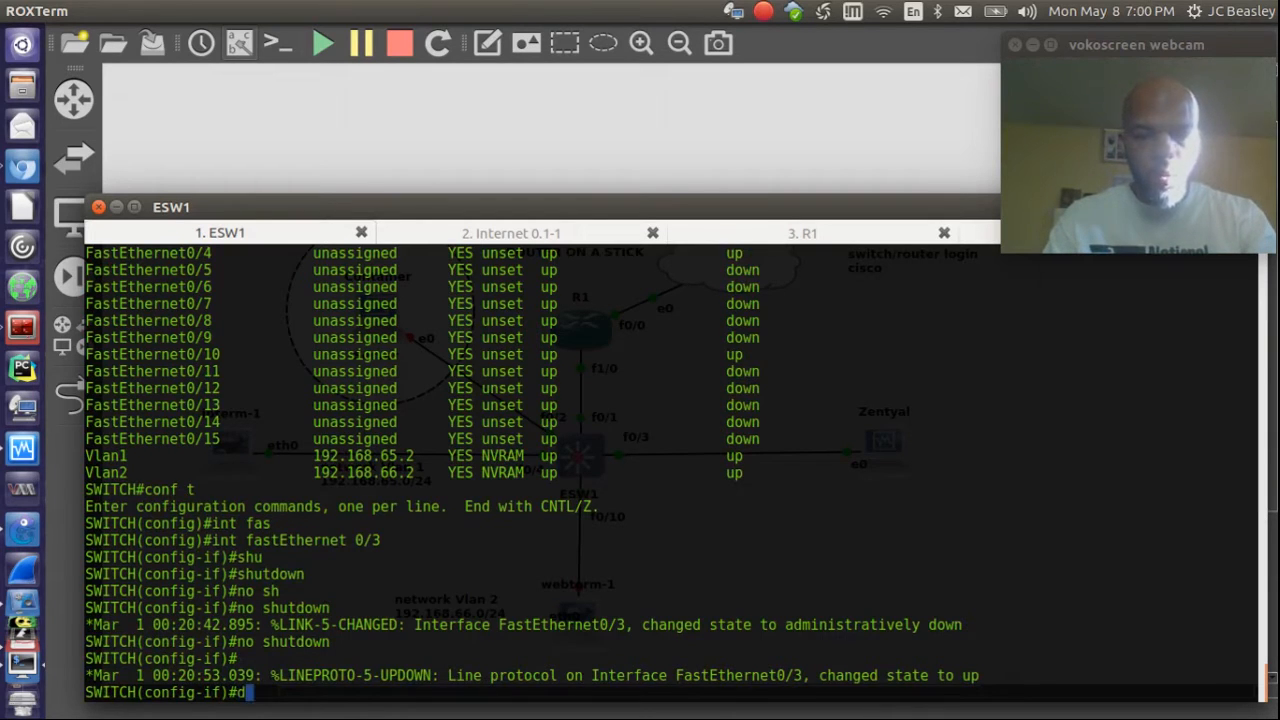
type("o sho ip int br")
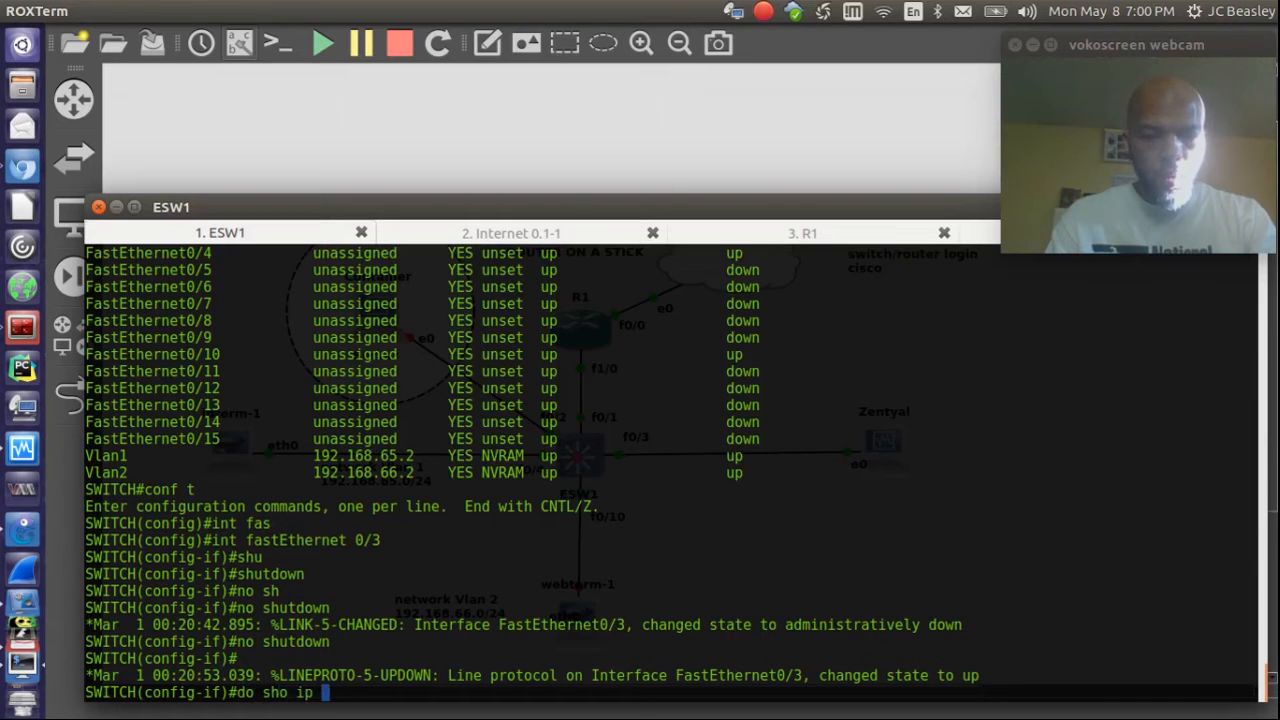
key("Return")
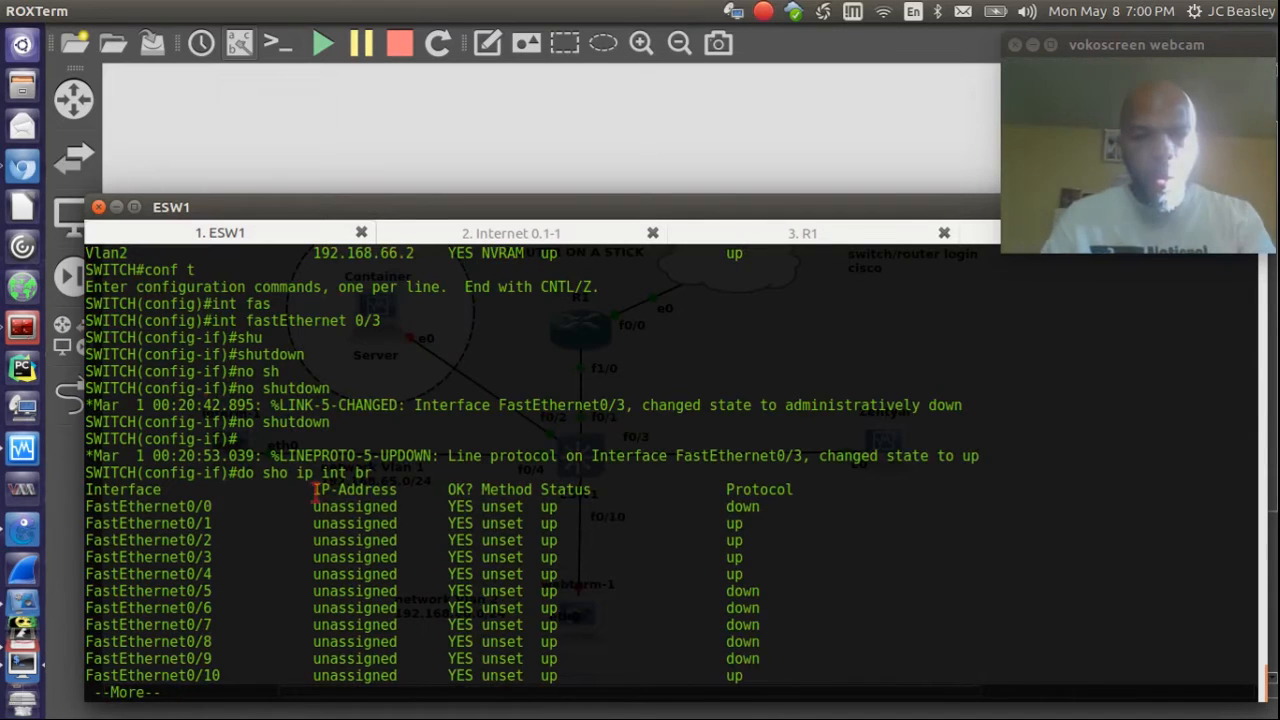
left_click(245, 158)
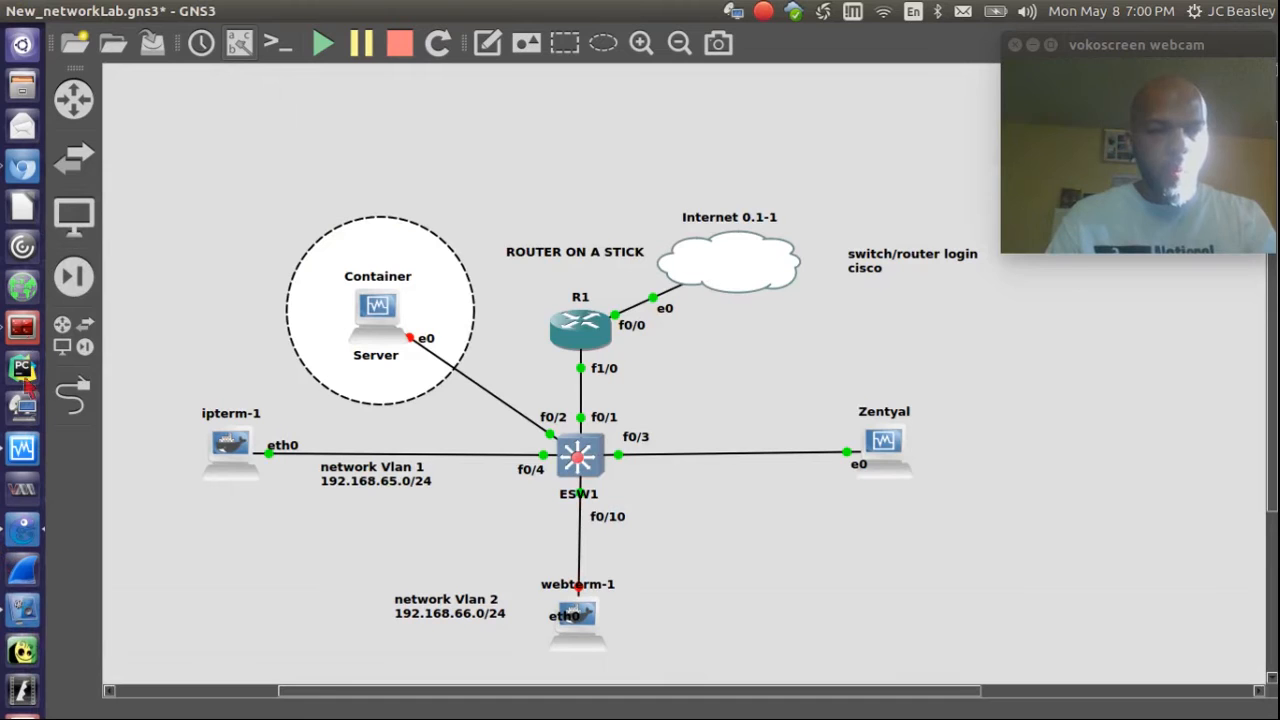
Step: Go back from the DHCP hostname prompt and retry network autoconfiguration until it succeeds
left_click(28, 617)
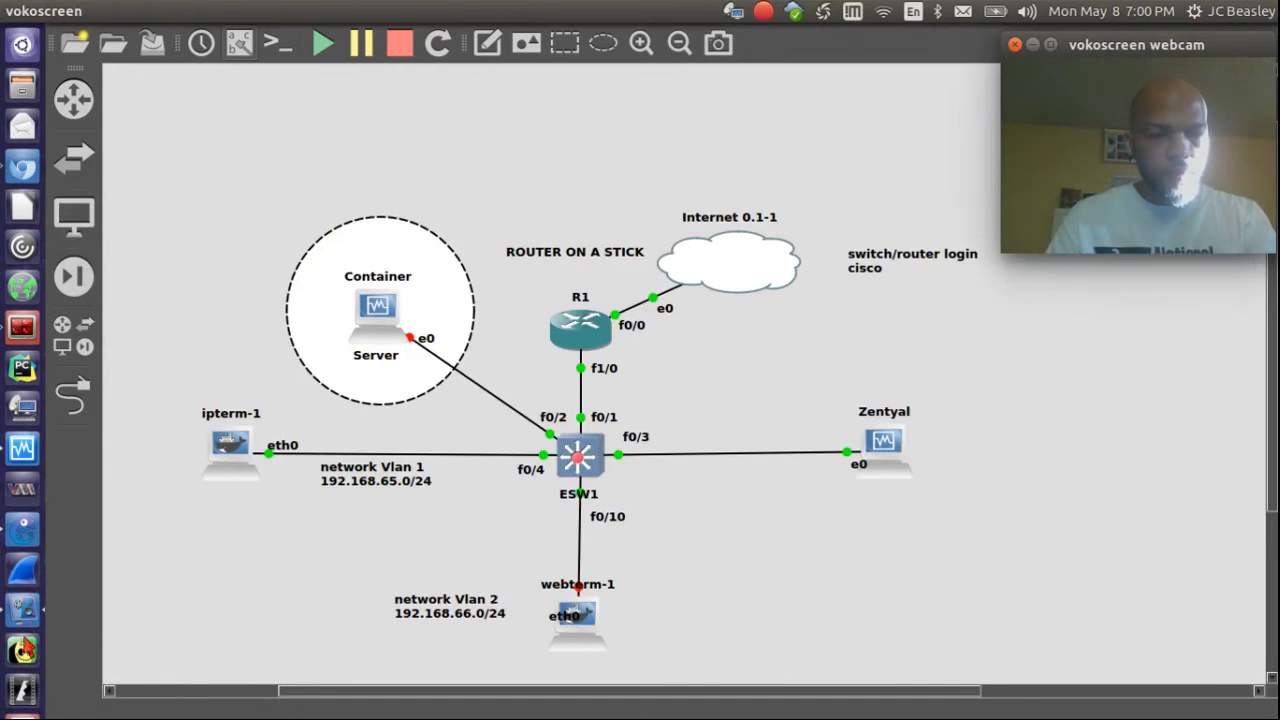
left_click(22, 448)
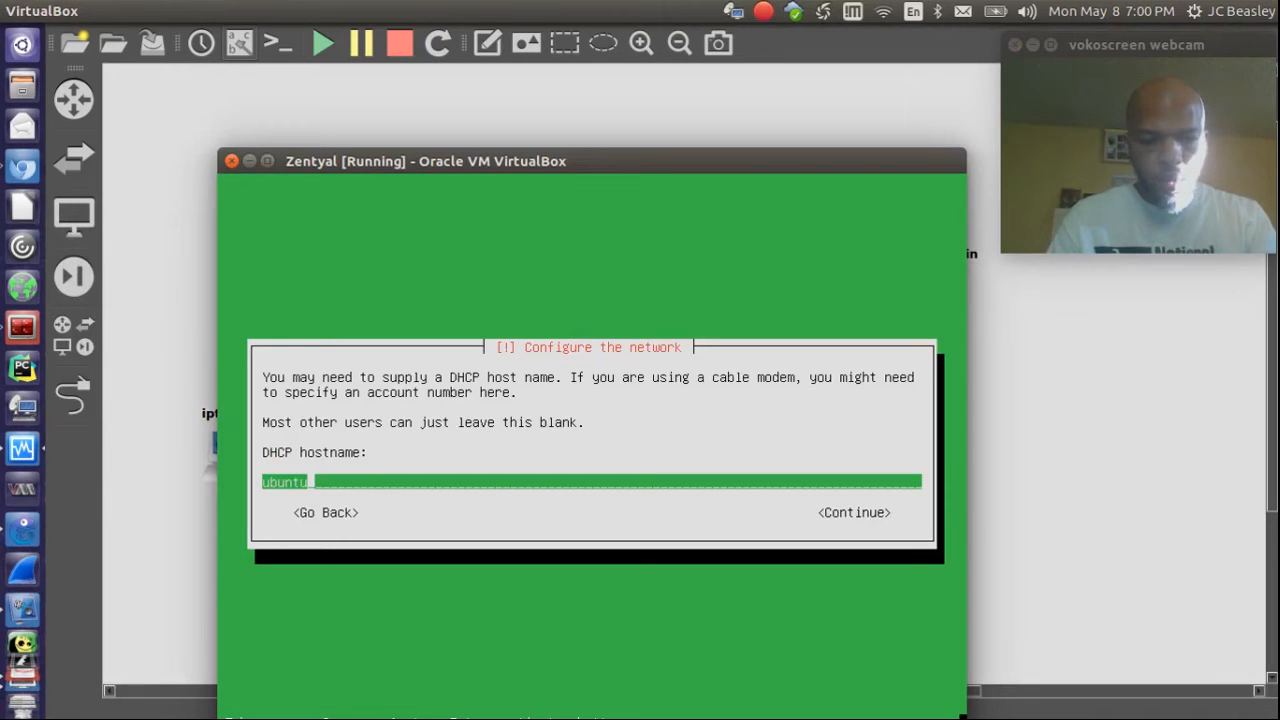
key("Tab")
key("Tab")
key("Return")
key("Up")
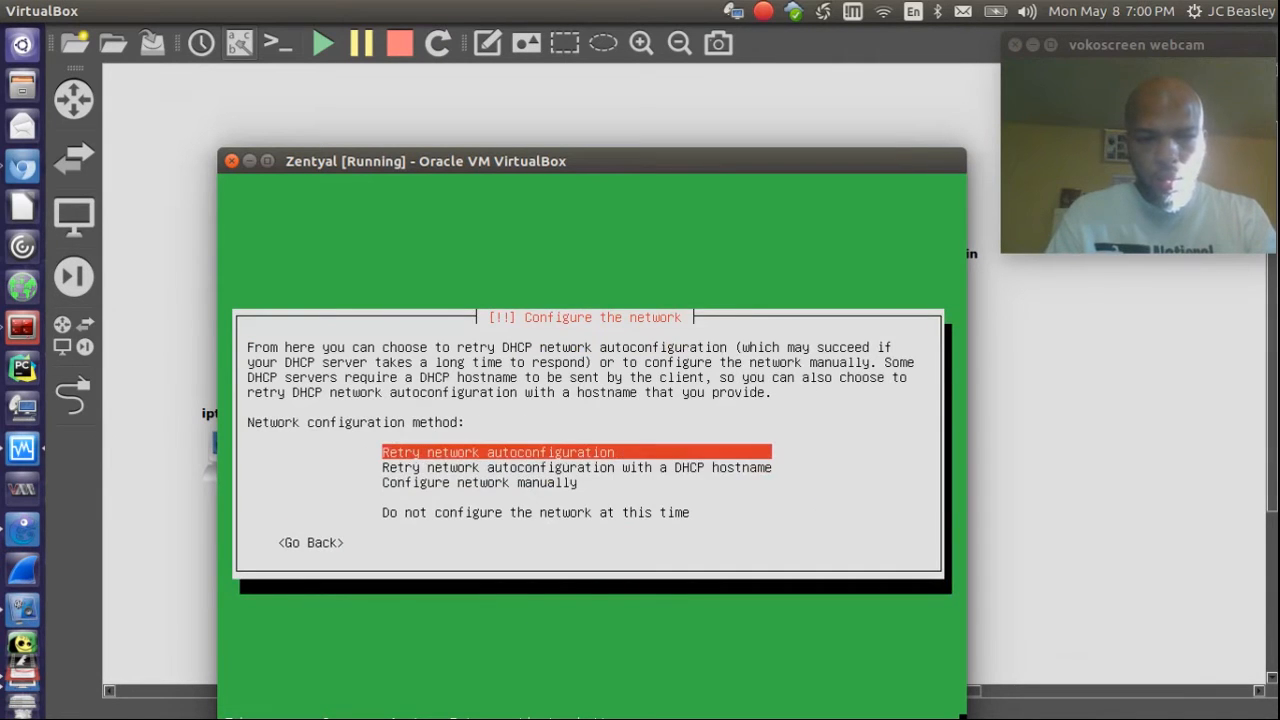
key("Return")
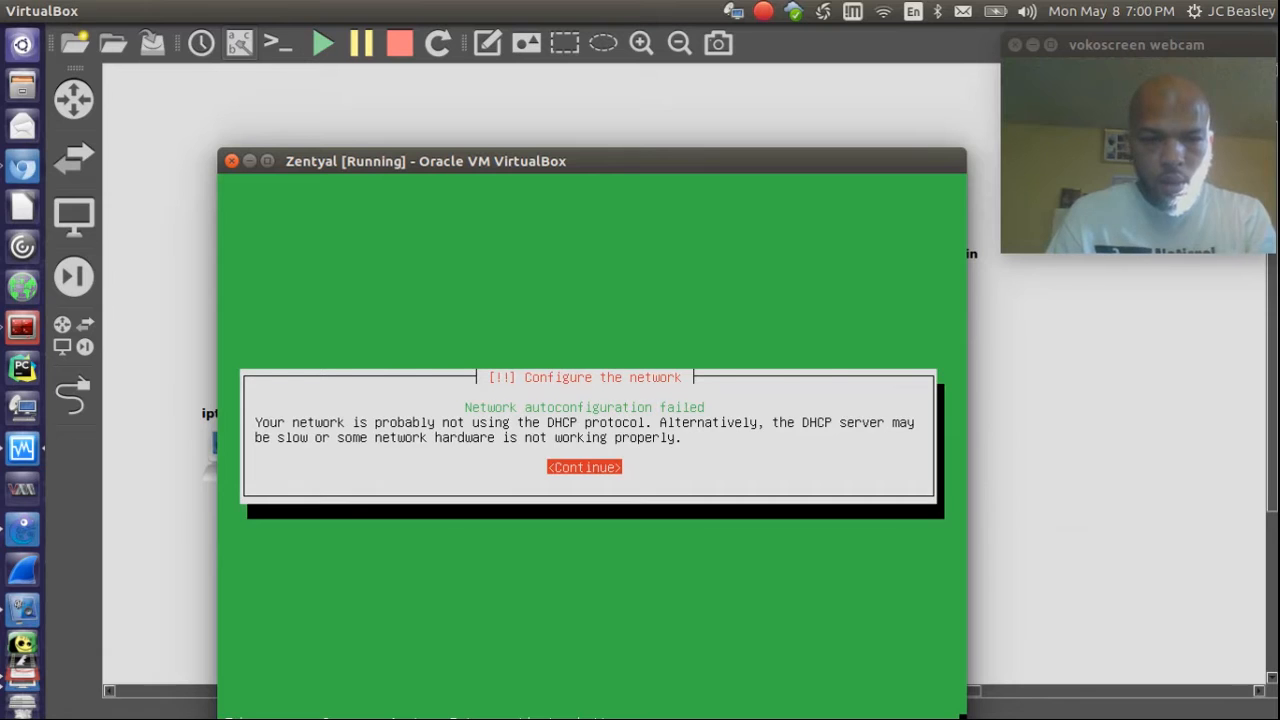
key("Return")
key("Return")
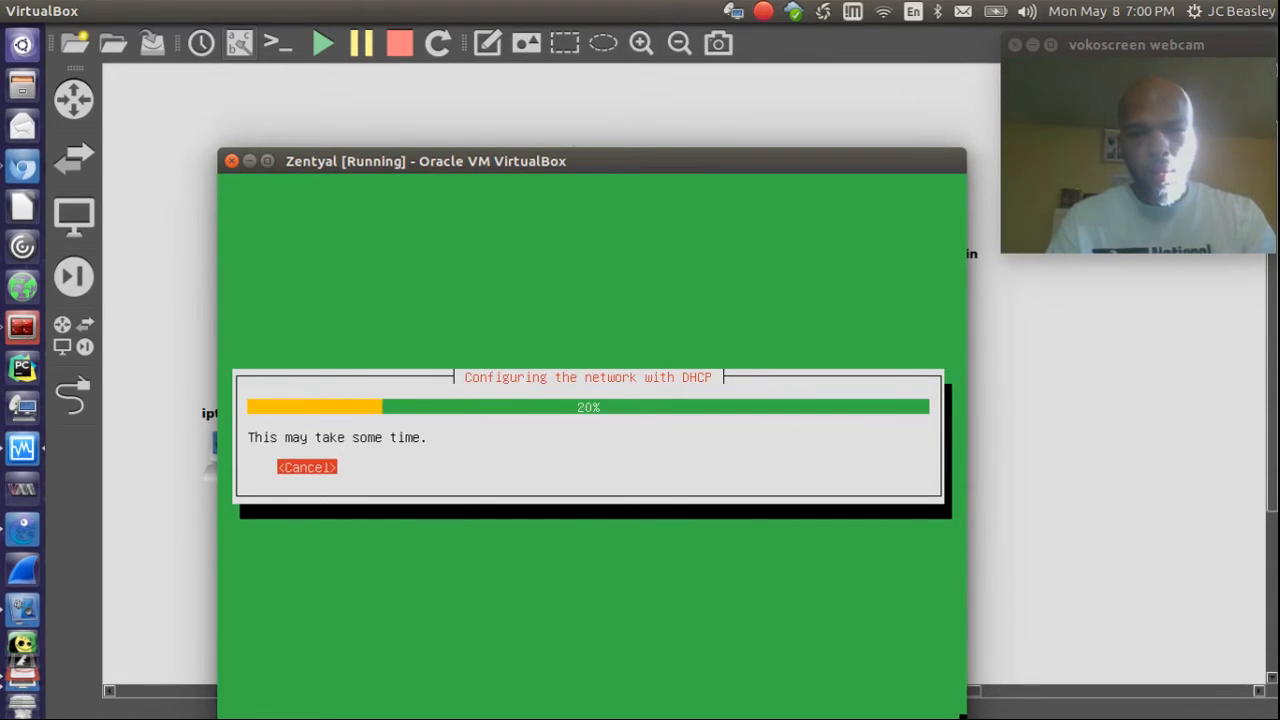
left_click_drag(530, 175, 1278, 345)
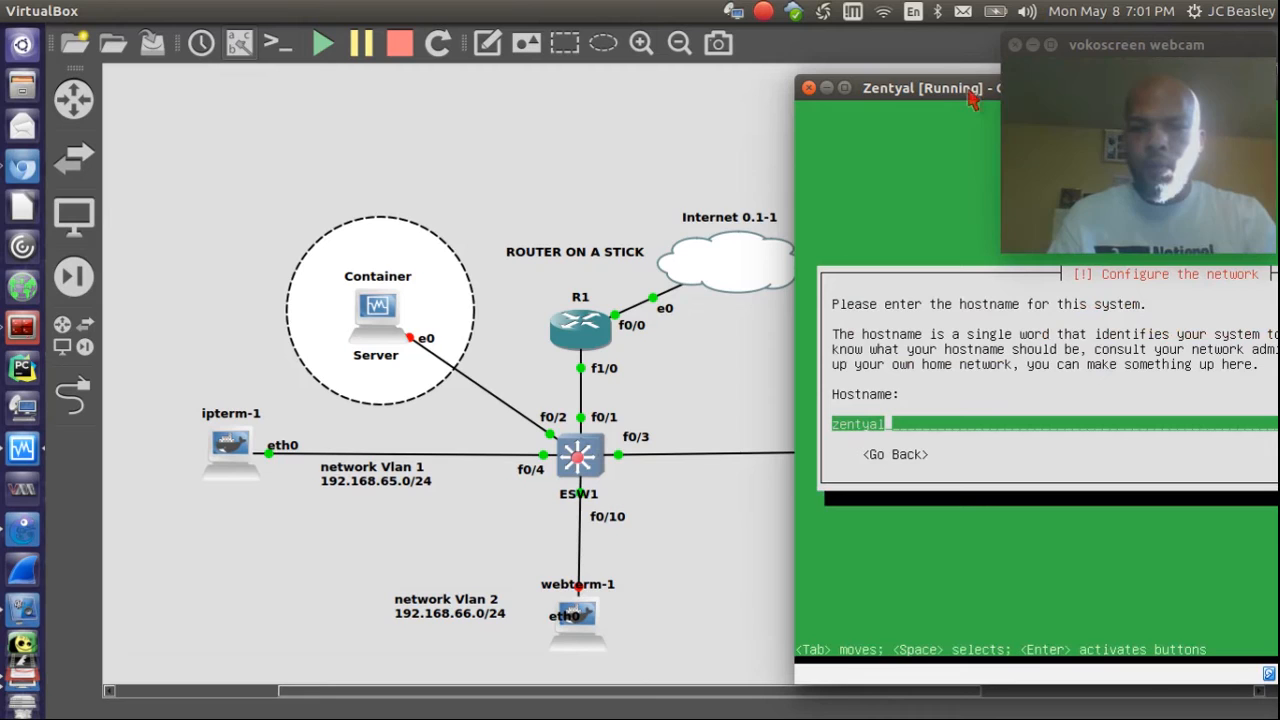
Step: Replace the prefilled zentyal hostname with labserver and continue
left_click_drag(928, 88, 360, 106)
key("BackSpace")
key("BackSpace")
key("BackSpace")
key("BackSpace")
key("BackSpace")
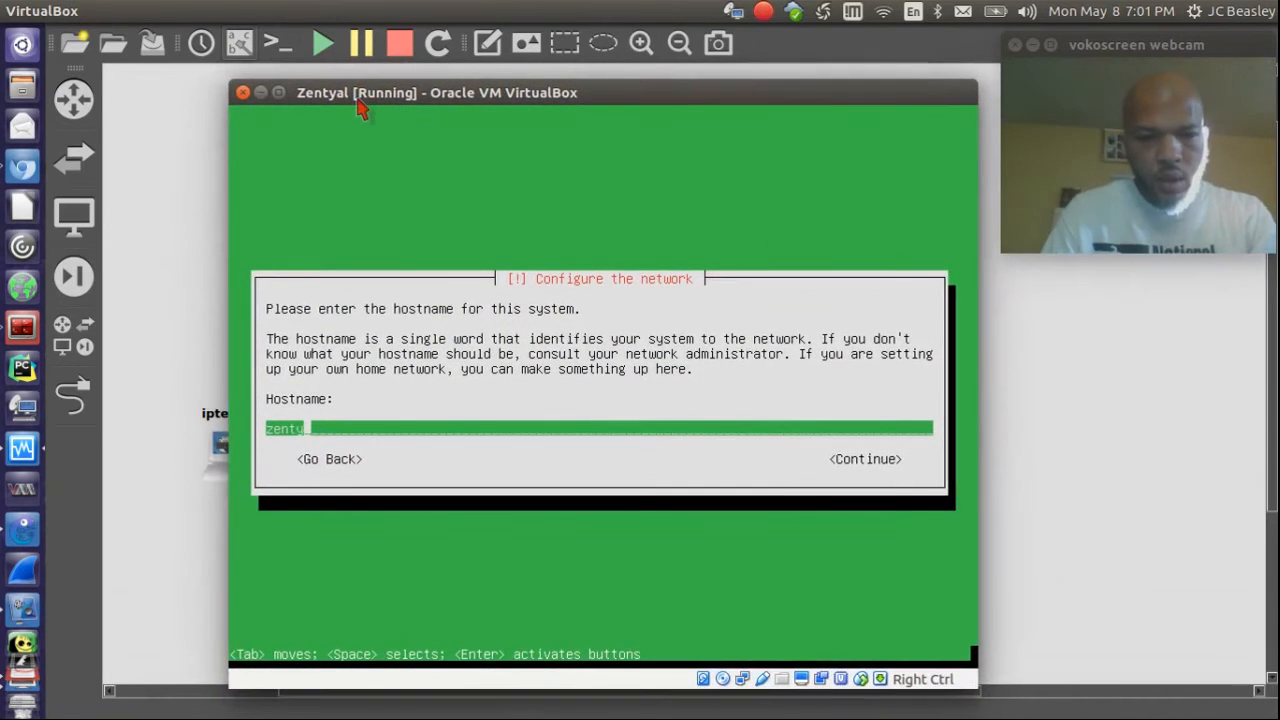
key("BackSpace")
key("BackSpace")
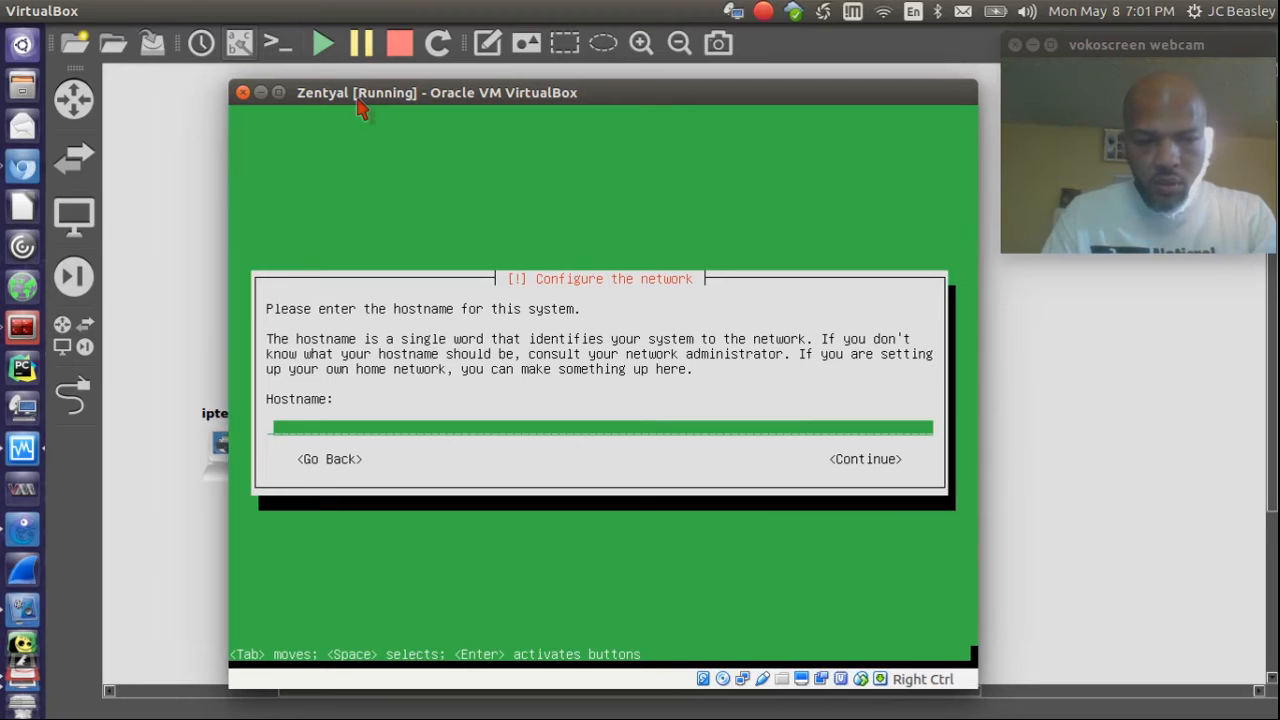
type("labserver")
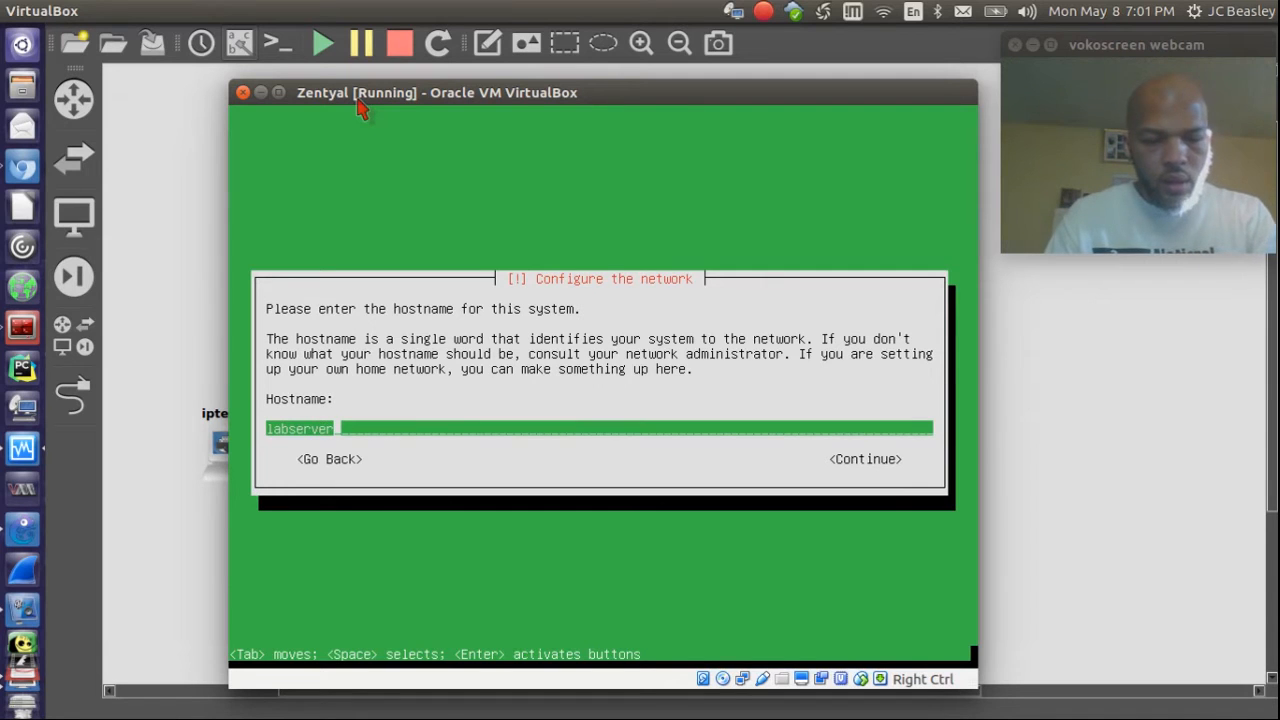
key("Tab")
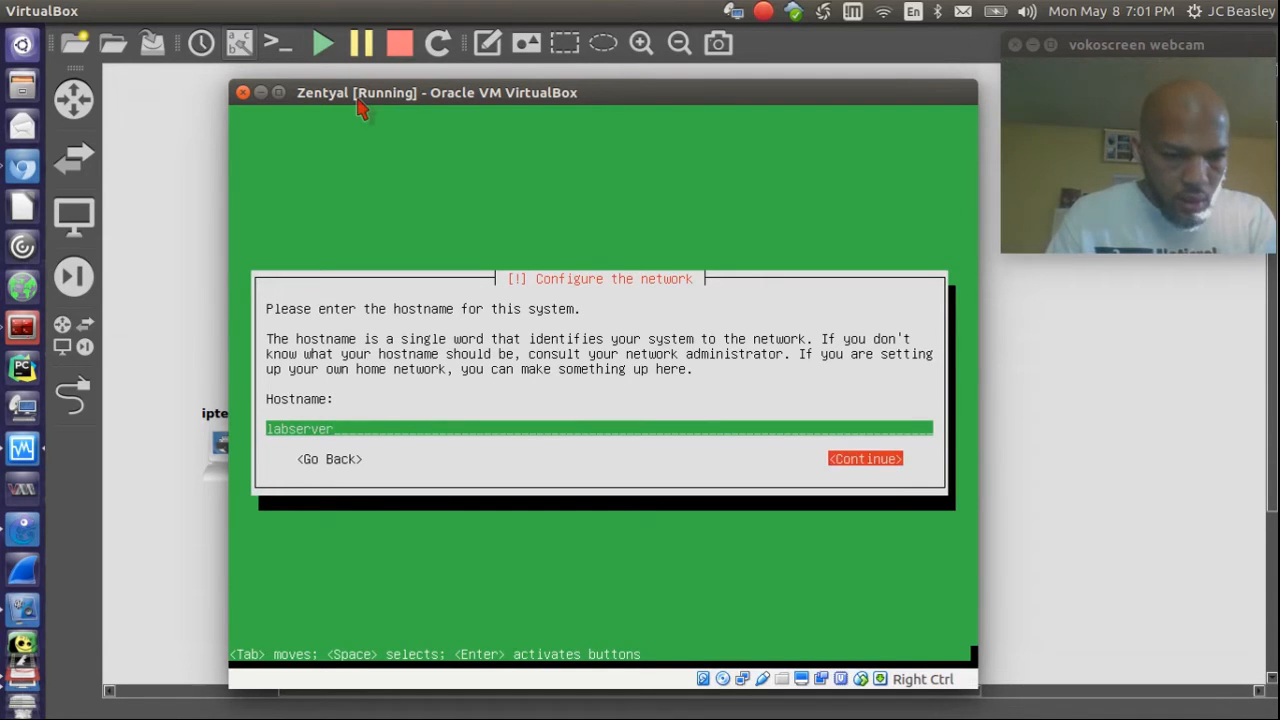
key("Return")
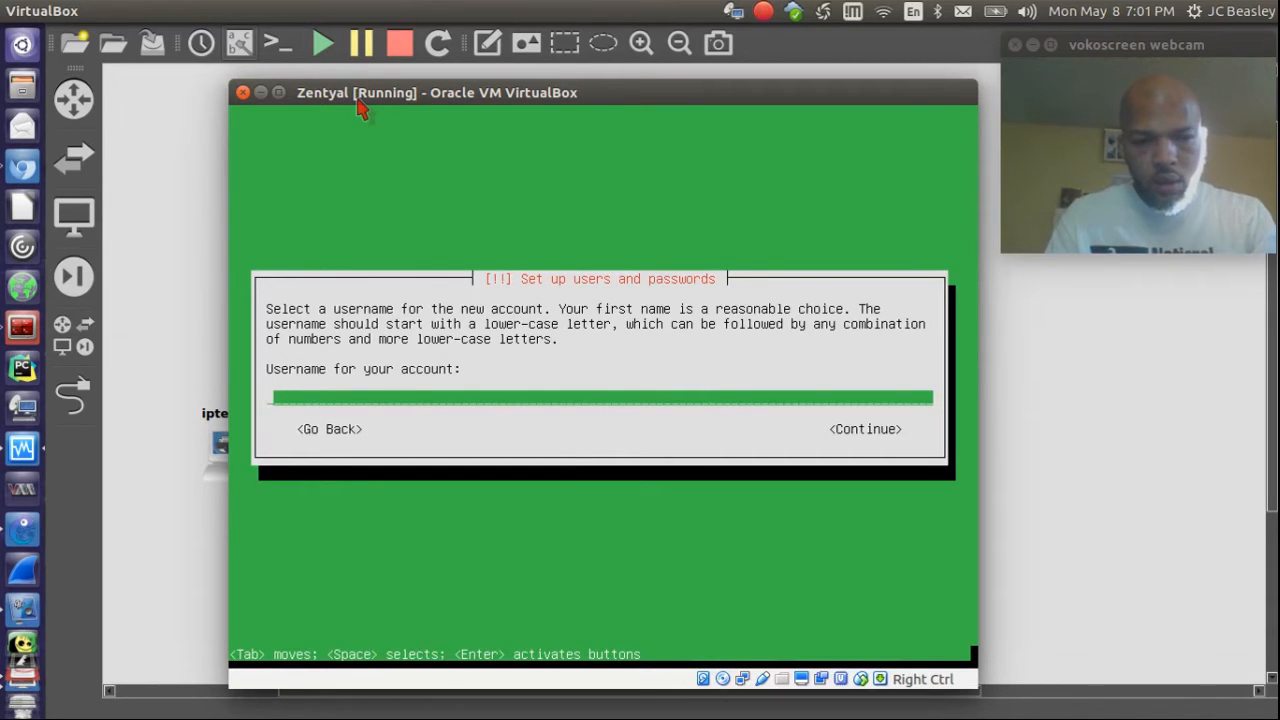
Step: Create the installer user 'gns3', enter and confirm its password, and accept the weak-password warning
type("gns3")
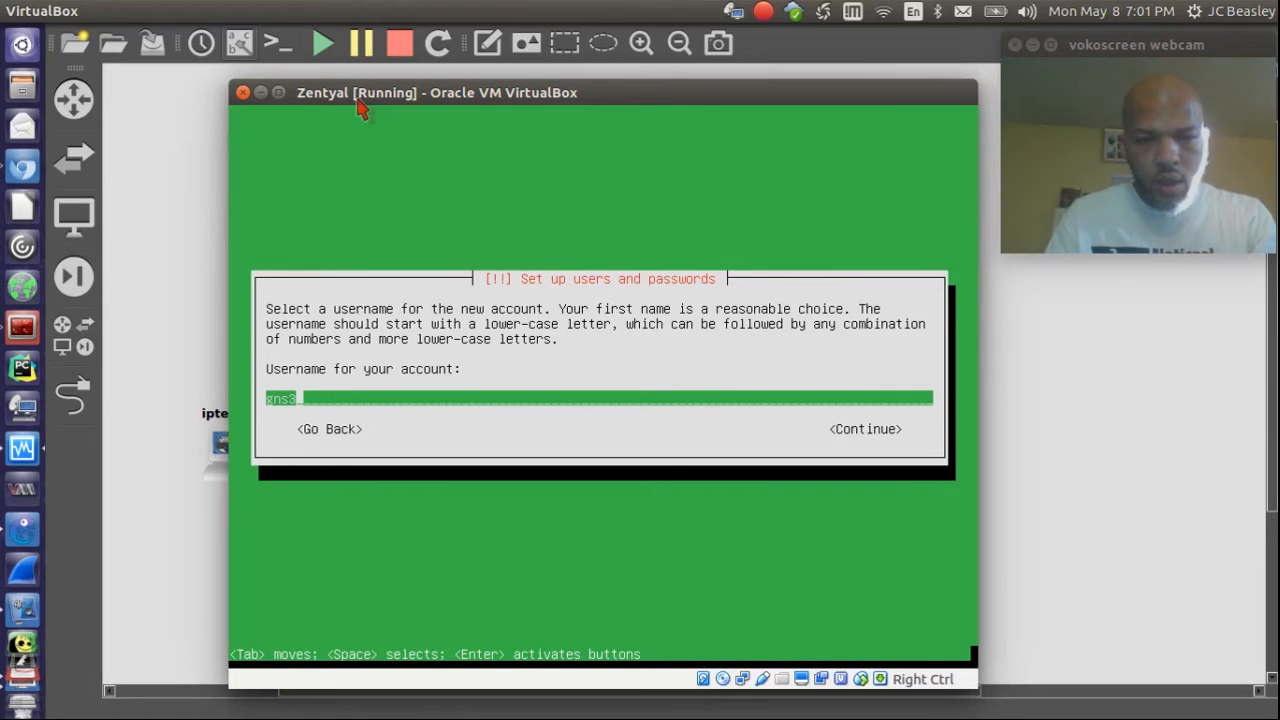
key("Return")
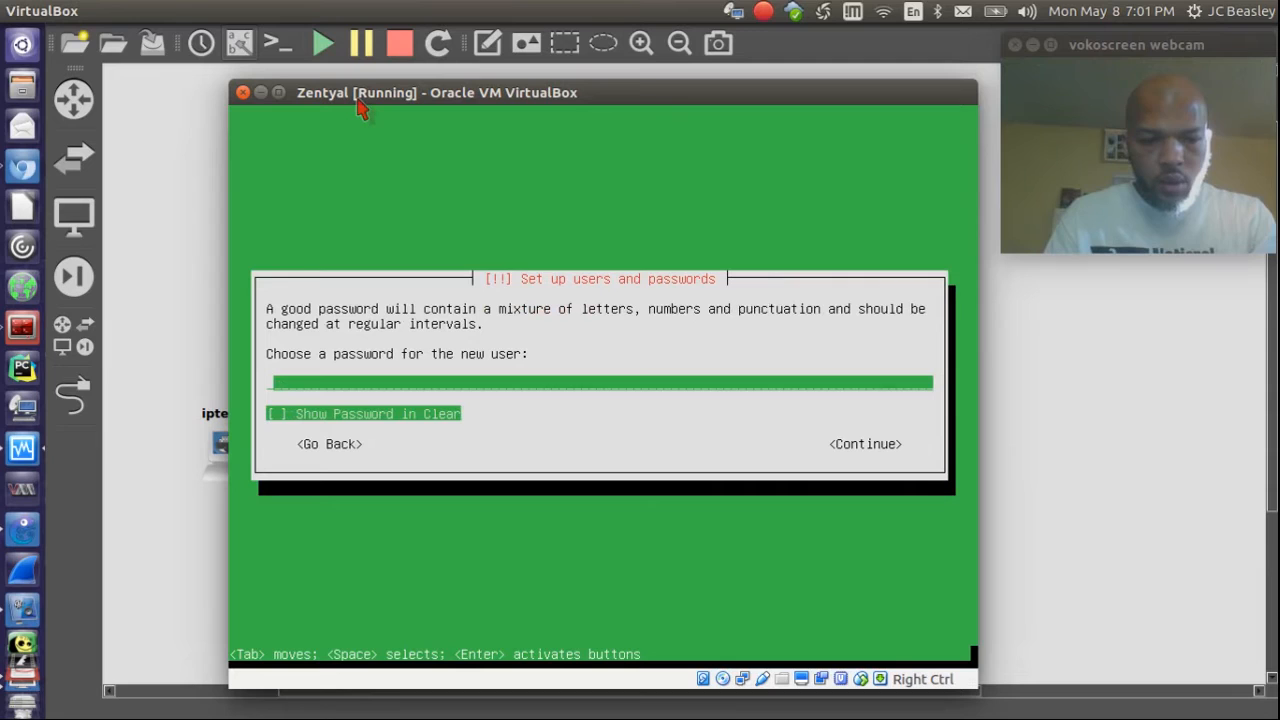
type("****")
key("Return")
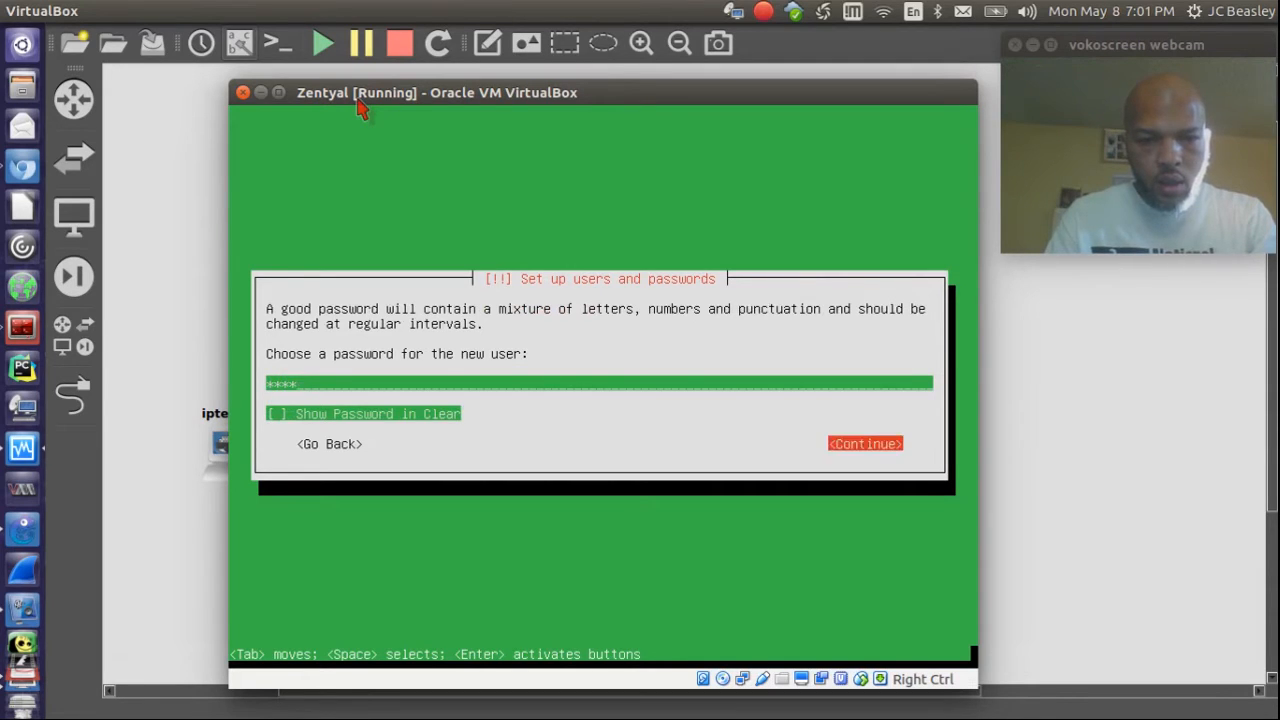
type("****")
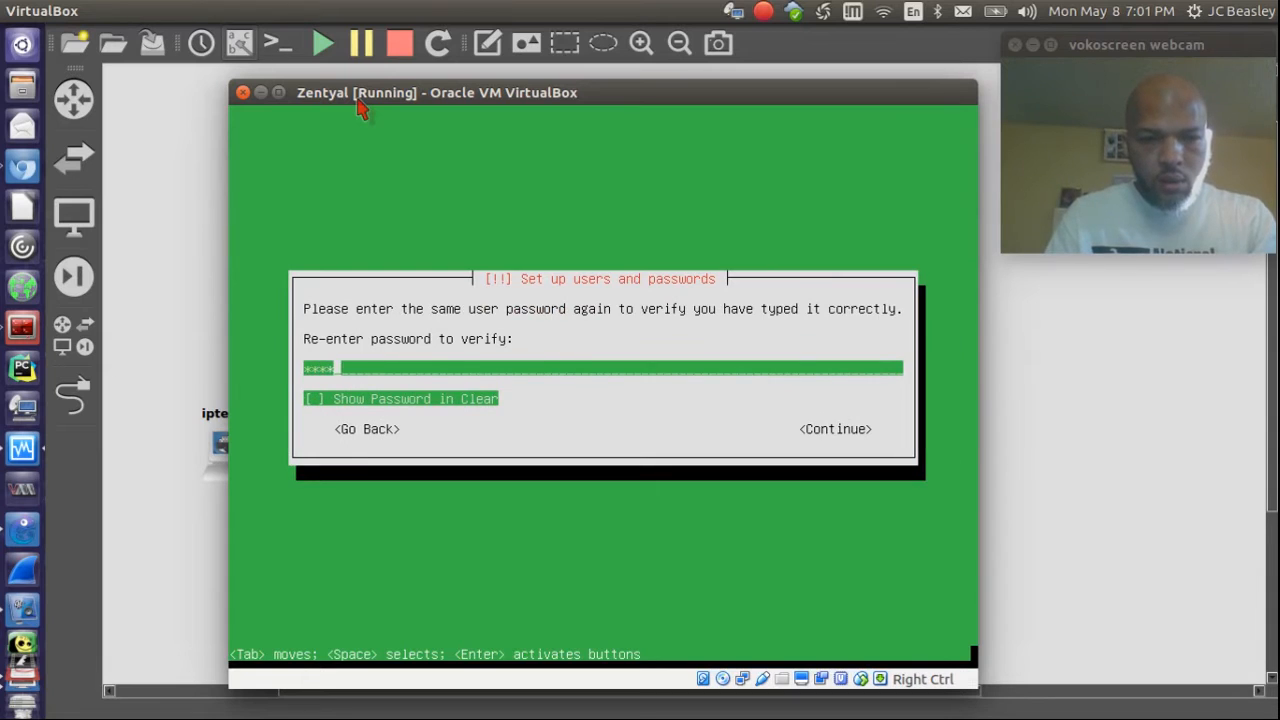
key("Return")
key("Left")
key("Return")
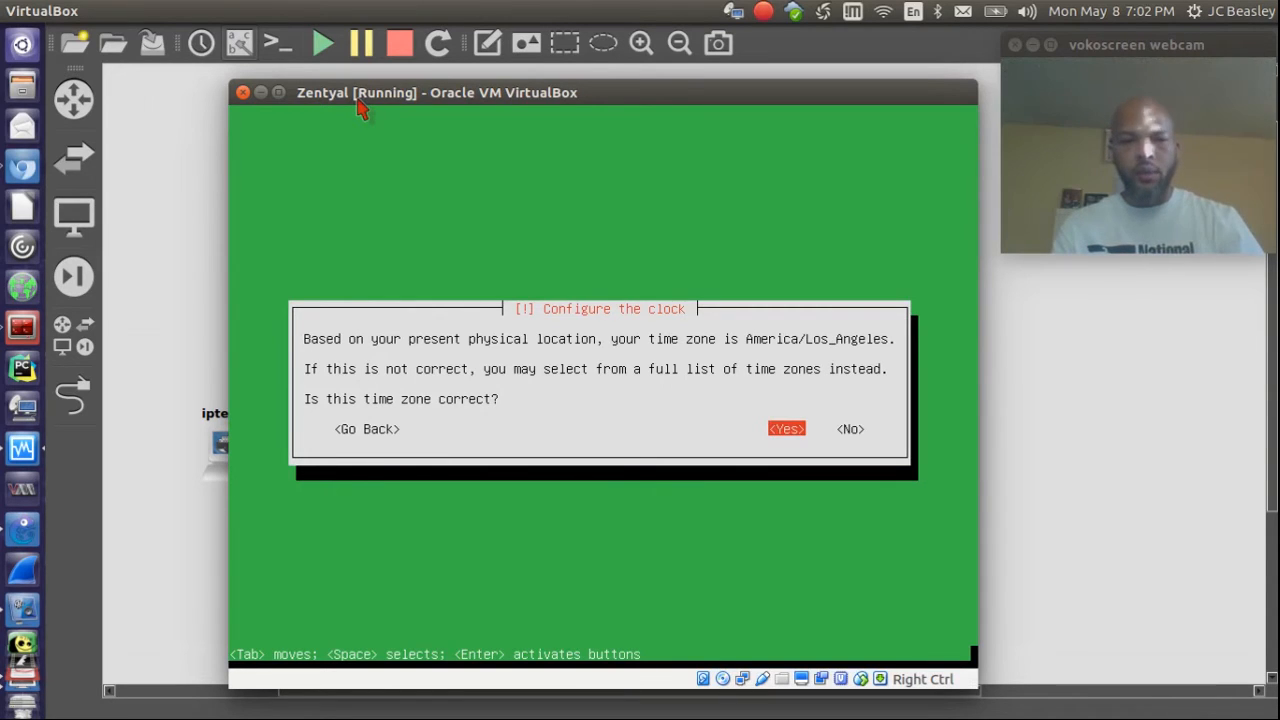
Step: Accept America/Los_Angeles as the time zone and wait for the installation to complete
key("Return")
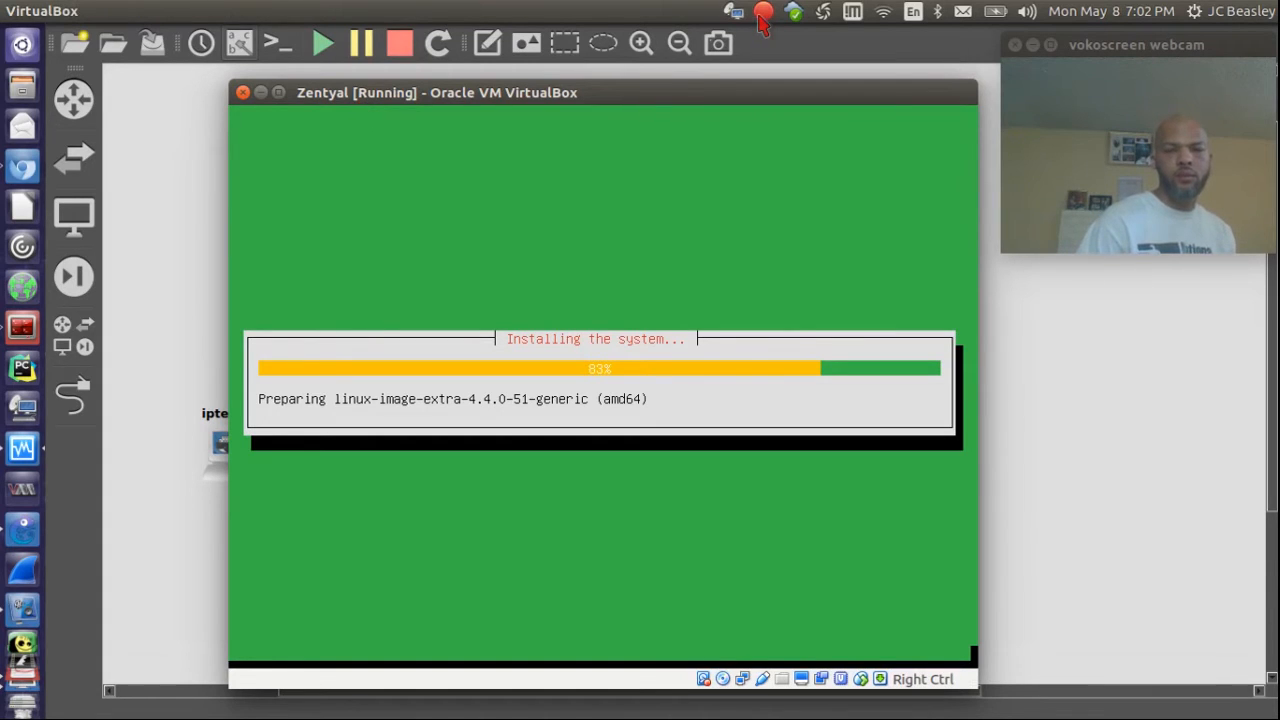
left_click(762, 14)
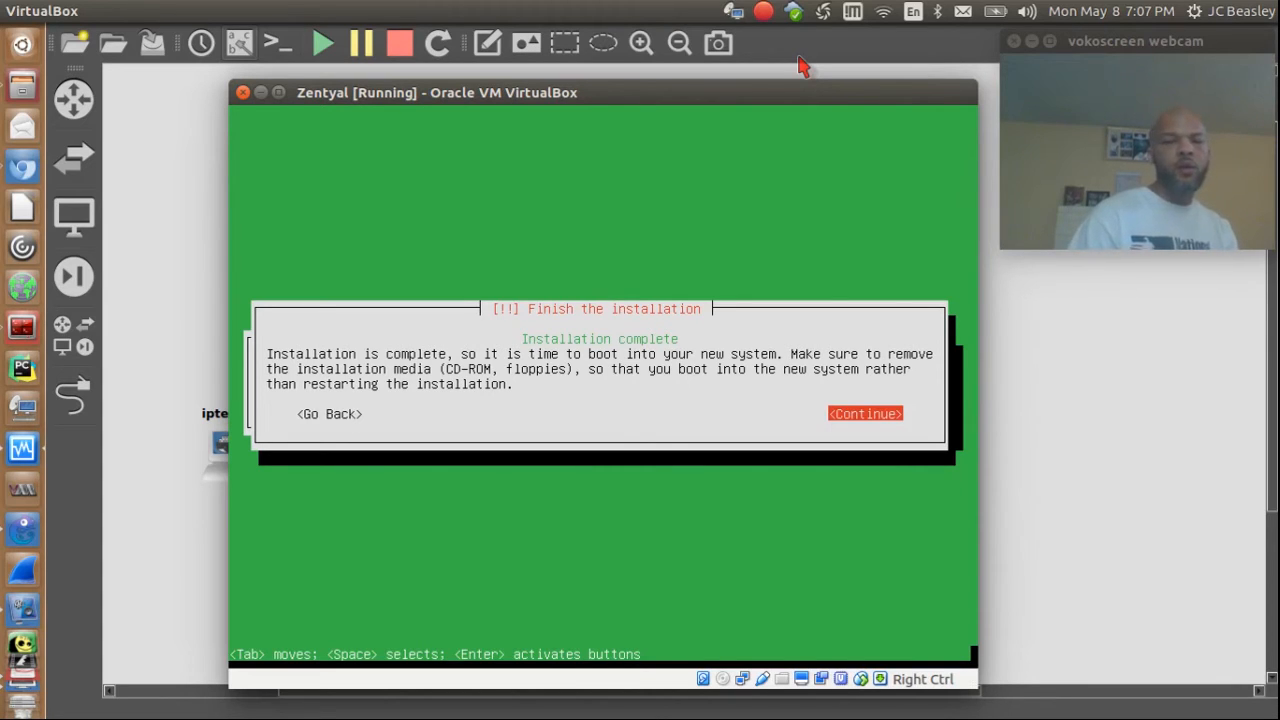
Step: Finish the installation, dismiss the mouse integration notice, and wait while Zentyal 5.0 installs core packages
key("Return")
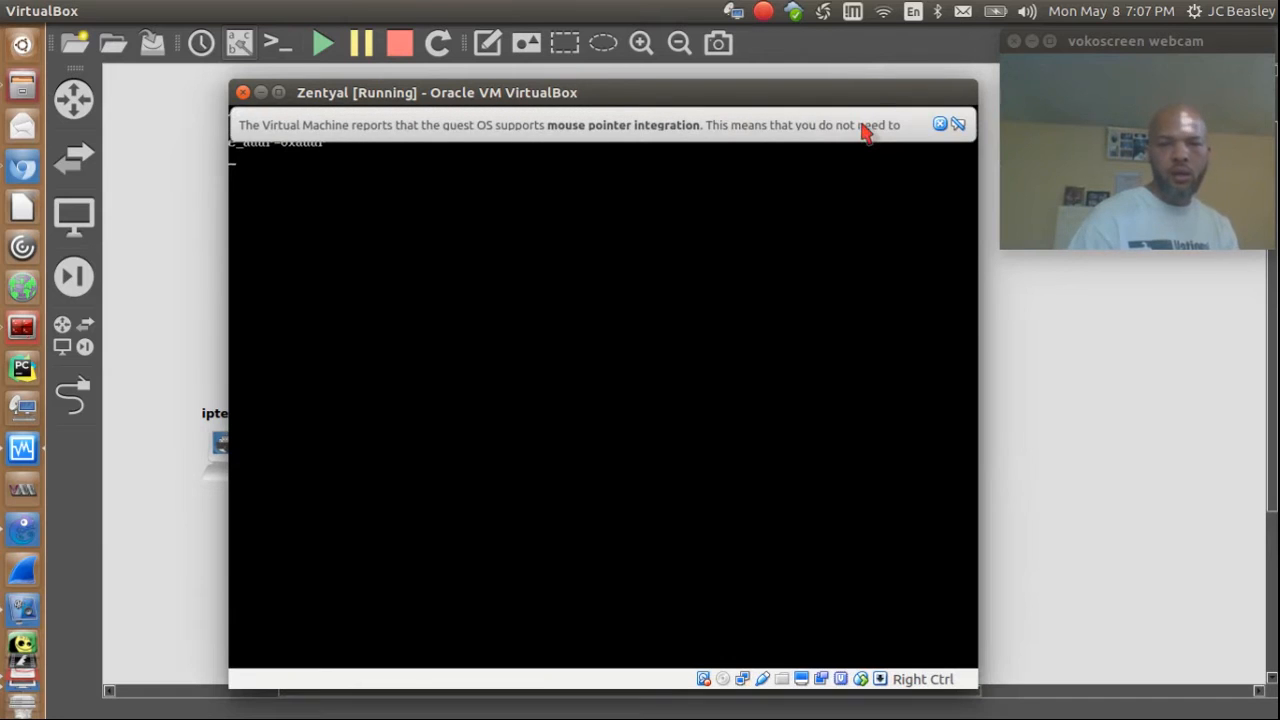
left_click(954, 124)
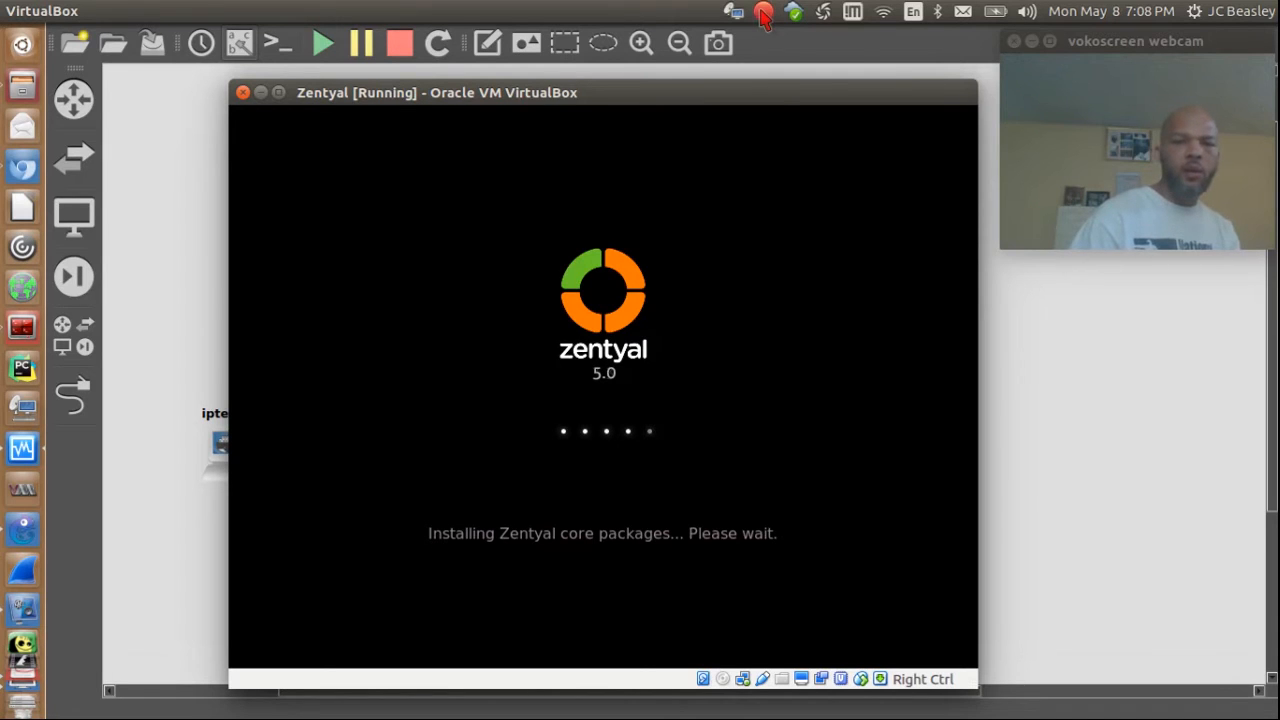
left_click(763, 14)
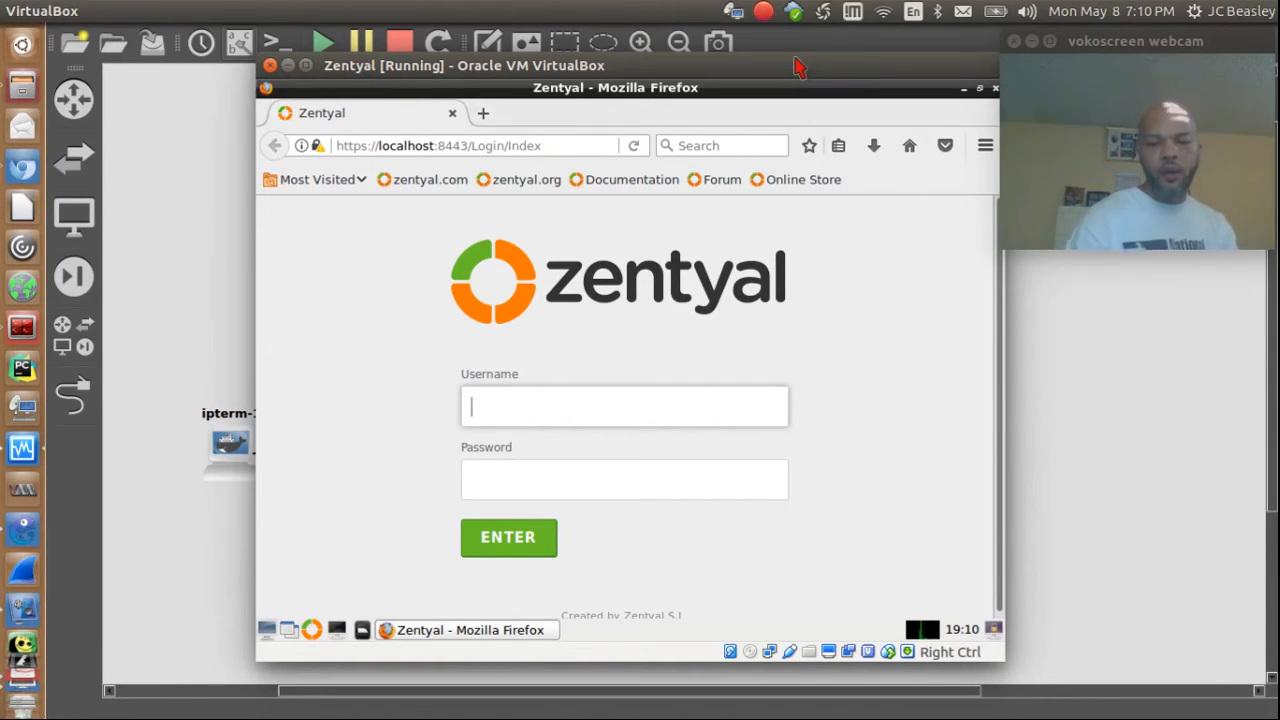
Step: Log into Zentyal web admin as user 'gns3' with its password and let Firefox save the login
type("jc_")
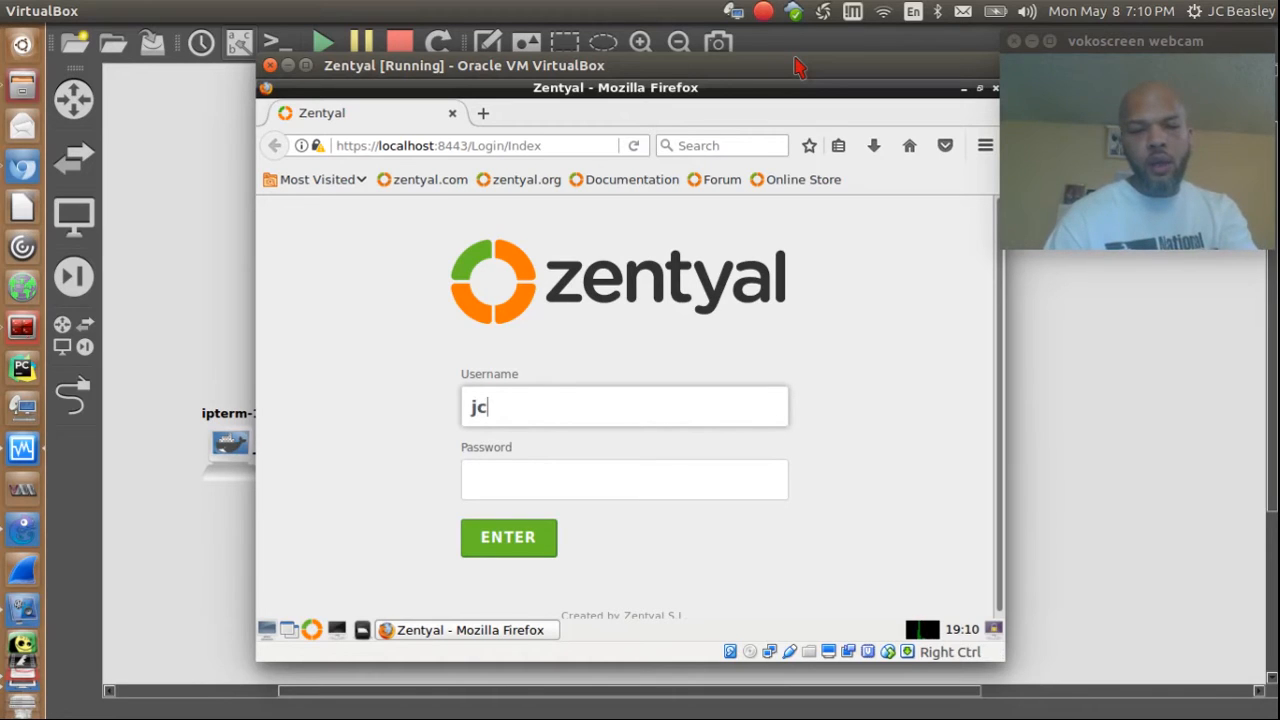
key("BackSpace")
key("BackSpace")
key("BackSpace")
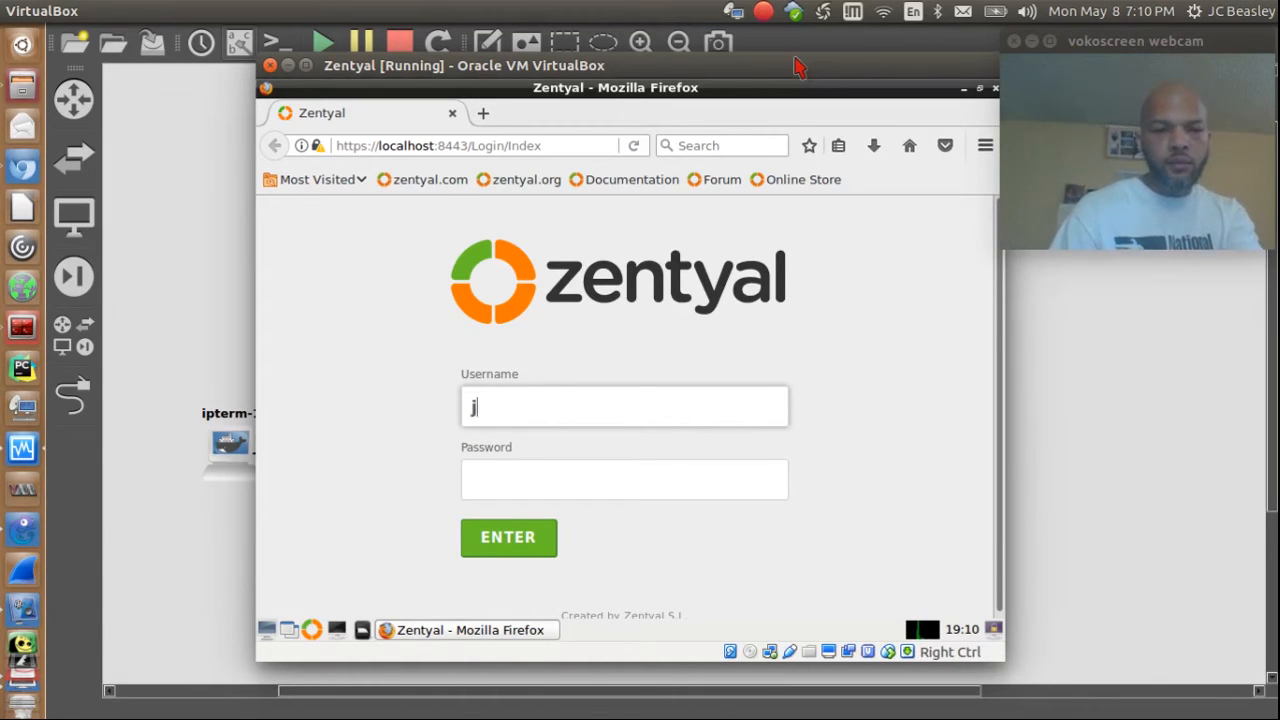
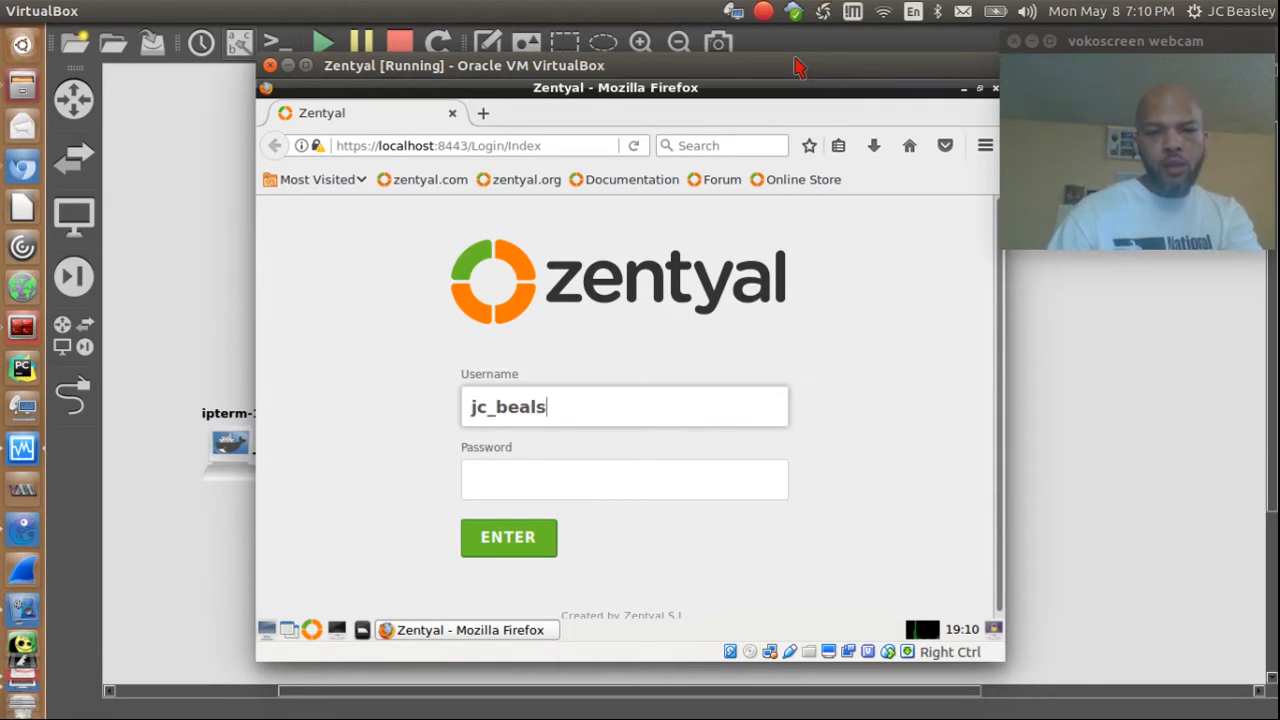
key("Tab")
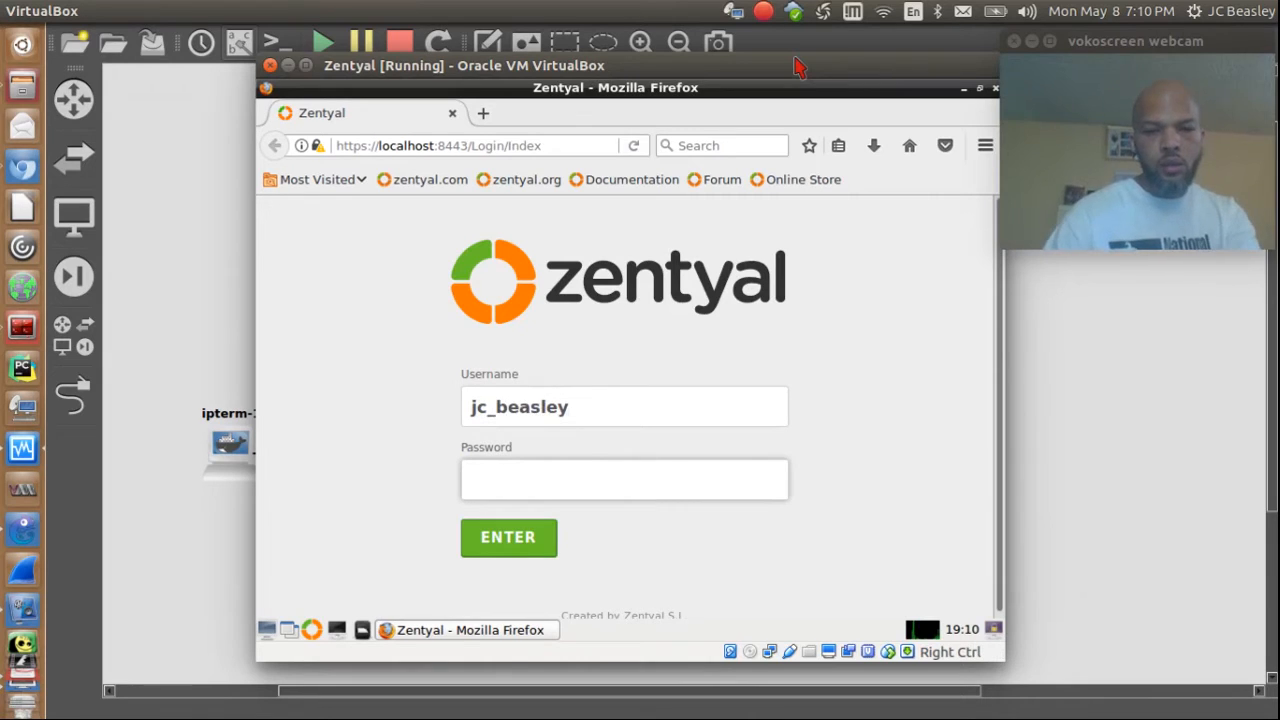
double_click(591, 405)
key("BackSpace")
type("gns3")
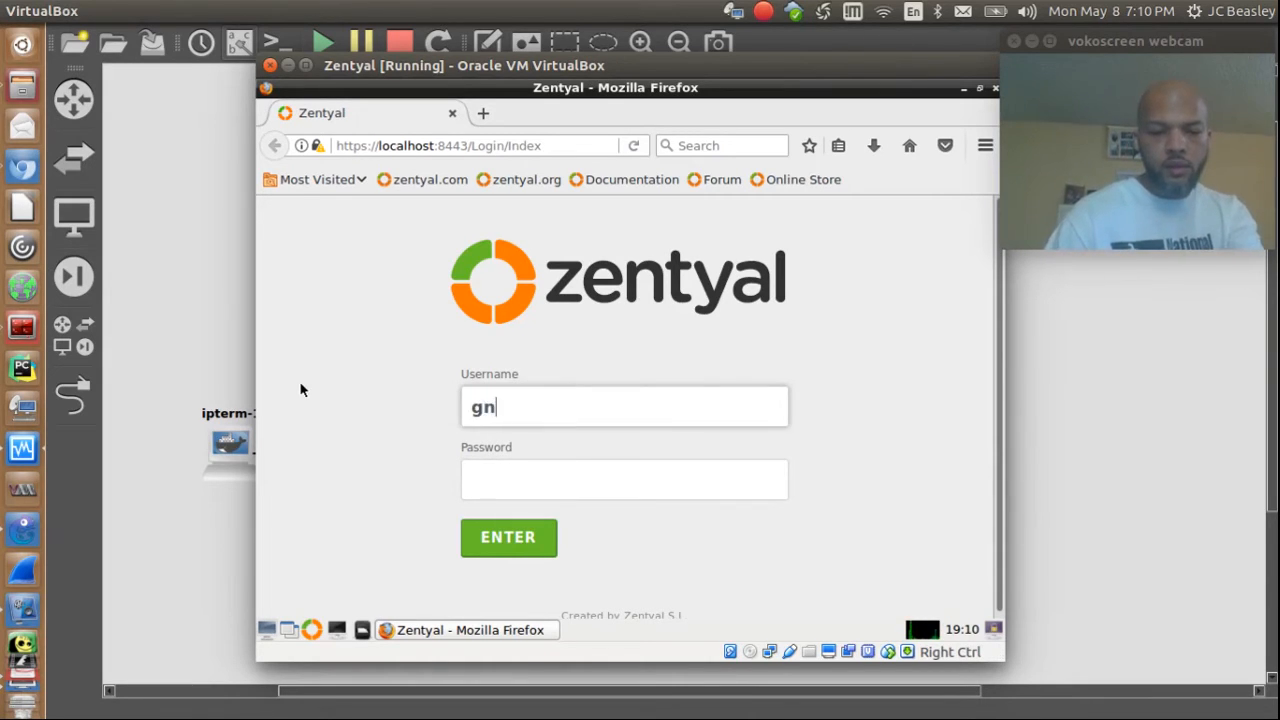
key("Tab")
type("gns3")
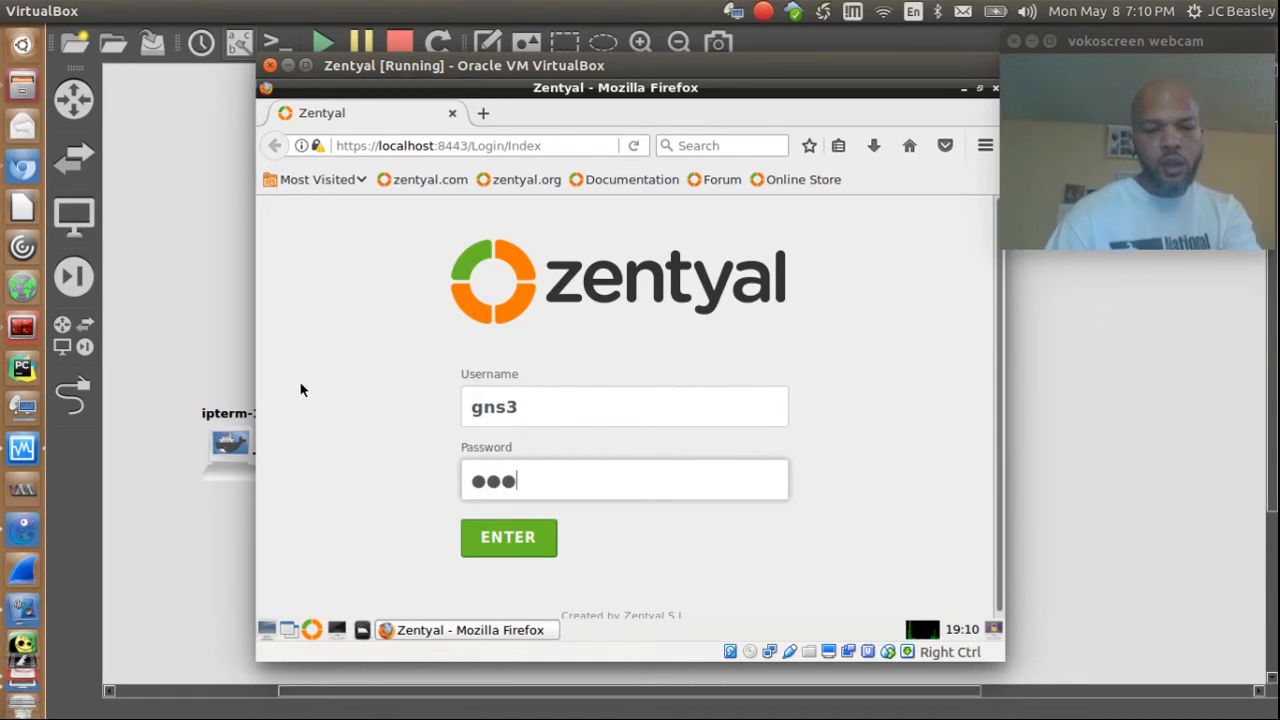
key("Return")
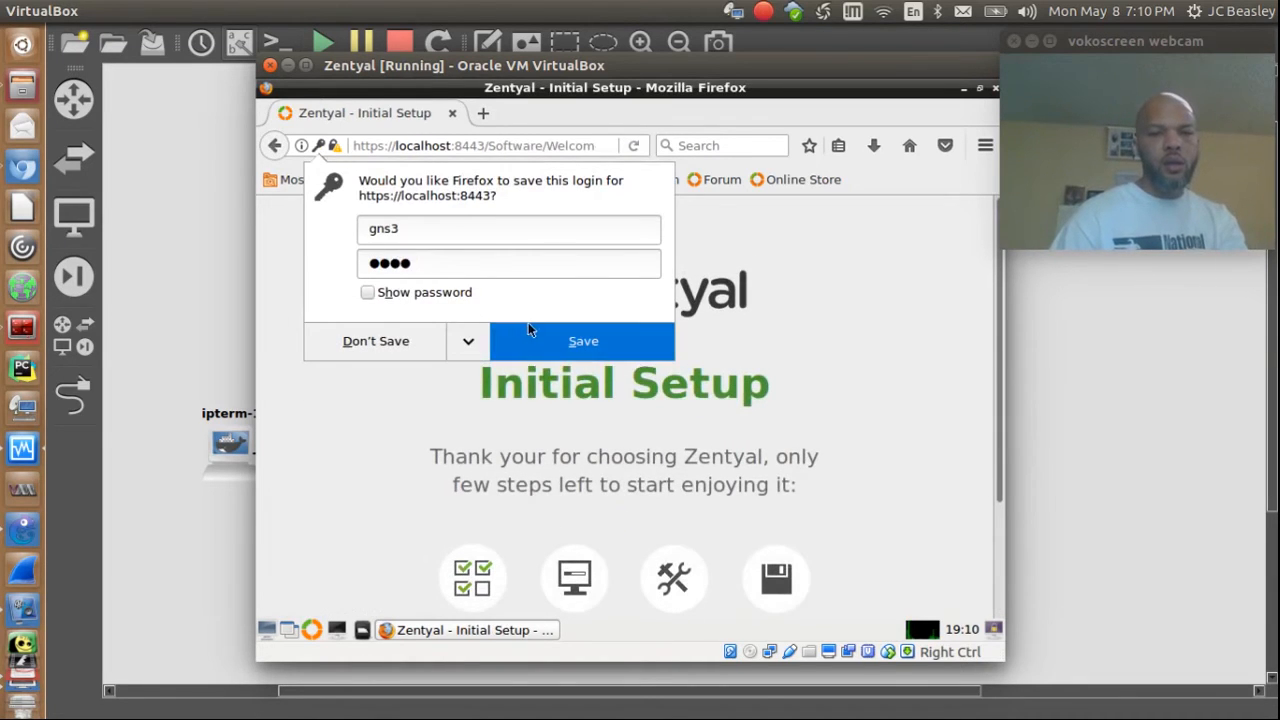
left_click(536, 328)
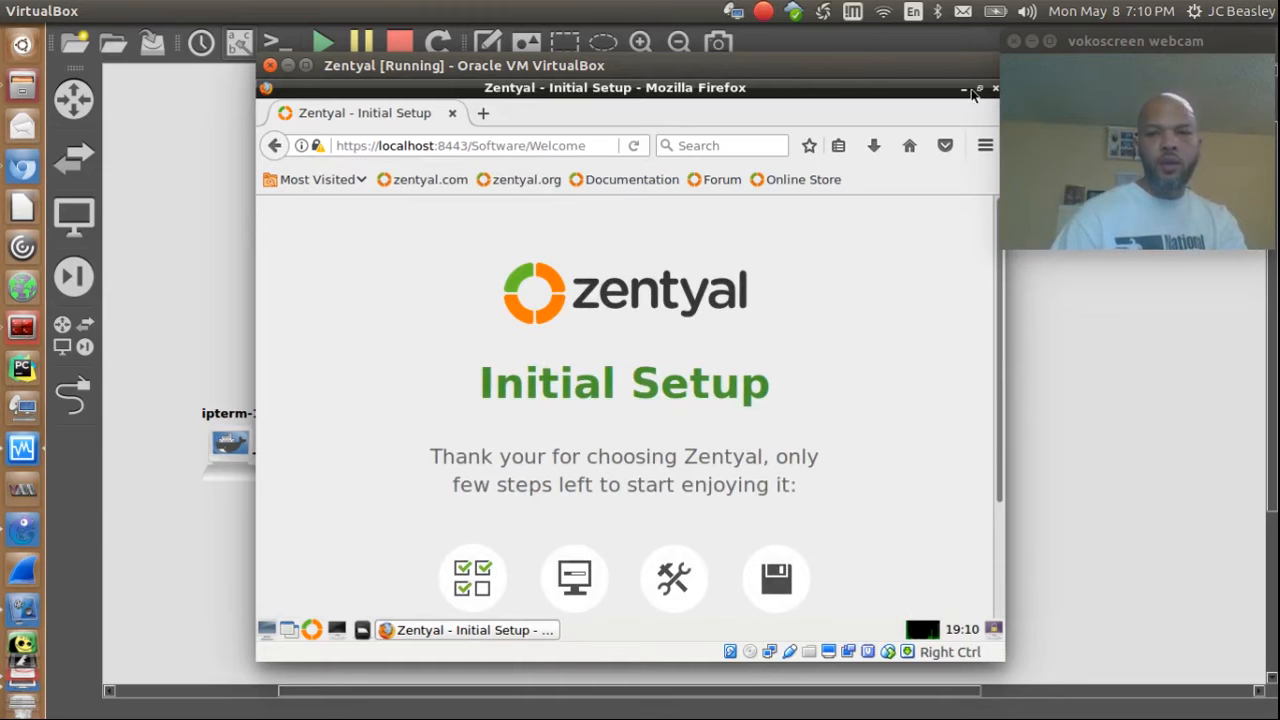
Step: Reposition and enlarge the VirtualBox window, then scroll down the Initial Setup page
left_click_drag(826, 72, 840, 40)
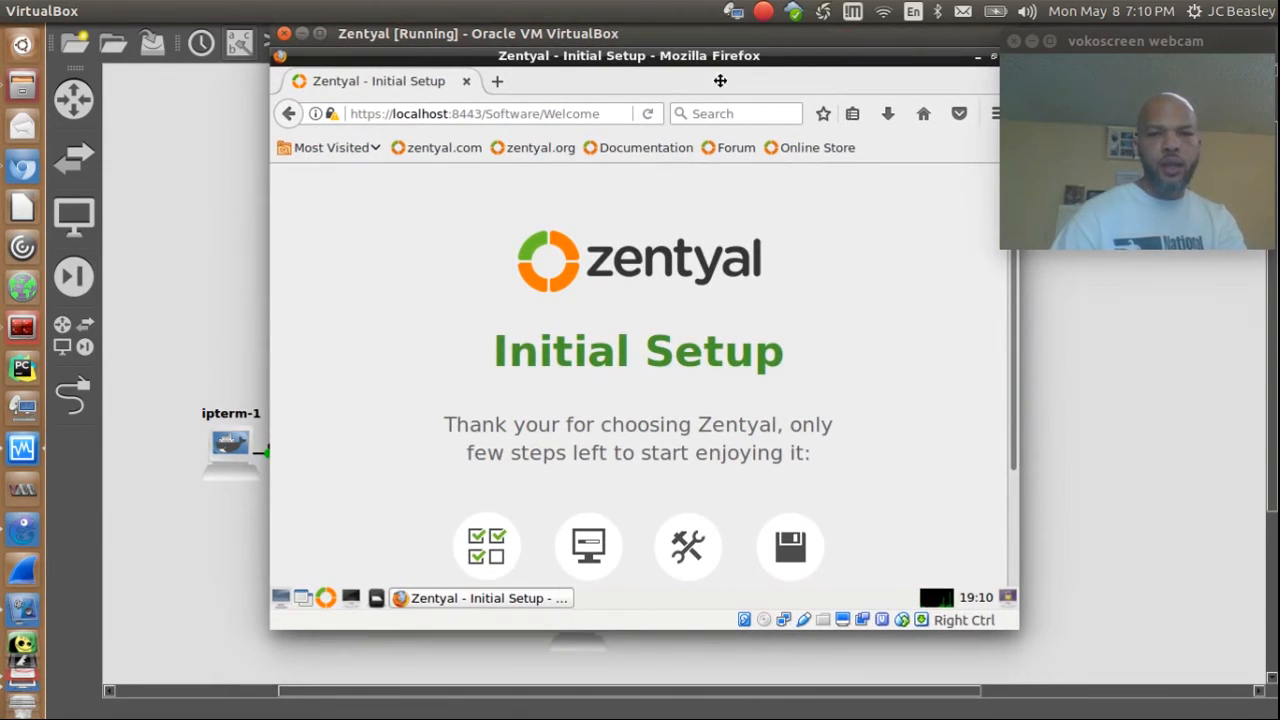
left_click_drag(734, 38, 584, 77)
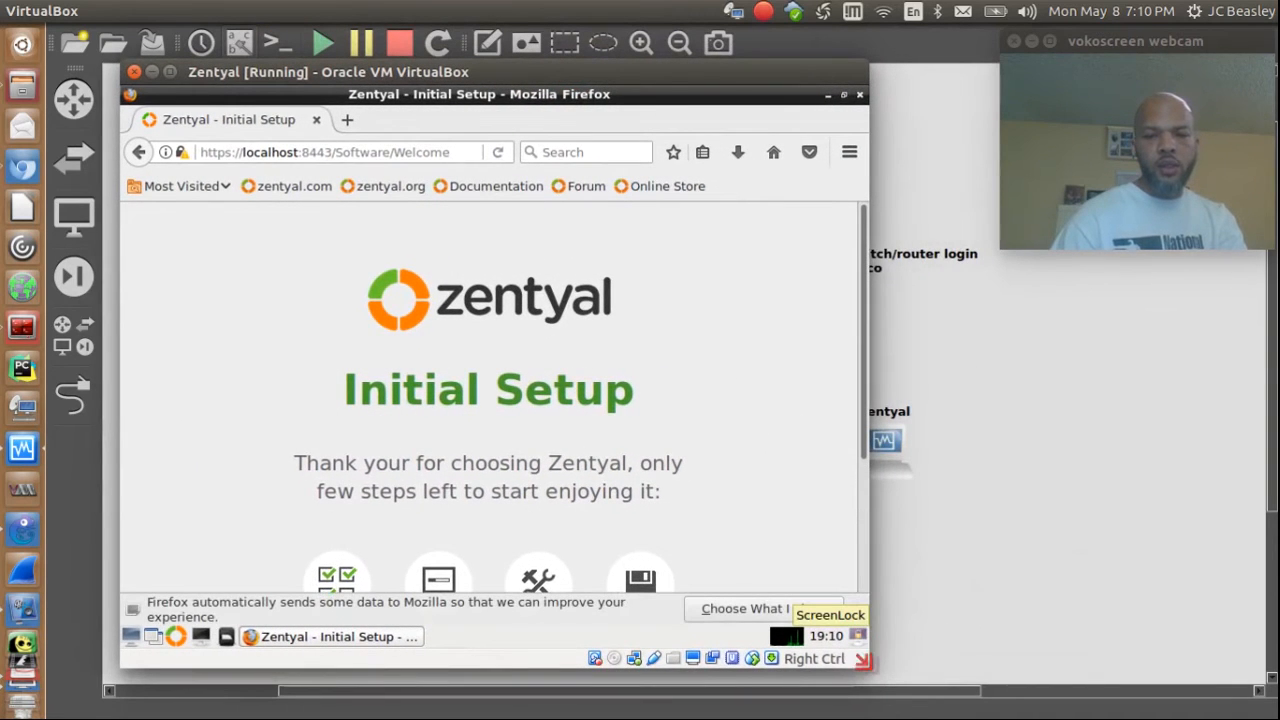
left_click_drag(862, 667, 1175, 650)
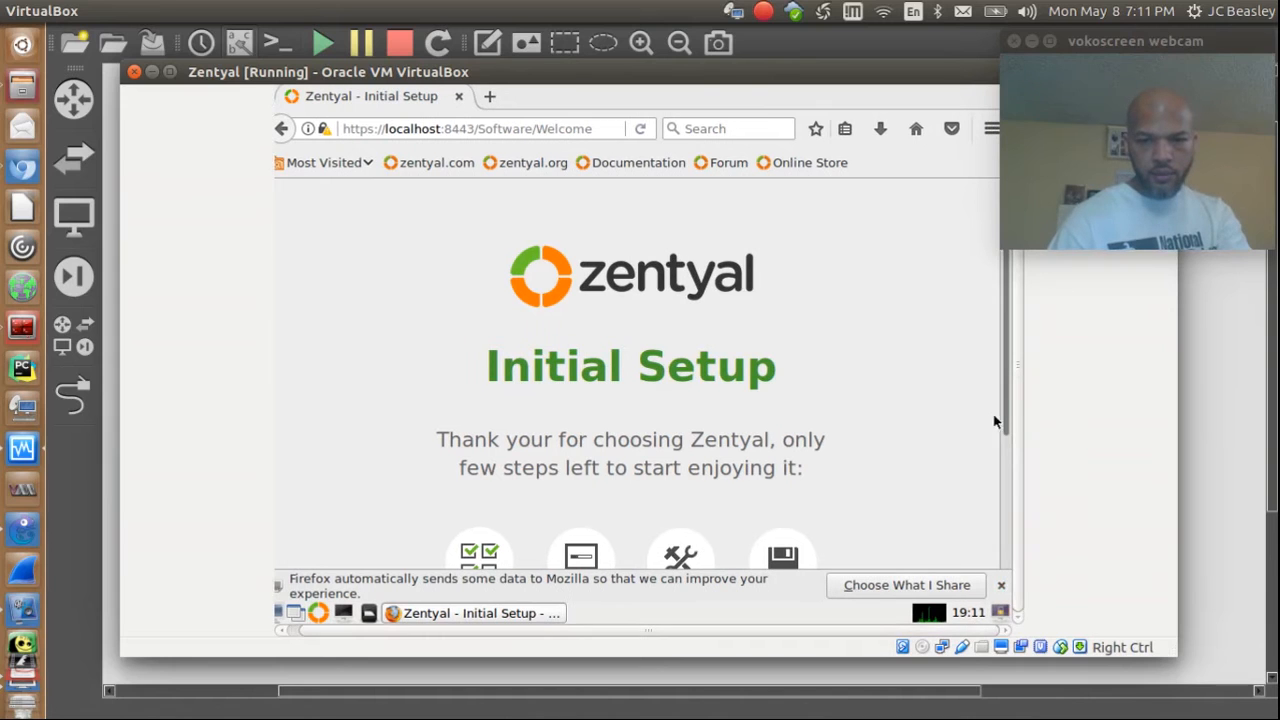
left_click_drag(1006, 400, 1010, 550)
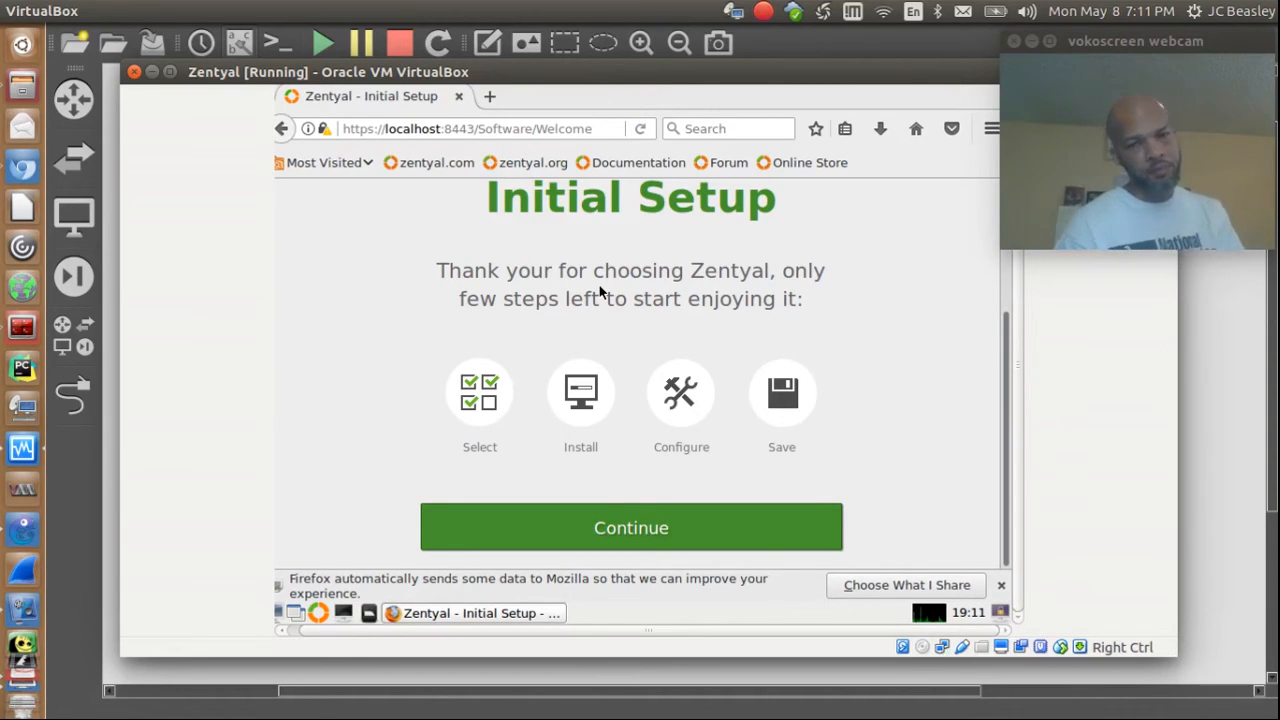
Step: Continue past the welcome page and scroll through the Zentyal package selection list
left_click(675, 536)
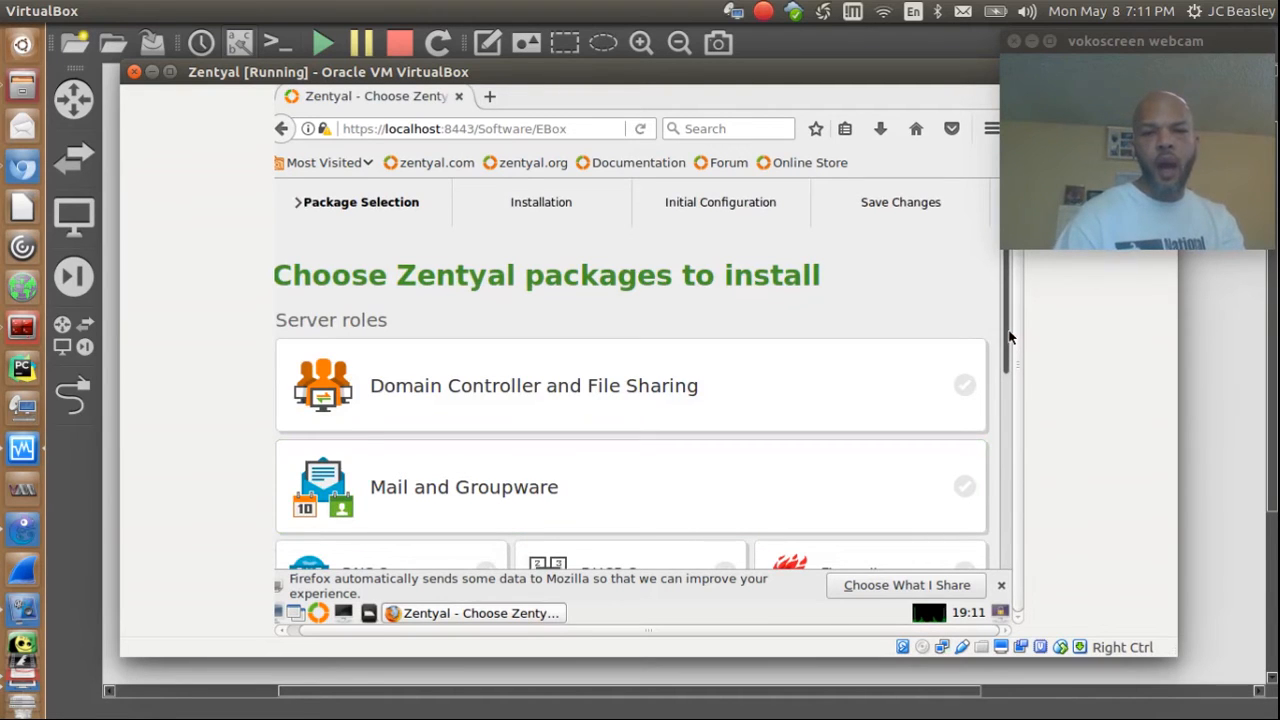
left_click_drag(1008, 337, 1001, 362)
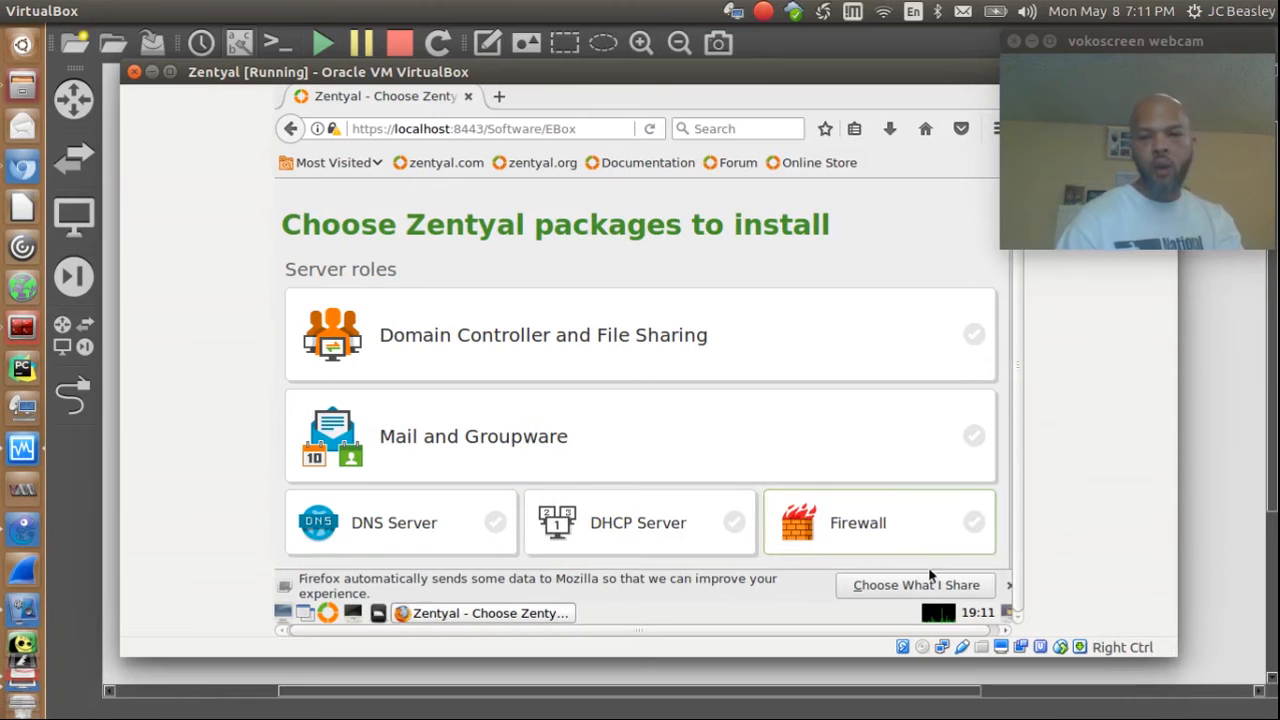
left_click_drag(1006, 383, 1003, 537)
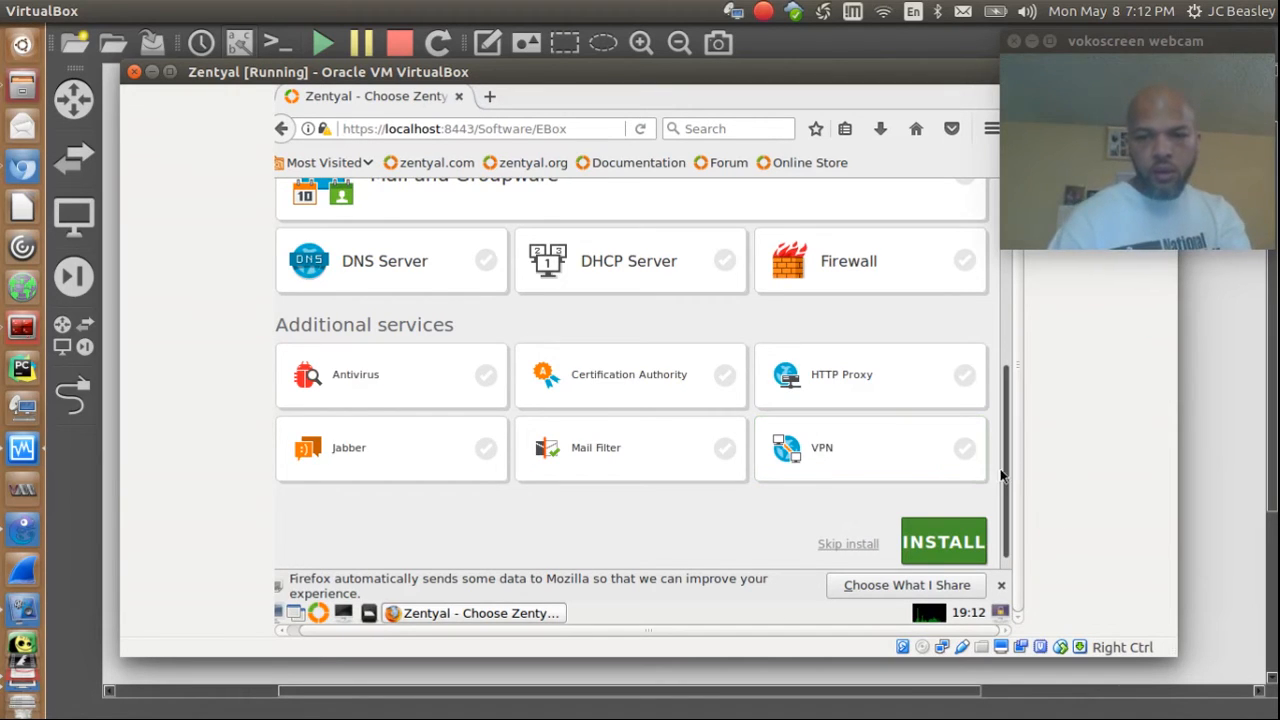
left_click_drag(1008, 476, 1006, 341)
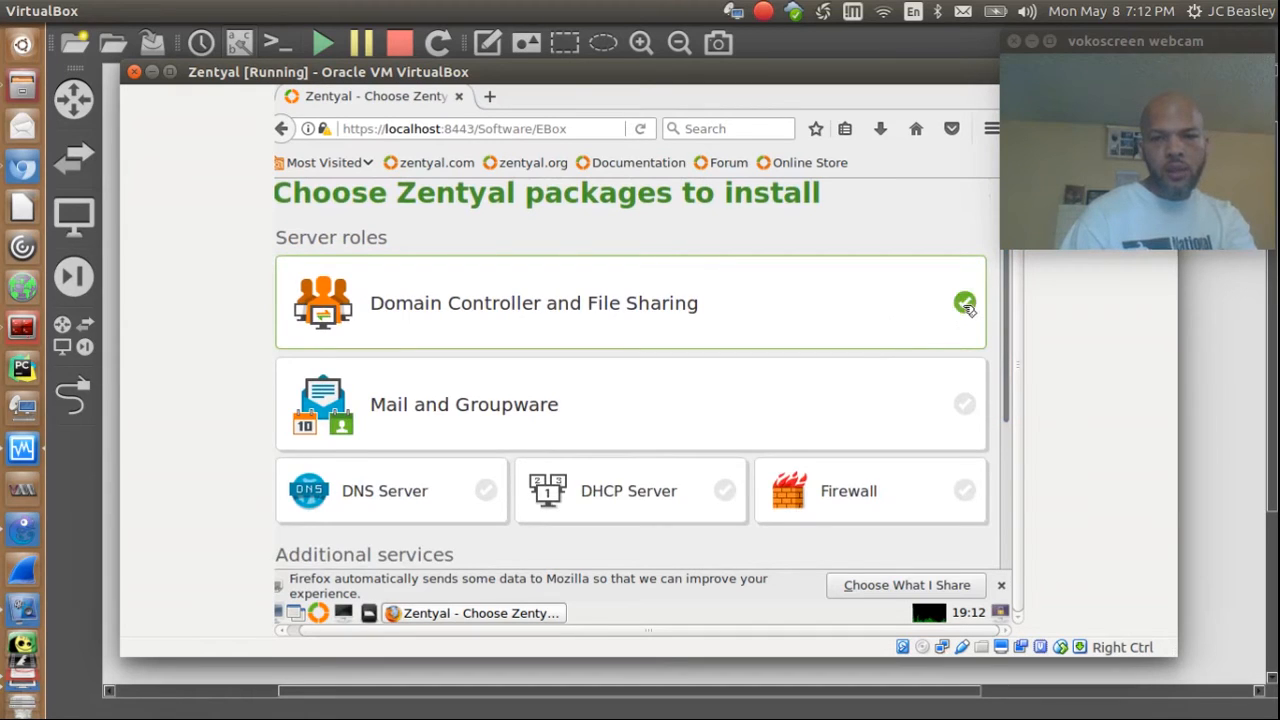
Step: Tick DNS Server, DHCP Server, VPN and Certification Authority, then start the install
left_click(488, 492)
left_click(725, 492)
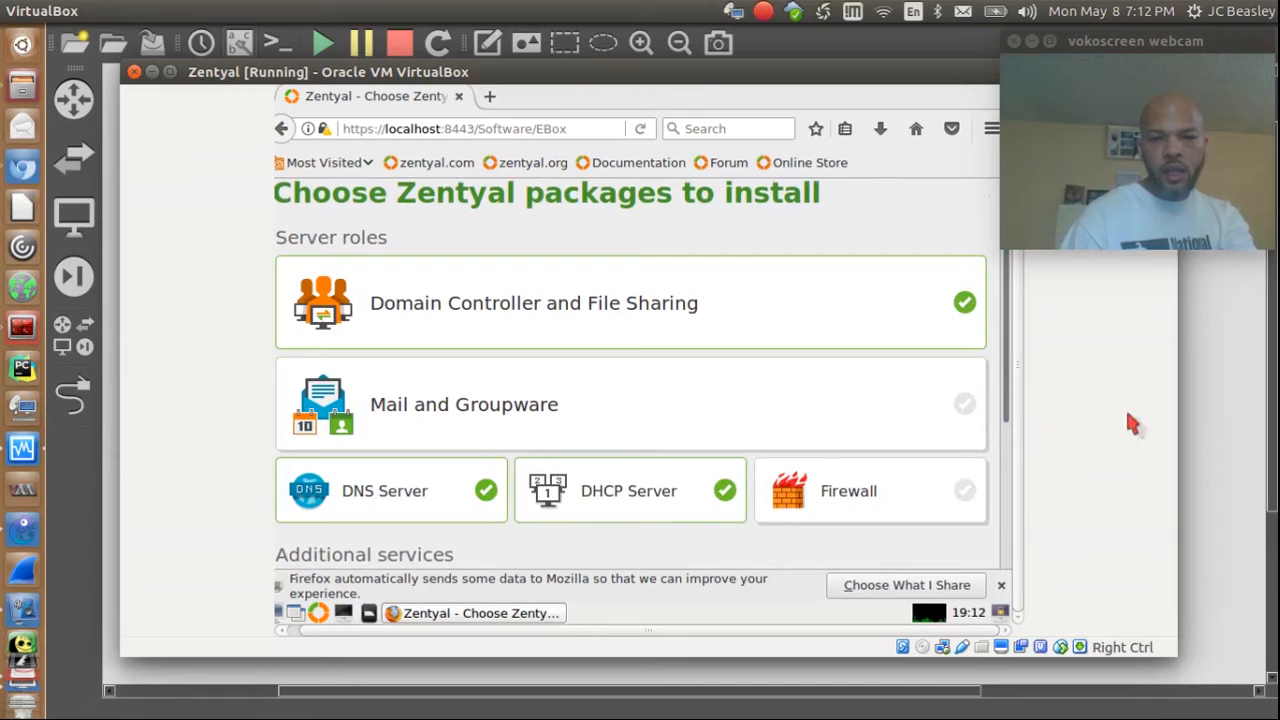
left_click_drag(1006, 409, 1008, 534)
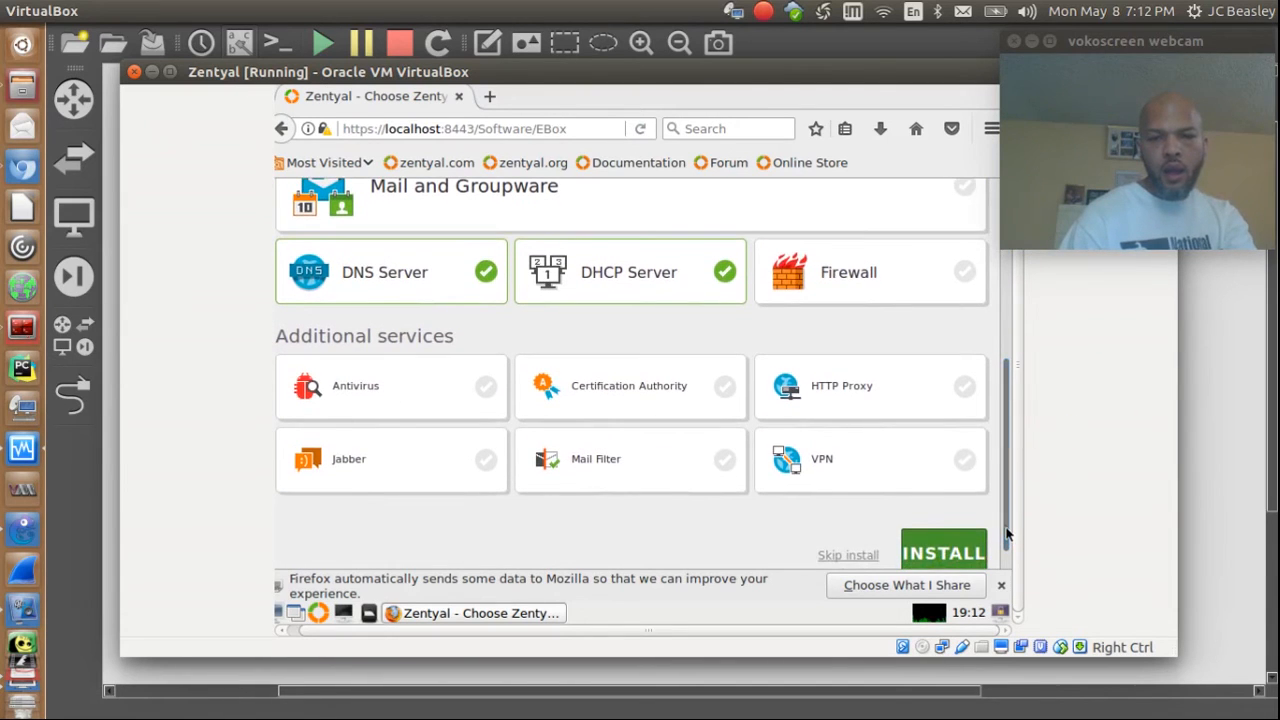
left_click(966, 464)
left_click(723, 385)
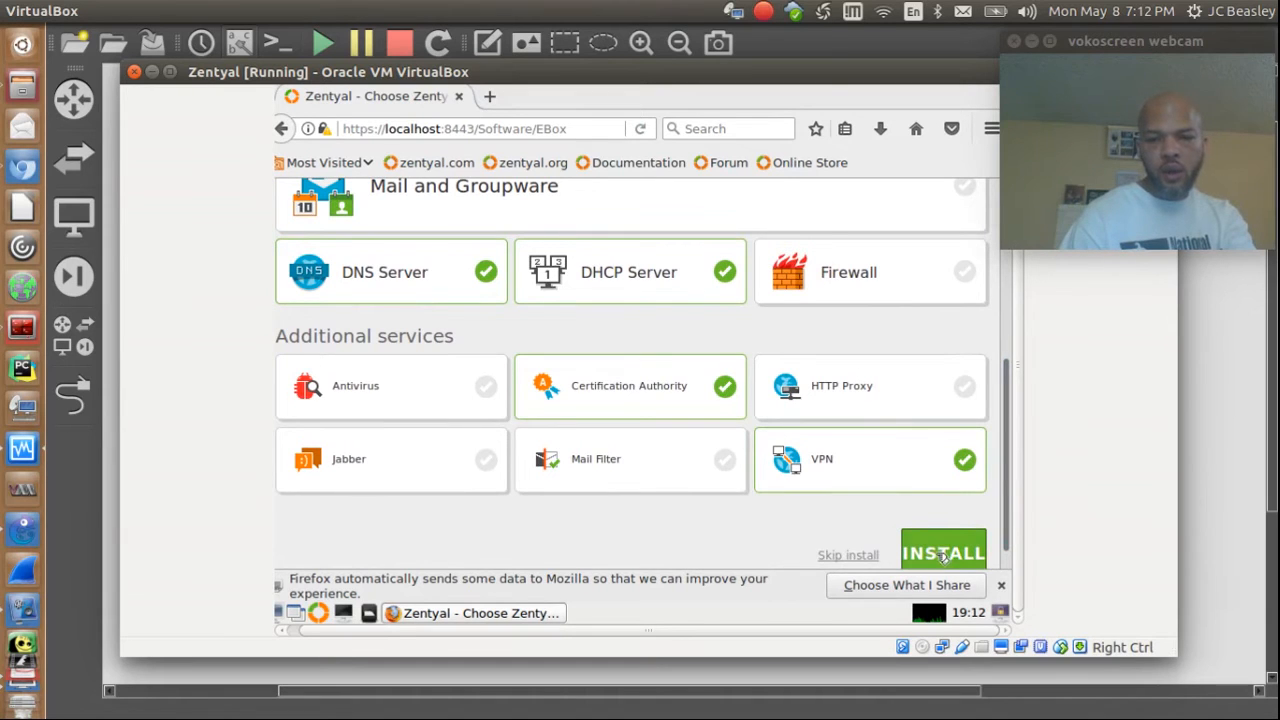
left_click_drag(1005, 514, 970, 550)
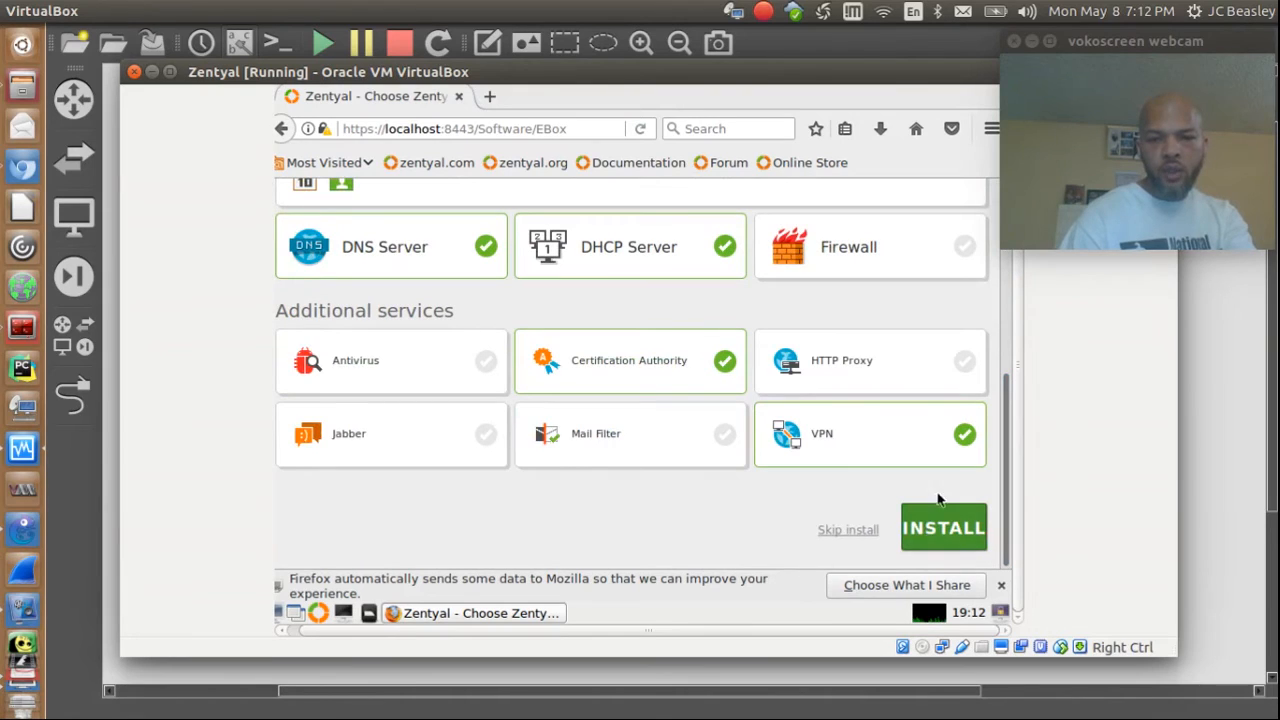
left_click(945, 531)
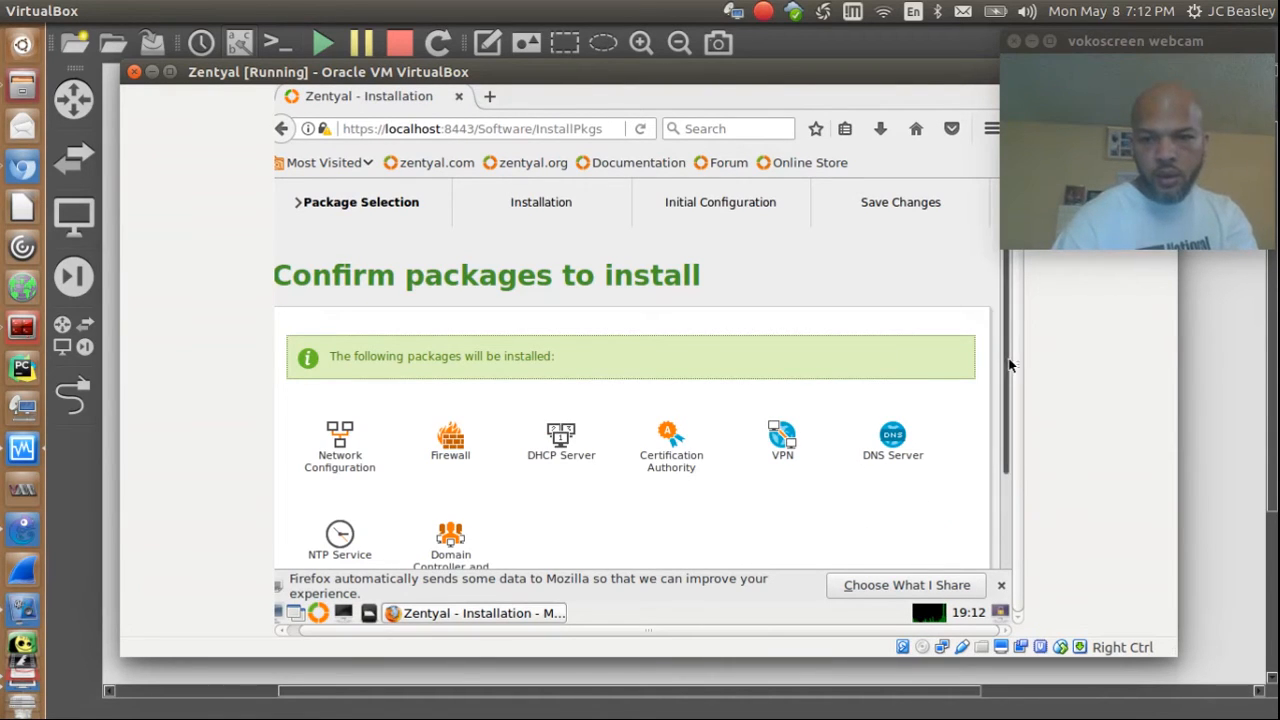
scroll(1012, 434, "down", 2)
scroll(980, 425, "up", 2)
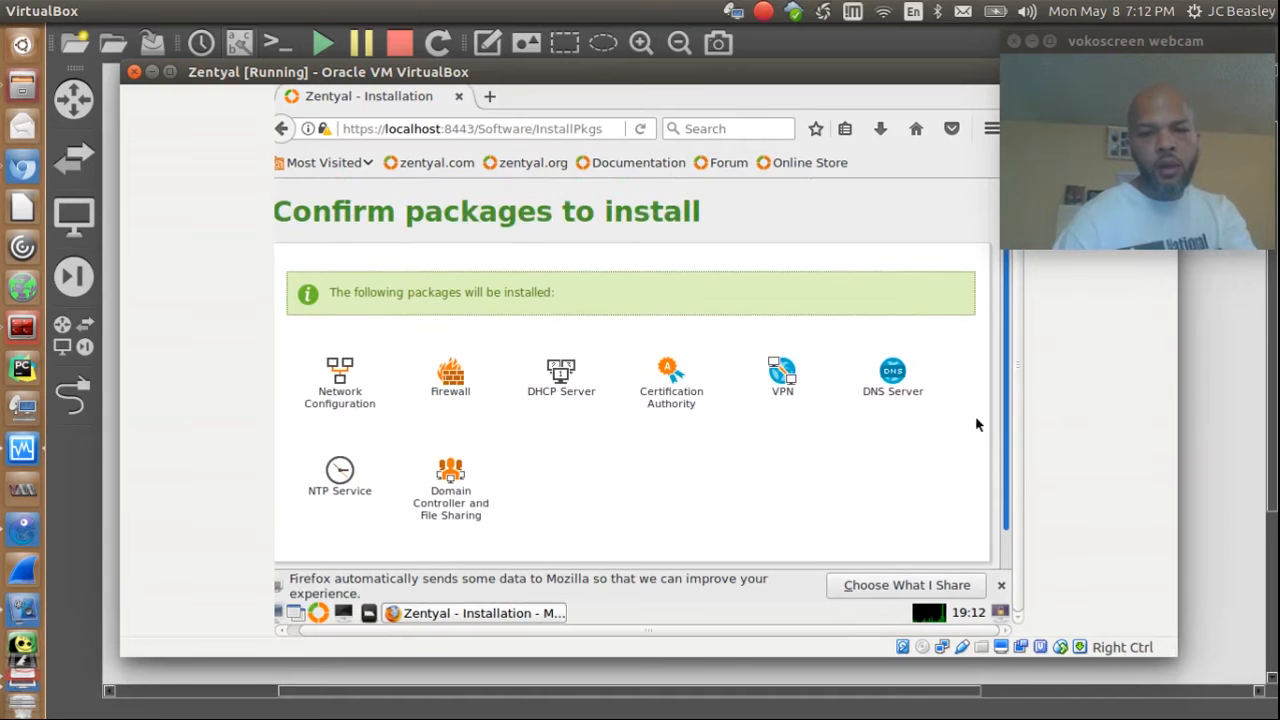
scroll(986, 451, "down", 2)
scroll(985, 432, "up", 2)
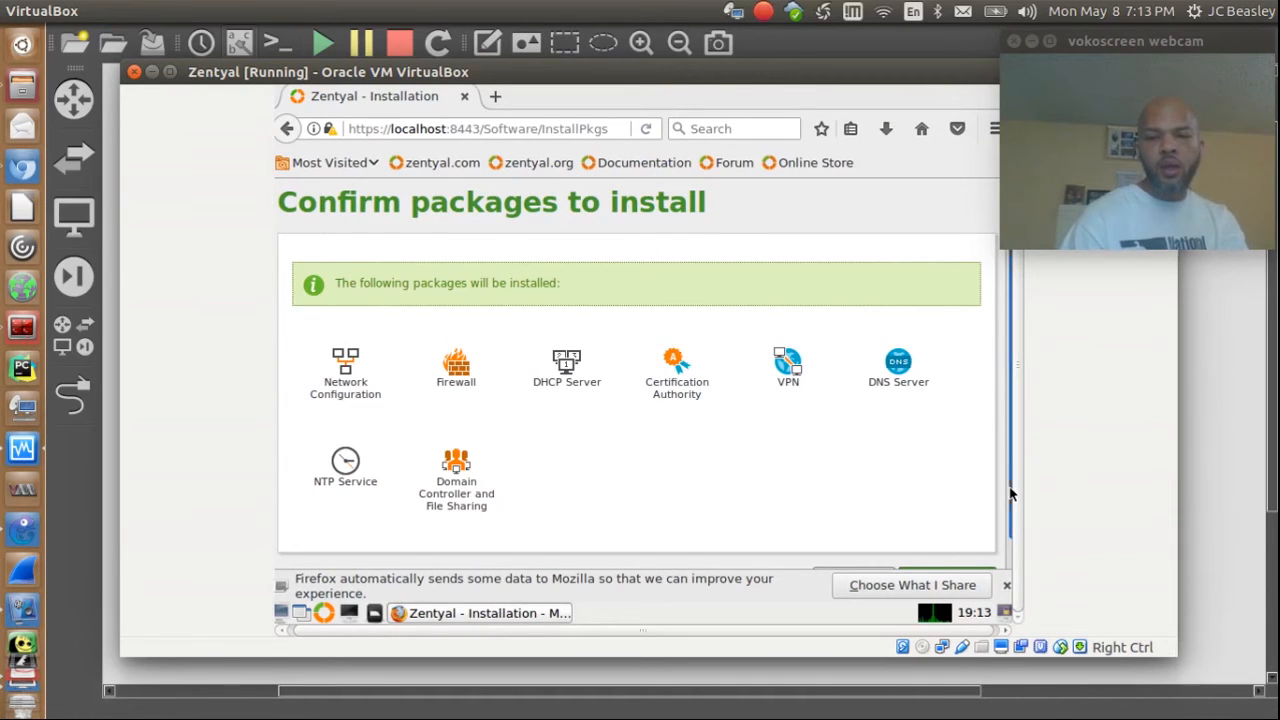
scroll(1010, 495, "down", 2)
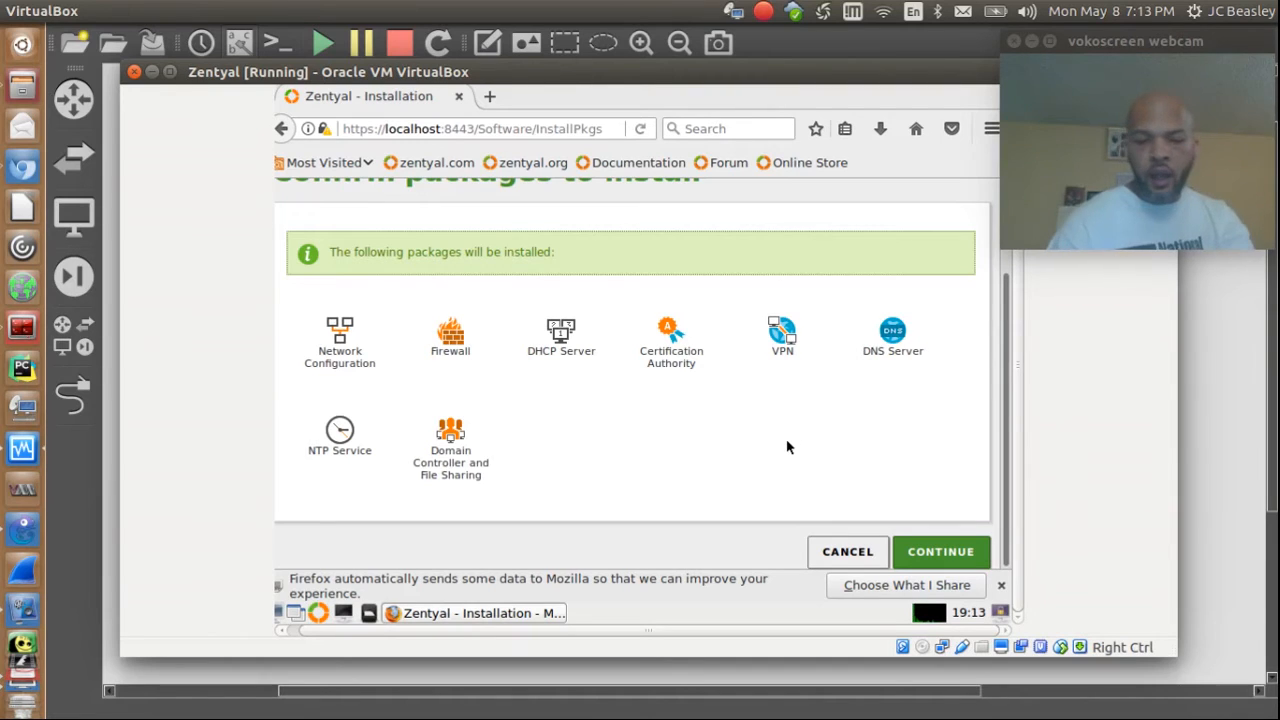
left_click(952, 554)
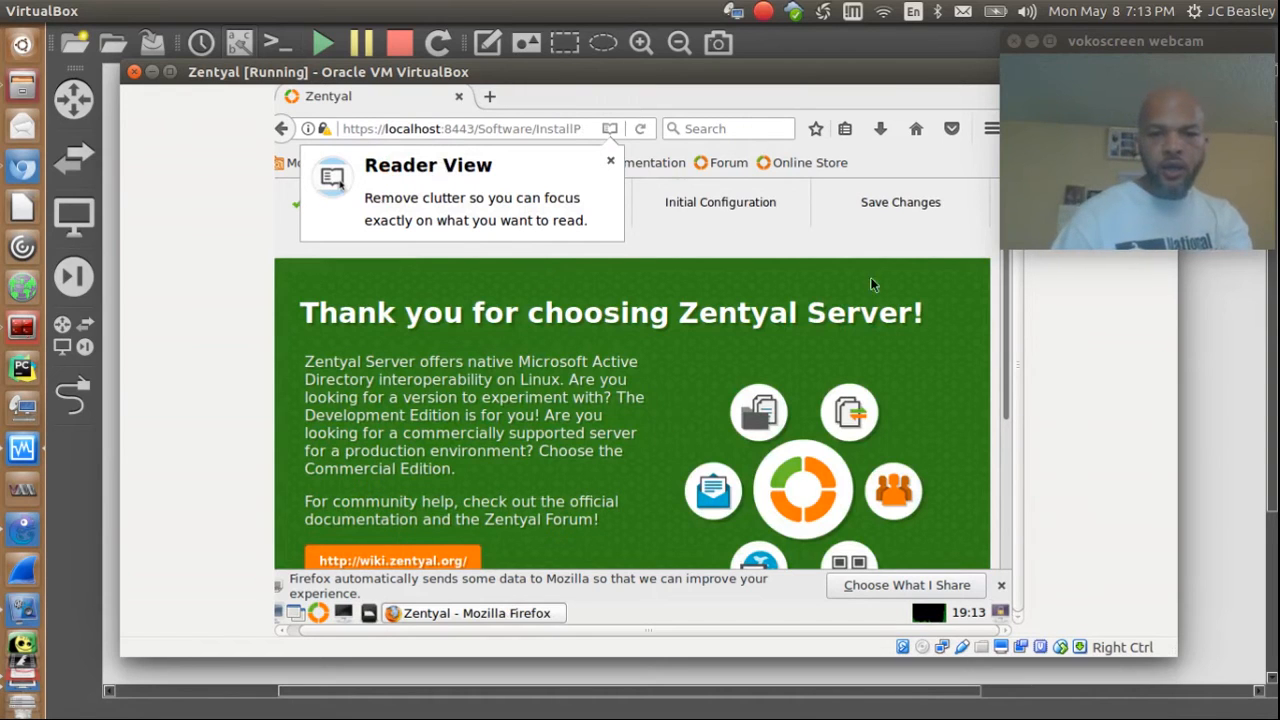
Step: Let the confirmed Zentyal packages install while the progress slideshow runs
left_click_drag(1008, 338, 1033, 501)
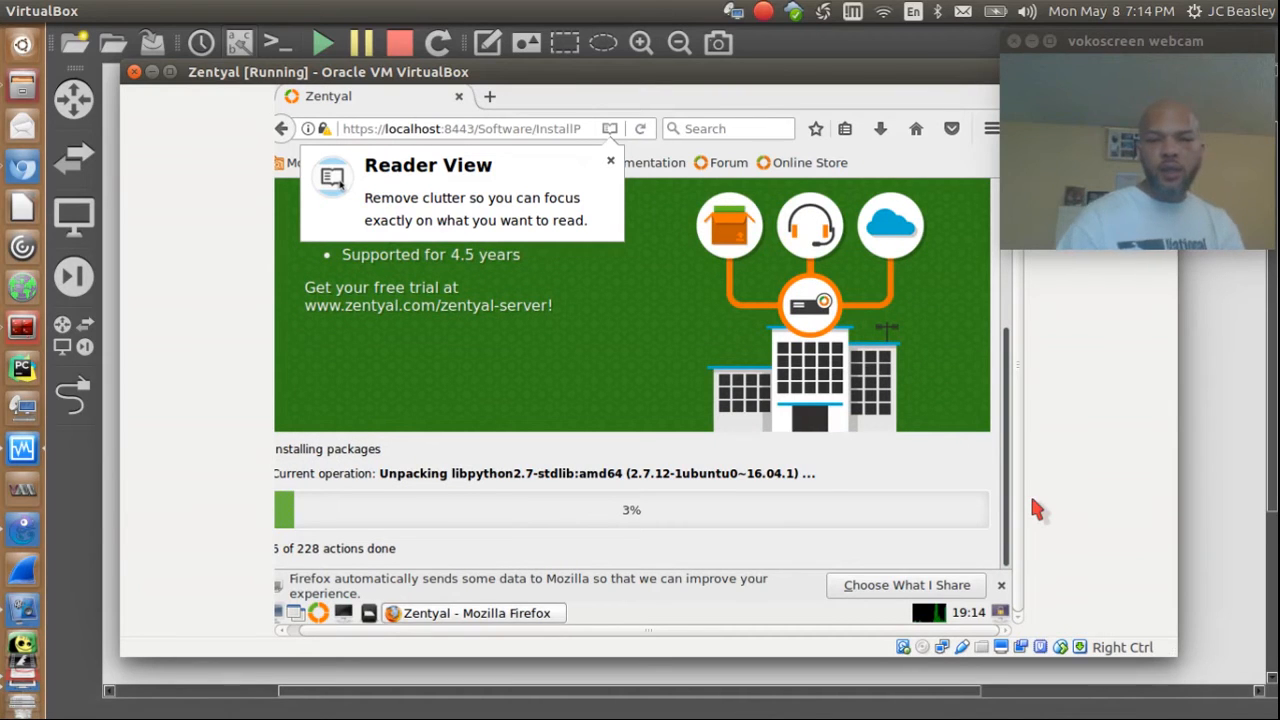
left_click_drag(1006, 480, 1016, 378)
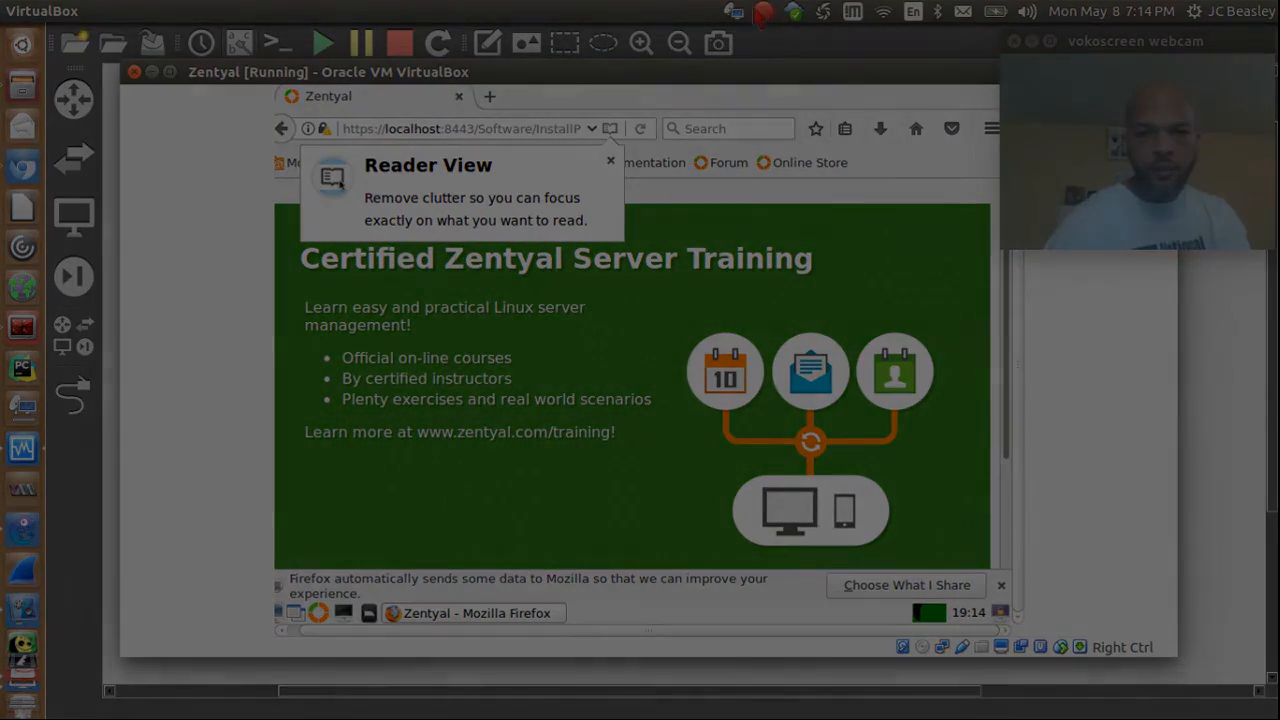
left_click(763, 11)
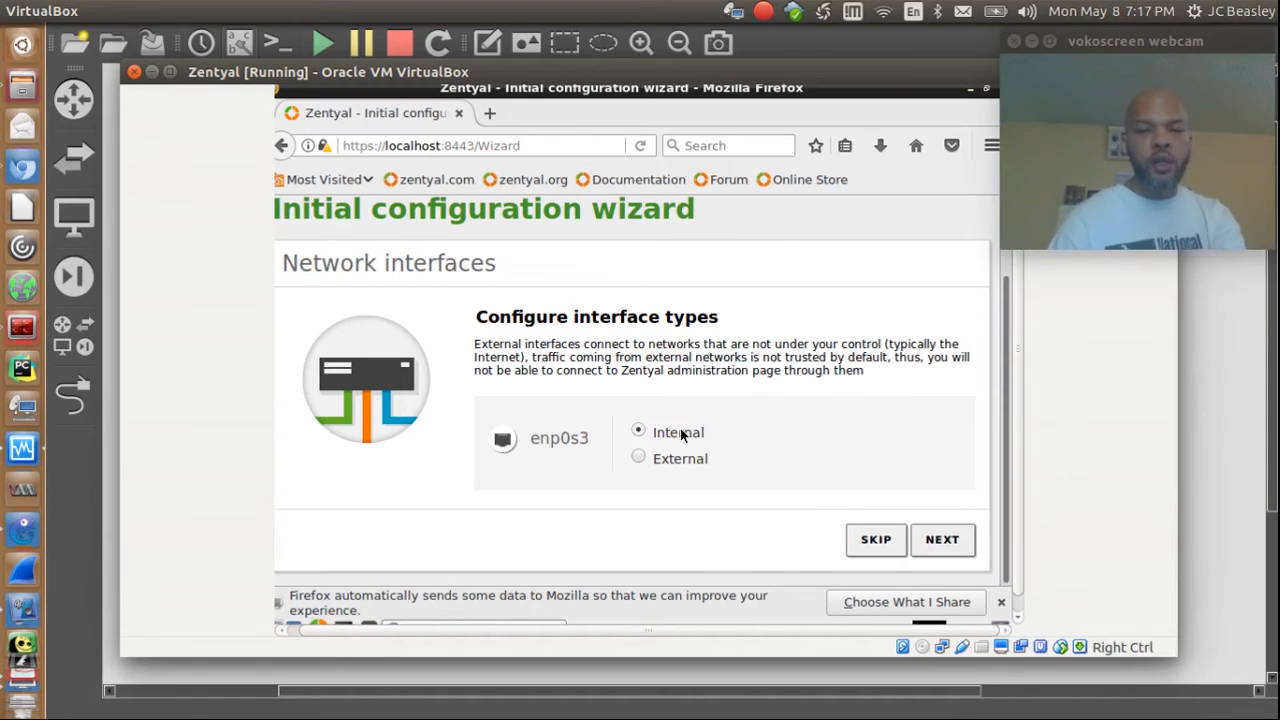
Step: Set enp0s3's addressing method to Static, then bring up the R1 router console
left_click(940, 539)
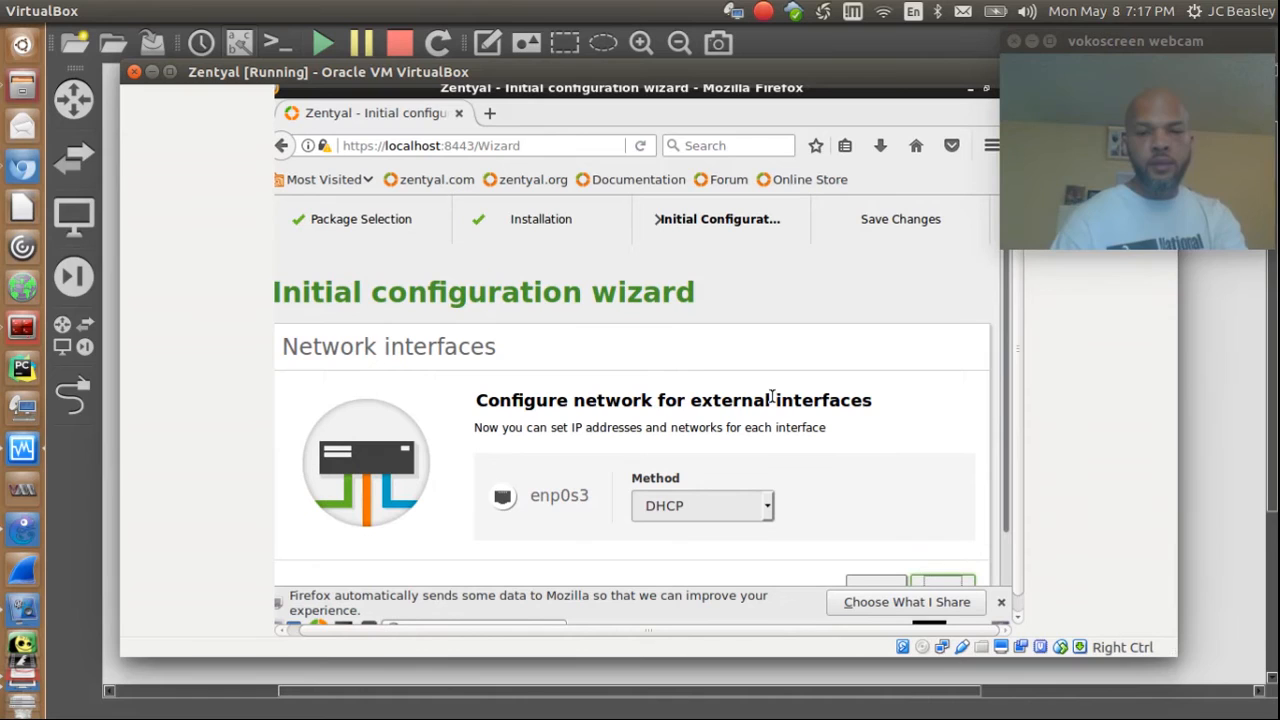
scroll(995, 410, "down", 1)
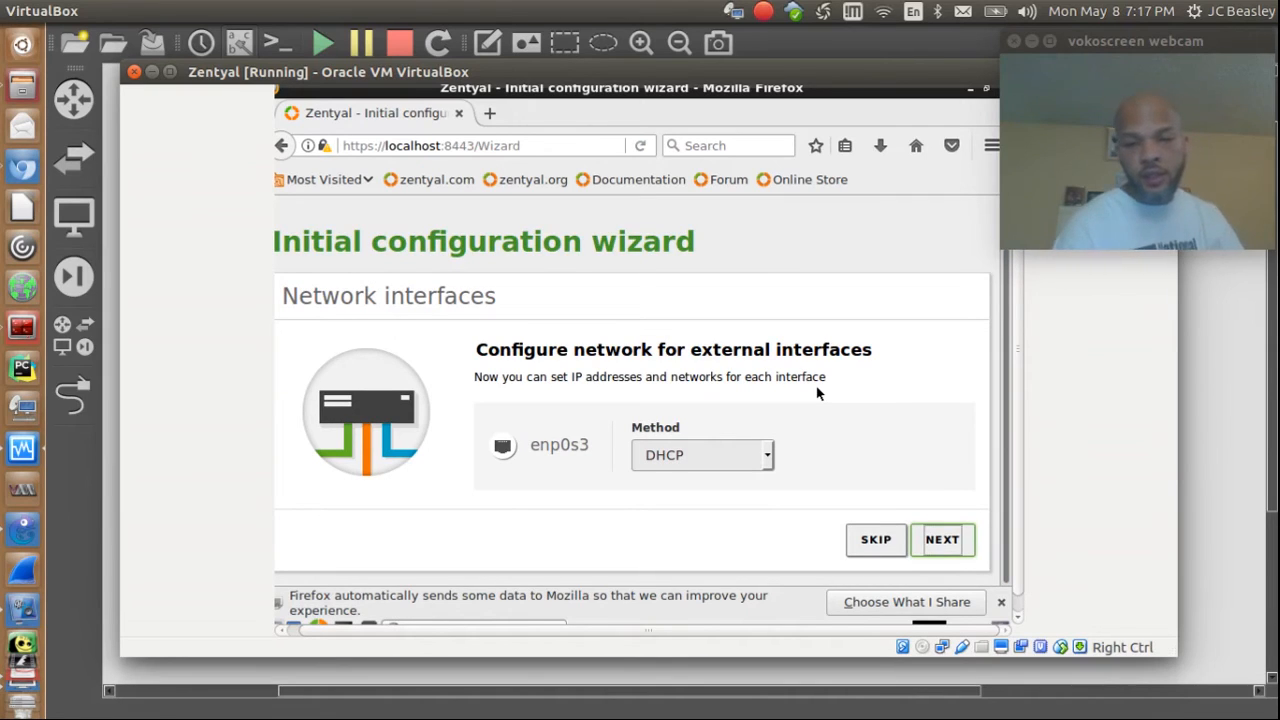
left_click(767, 454)
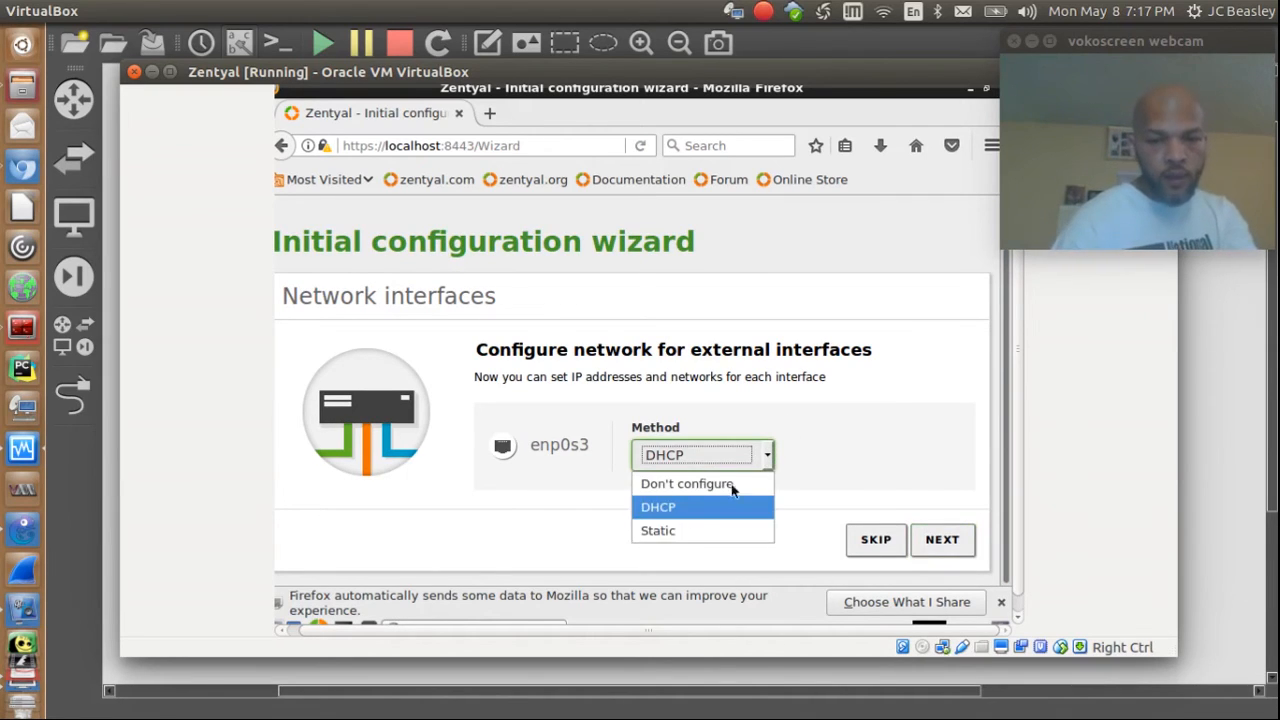
left_click(674, 527)
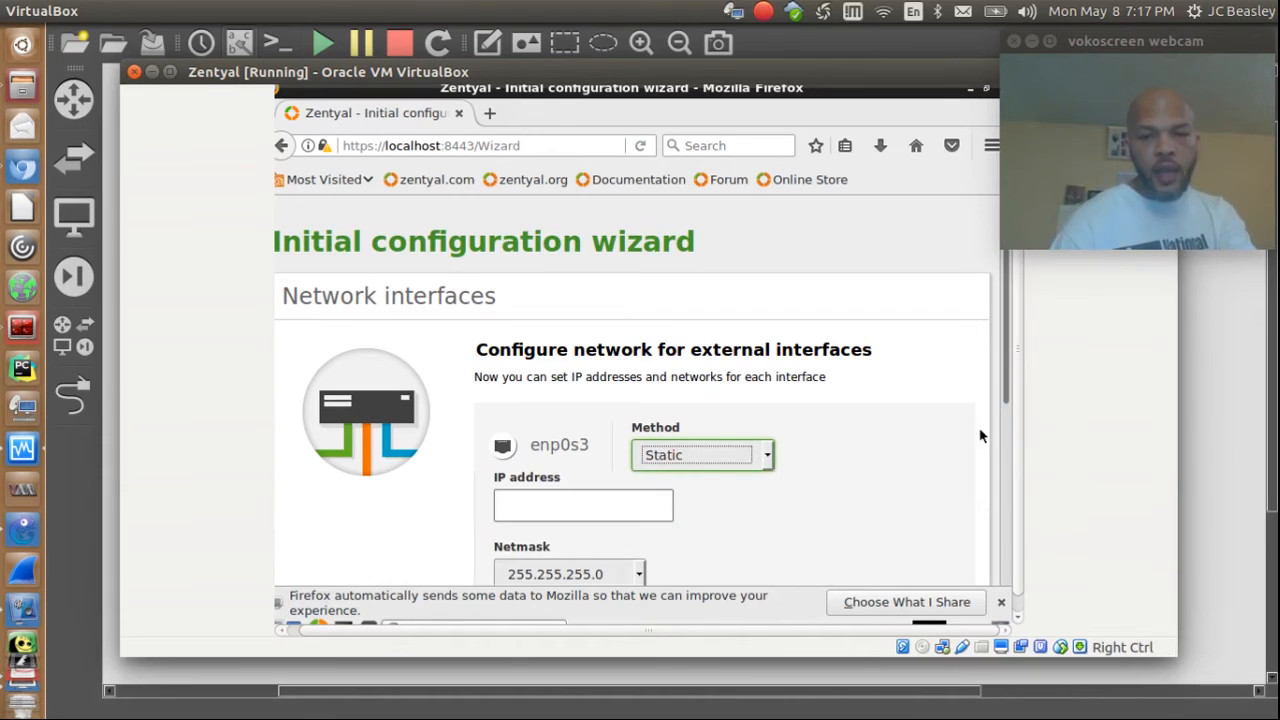
scroll(995, 438, "down", 2)
left_click(572, 392)
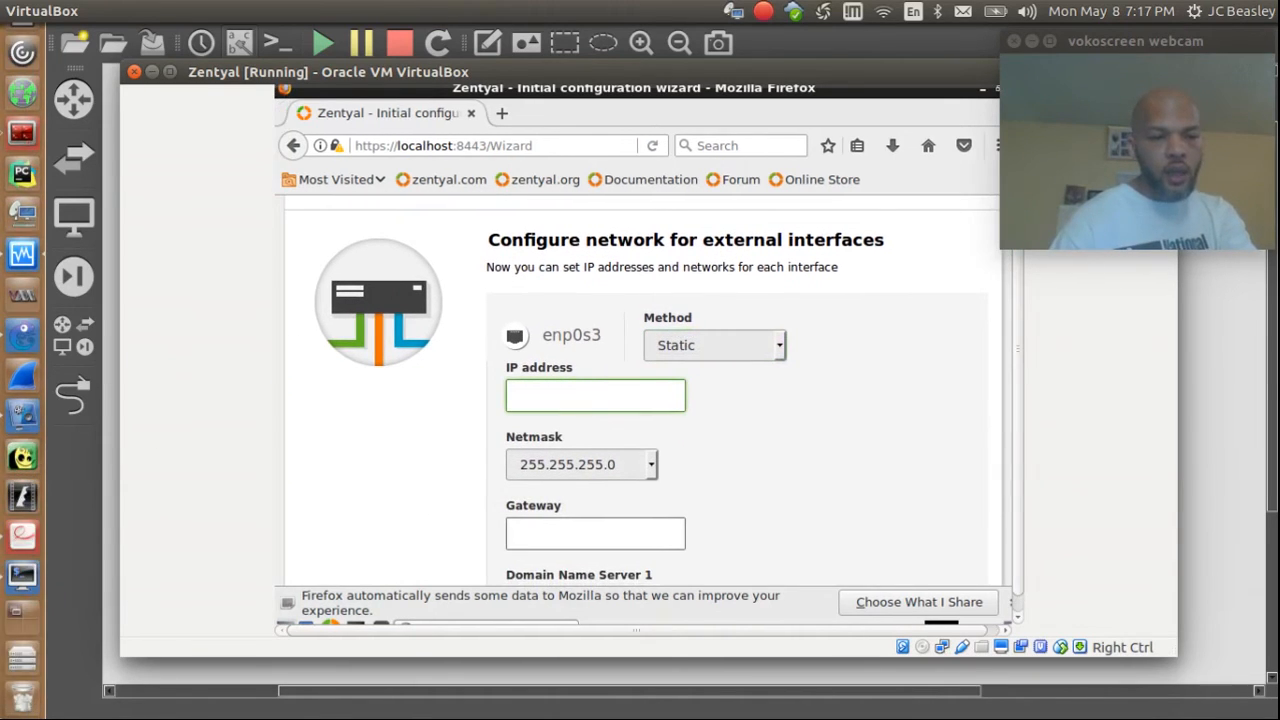
left_click(19, 579)
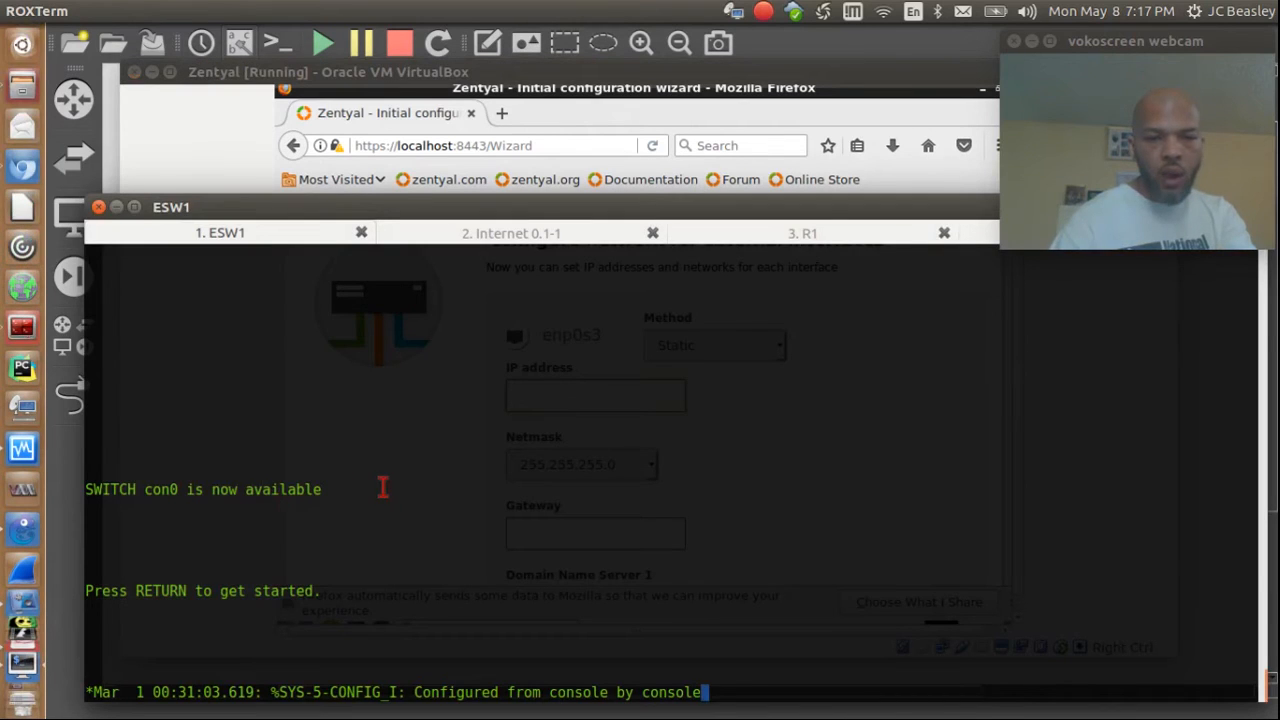
left_click(805, 232)
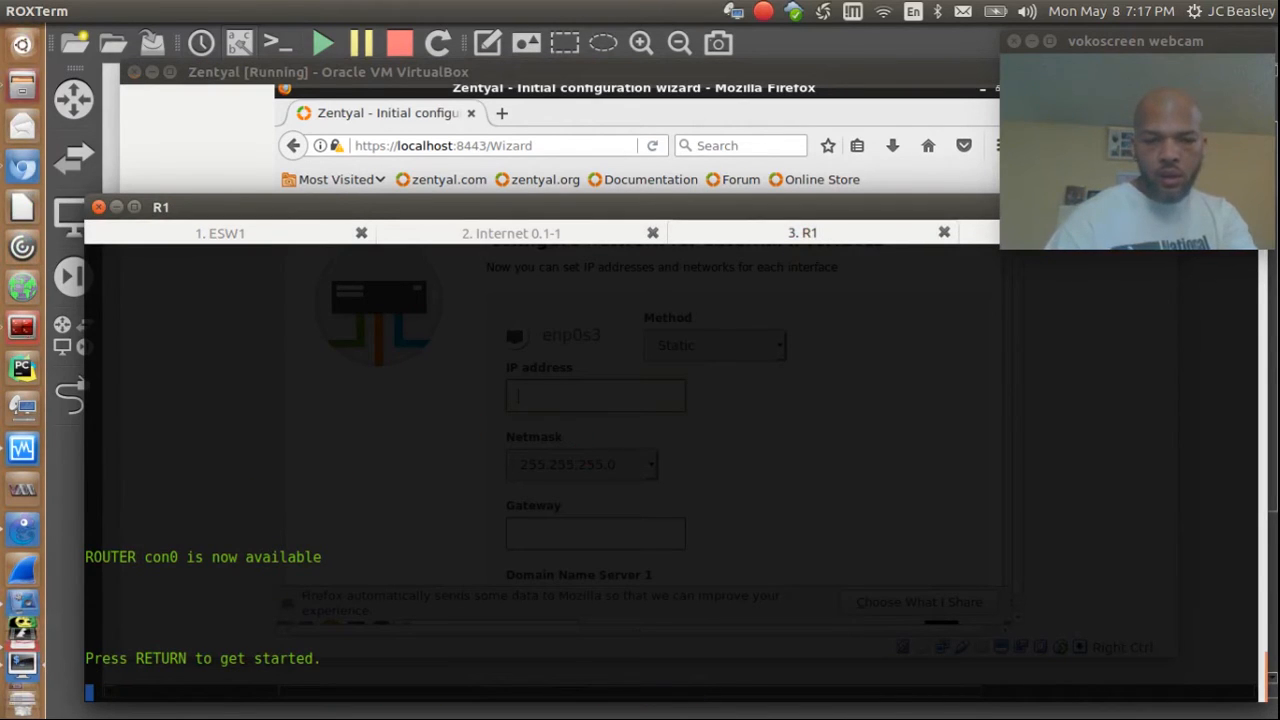
Step: Log into R1's console and enter privileged mode with 'en'
key("Return")
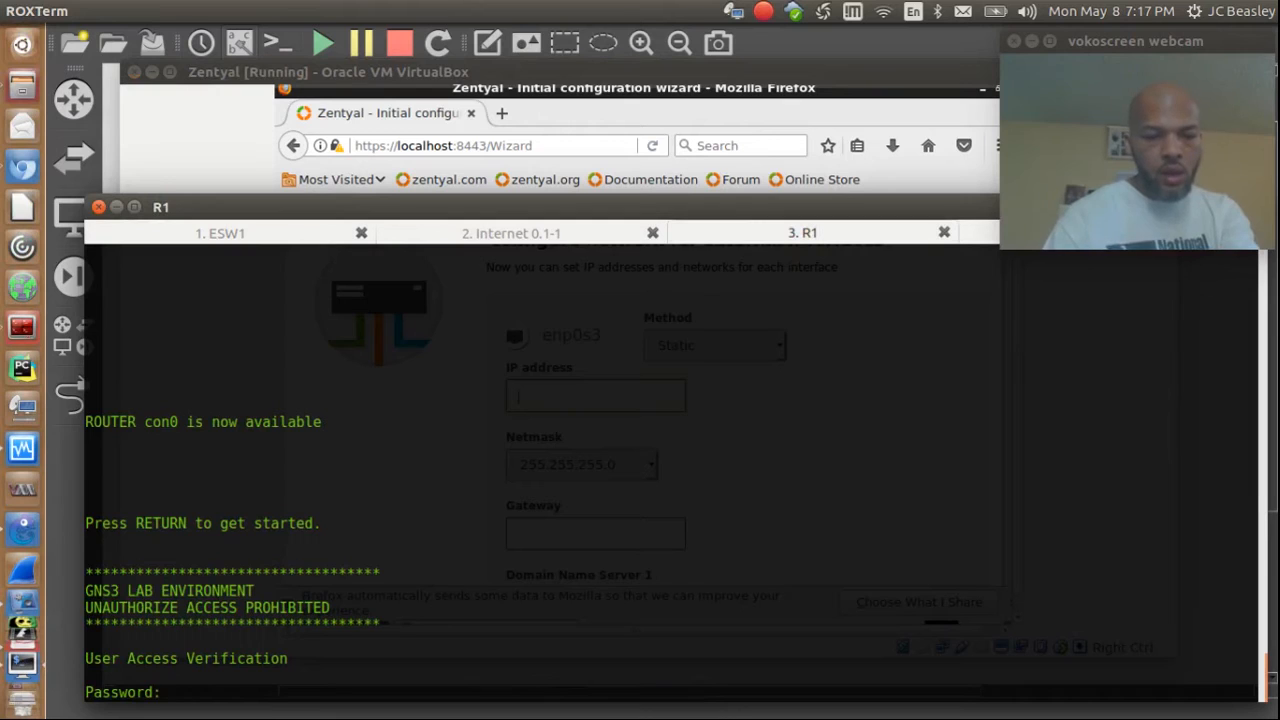
key("Return")
type("en")
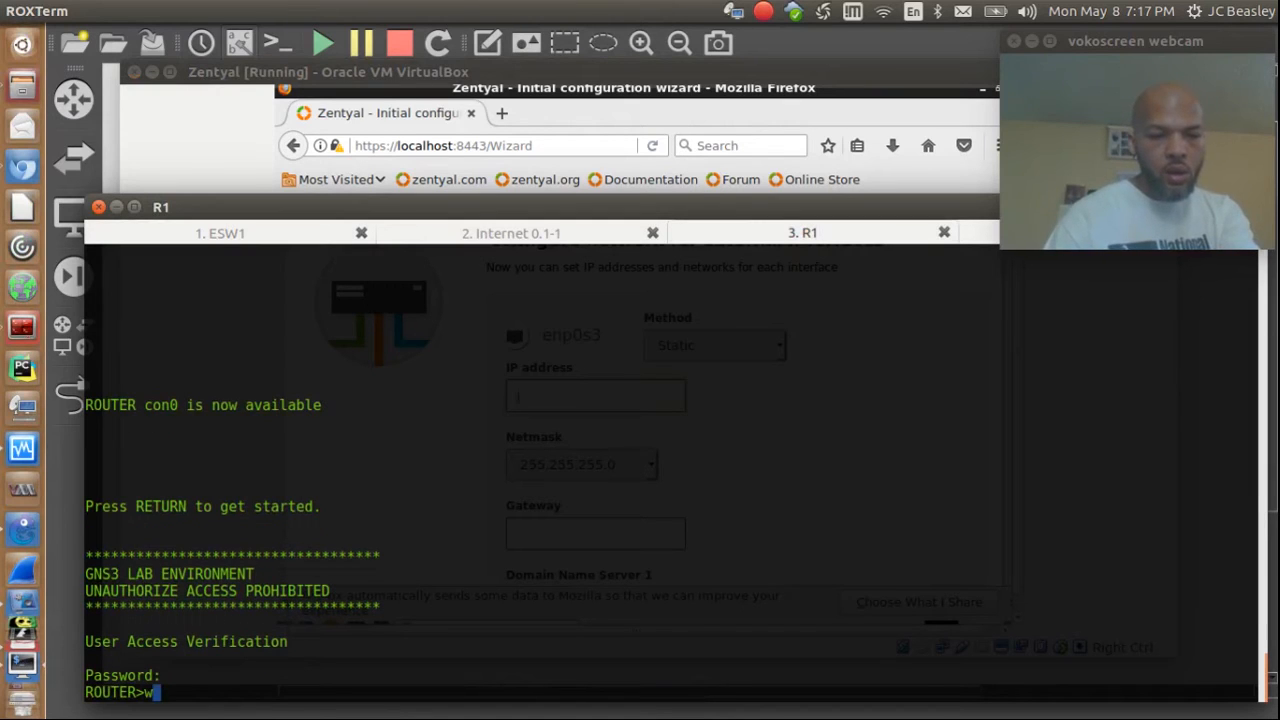
key("Return")
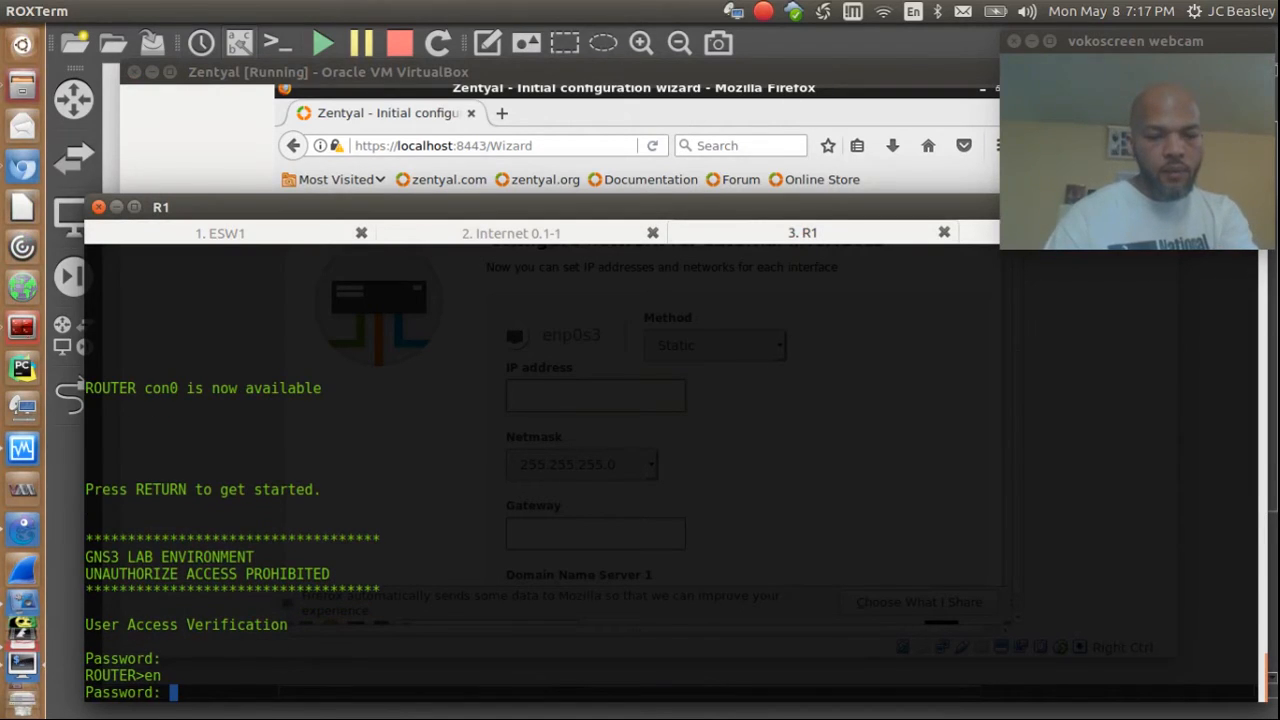
key("Return")
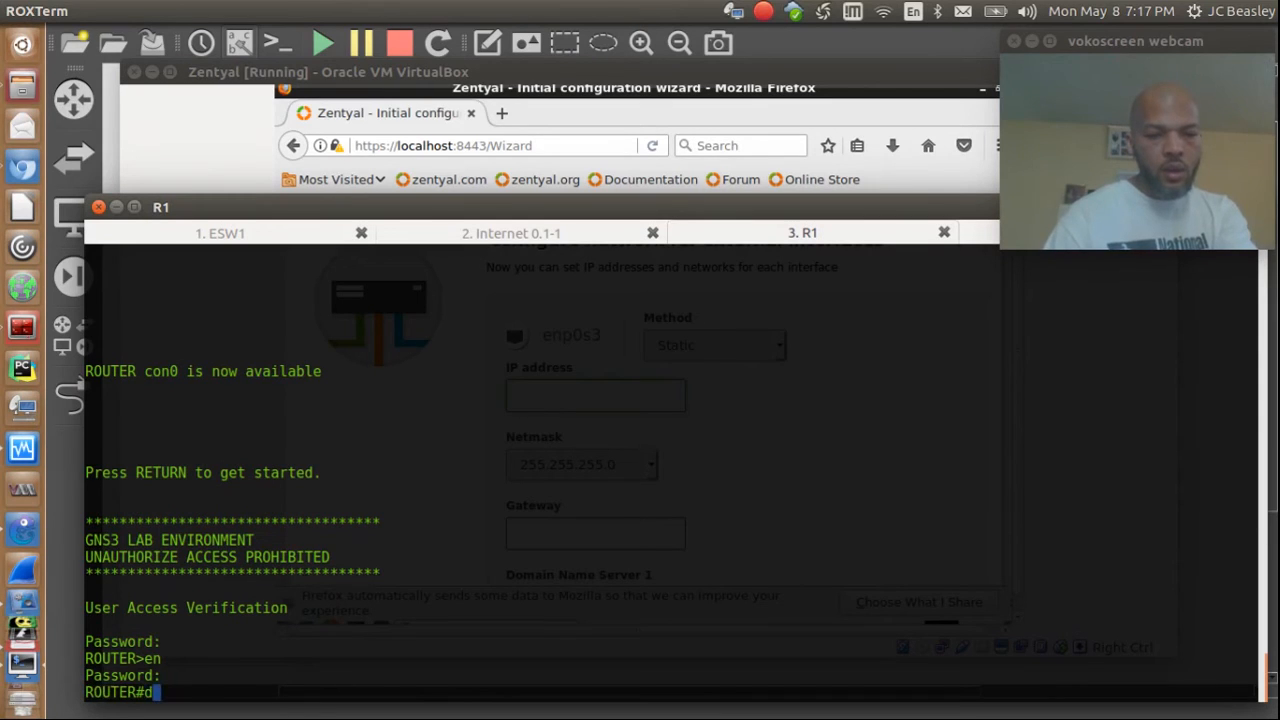
Step: Show R1's DHCP leases and pools, with VLAN1 reporting 2 leased addresses
type("sho ip dh")
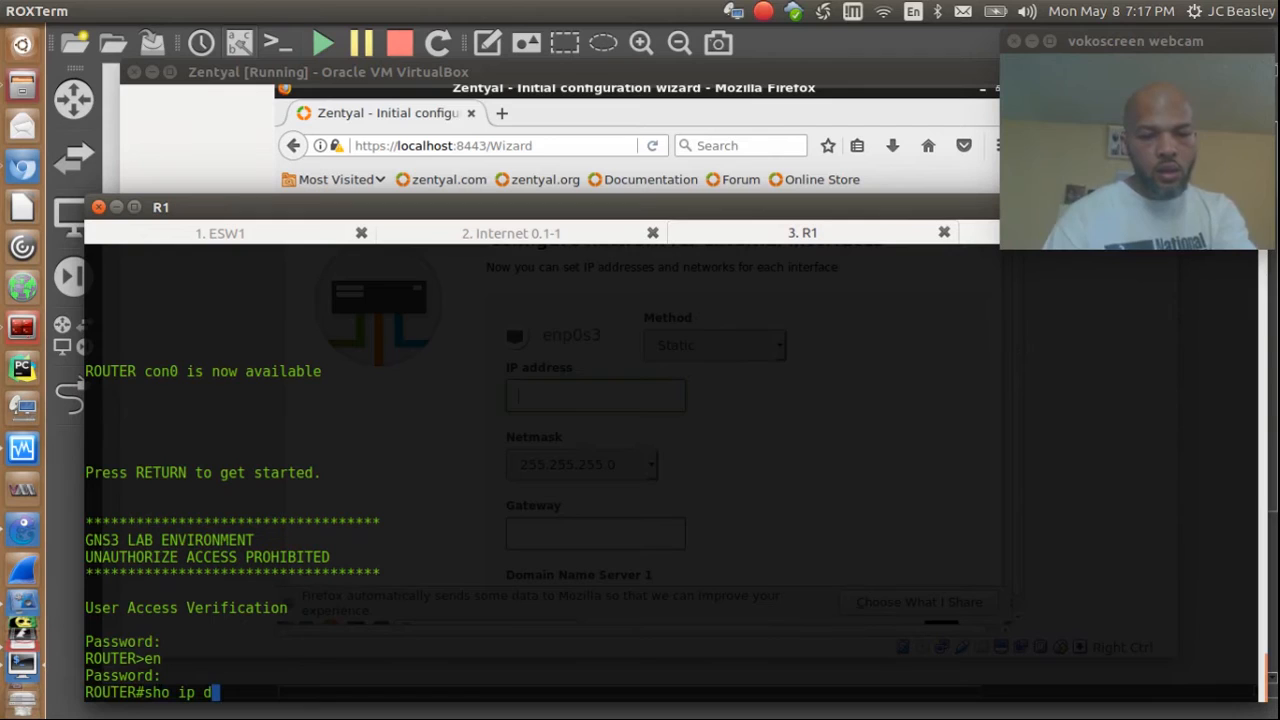
type("cp lea")
key("Return")
key("Up")
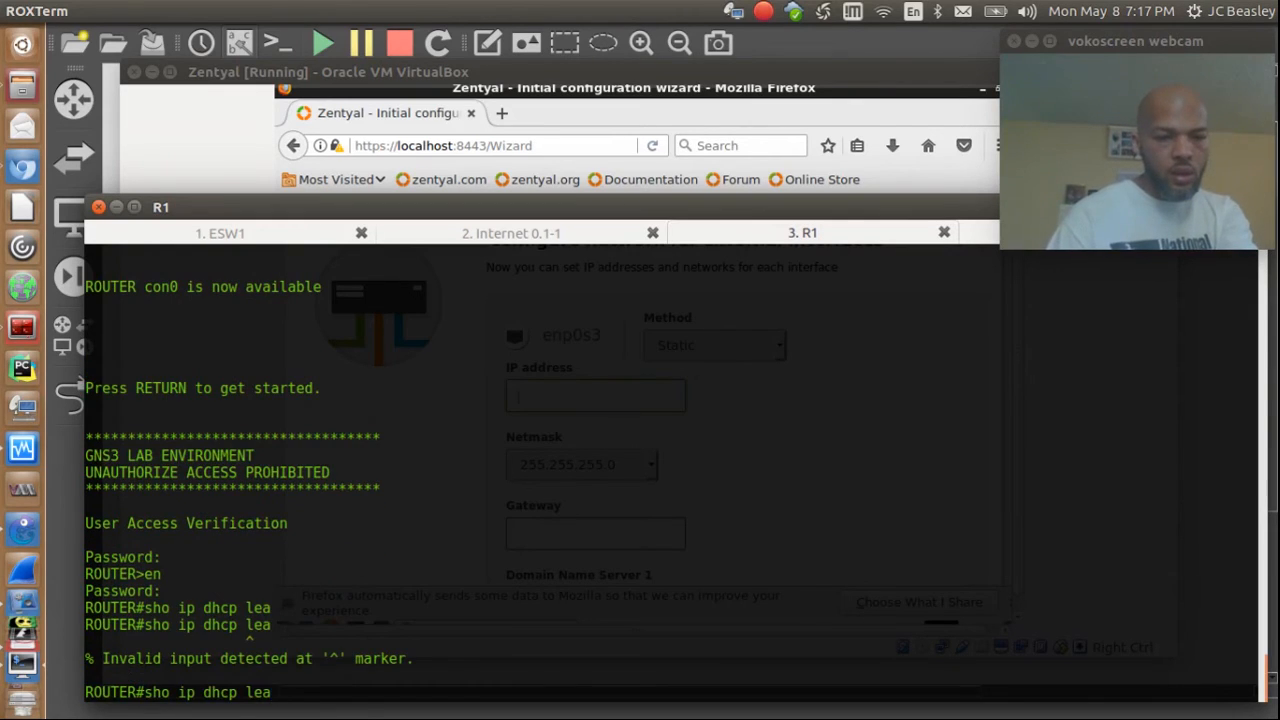
key("Tab")
key("BackSpace")
key("BackSpace")
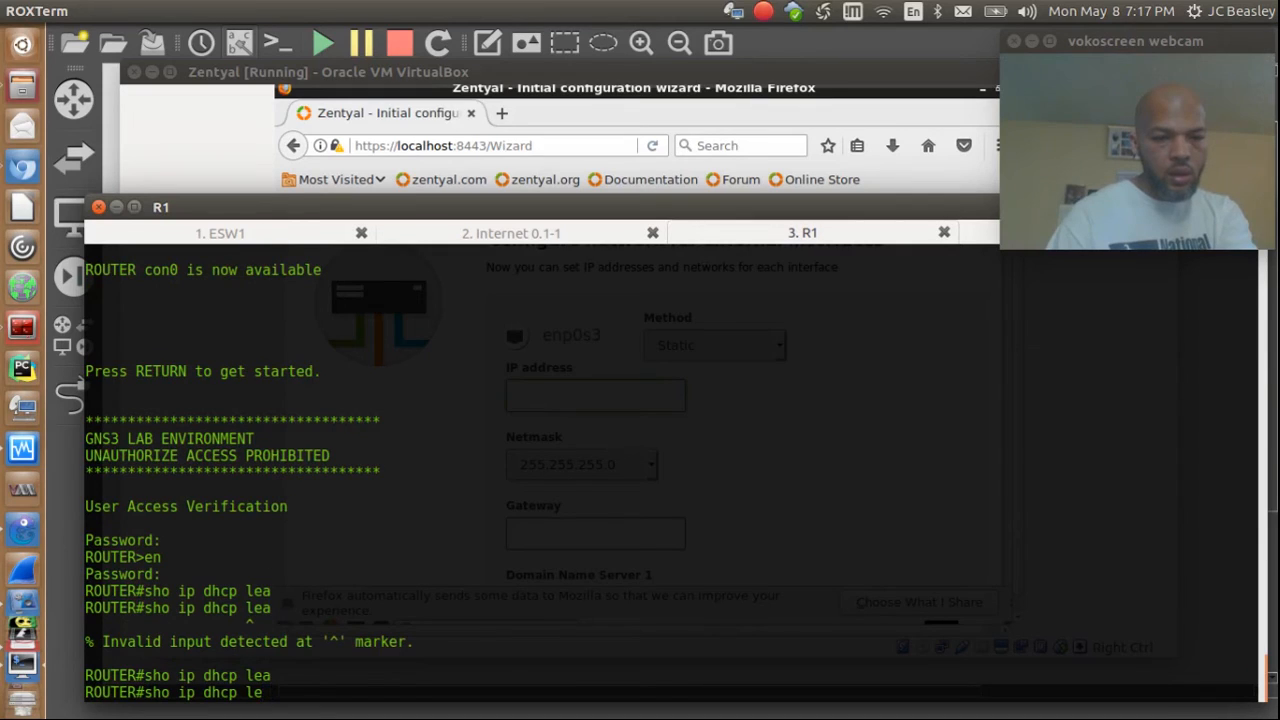
key("BackSpace")
key("BackSpace")
key("BackSpace")
key("BackSpace")
key("BackSpace")
key("BackSpace")
key("BackSpace")
key("BackSpace")
key("BackSpace")
key("BackSpace")
key("BackSpace")
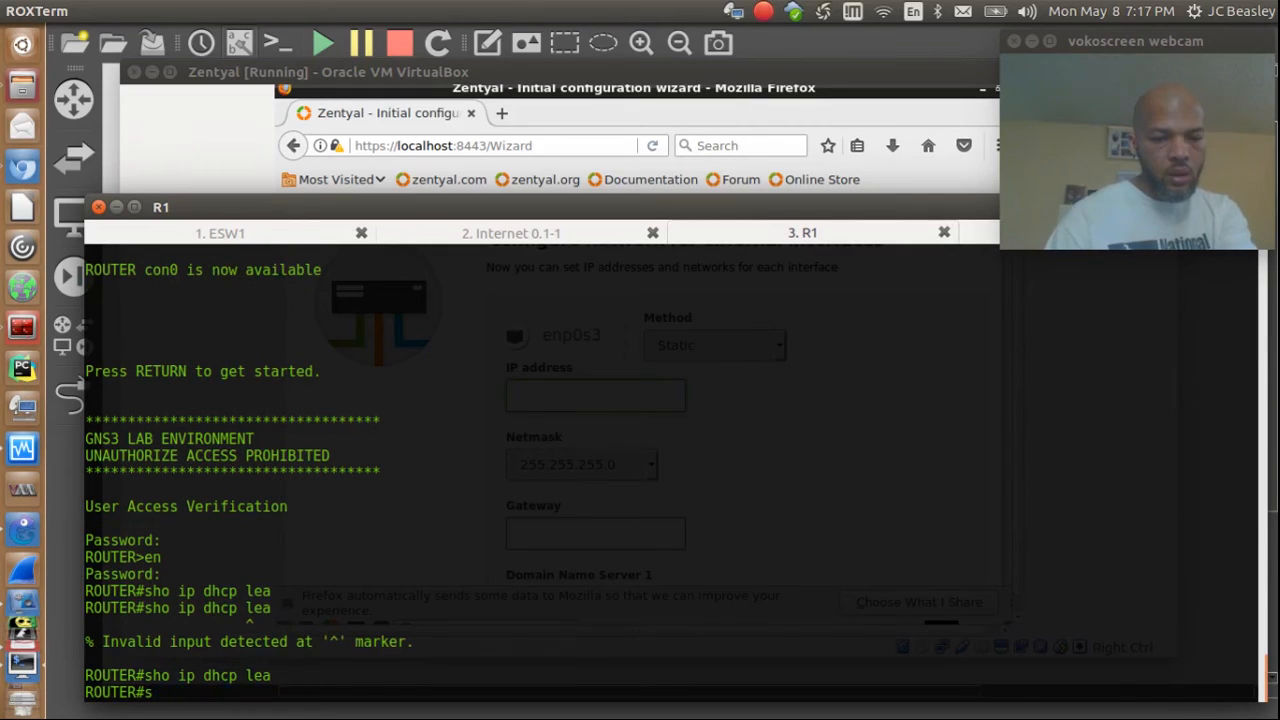
type("ip ")
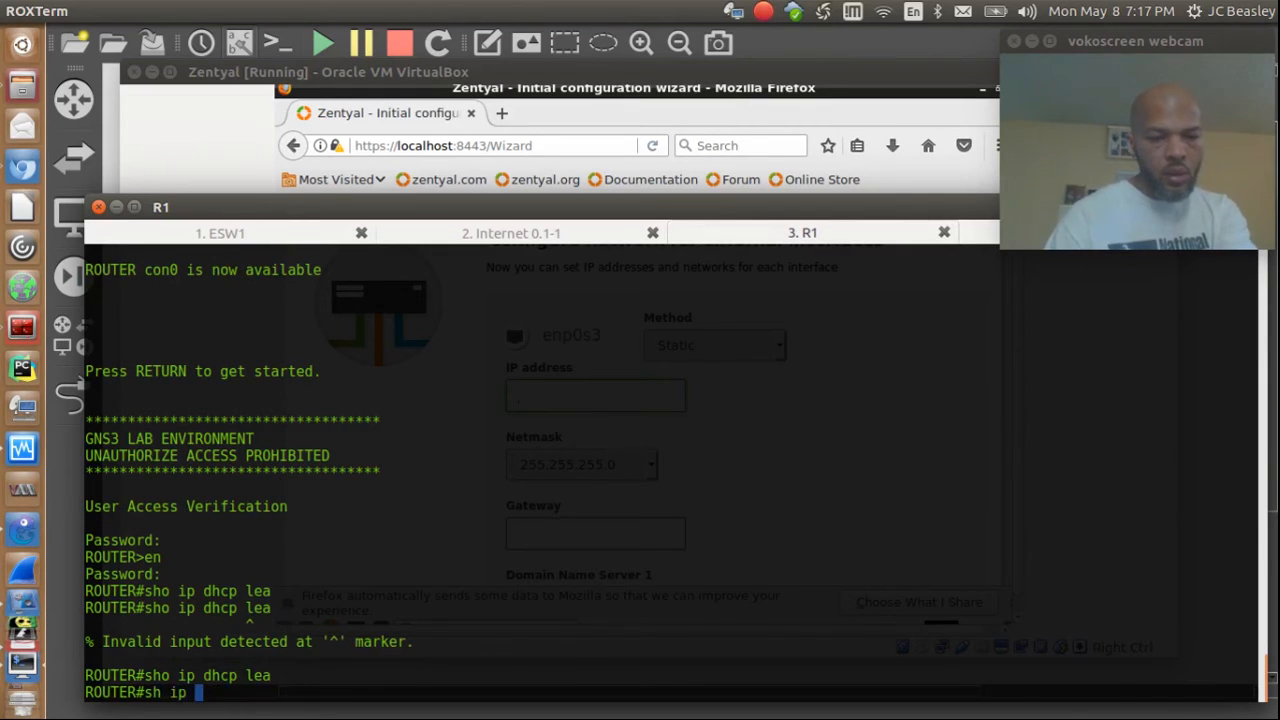
type("dhcp")
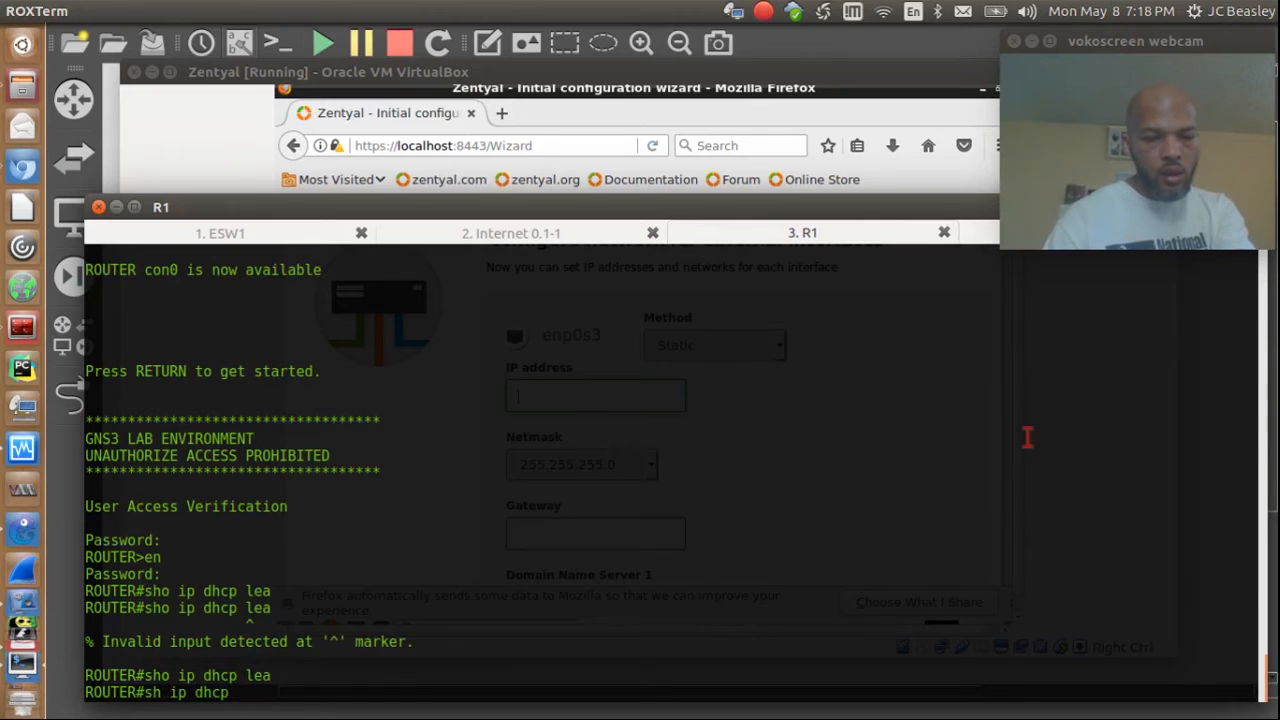
type(" poo")
key("Tab")
key("Return")
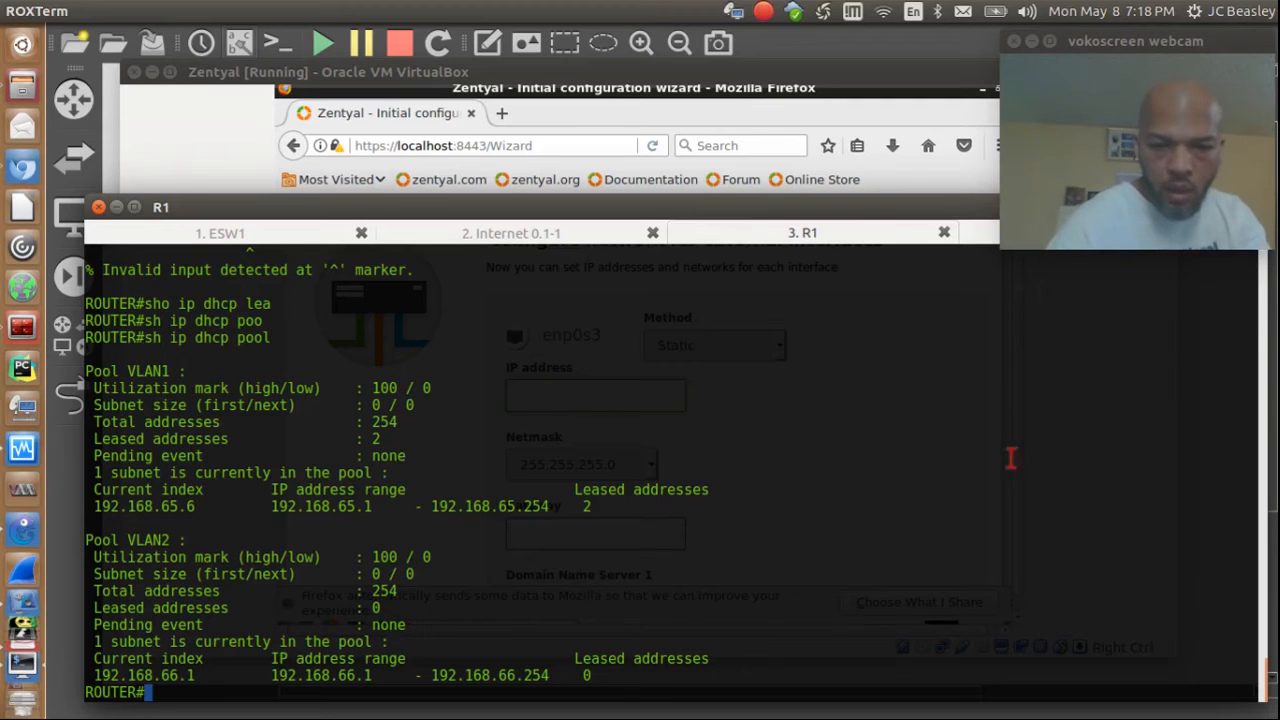
left_click(460, 238)
Step: Confirm ipterm-1 holds the lease 192.168.65.3, then return to the R1 console
left_click_drag(870, 206, 865, 295)
left_click(1040, 314)
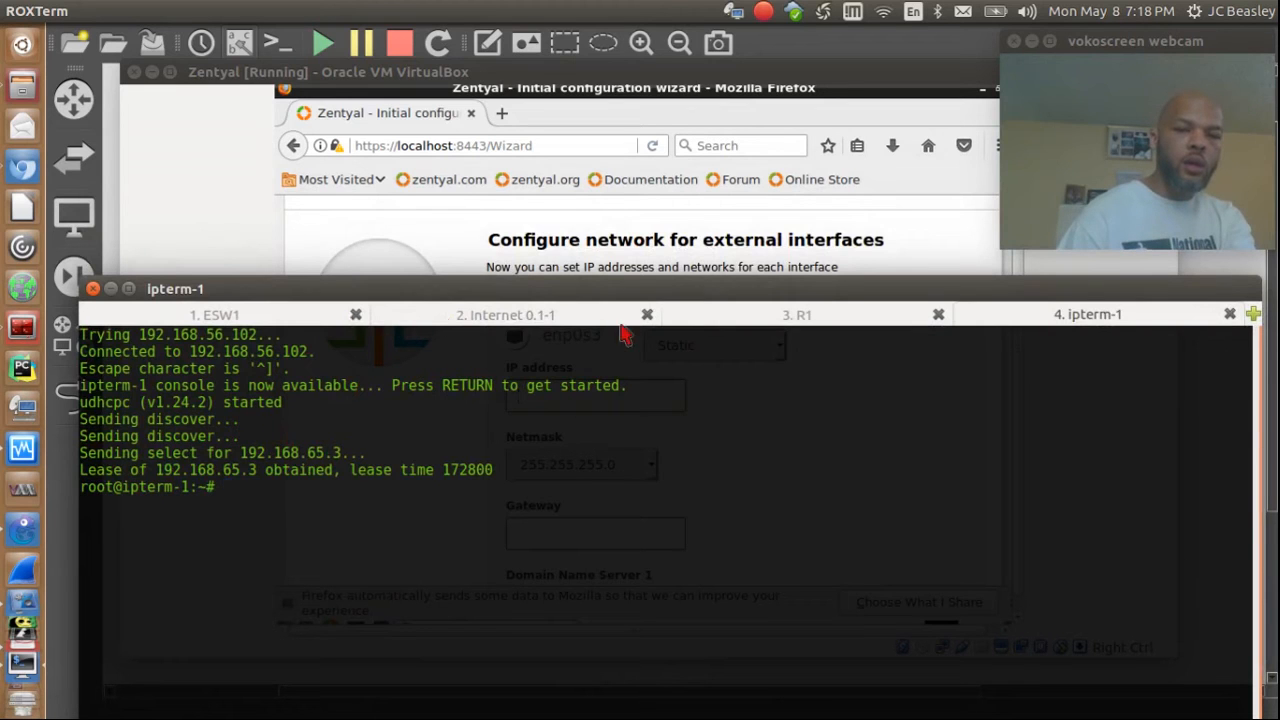
left_click(704, 318)
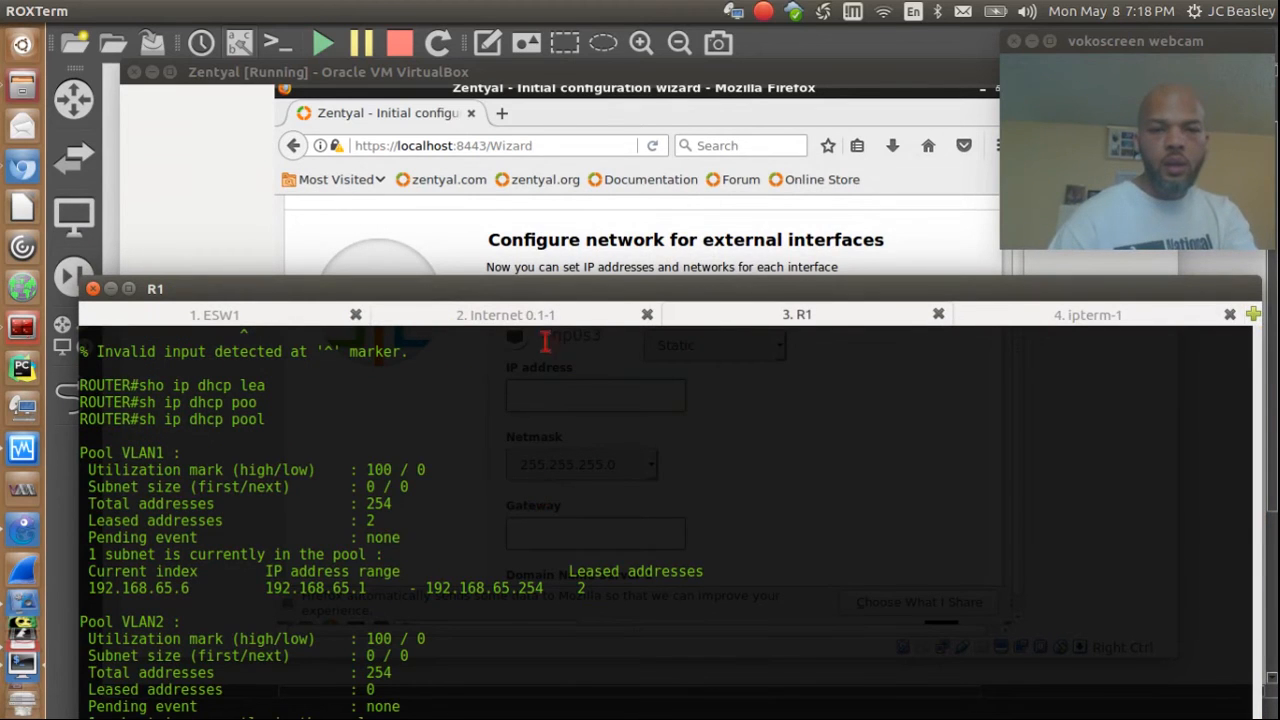
left_click_drag(527, 289, 529, 131)
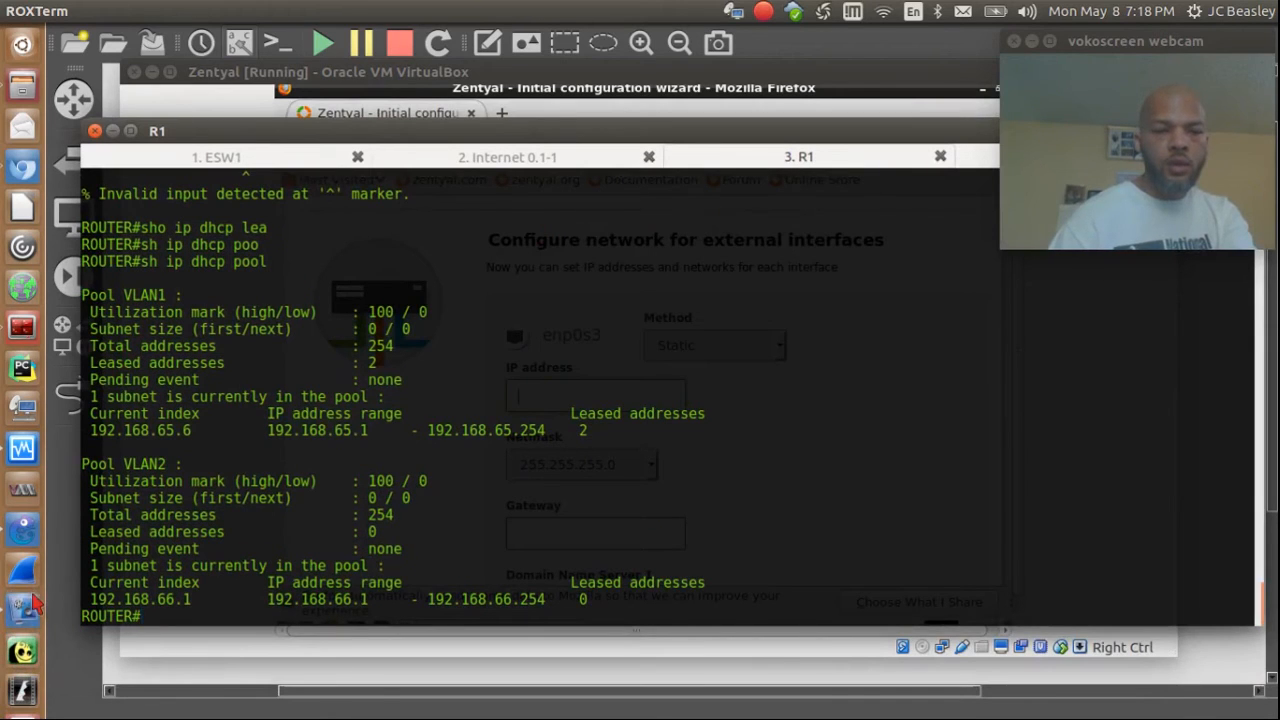
Step: Stop the ipterm-1 host in the GNS3 topology
left_click(24, 532)
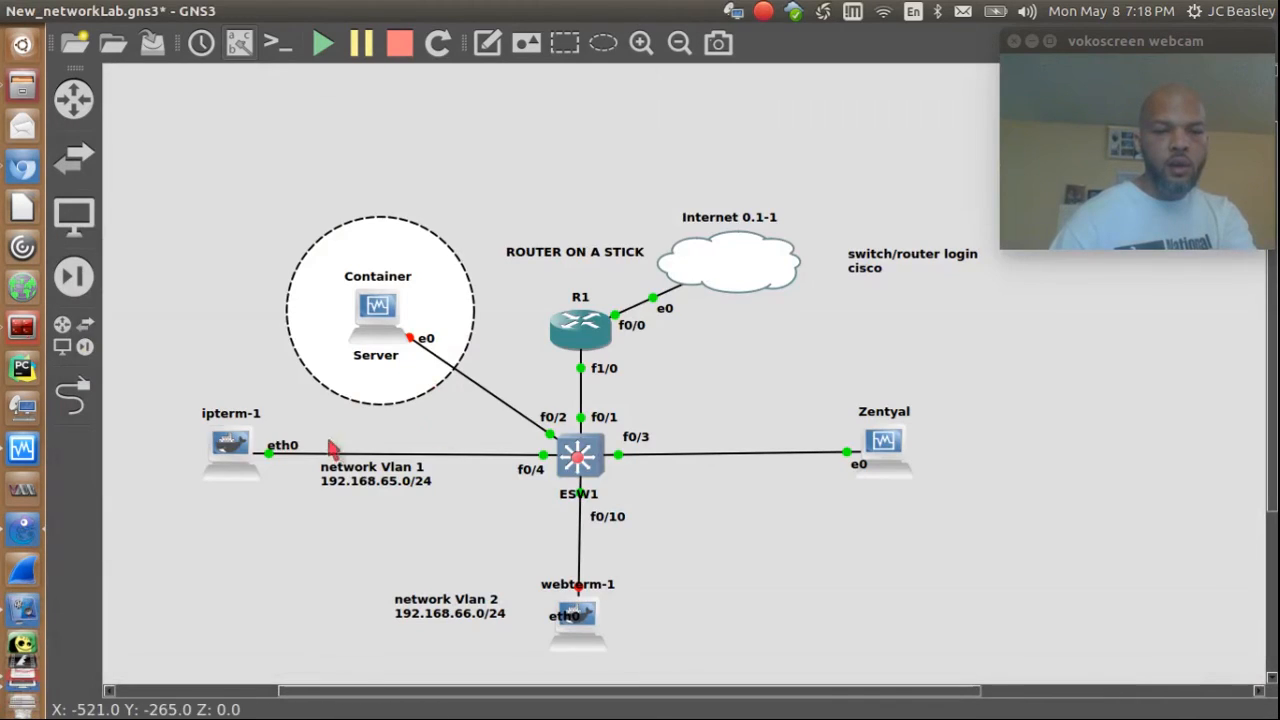
right_click(233, 450)
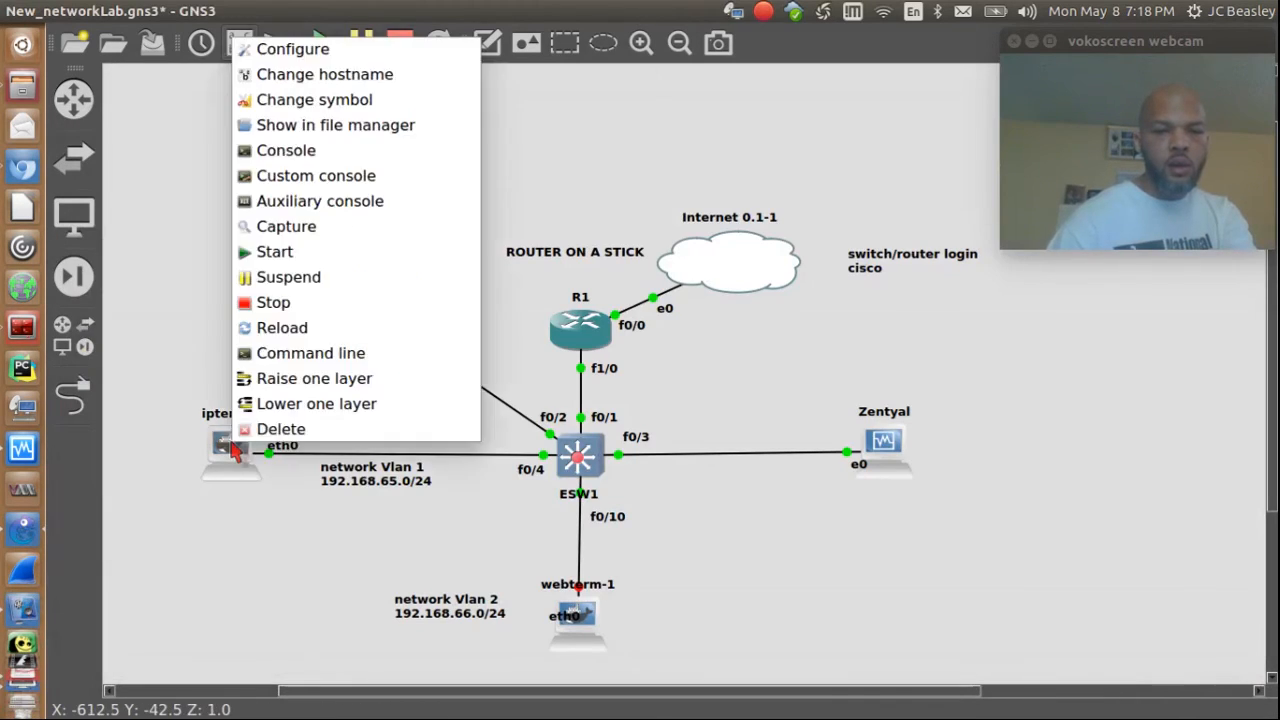
left_click(286, 310)
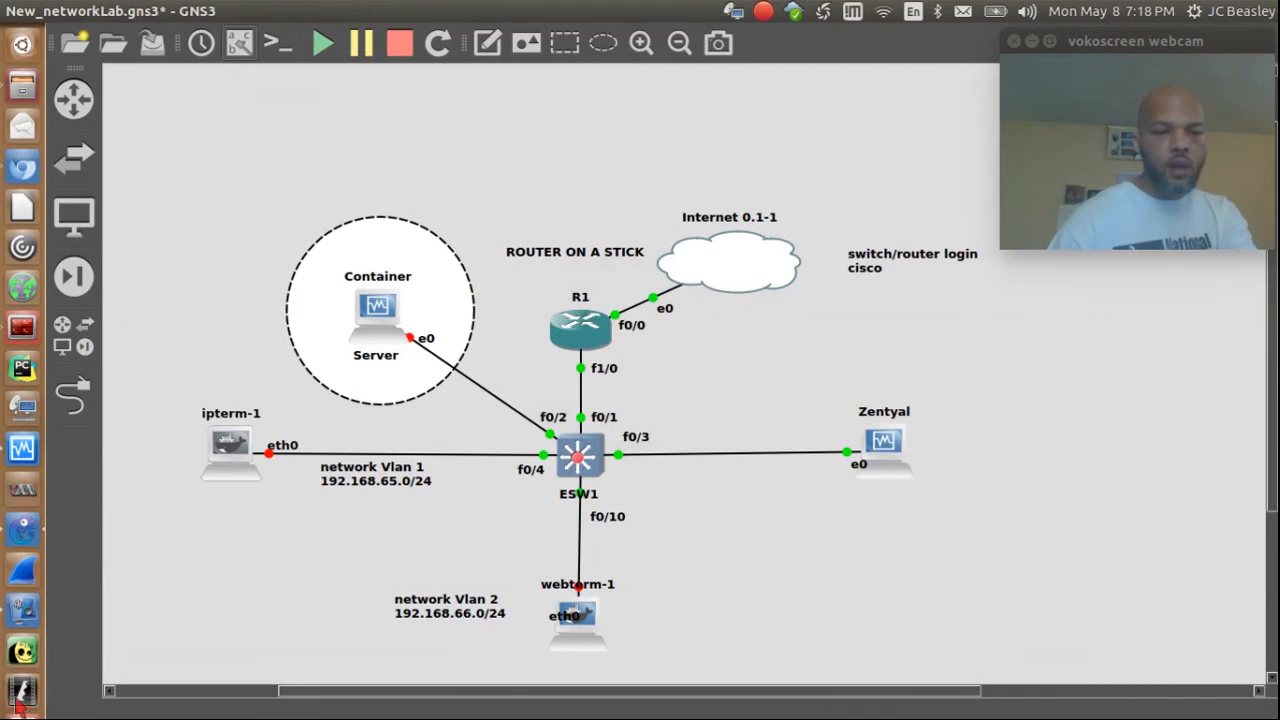
Step: On R1's console, exclude 192.168.65.3 from the DHCP pool with ip dhcp excluded-address
left_click(20, 580)
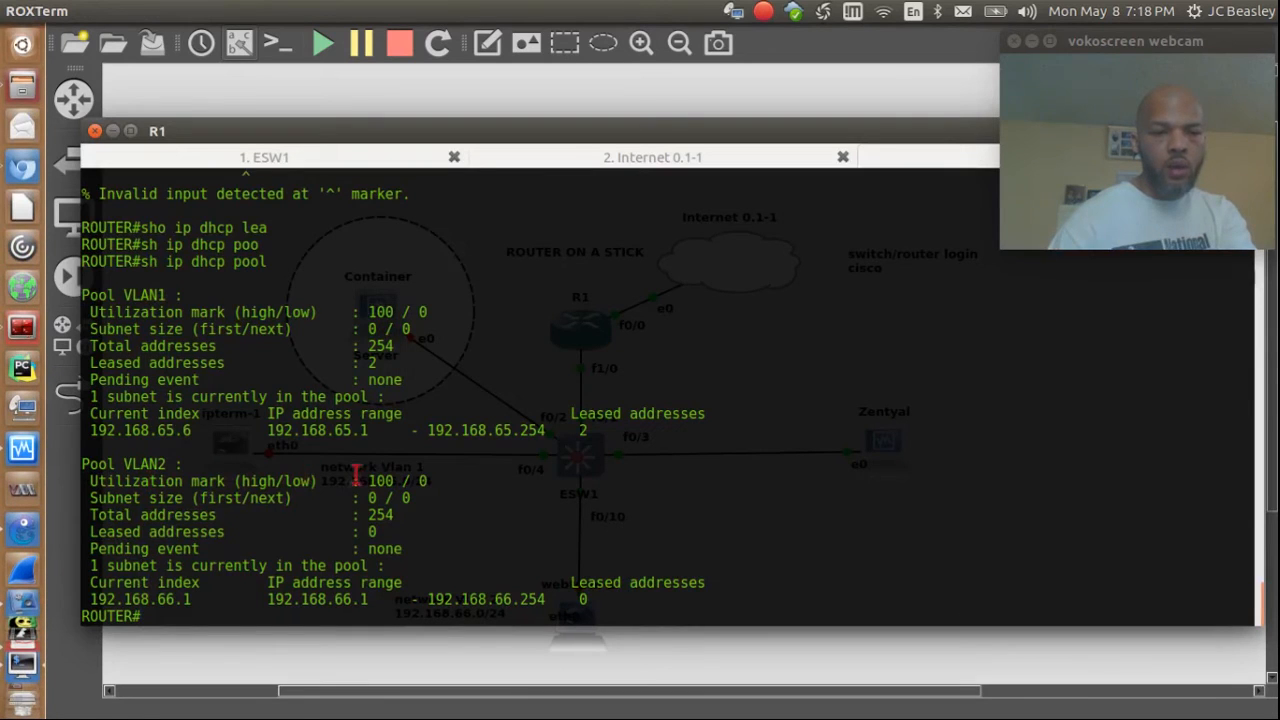
type("conf t")
key("Return")
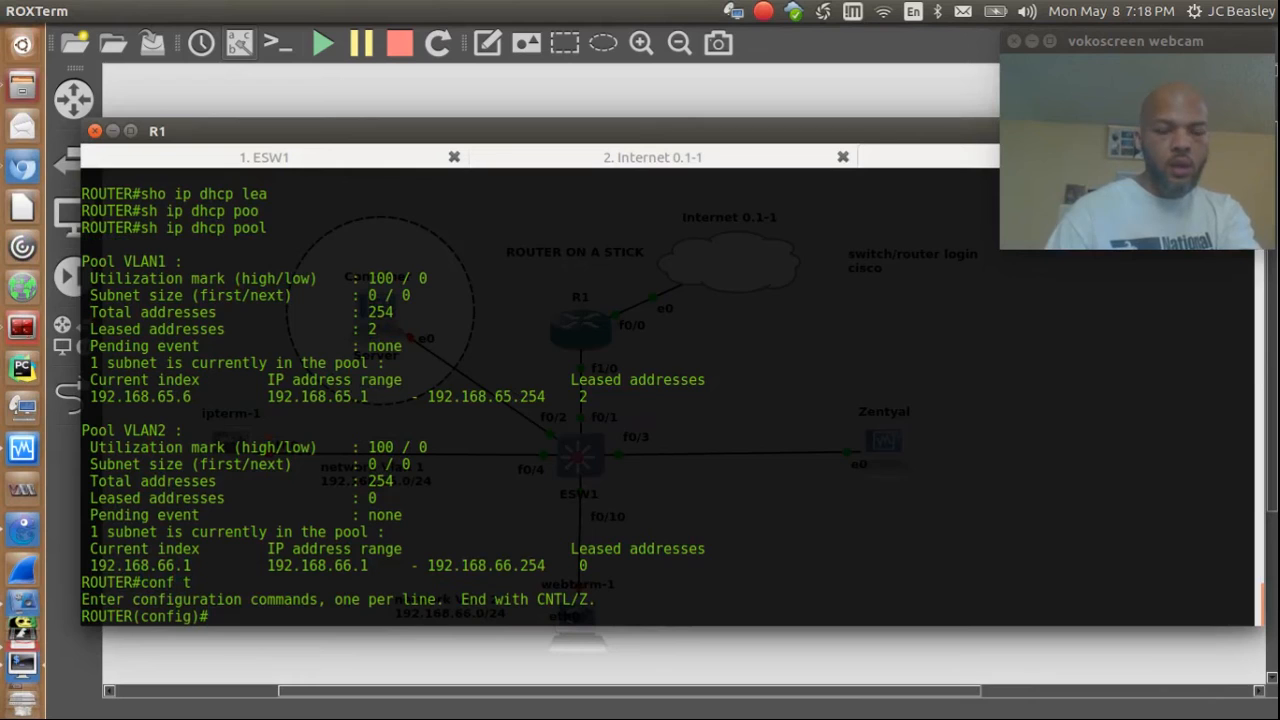
type("ip")
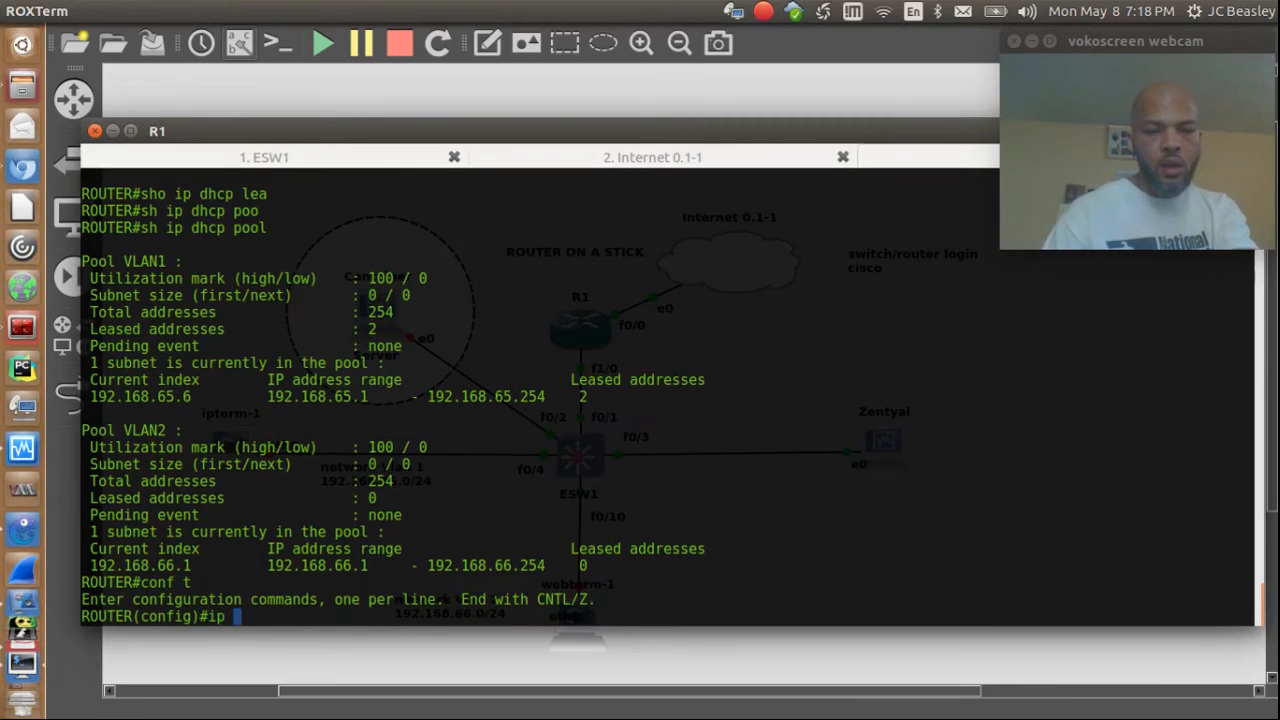
type("dhcp")
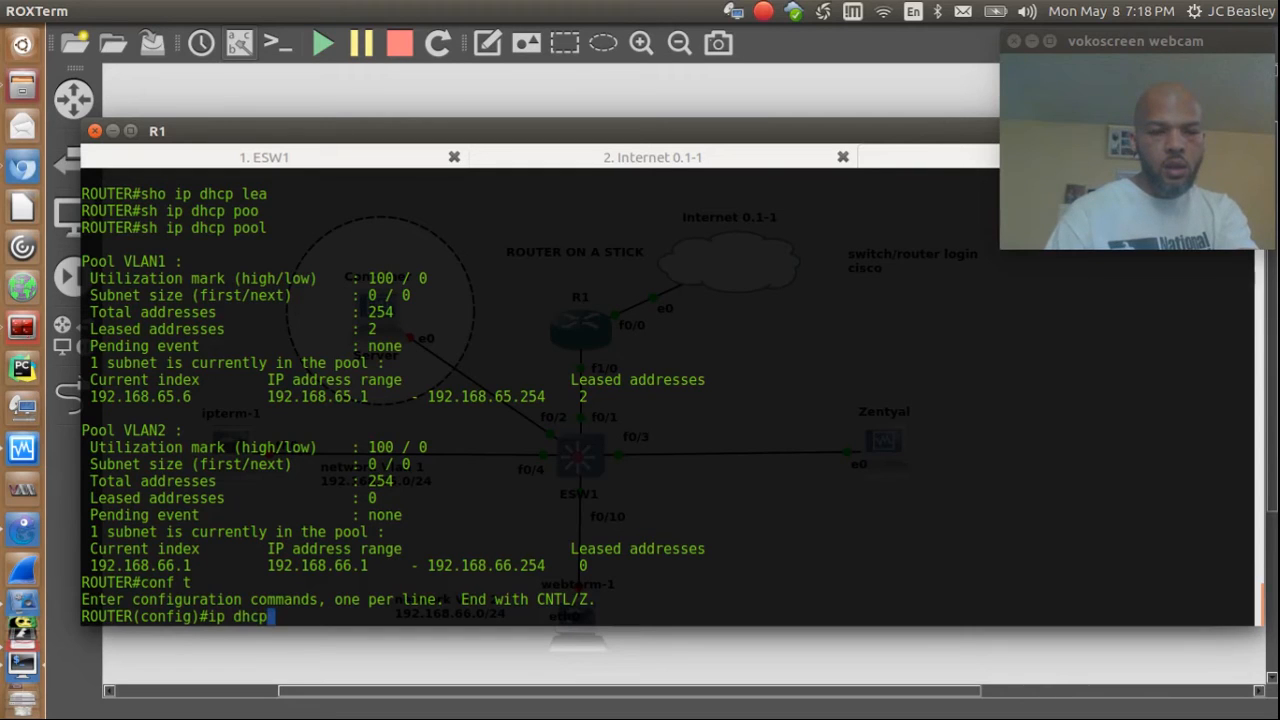
type(" exclu")
key("Tab")
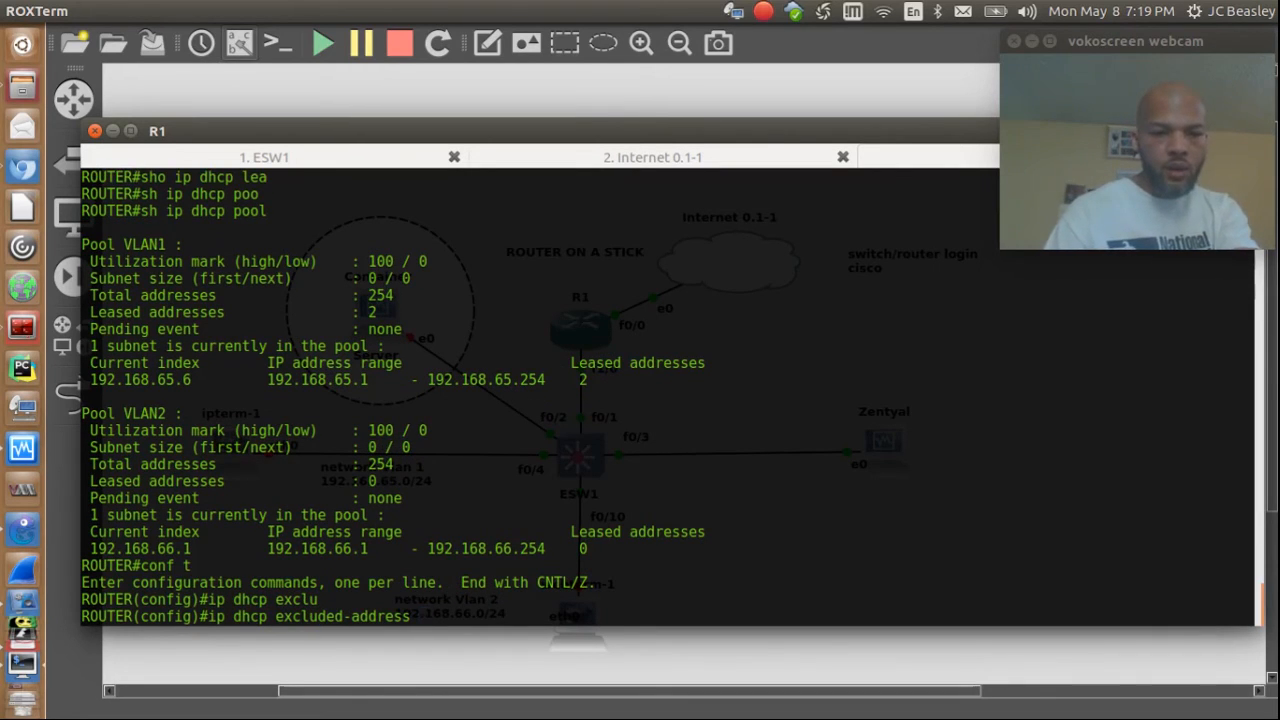
type("1")
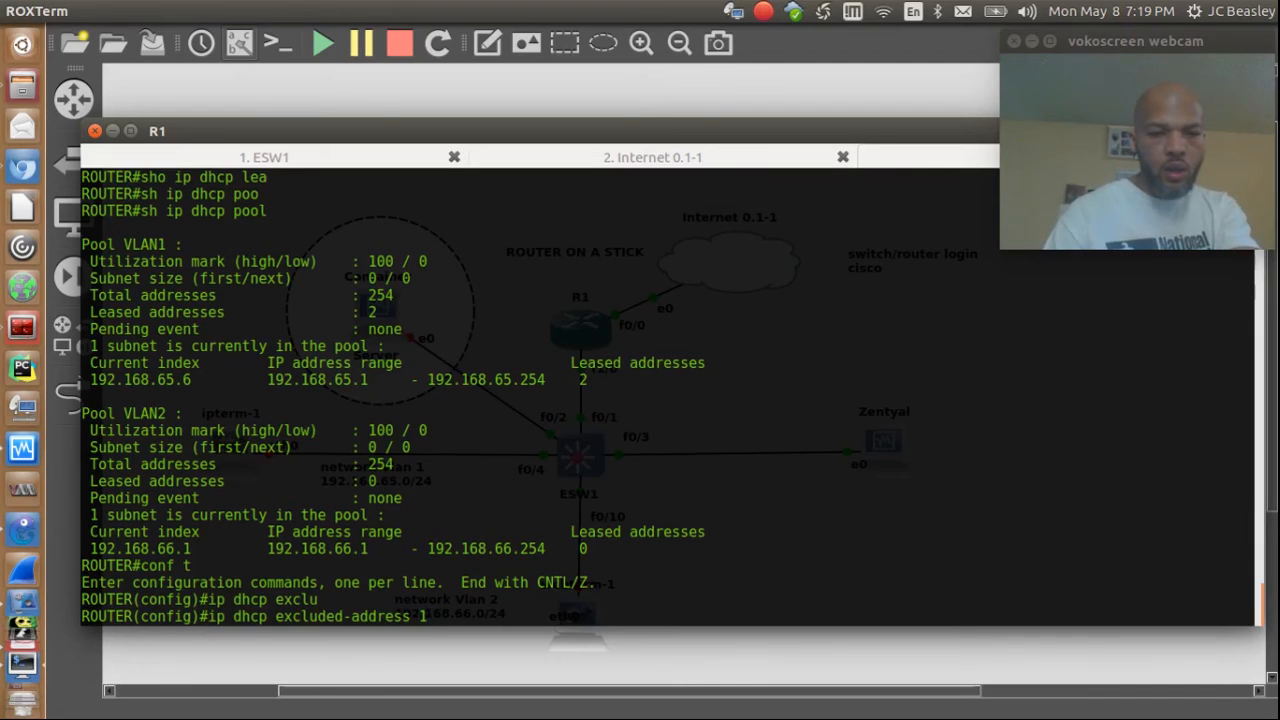
type("92.168.")
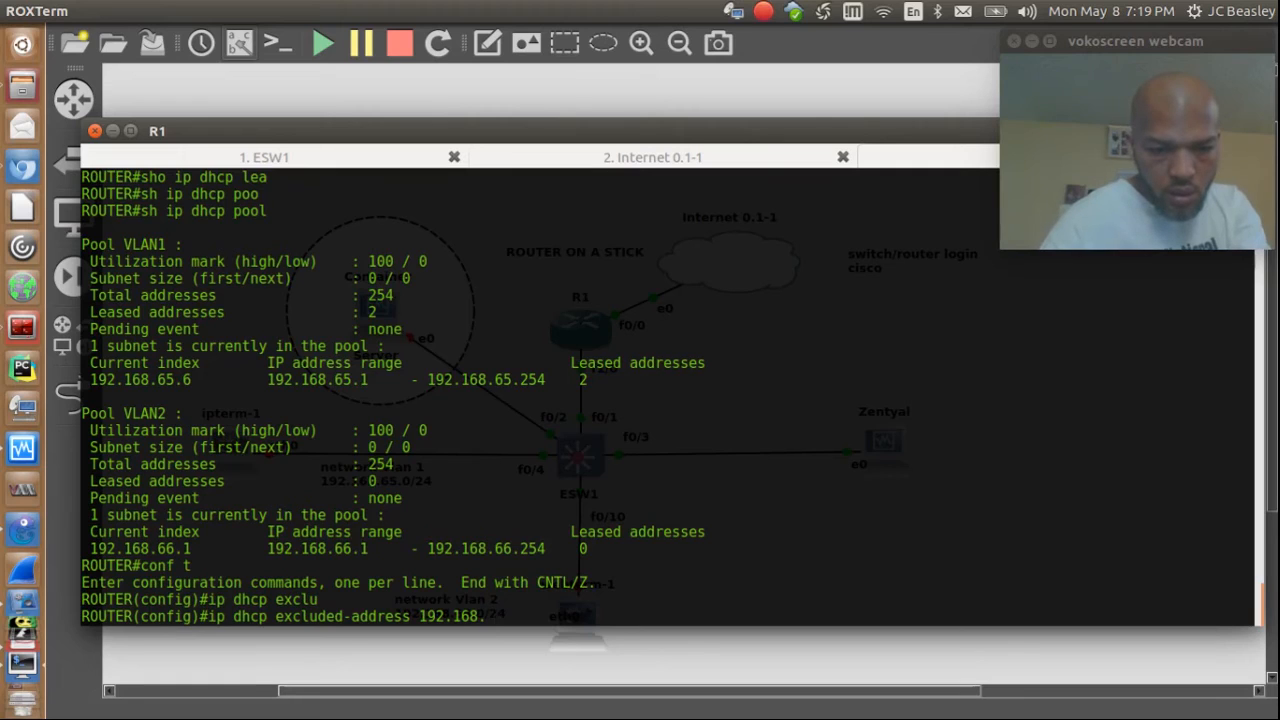
type("65.3")
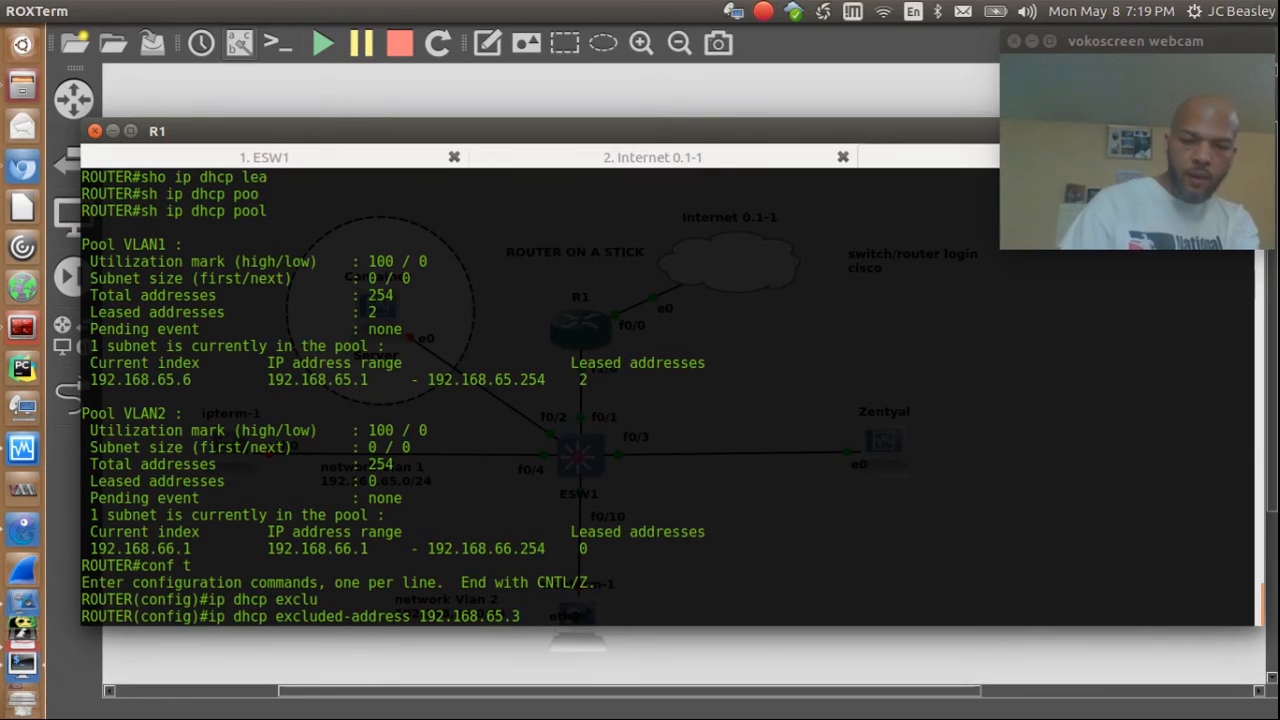
key("Return")
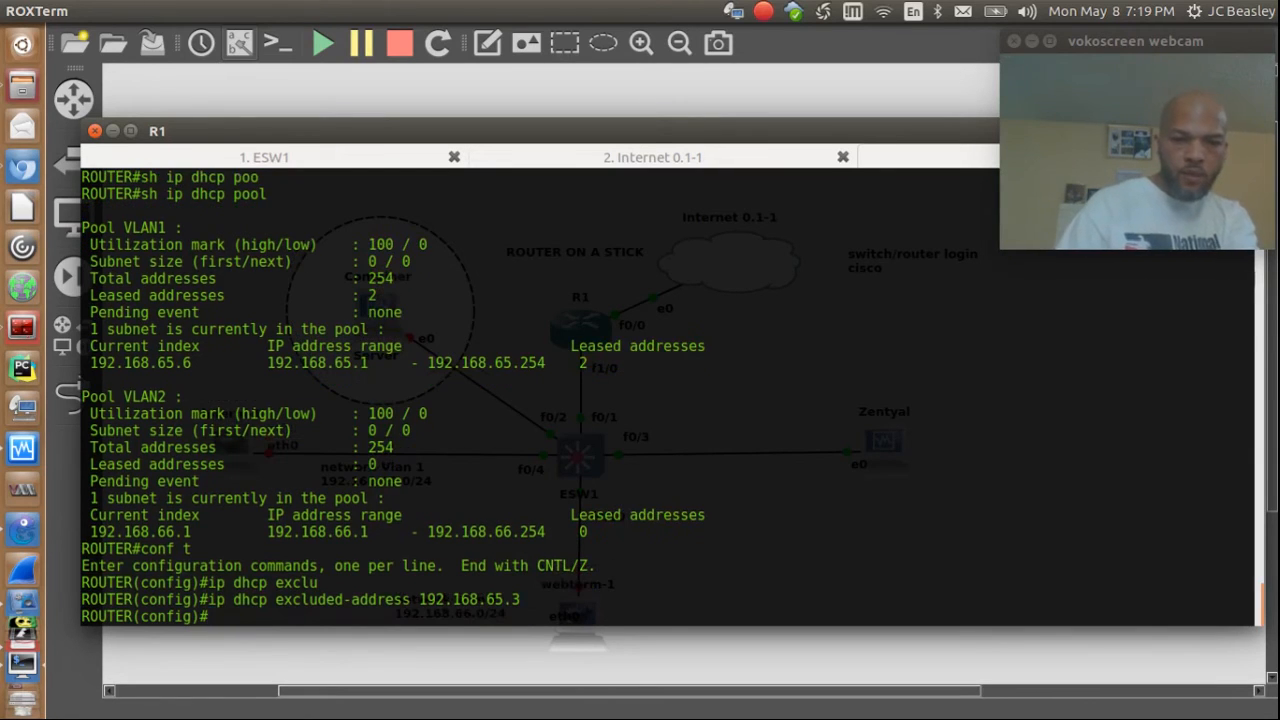
Step: Leave configuration mode and save R1's running configuration with wr
type("end")
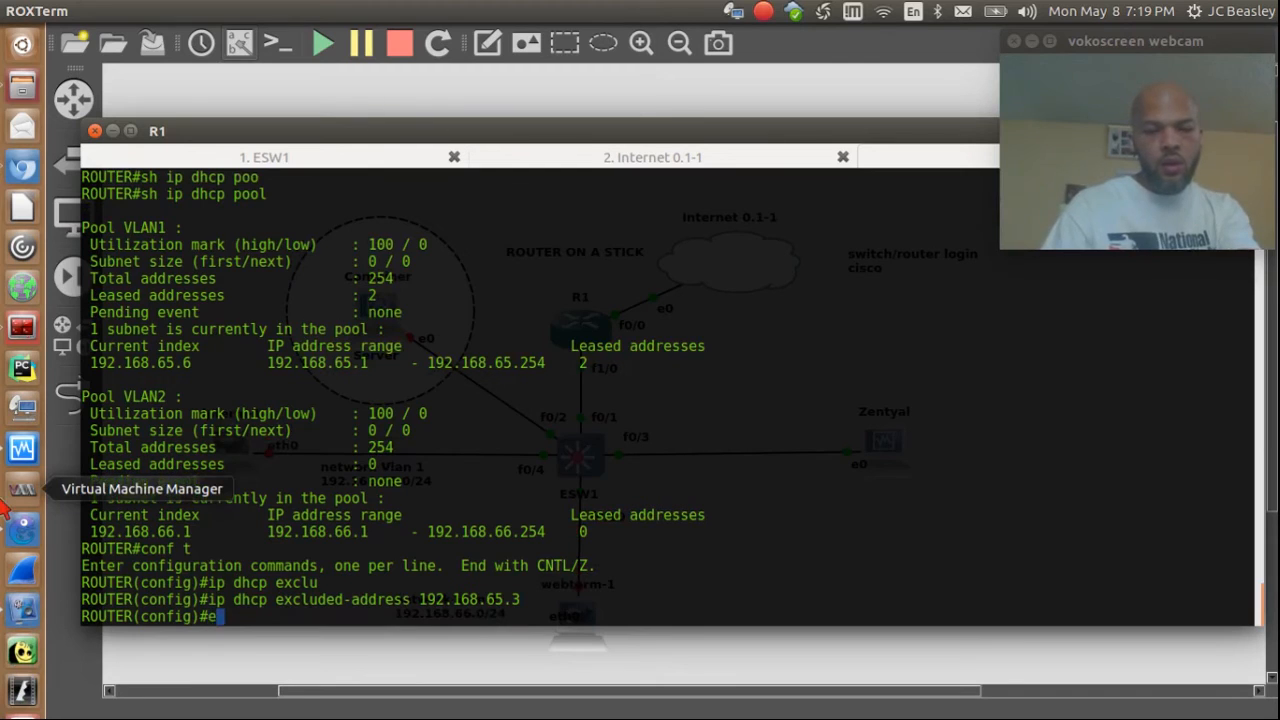
key("Return")
type("wr")
key("Return")
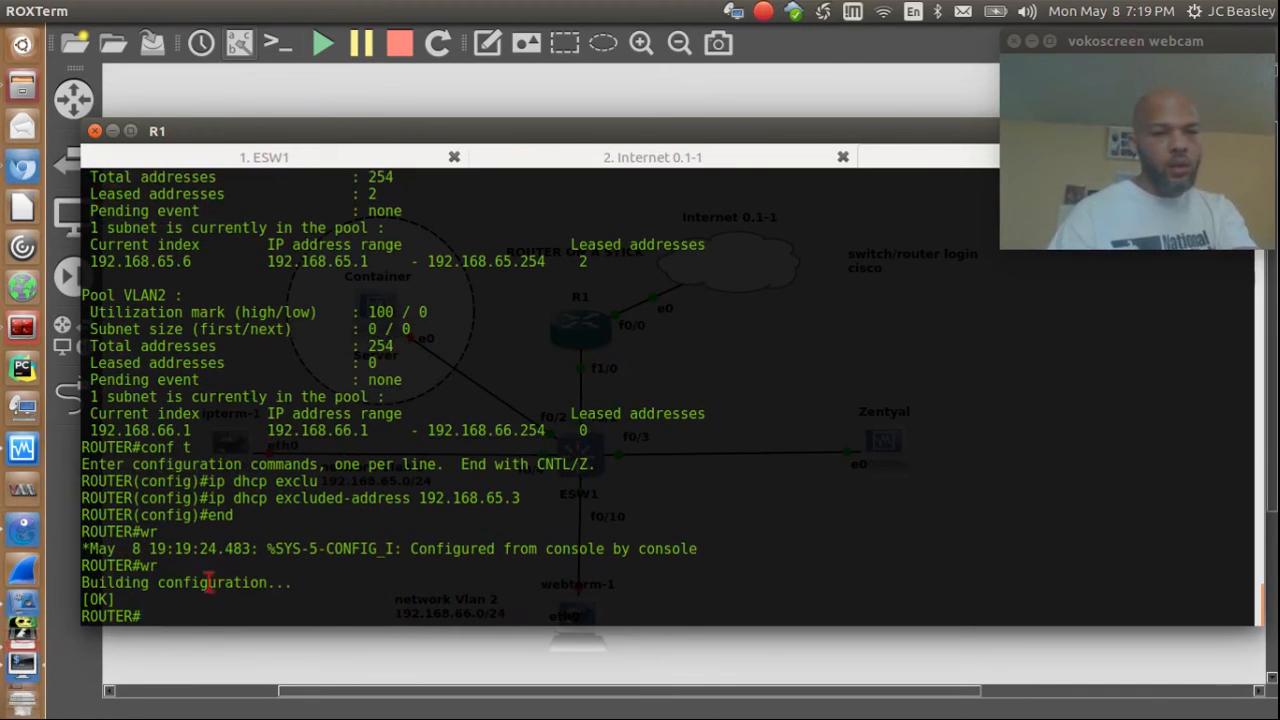
left_click(22, 449)
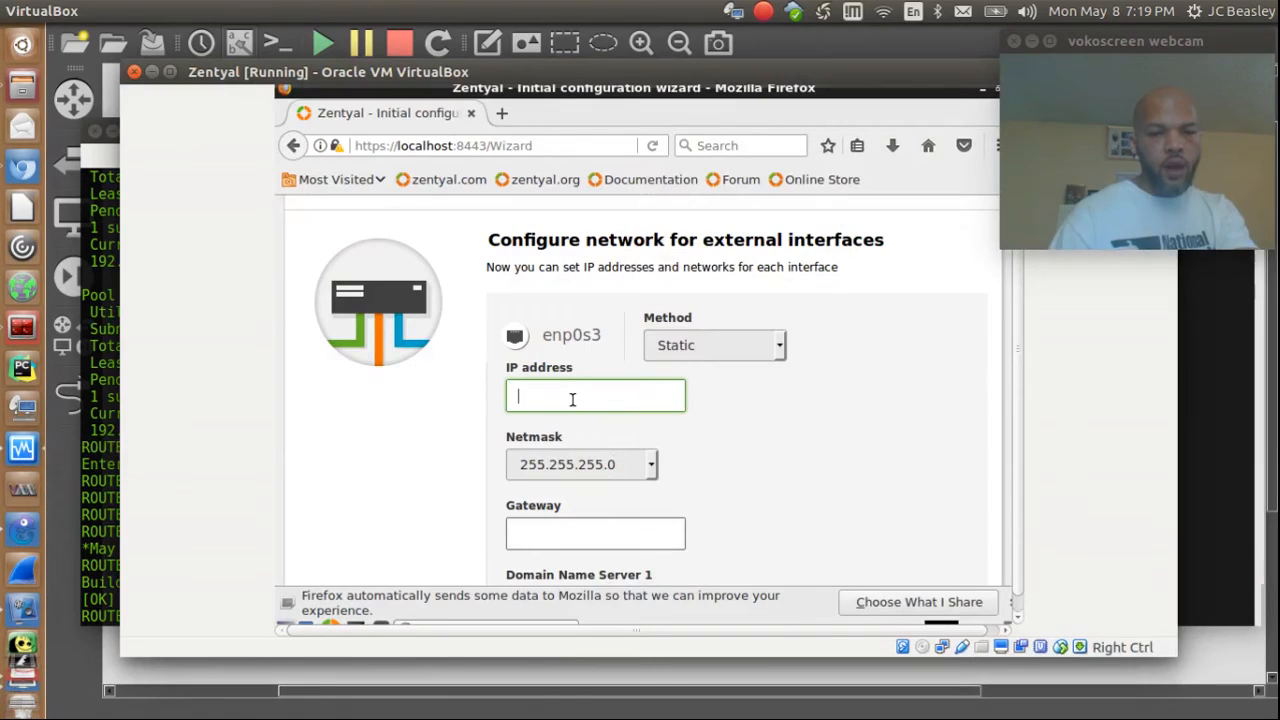
Step: Give enp0s3 the static IP address 192.168.65.3 and gateway 192.168.65.1
type("192.1")
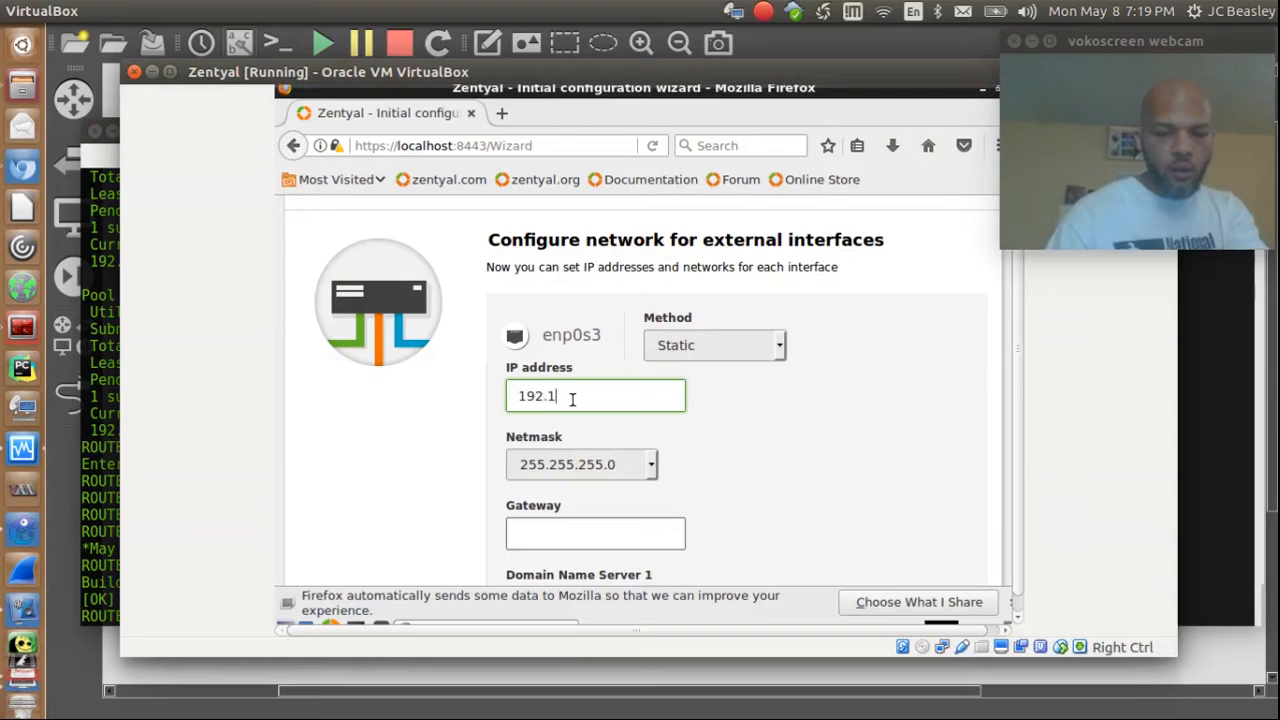
type("68.")
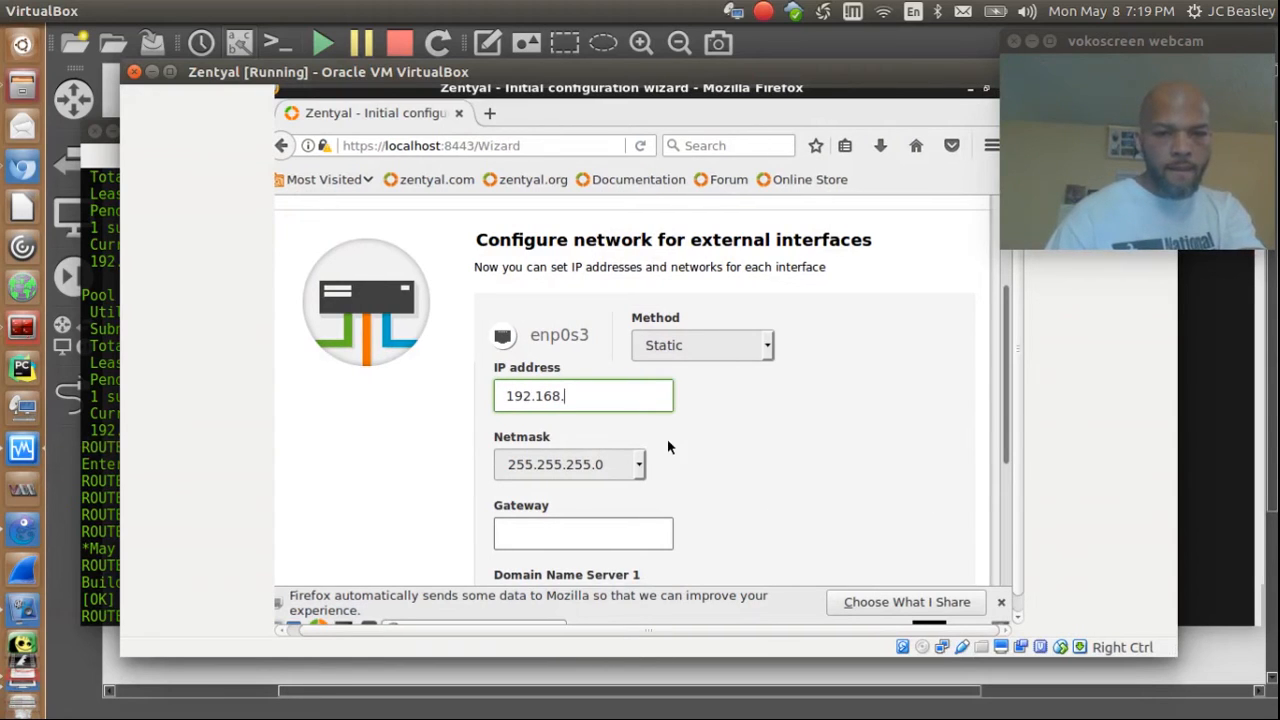
type("65")
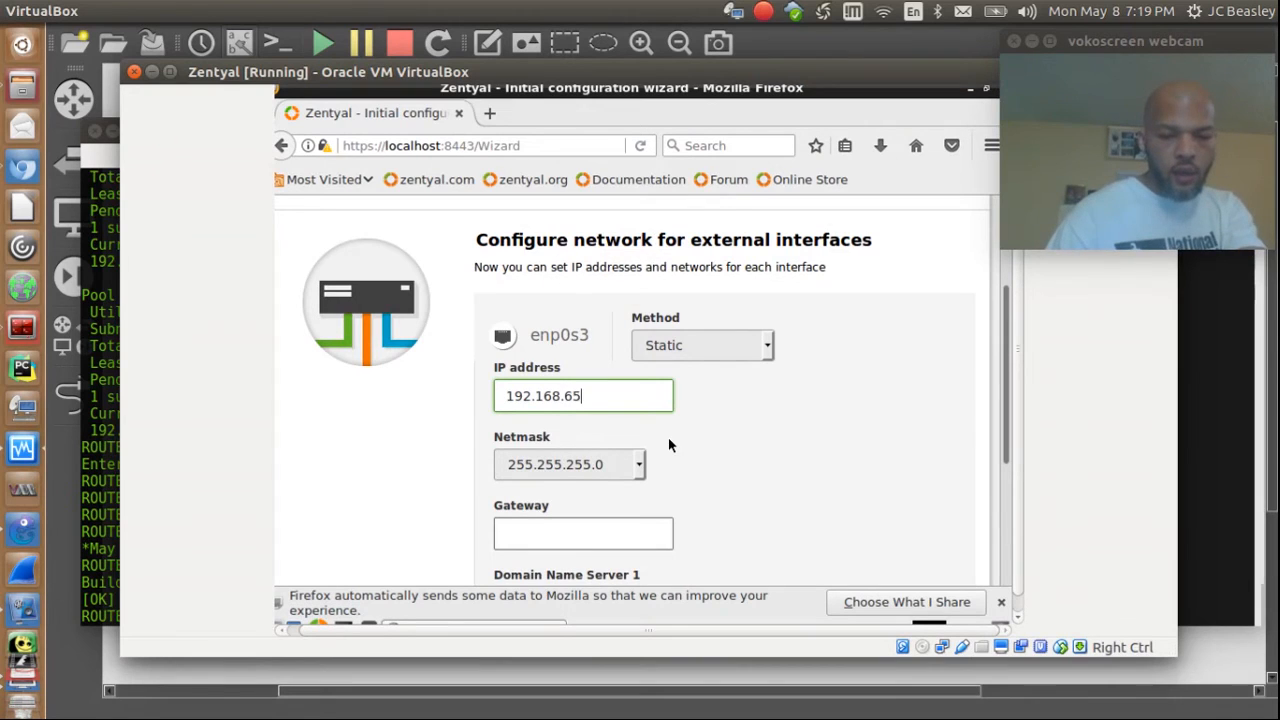
type(".3")
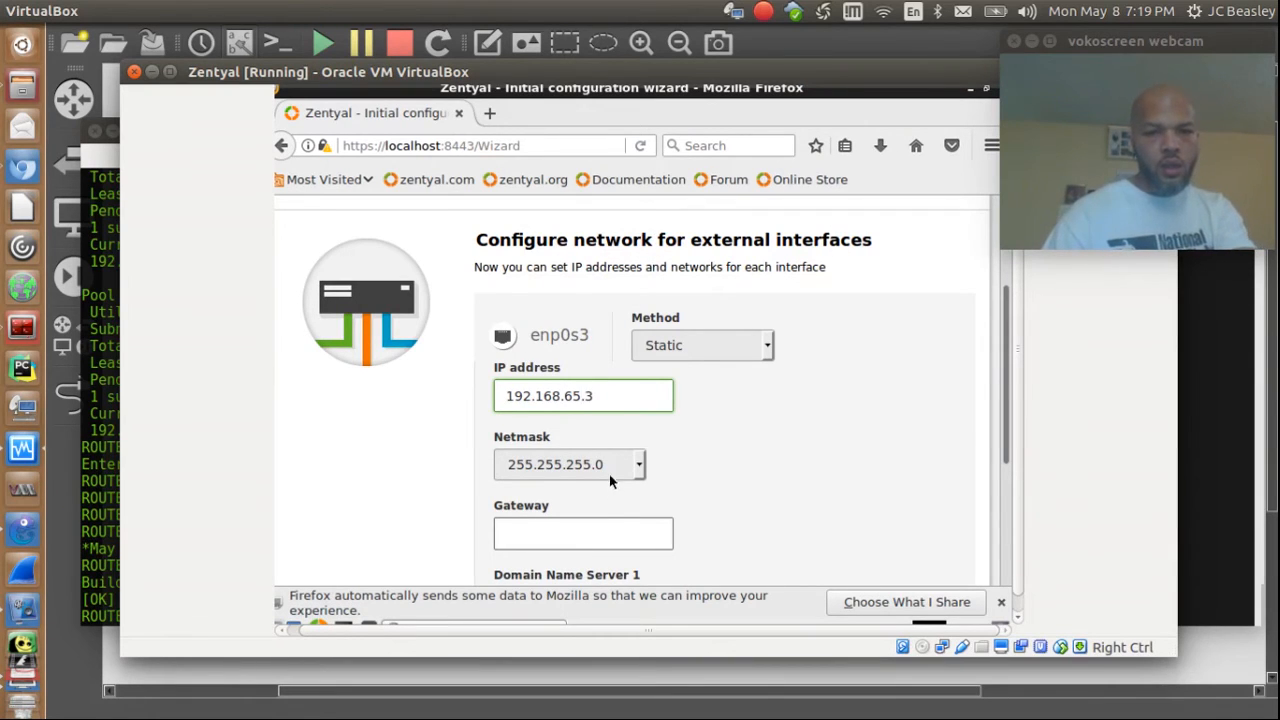
left_click(618, 529)
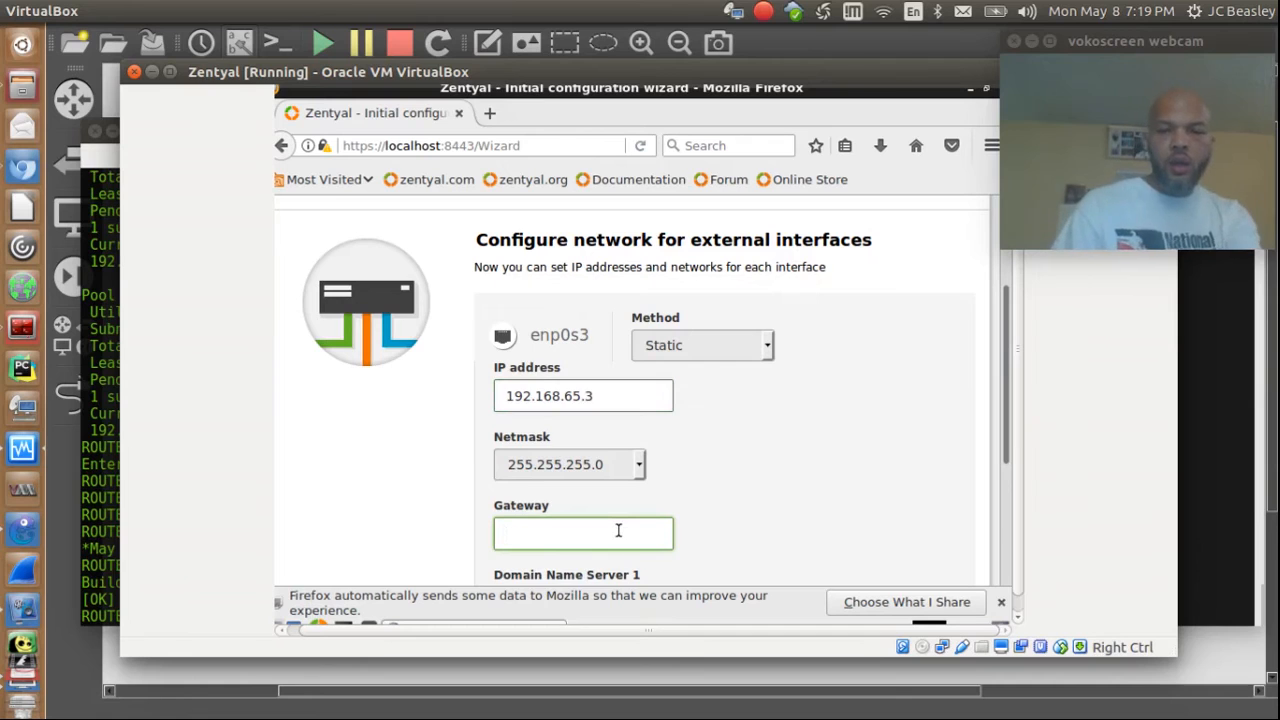
left_click_drag(1005, 442, 1001, 492)
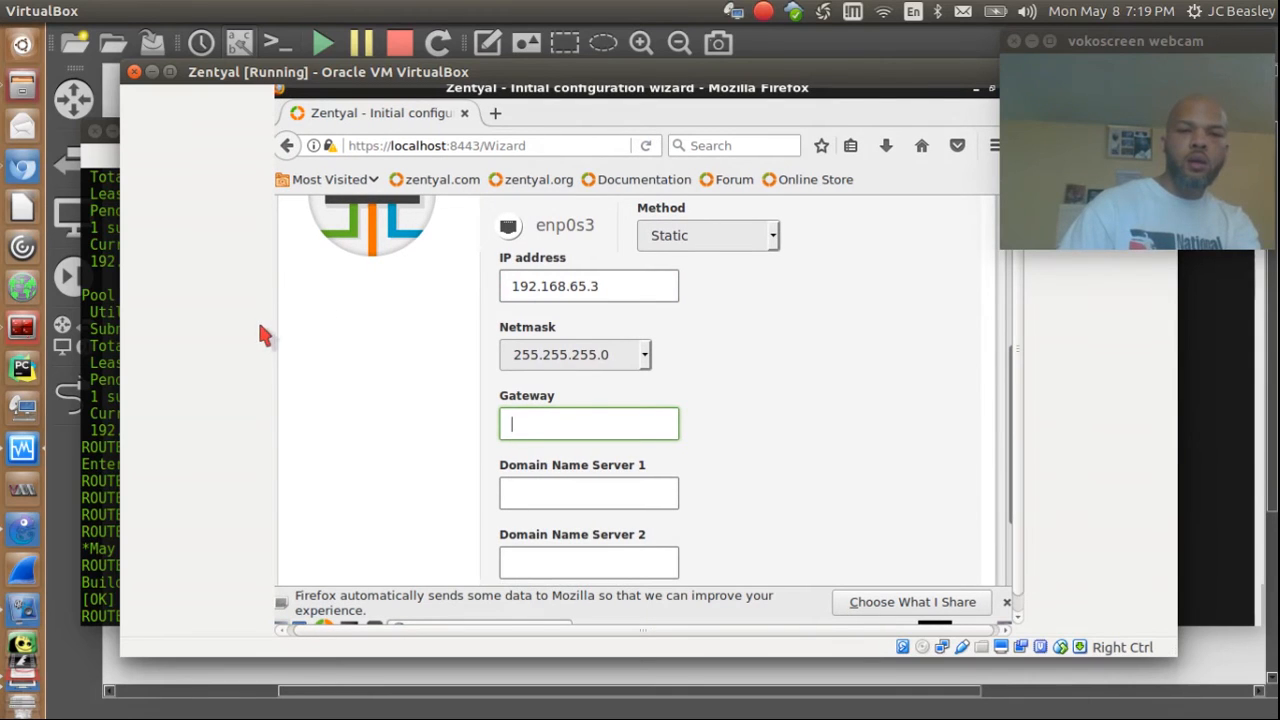
type("192.168")
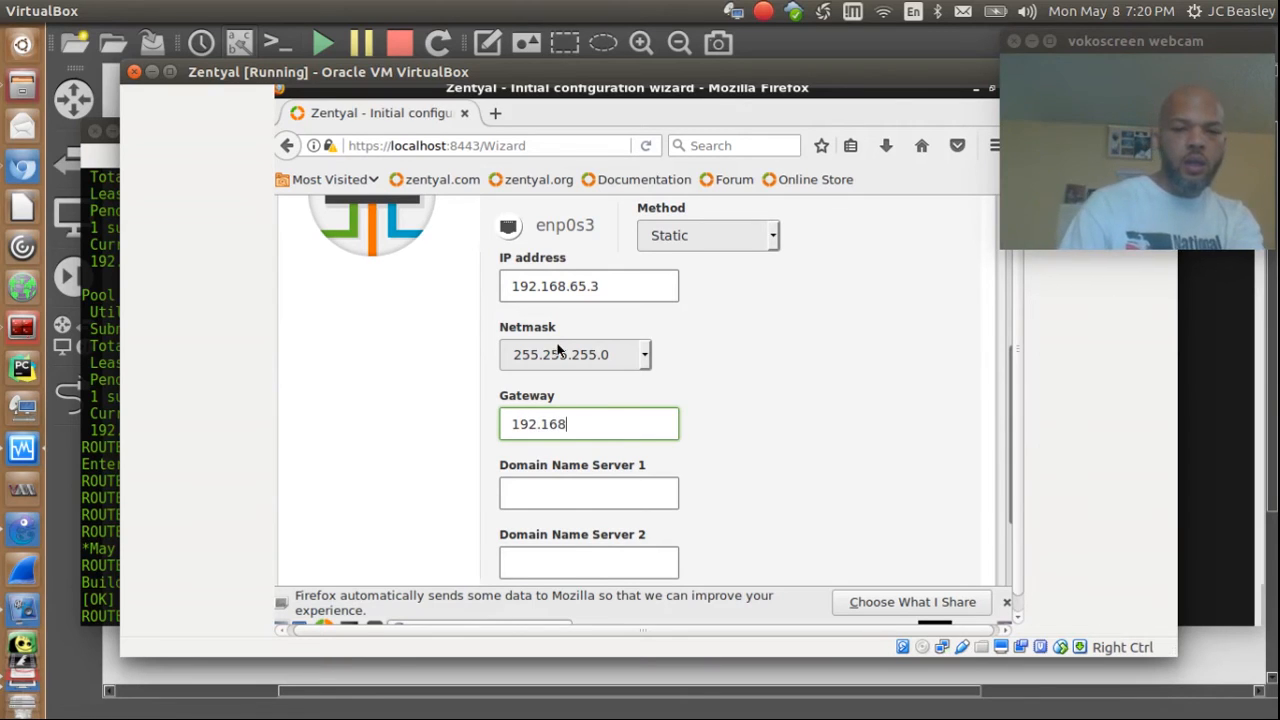
type(".")
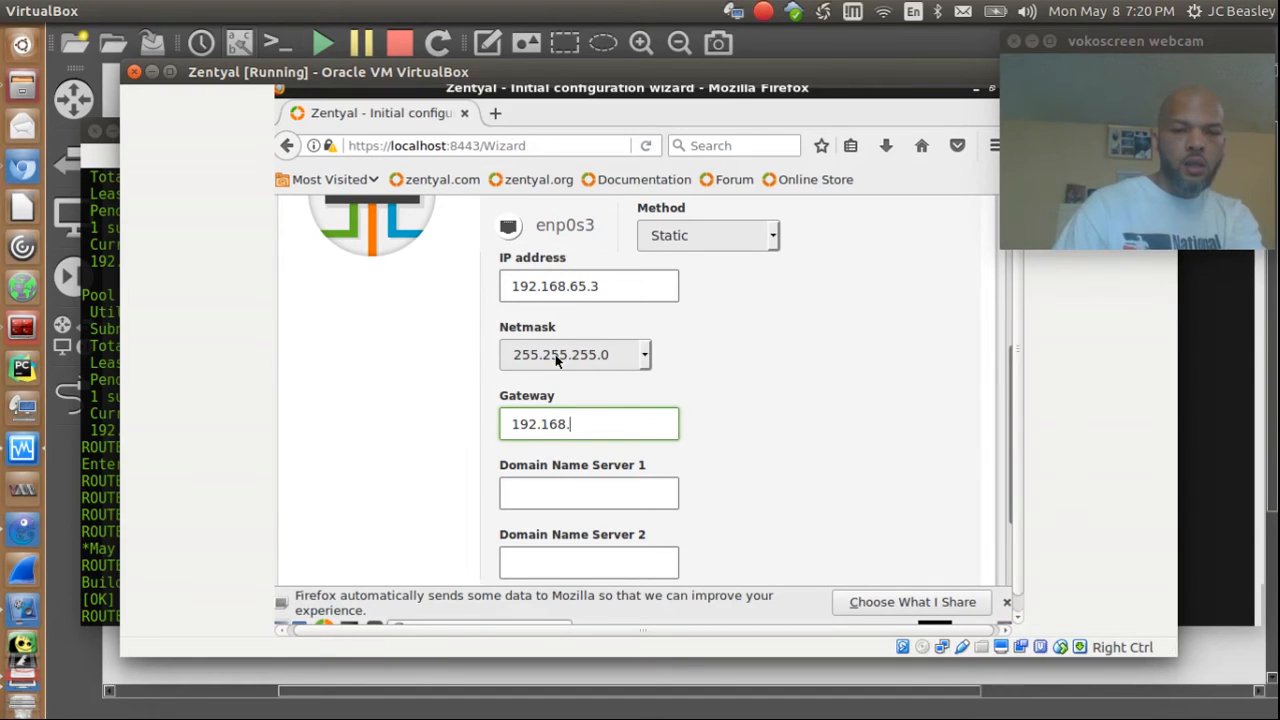
type("65.1")
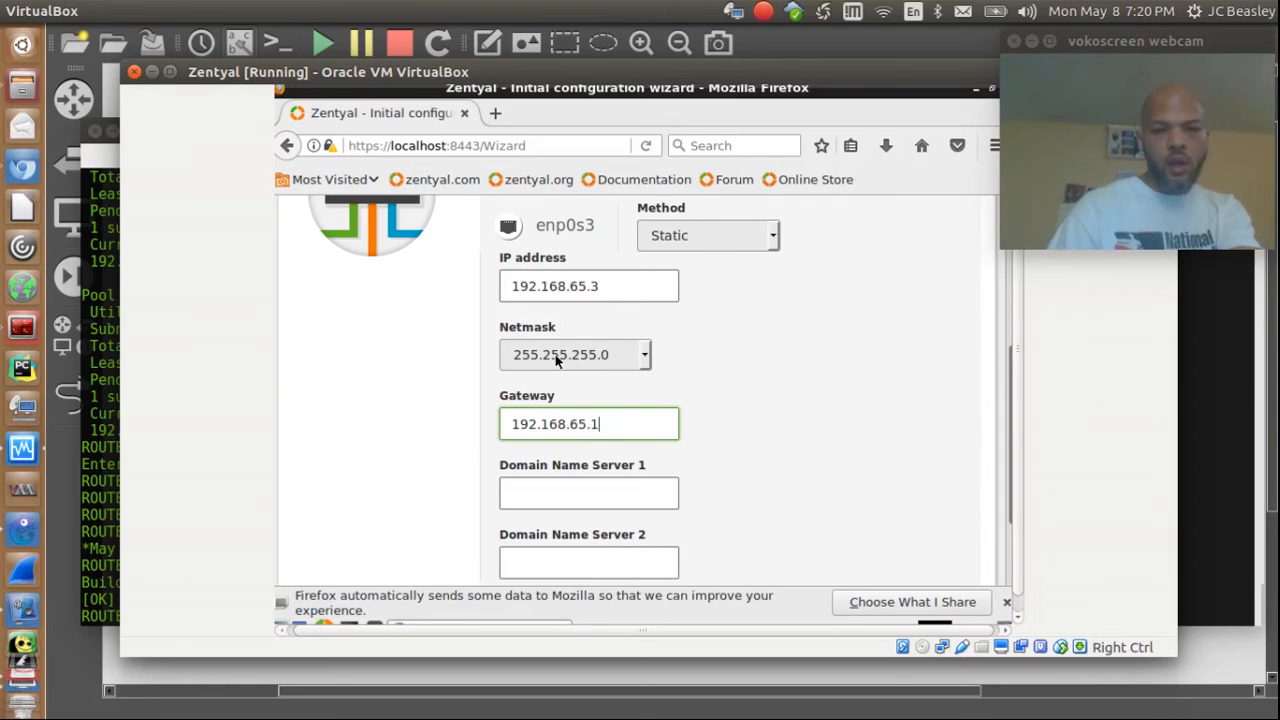
Step: Set the DNS servers to 192.168.0.2 and 8.8.8.8
left_click(589, 491)
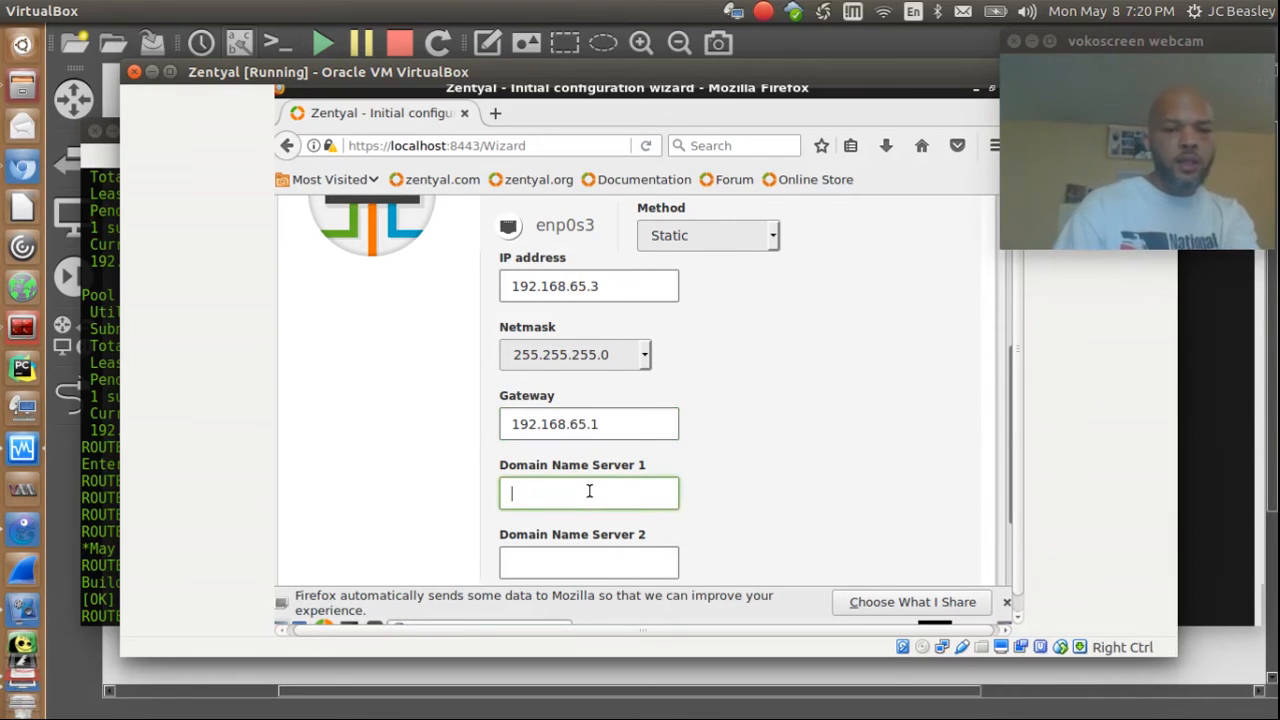
mouse_move(1006, 420)
left_mouse_down()
mouse_move(1014, 485)
mouse_move(1019, 430)
left_mouse_up()
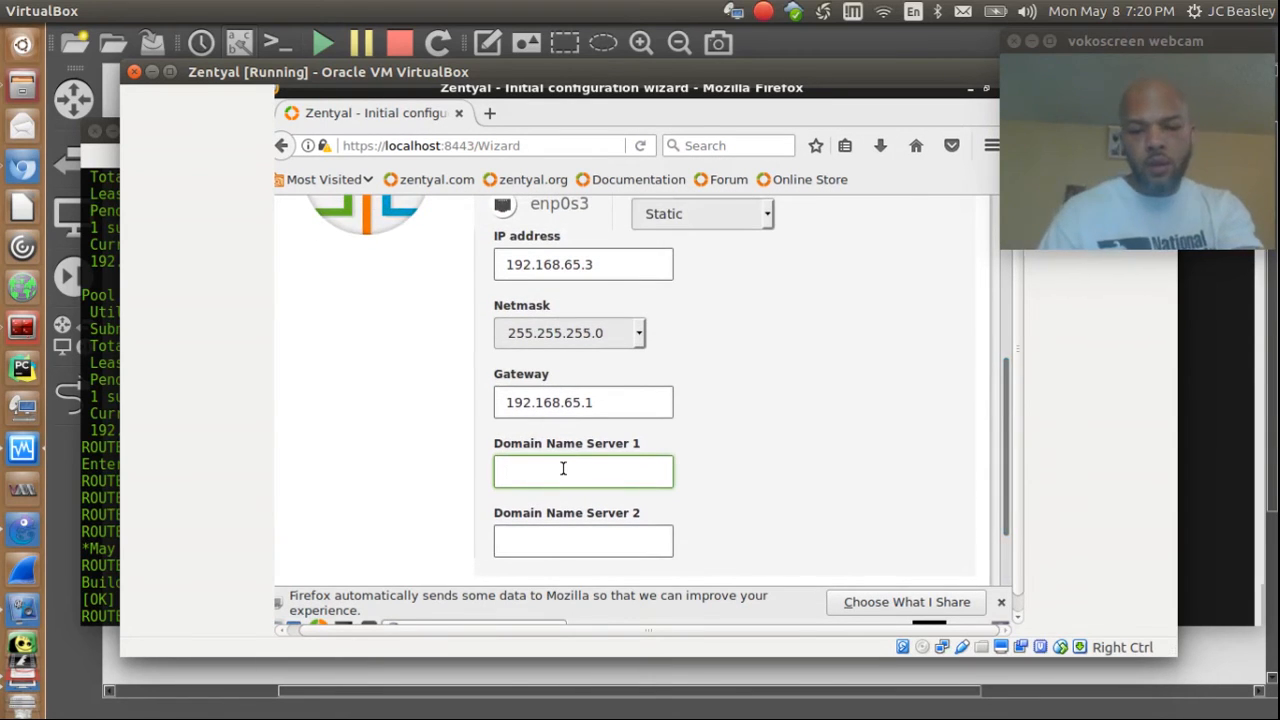
type("192")
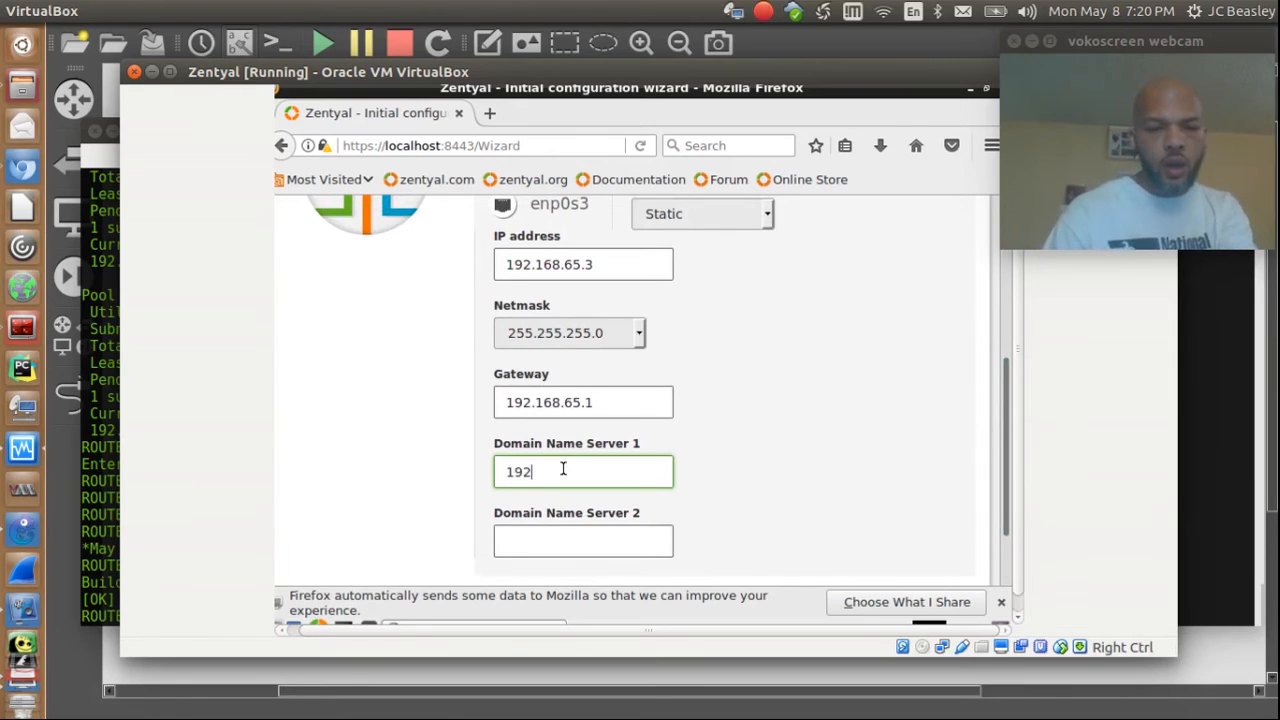
type(".1")
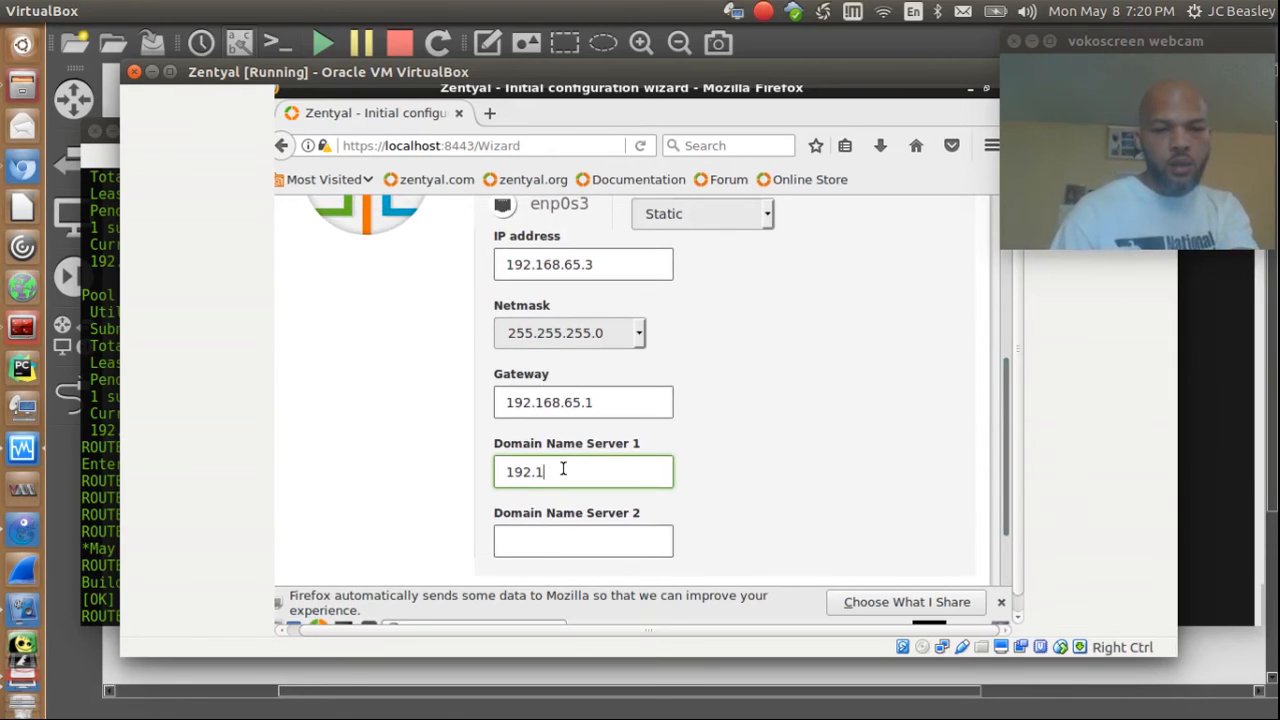
type("68")
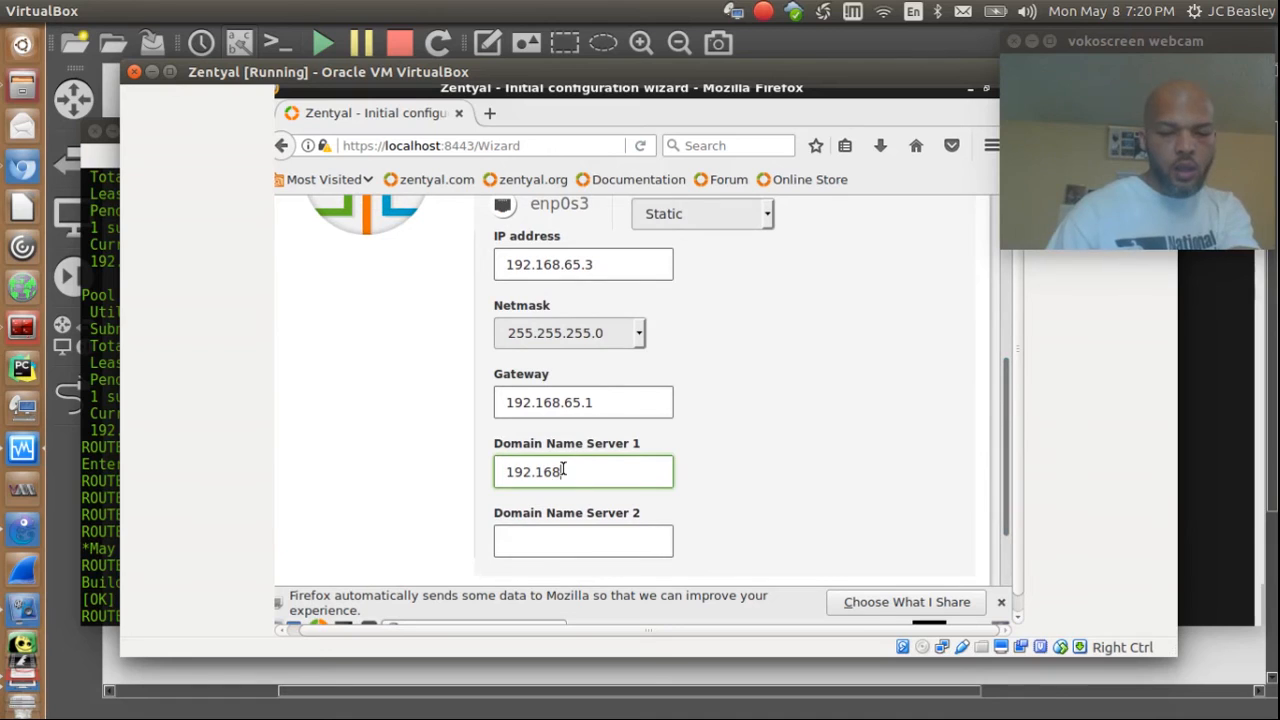
type(".0")
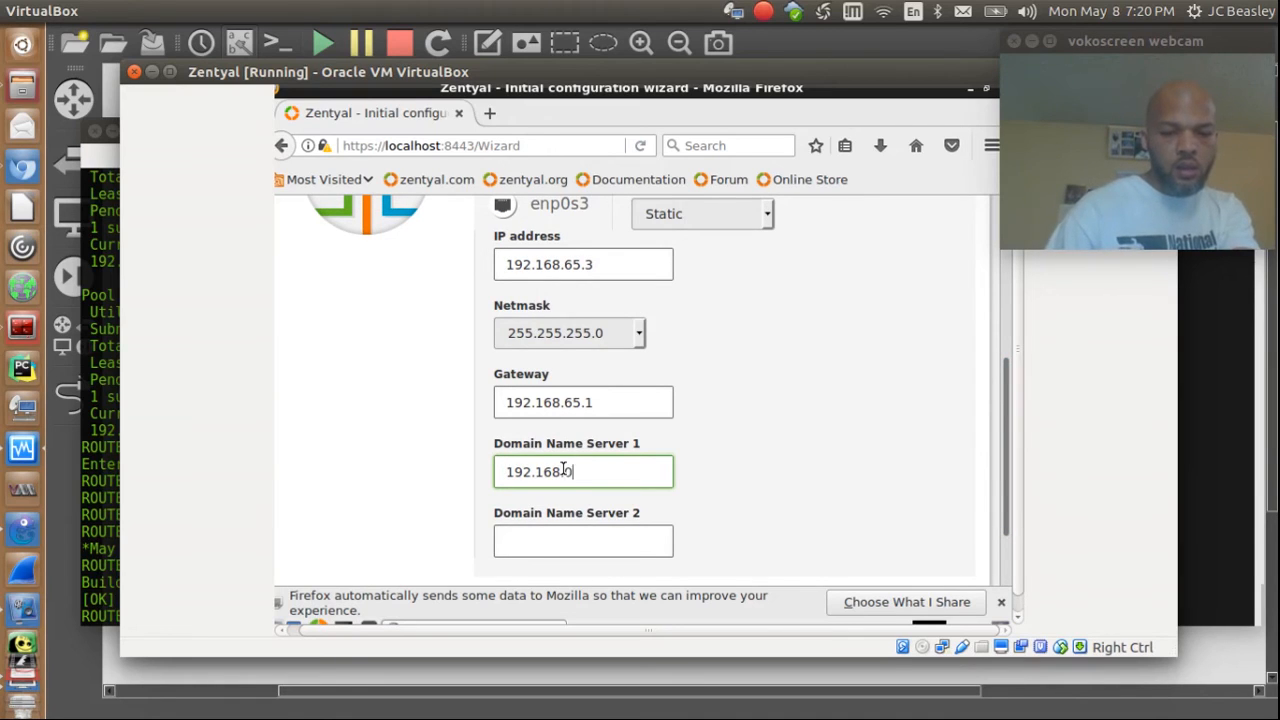
type(".2")
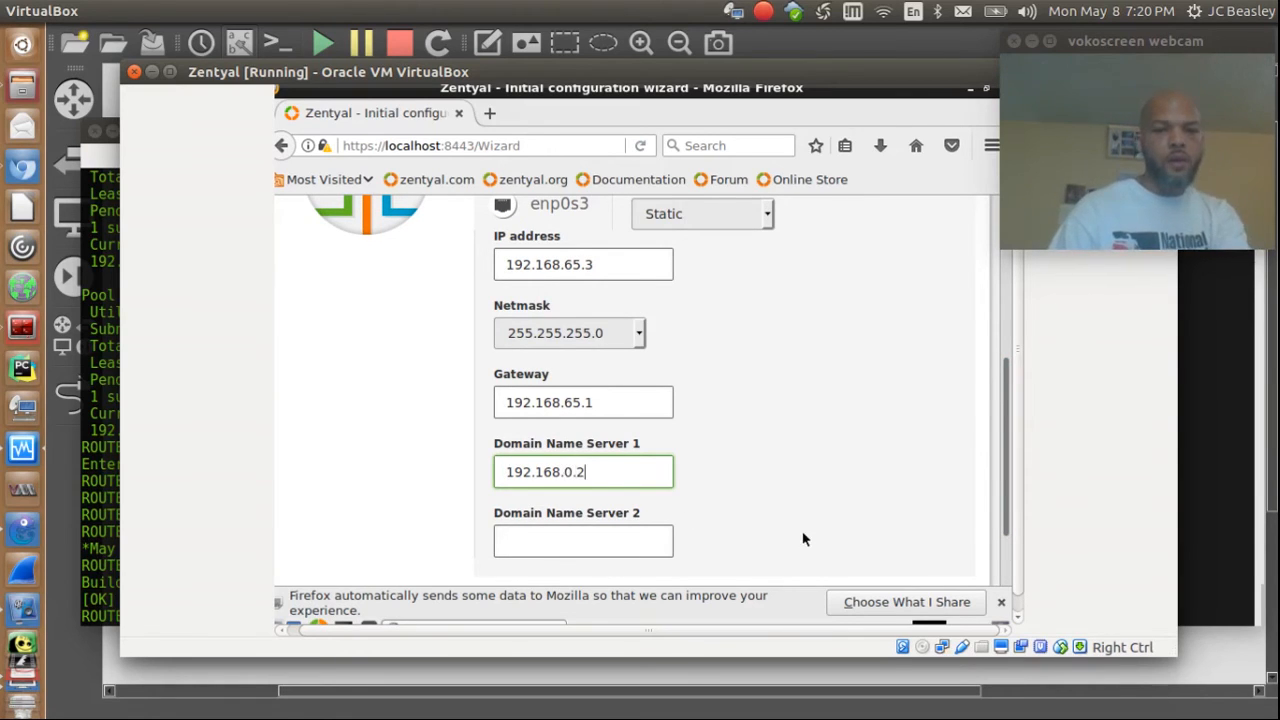
left_click(563, 543)
type("8.8.8.8")
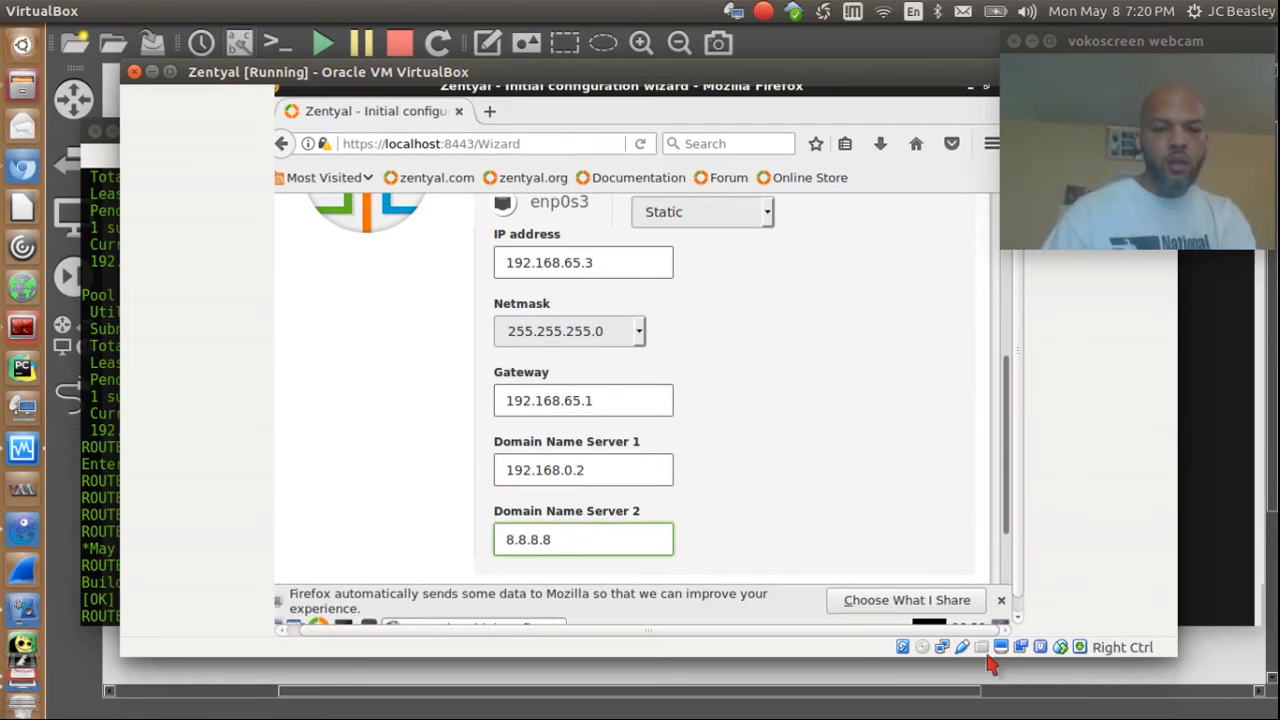
left_click_drag(1010, 510, 1017, 421)
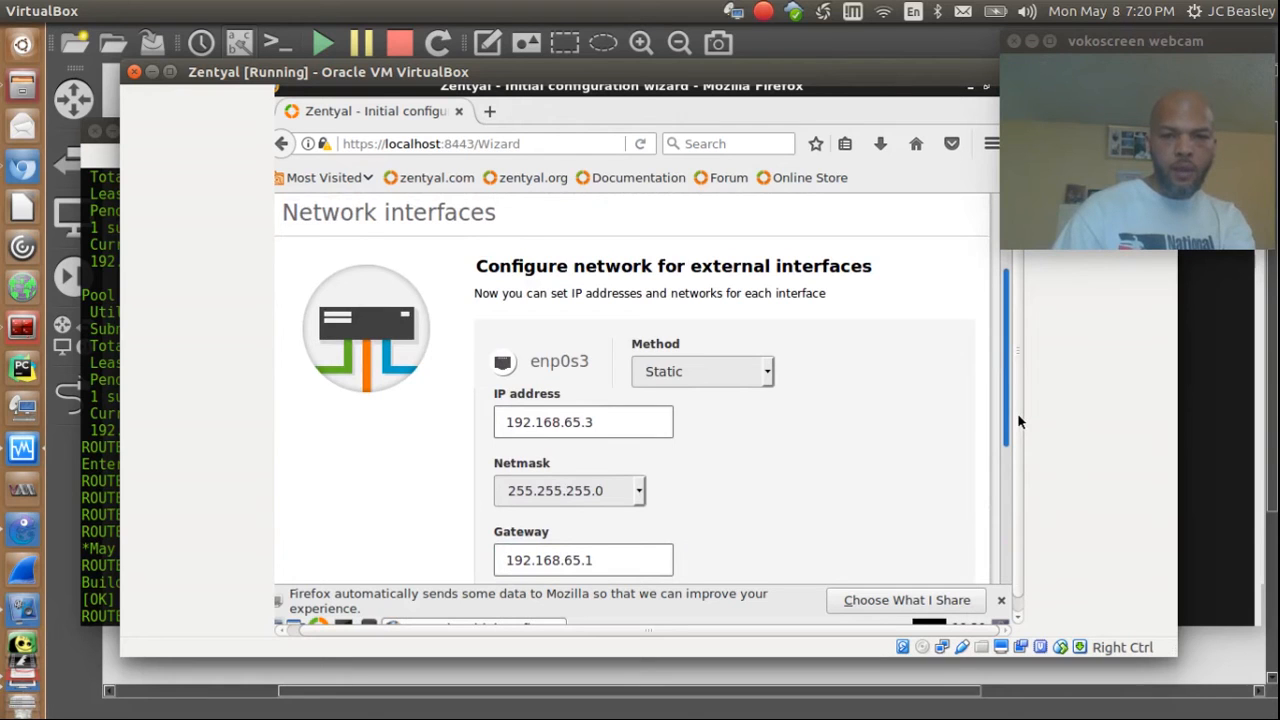
left_click_drag(1017, 420, 960, 562)
Step: Advance to Users and Groups, keep Standalone server with domain gns3lab.net, and finish the wizard
left_click(943, 537)
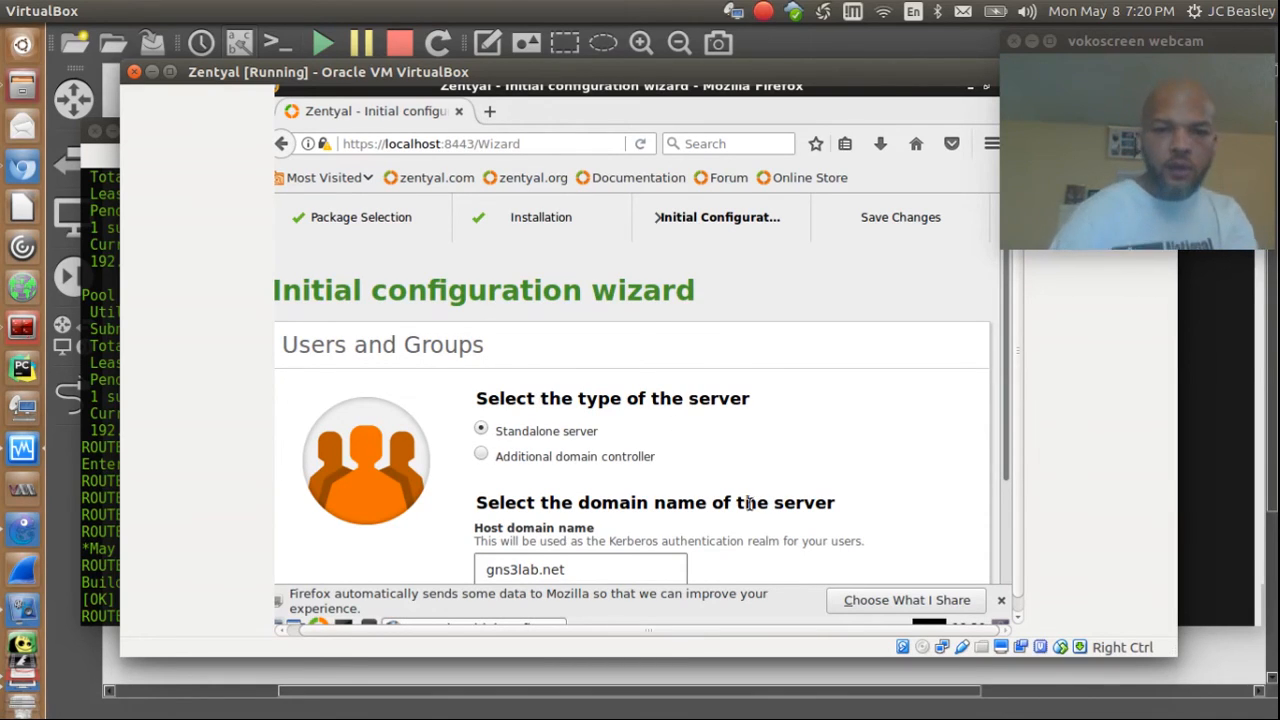
left_click_drag(929, 430, 960, 403)
scroll(1010, 490, "down", 2)
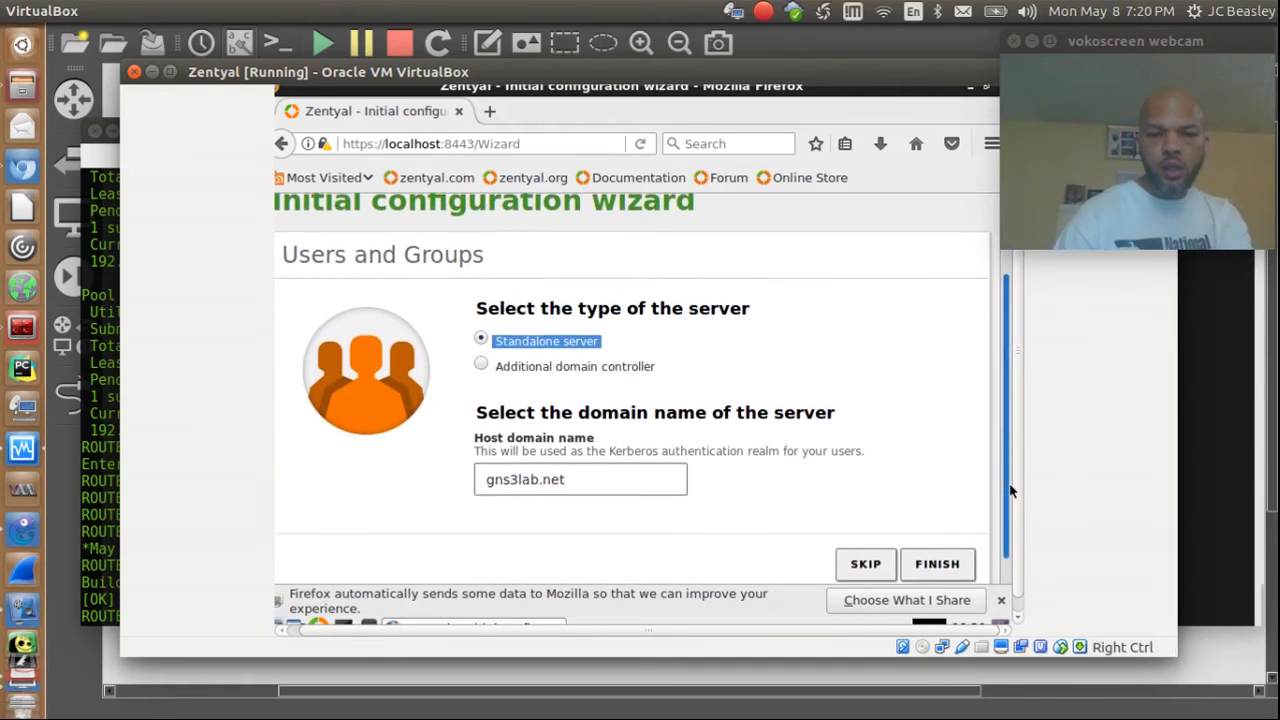
scroll(1010, 490, "down", 1)
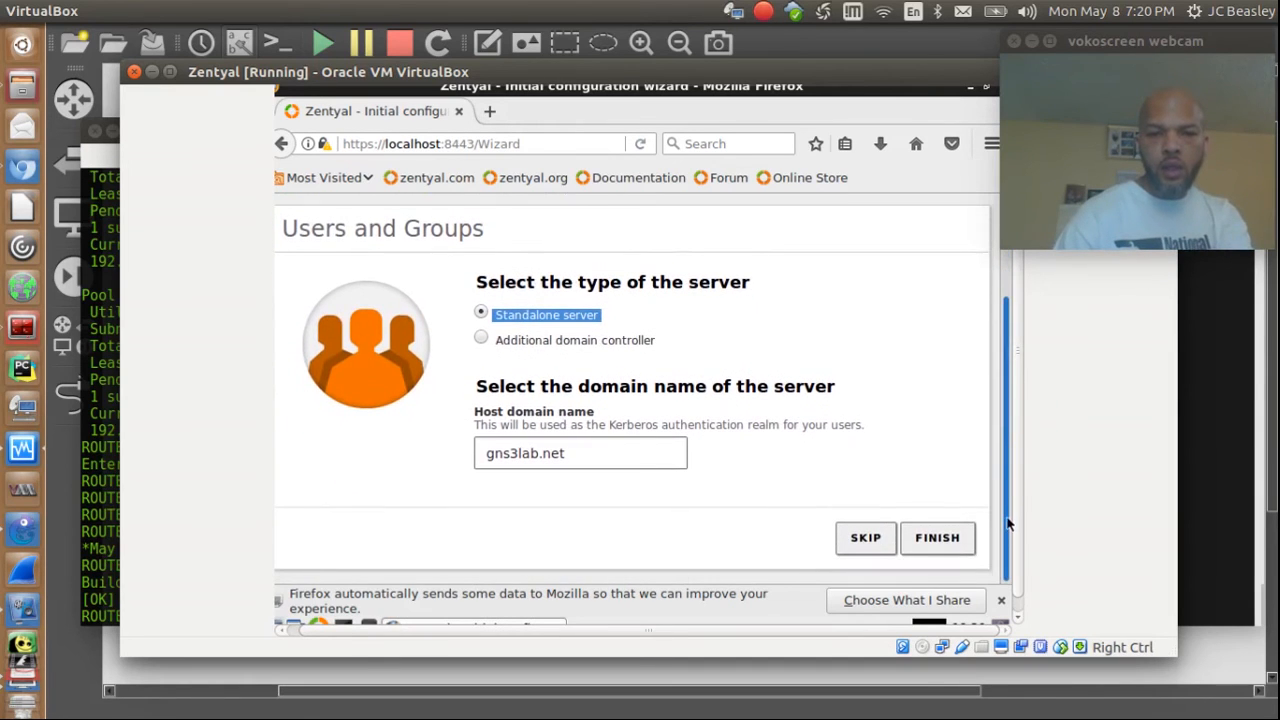
left_click(958, 538)
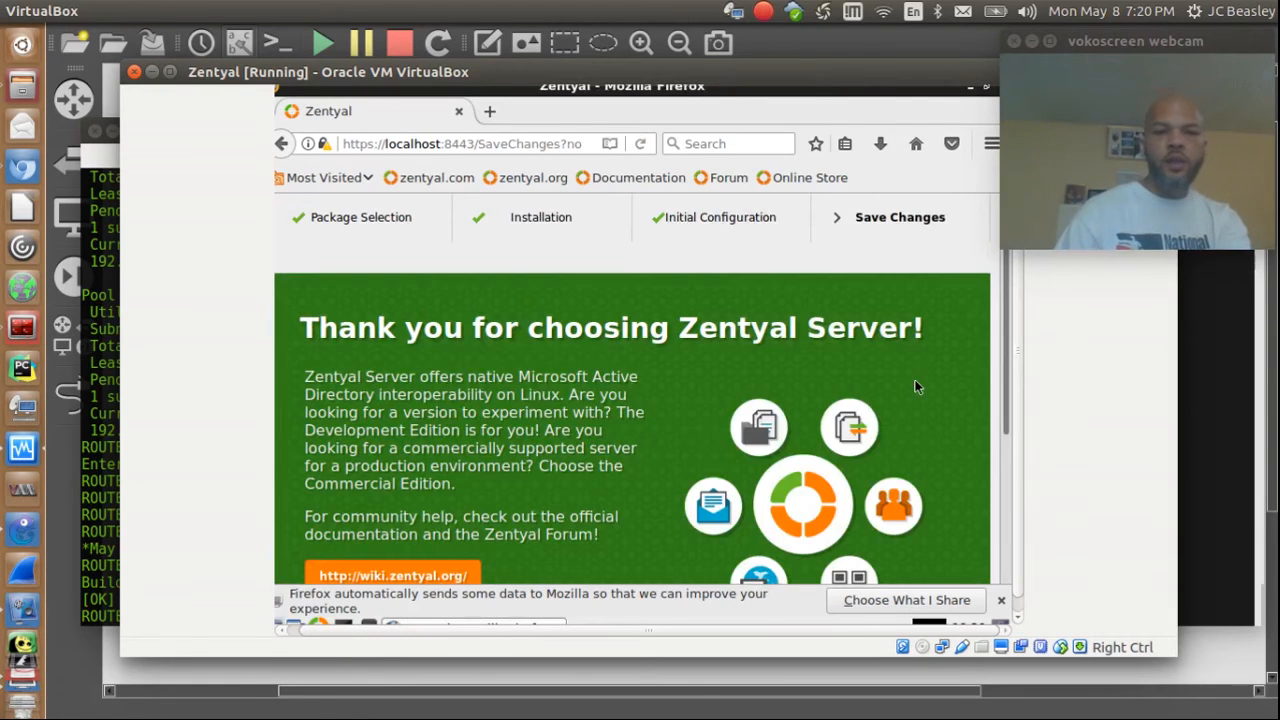
Step: Watch Zentyal save changes until the samba module reaches 20 of 25 operations (80%)
scroll(1010, 289, "down", 4)
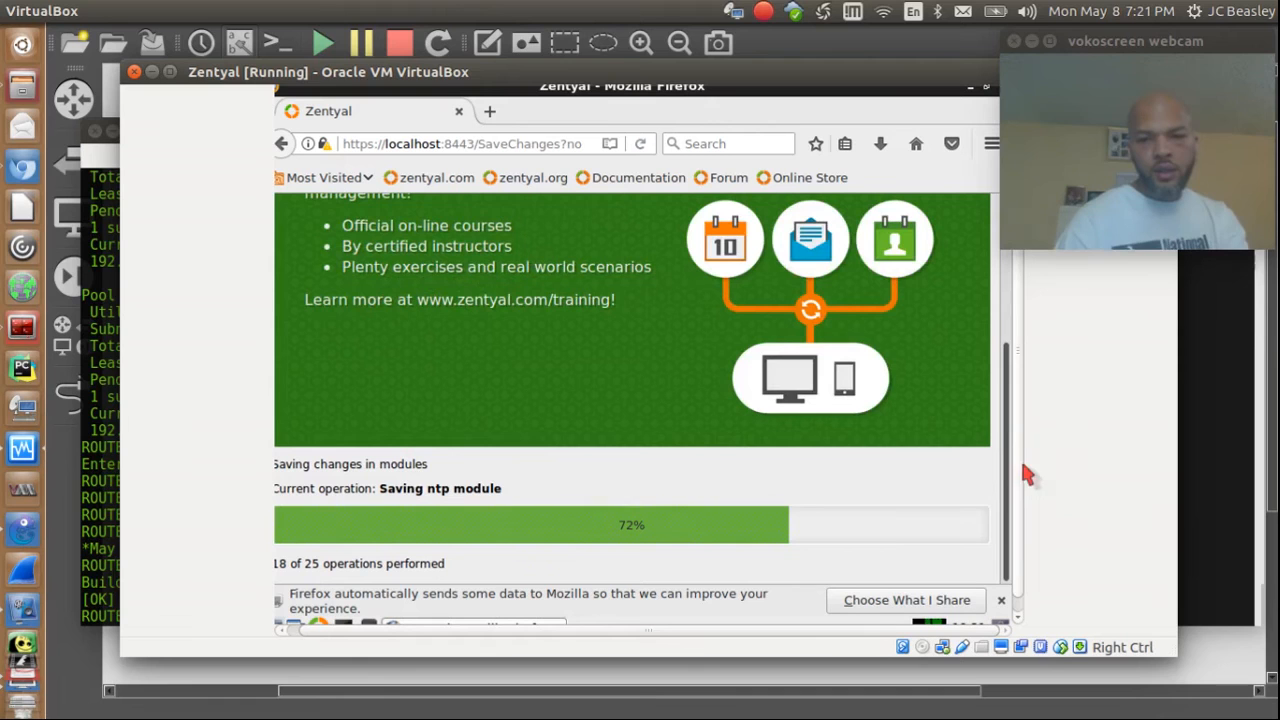
left_click_drag(1017, 440, 1046, 456)
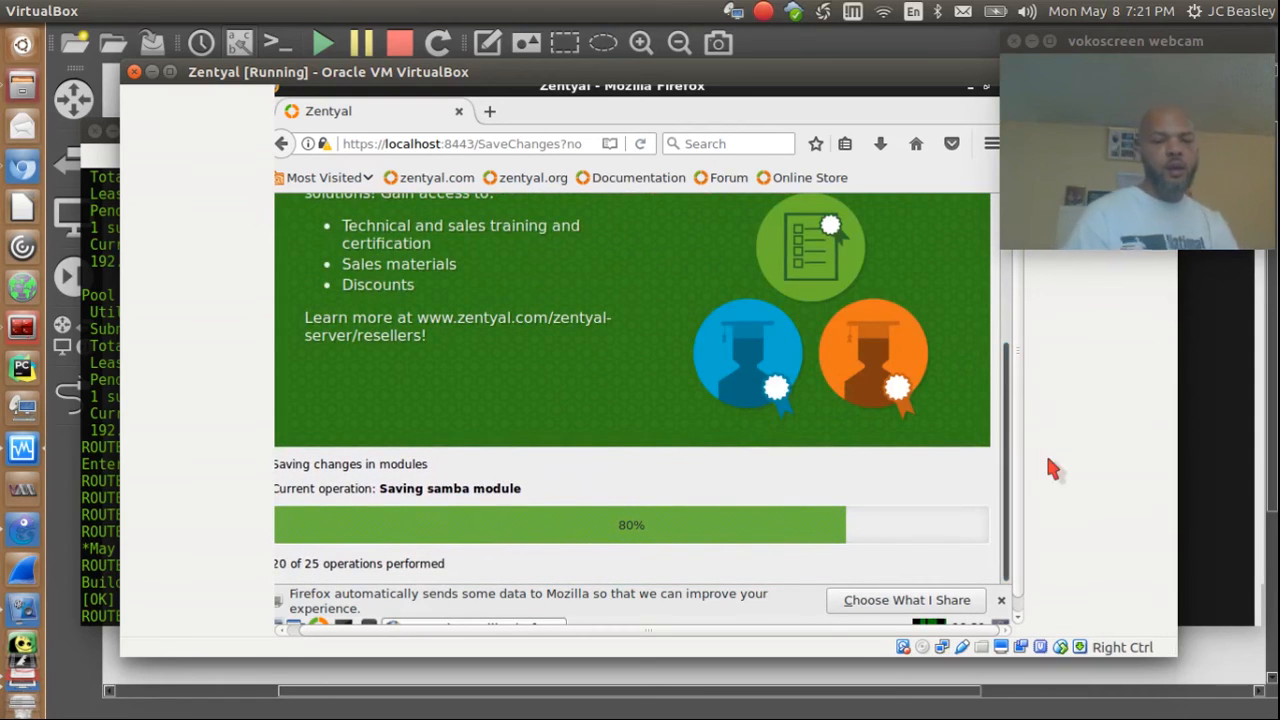
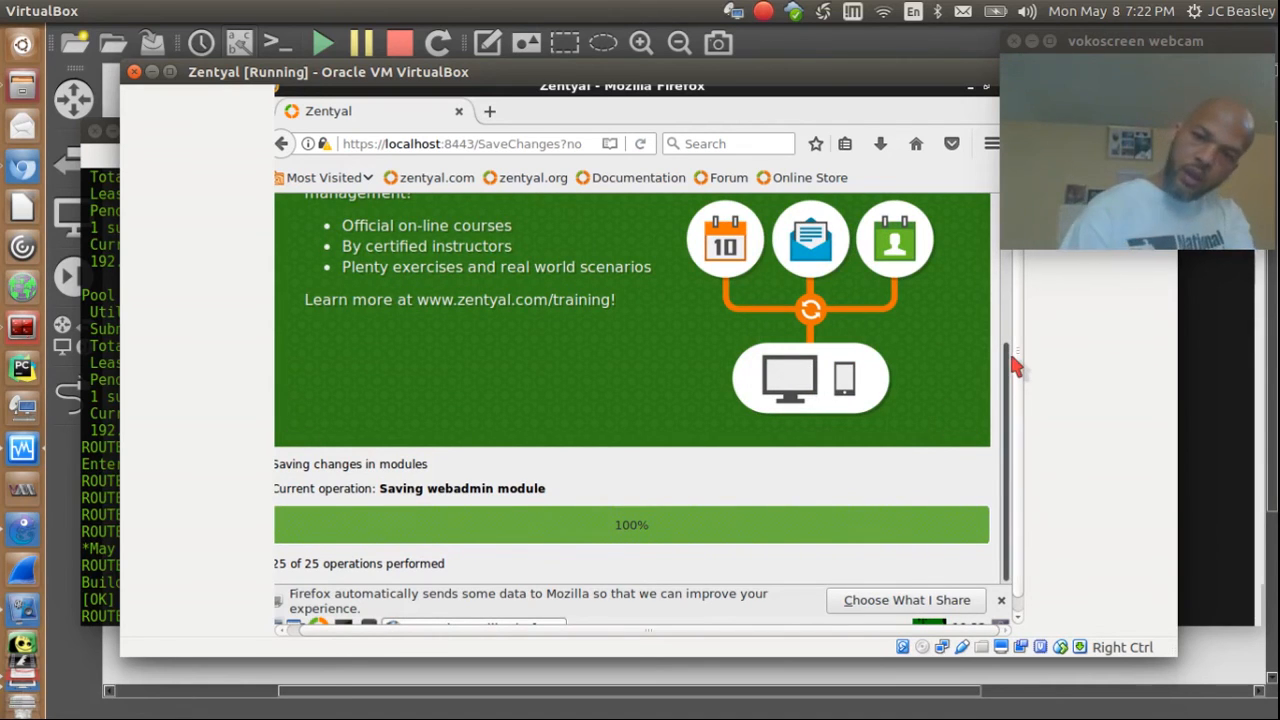
Step: Let Zentyal finish all 25 save operations, then go to the labserver dashboard
left_click_drag(1015, 367, 1018, 403)
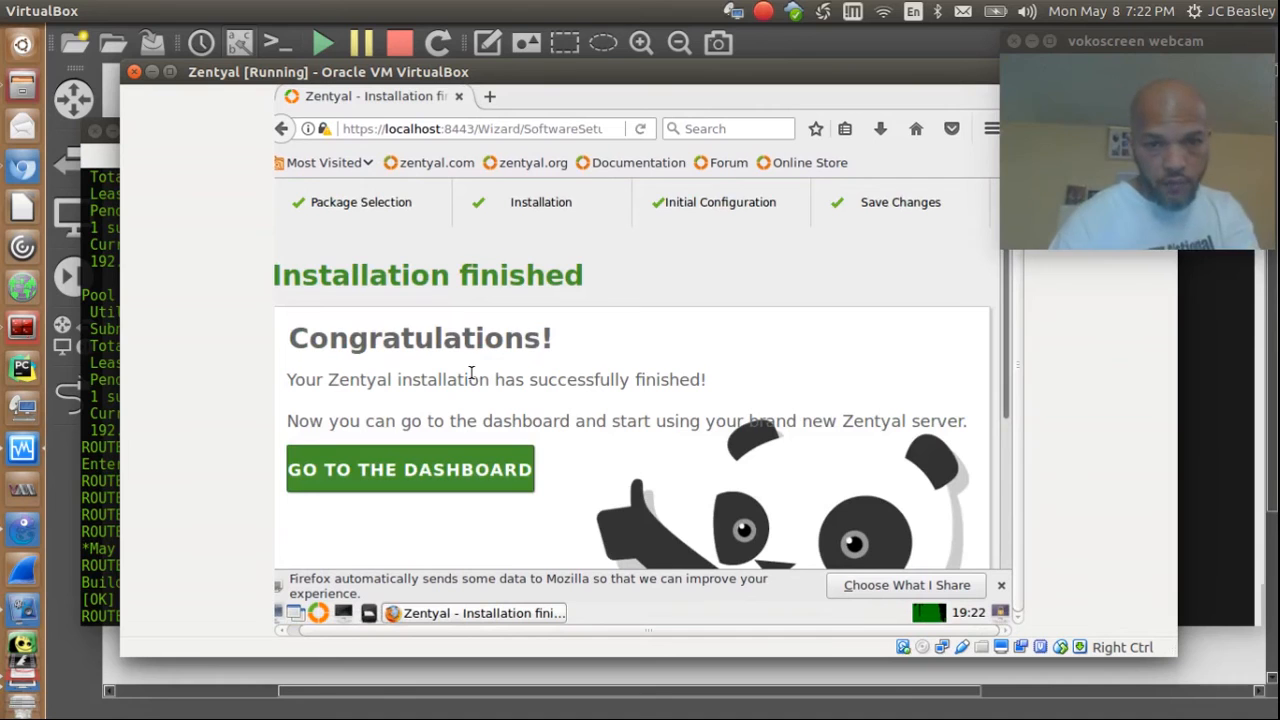
left_click(437, 478)
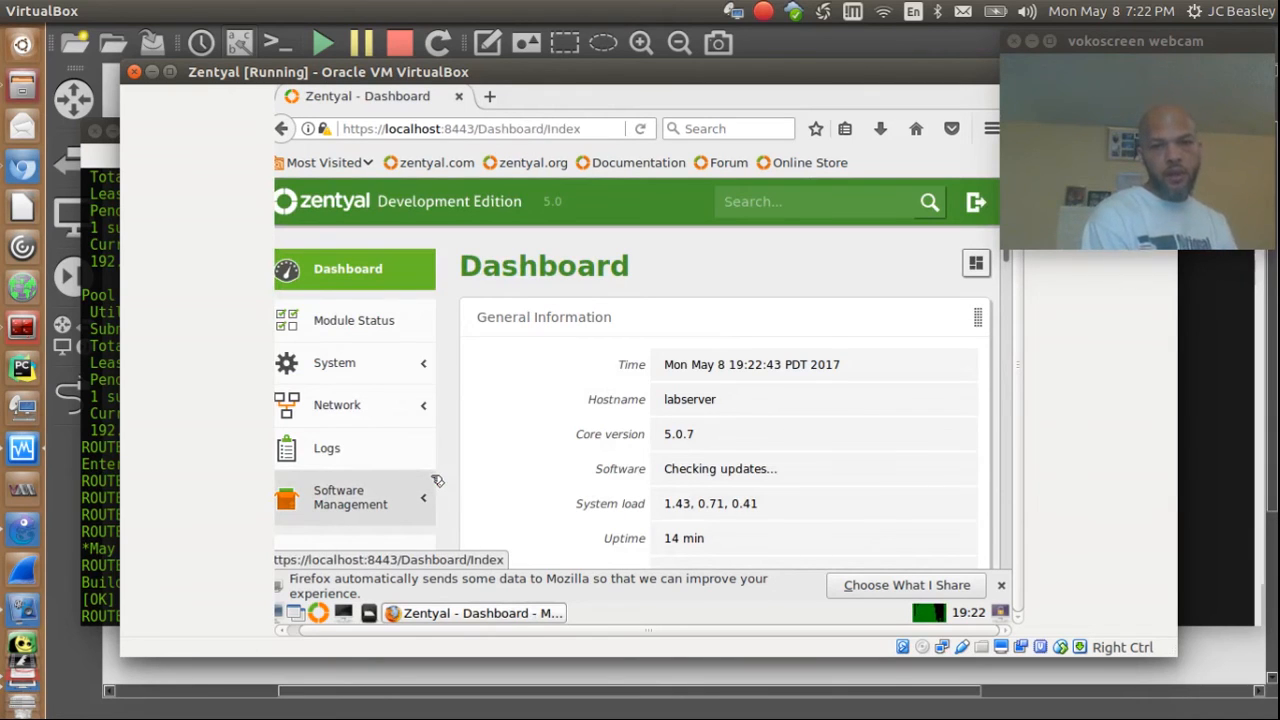
Step: Review the labserver dashboard, scrolling down to Network Interfaces to check enp0s3's IP address
mouse_move(622, 78)
left_mouse_down()
mouse_move(591, 108)
mouse_move(600, 75)
left_mouse_up()
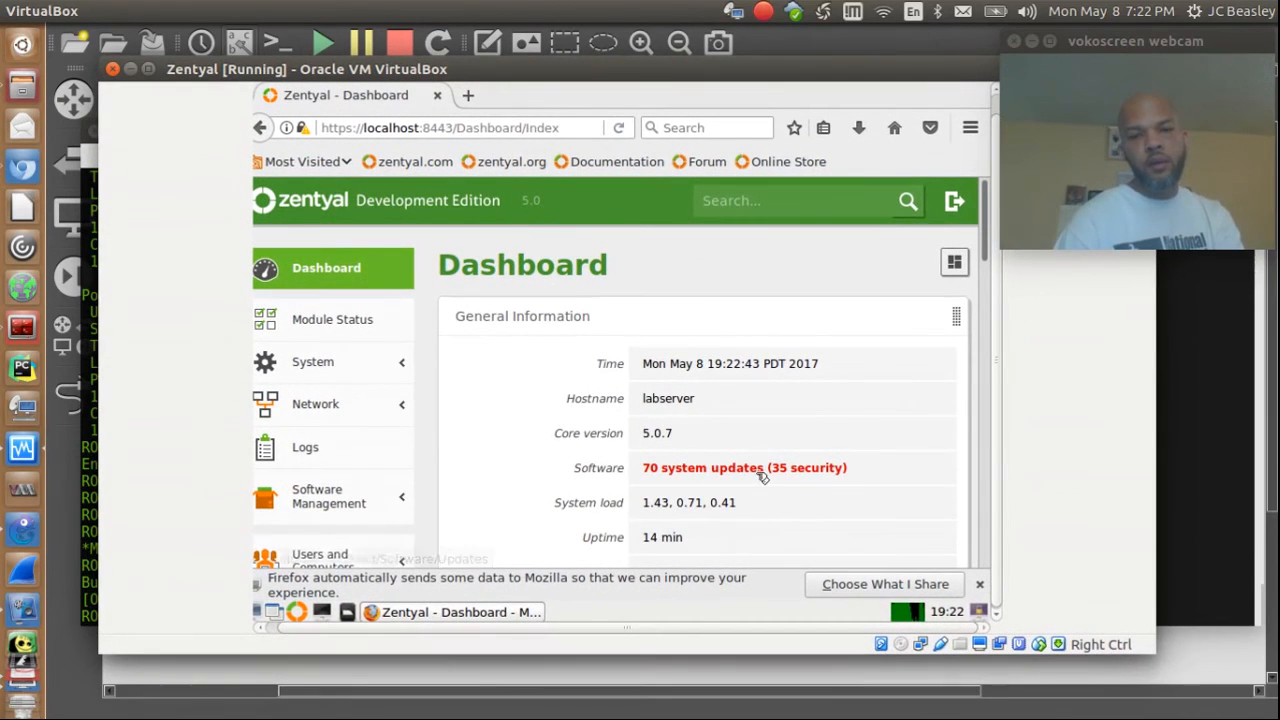
left_click_drag(986, 249, 980, 346)
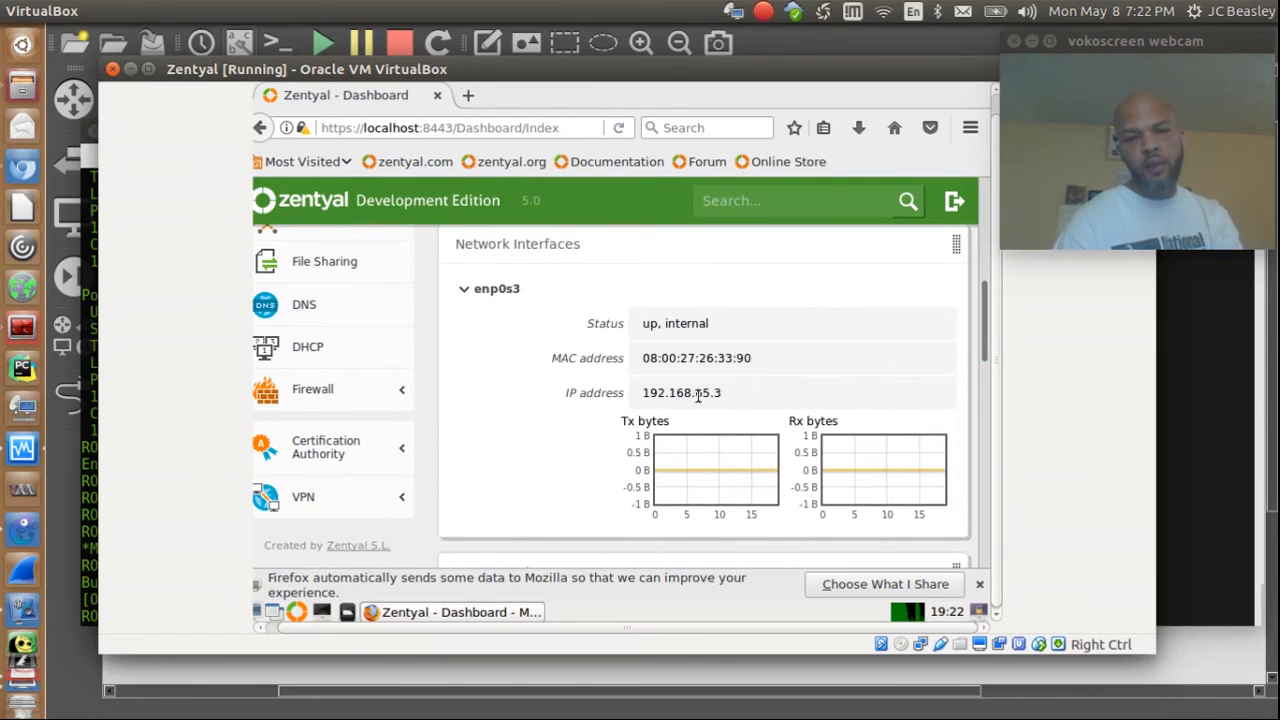
left_click(985, 380)
left_click_drag(985, 388, 1001, 303)
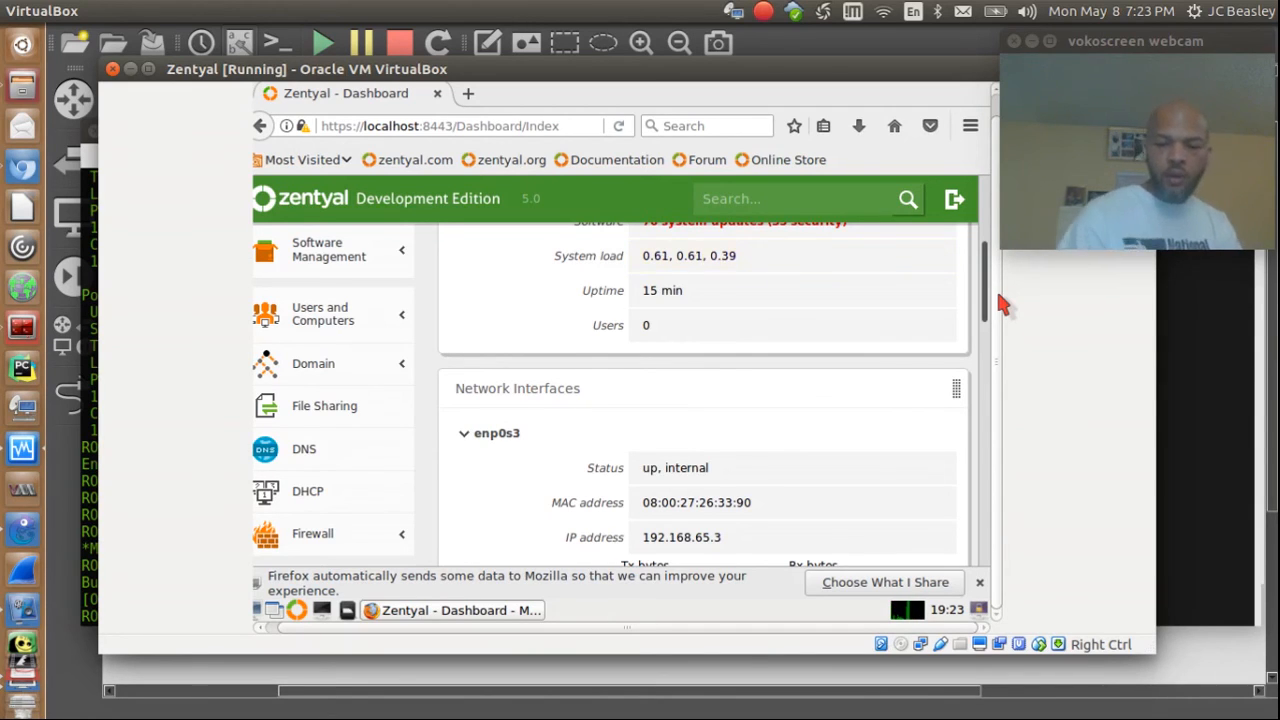
scroll(998, 296, "up", 3)
scroll(997, 295, "up", 1)
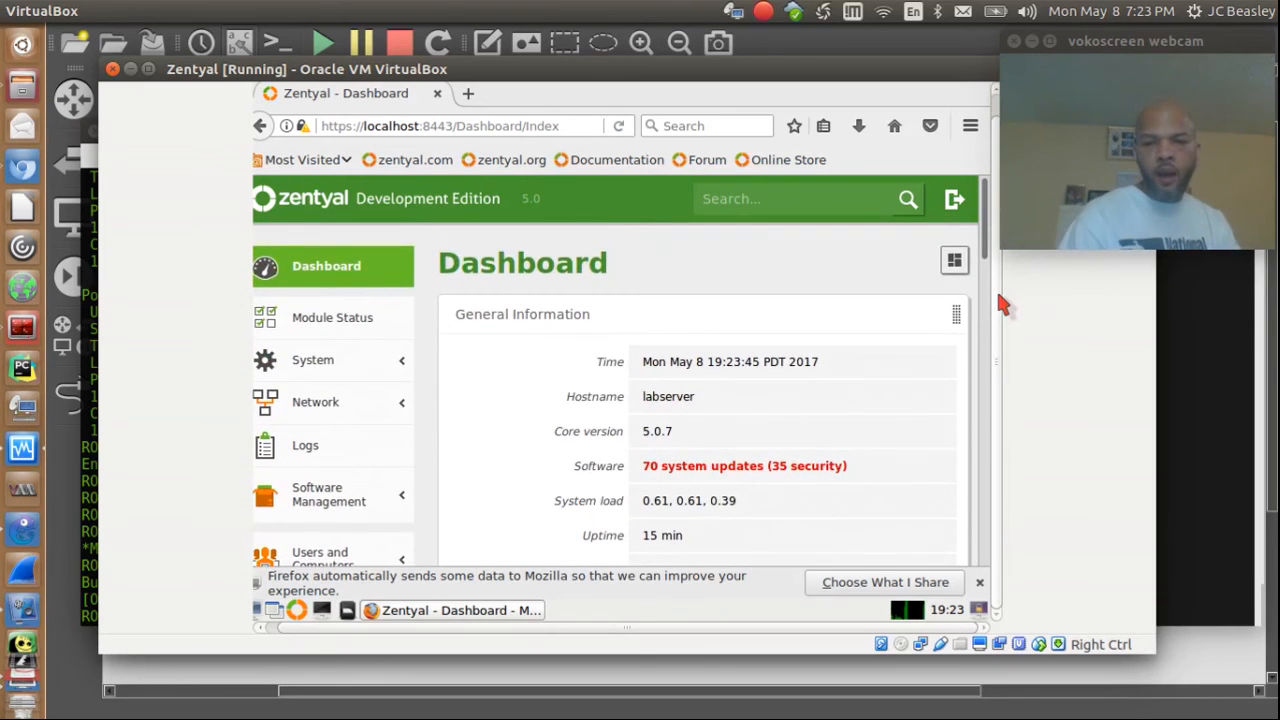
mouse_move(491, 70)
left_mouse_down()
mouse_move(591, 209)
mouse_move(440, 31)
mouse_move(453, 54)
mouse_move(473, 56)
left_mouse_up()
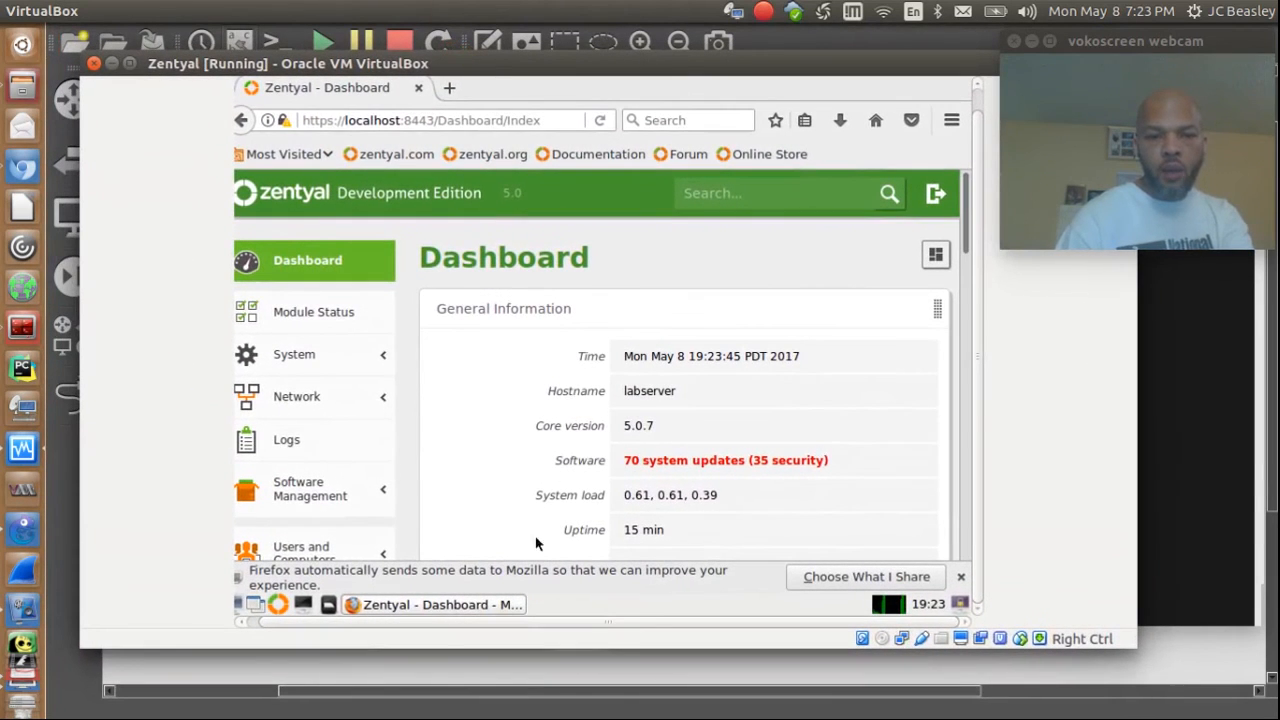
Step: Open a terminal on the server and run ifconfig to confirm address 192.168.65.3
left_click(304, 604)
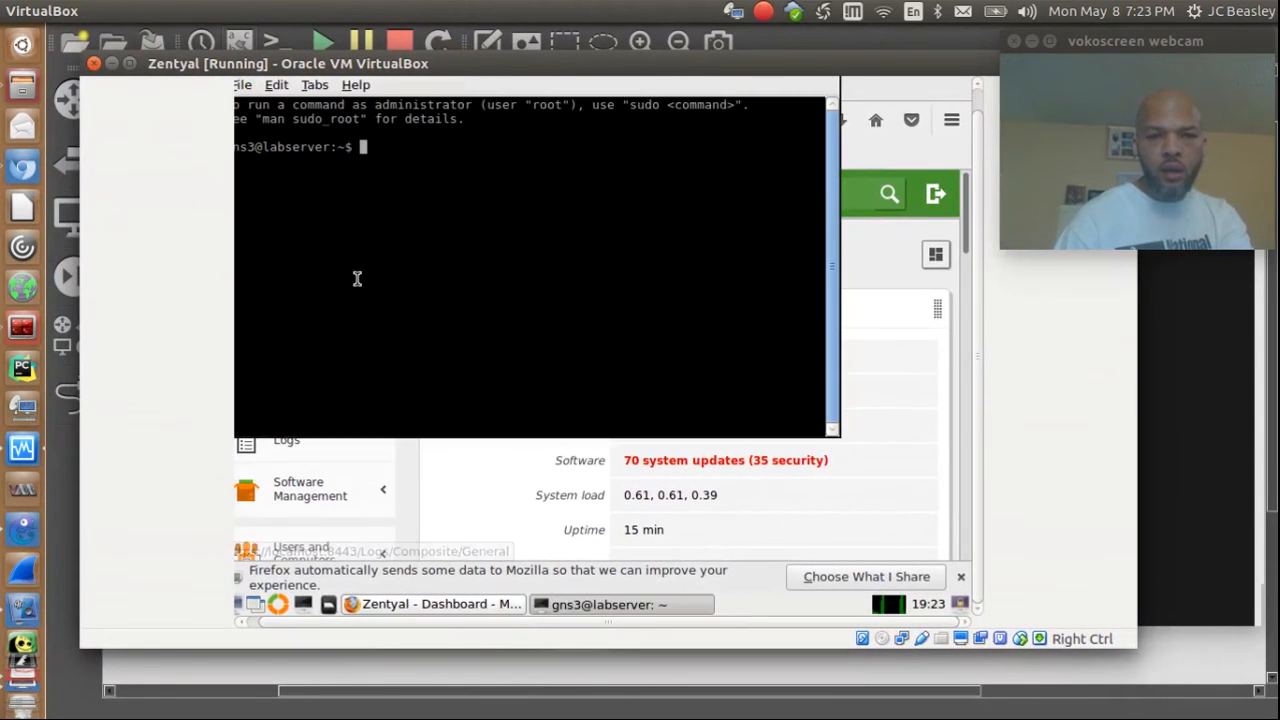
type("ifconfig")
key("Return")
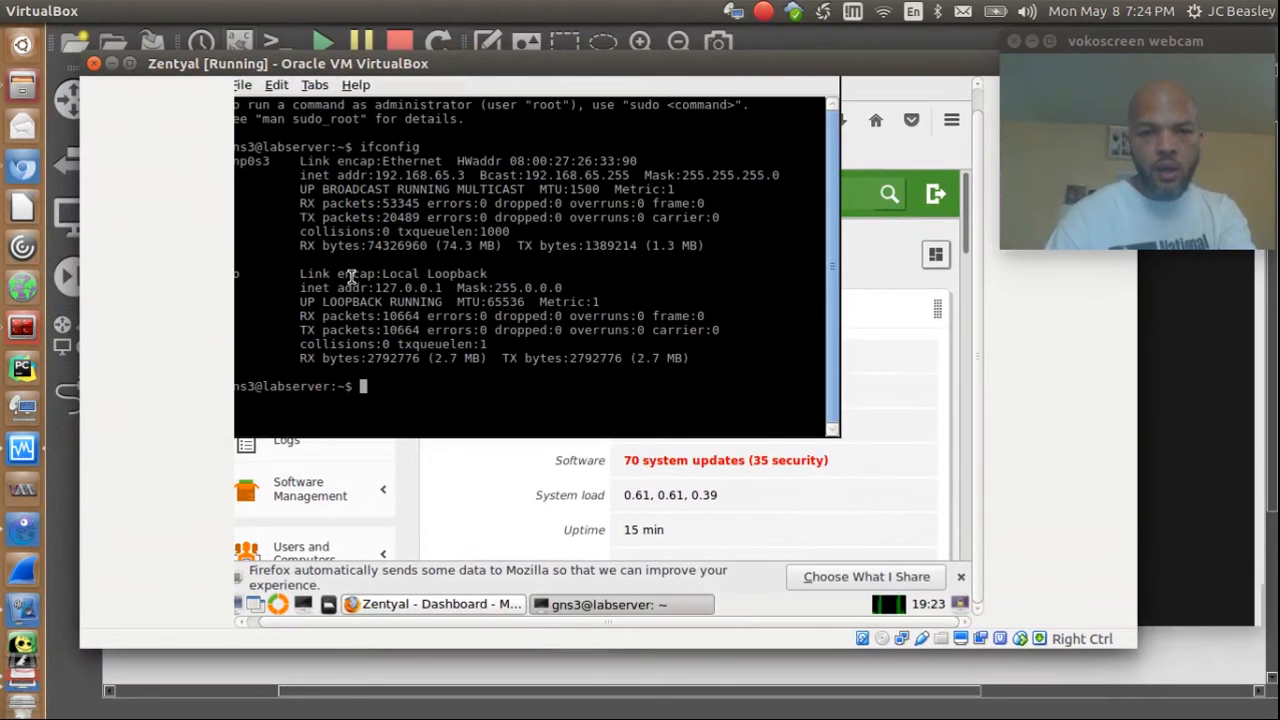
Step: Ping 192.168.65.1 and stop it with Ctrl+C after successful replies
type("ping ")
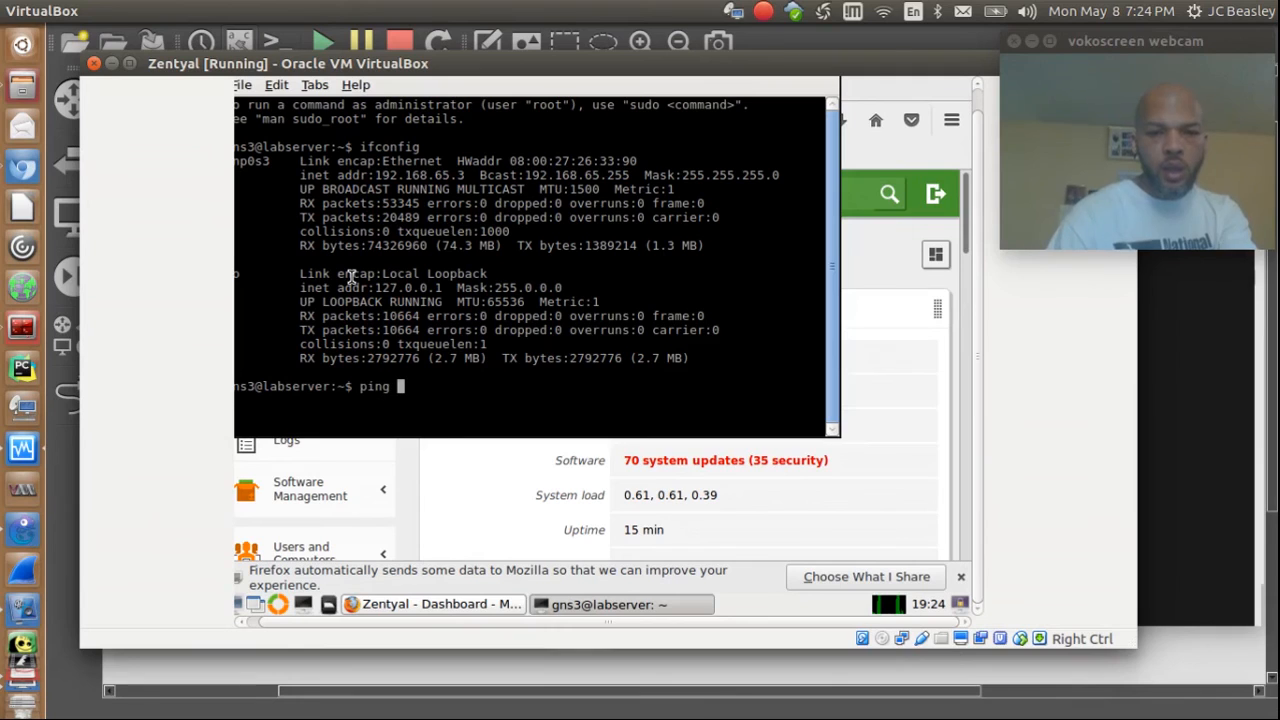
type("1921")
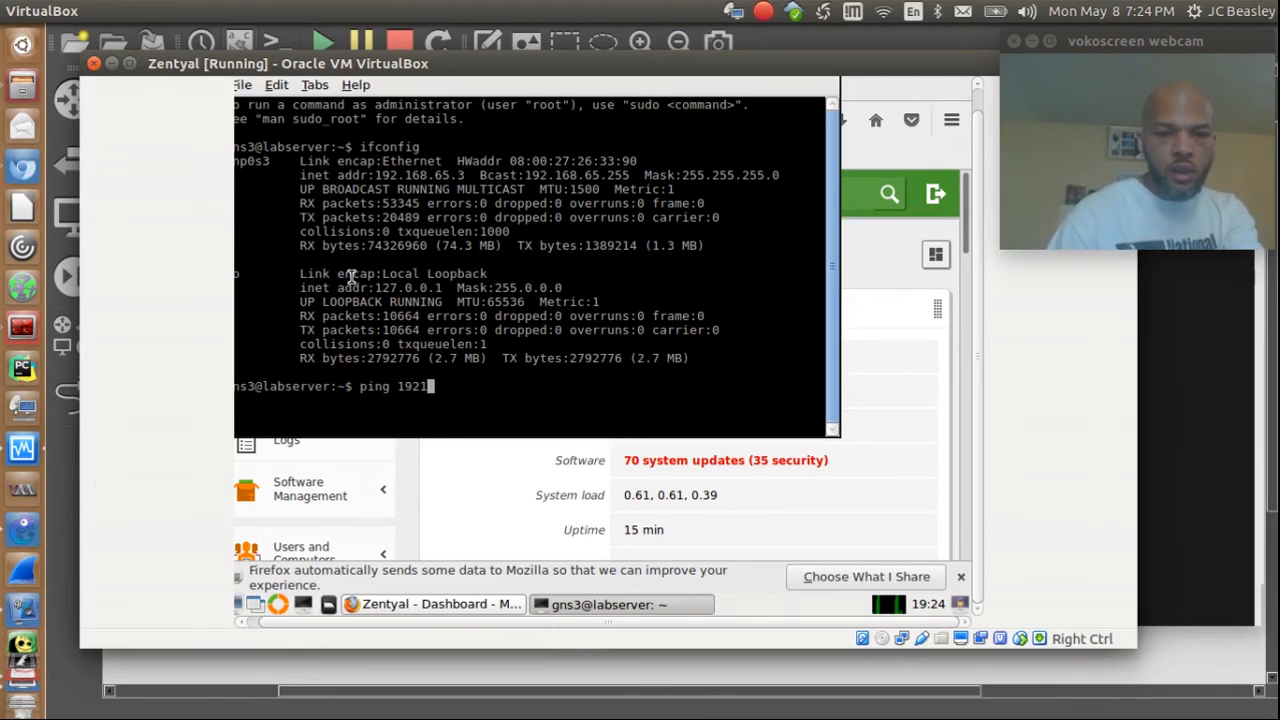
key("BackSpace")
key("BackSpace")
type("2.168.")
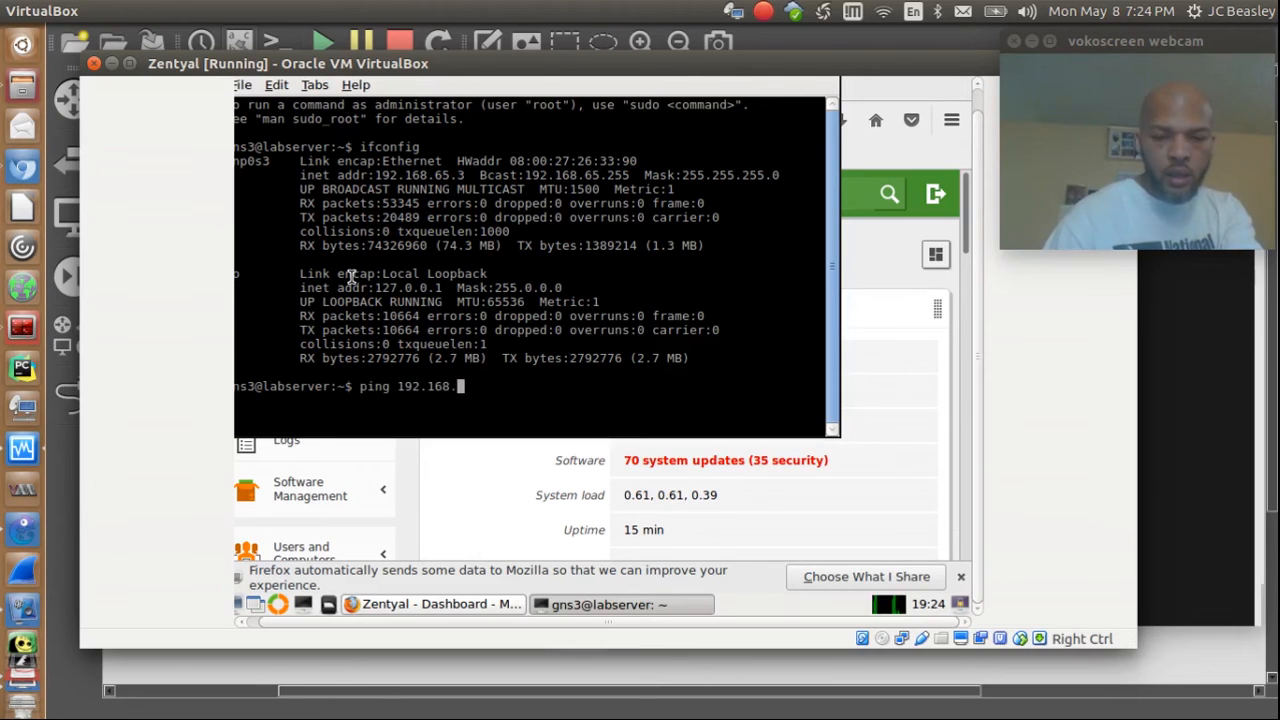
type("65.1")
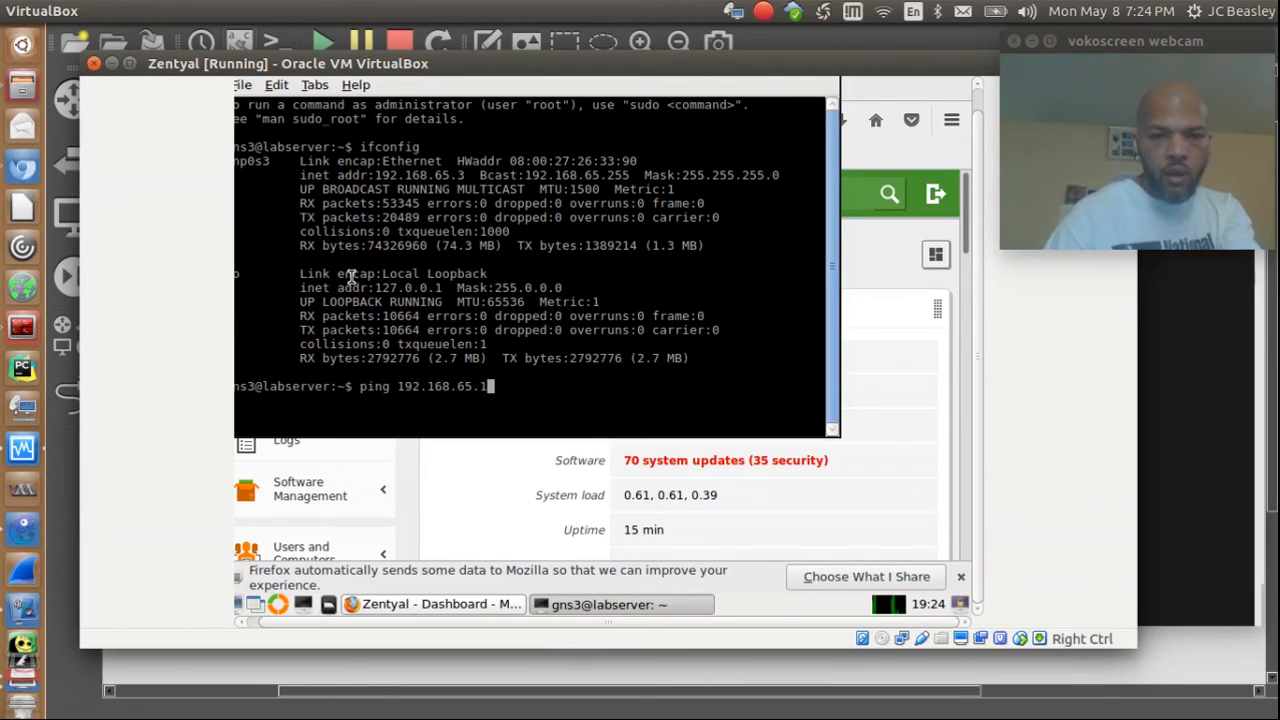
key("Return")
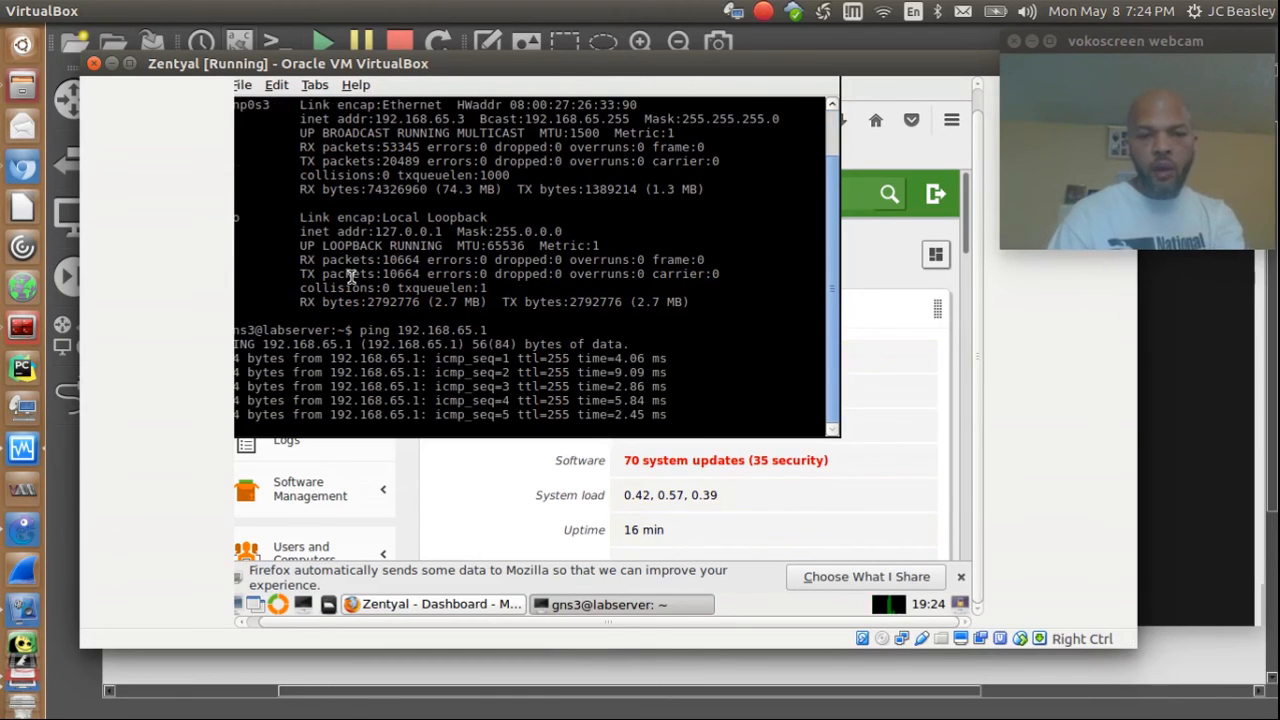
key("ctrl+c")
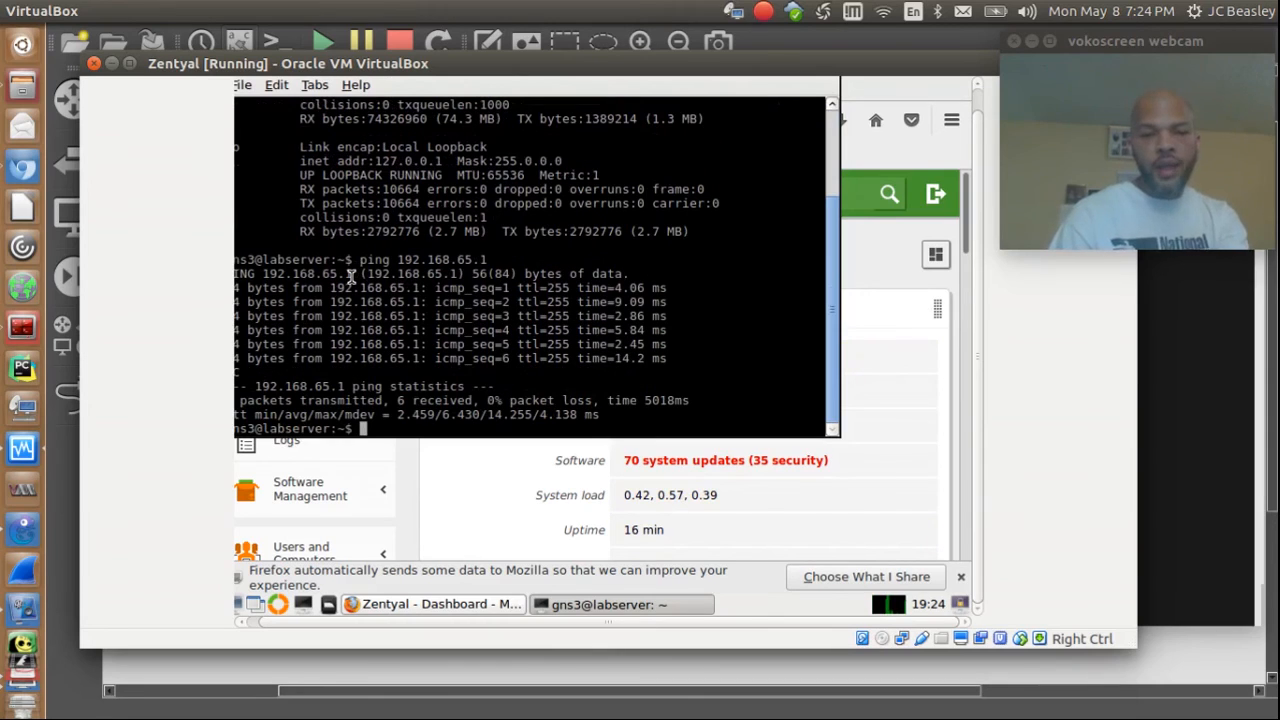
Step: Ping 192.168.0.4 by editing the recalled command, stopping it after successful replies
key("Up")
key("BackSpace")
key("BackSpace")
key("BackSpace")
key("BackSpace")
key("BackSpace")
key("BackSpace")
key("BackSpace")
key("BackSpace")
key("BackSpace")
key("BackSpace")
key("BackSpace")
key("BackSpace")
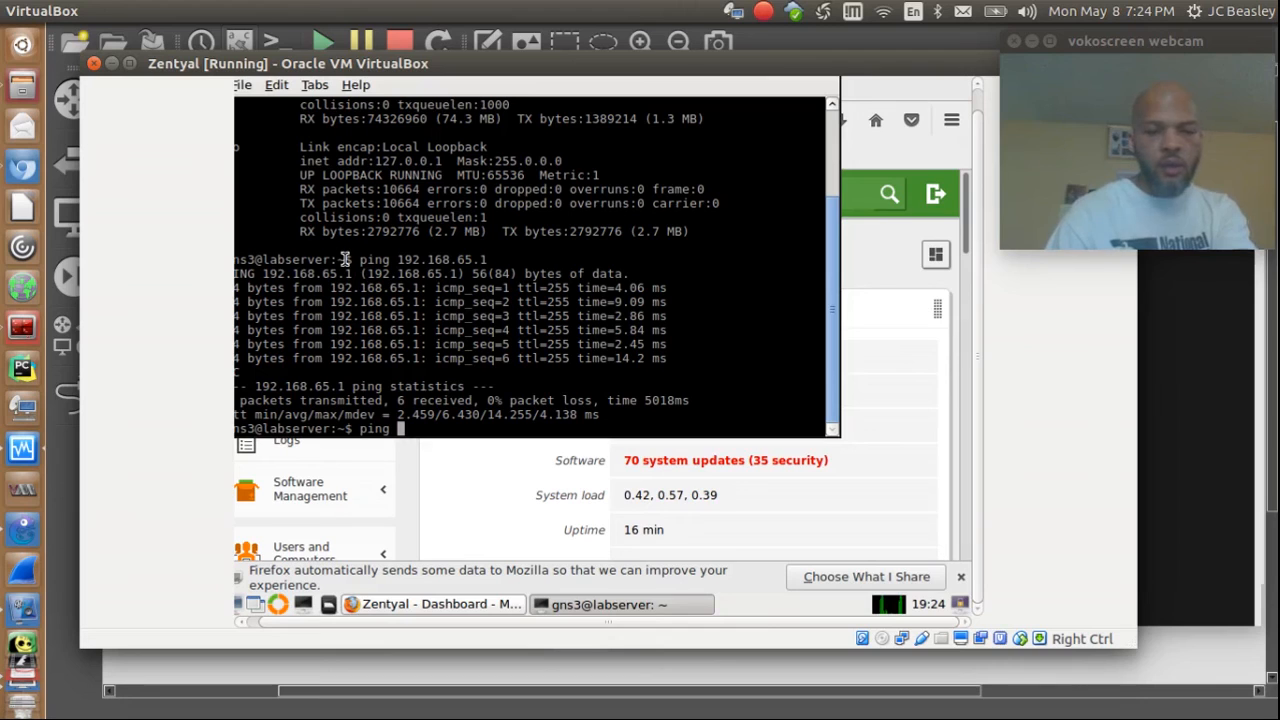
type("192.")
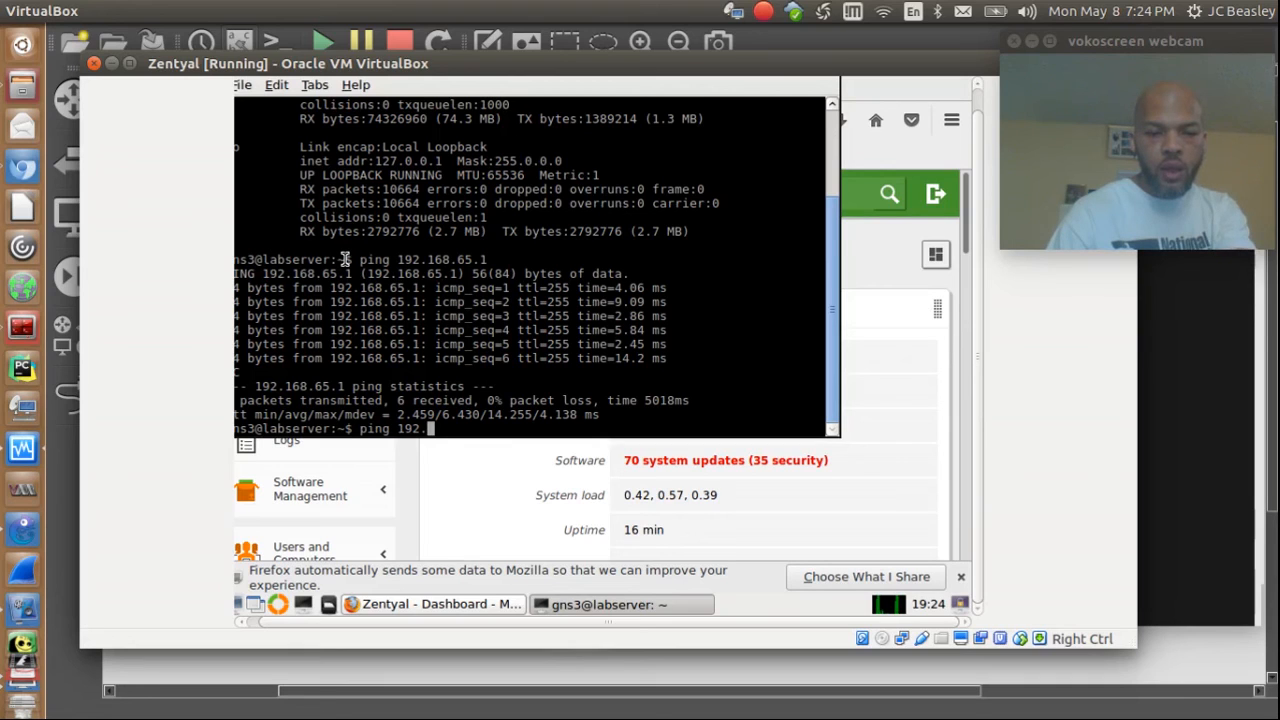
type("168.")
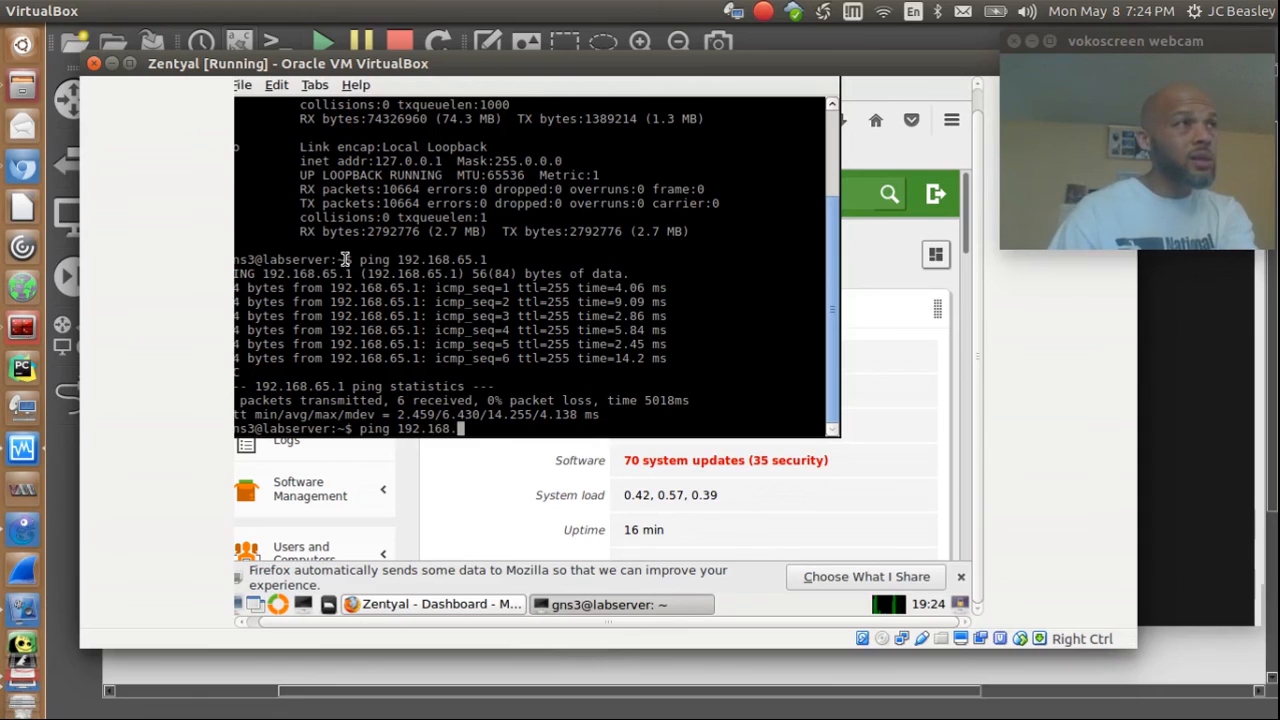
type("0.")
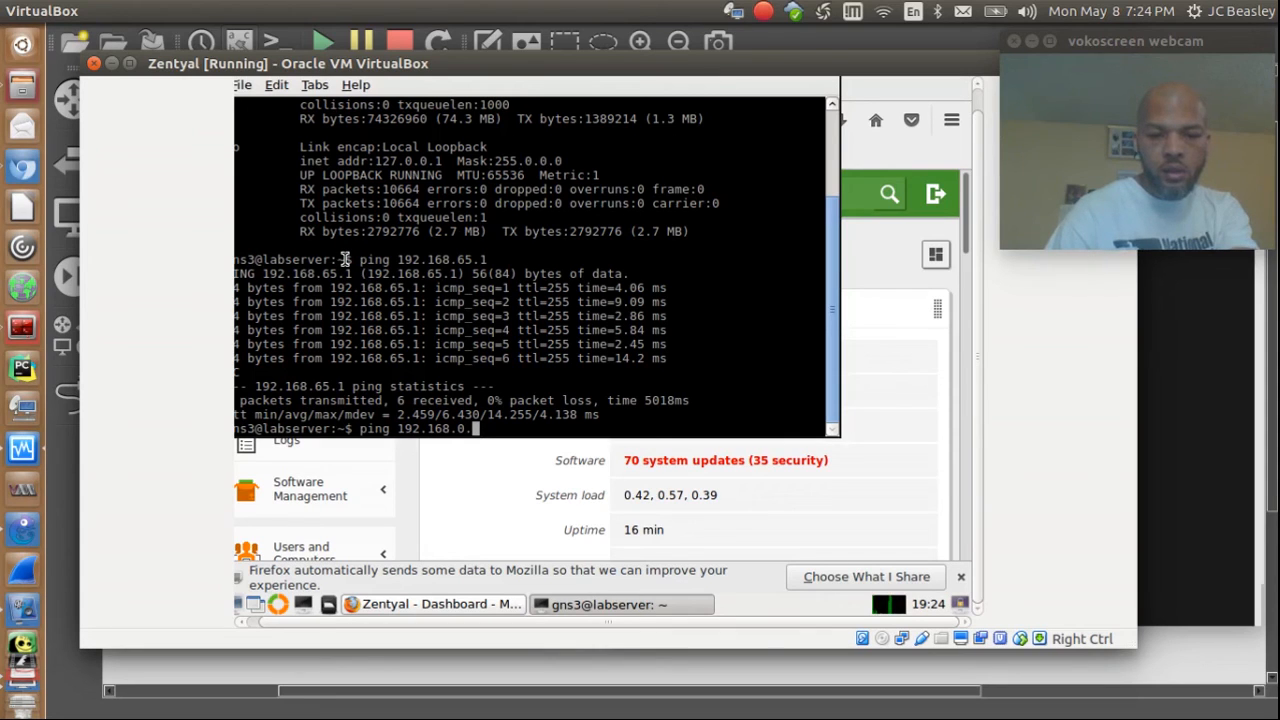
type("4")
key("Return")
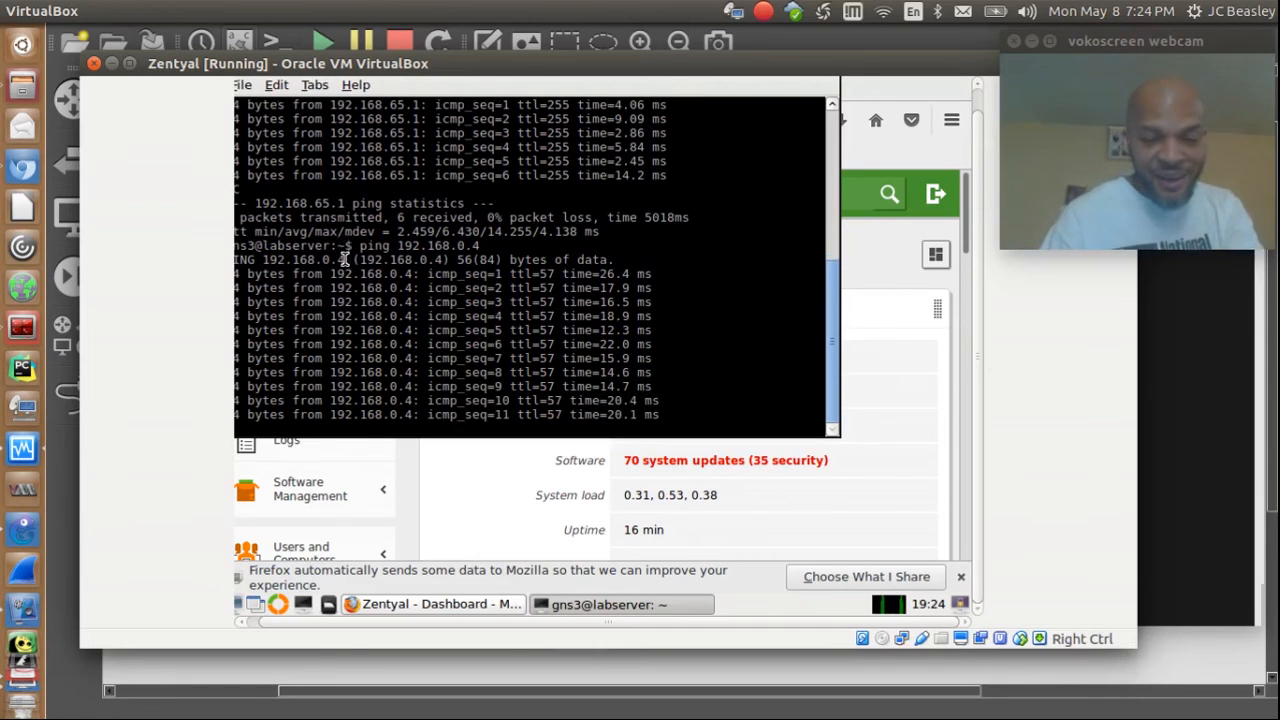
key("ctrl+c")
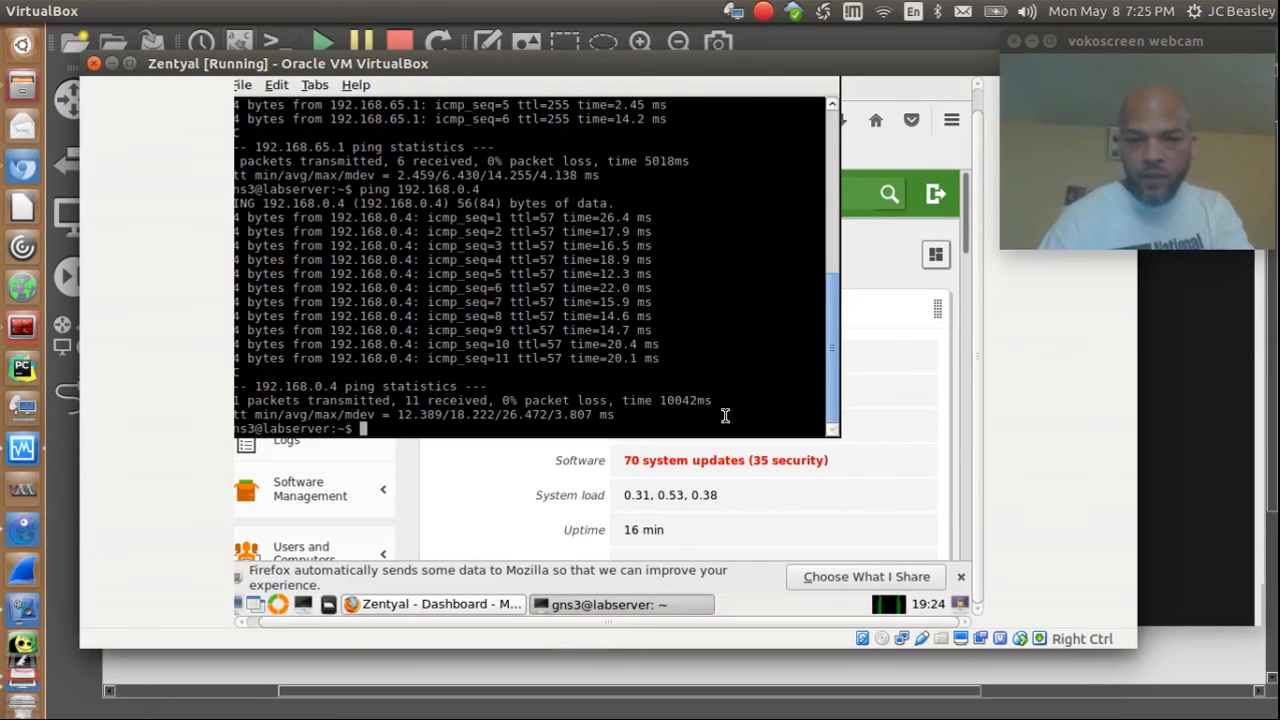
left_click(72, 585)
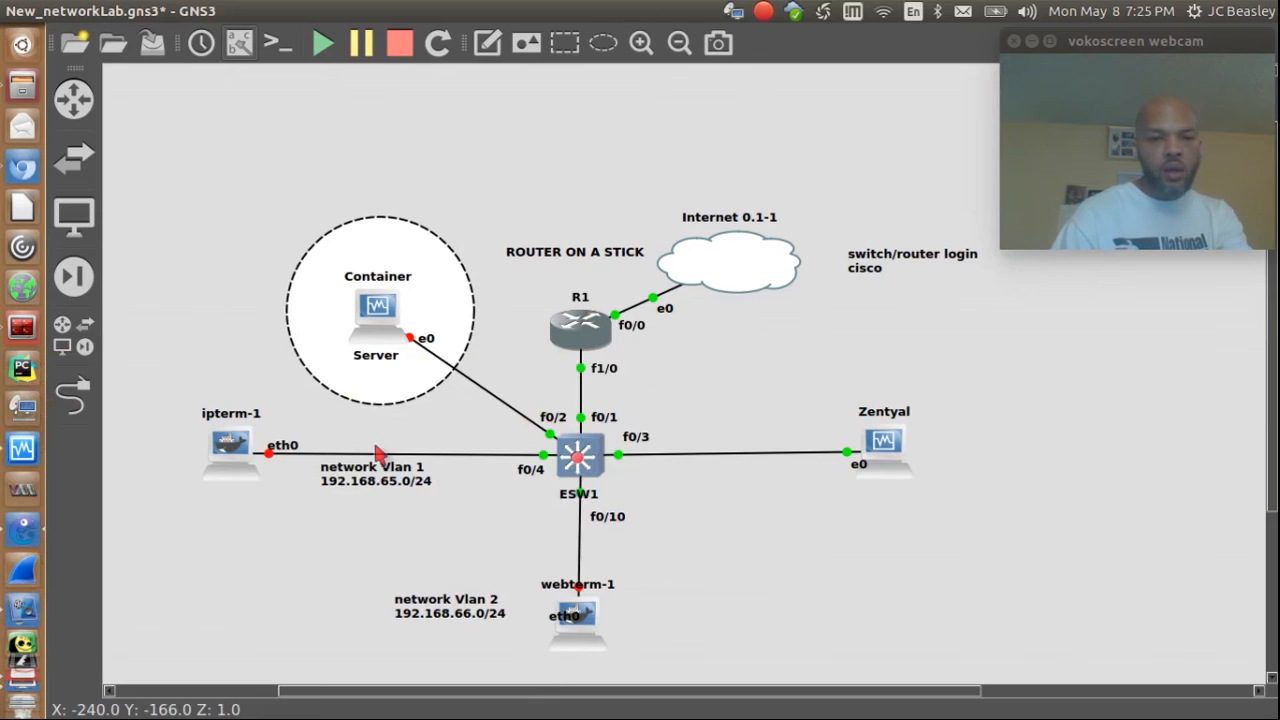
right_click(220, 450)
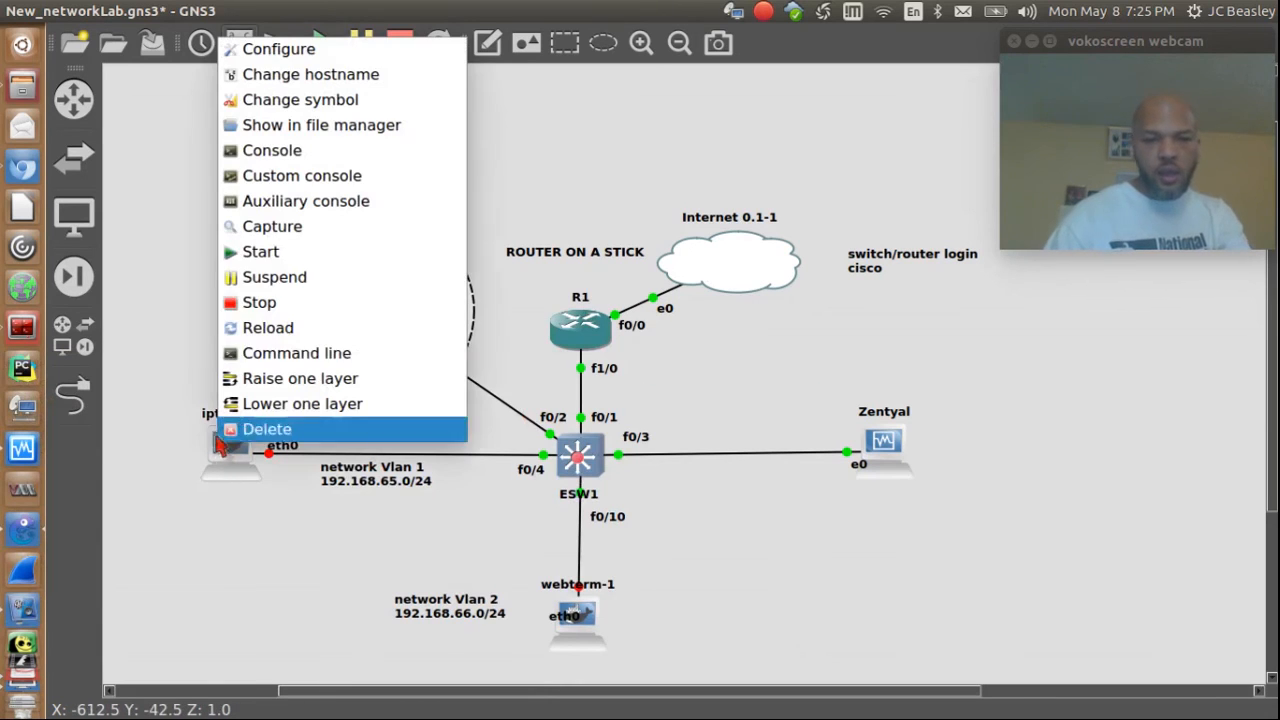
left_click(257, 249)
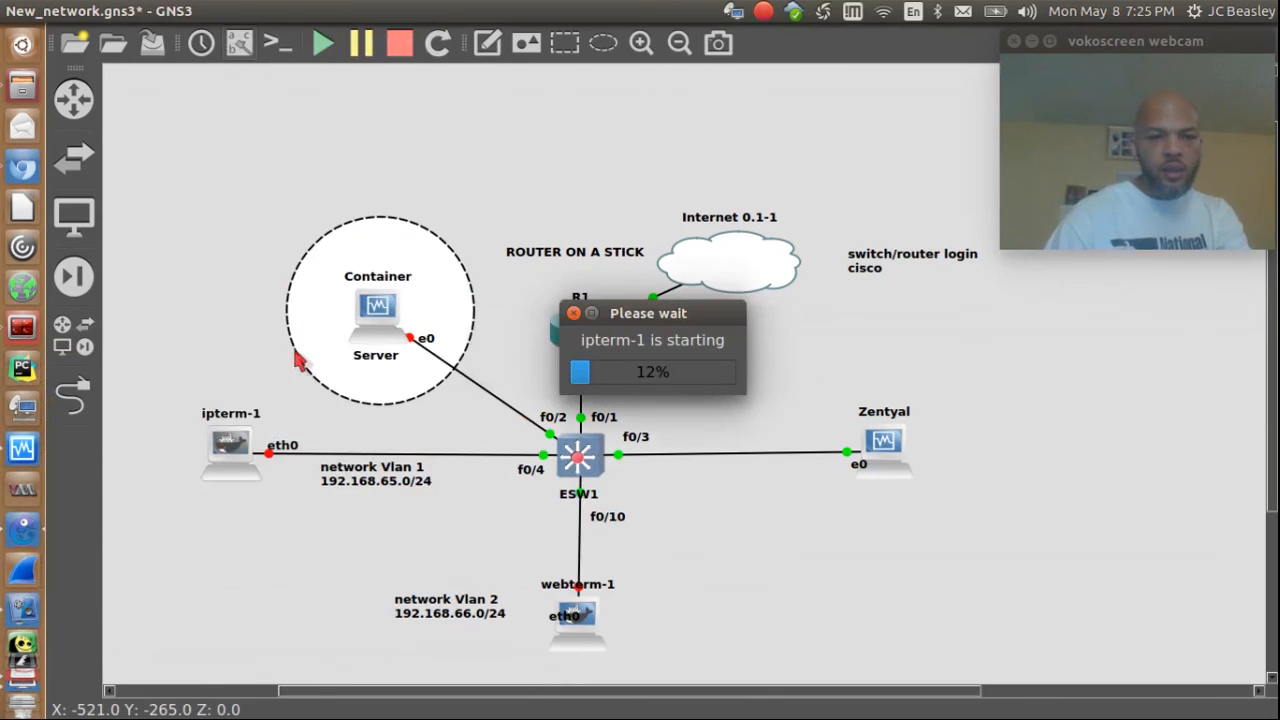
right_click(220, 442)
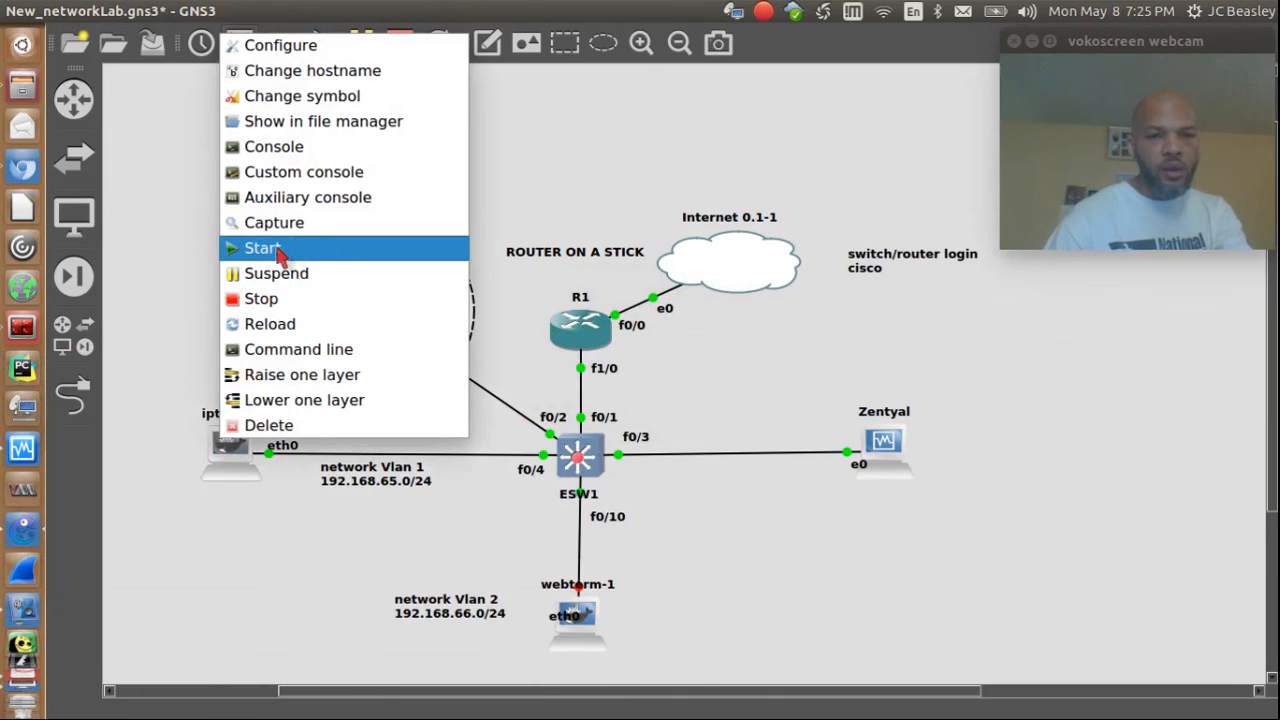
left_click(259, 156)
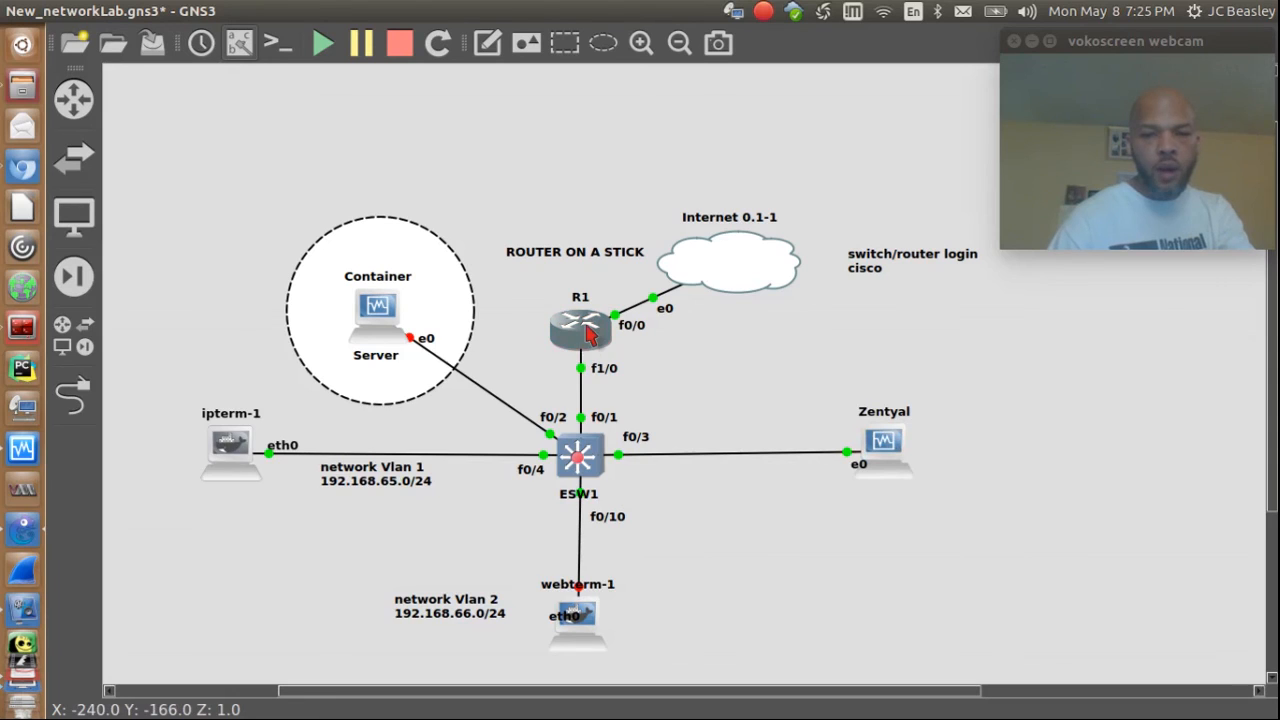
mouse_move(822, 462)
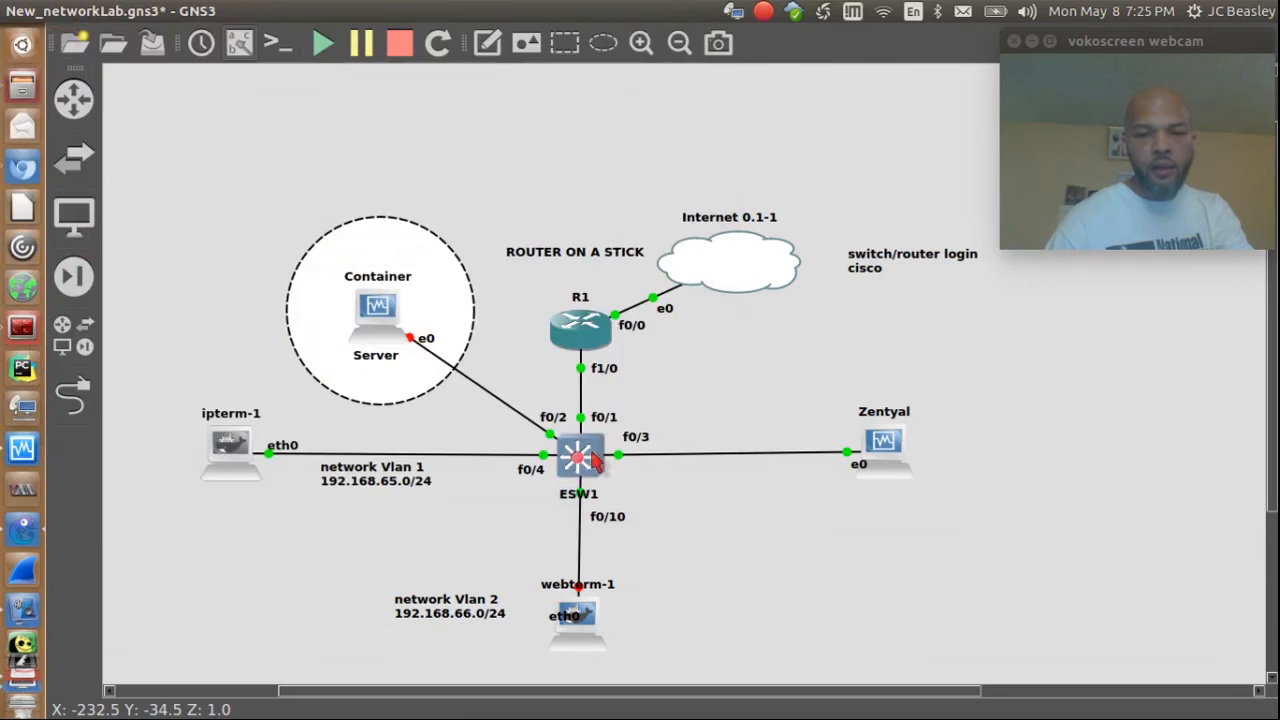
mouse_move(586, 438)
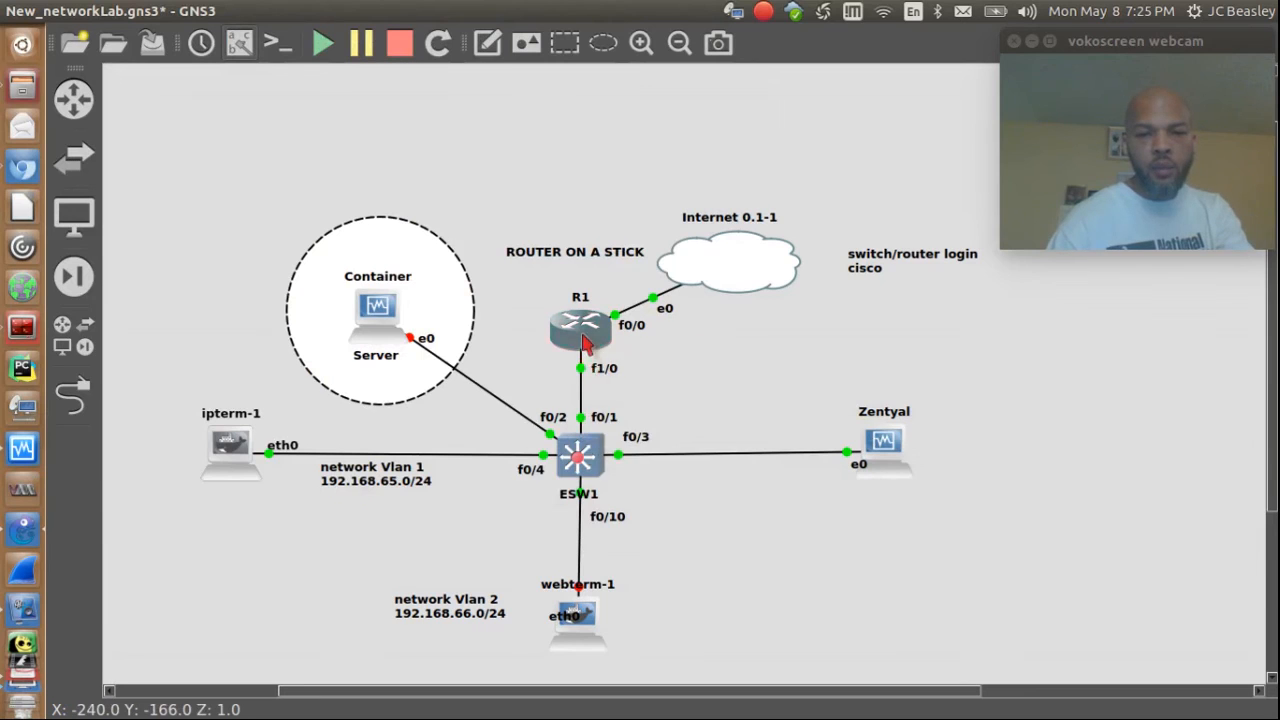
mouse_move(583, 340)
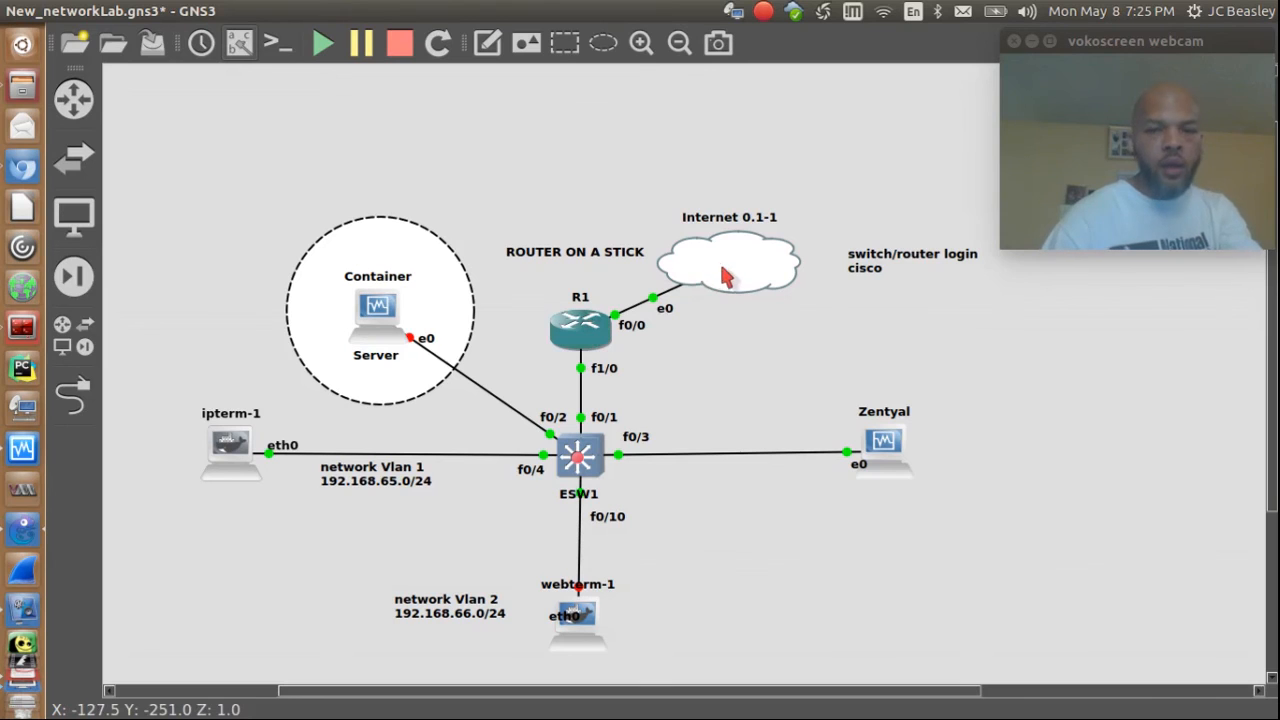
mouse_move(735, 278)
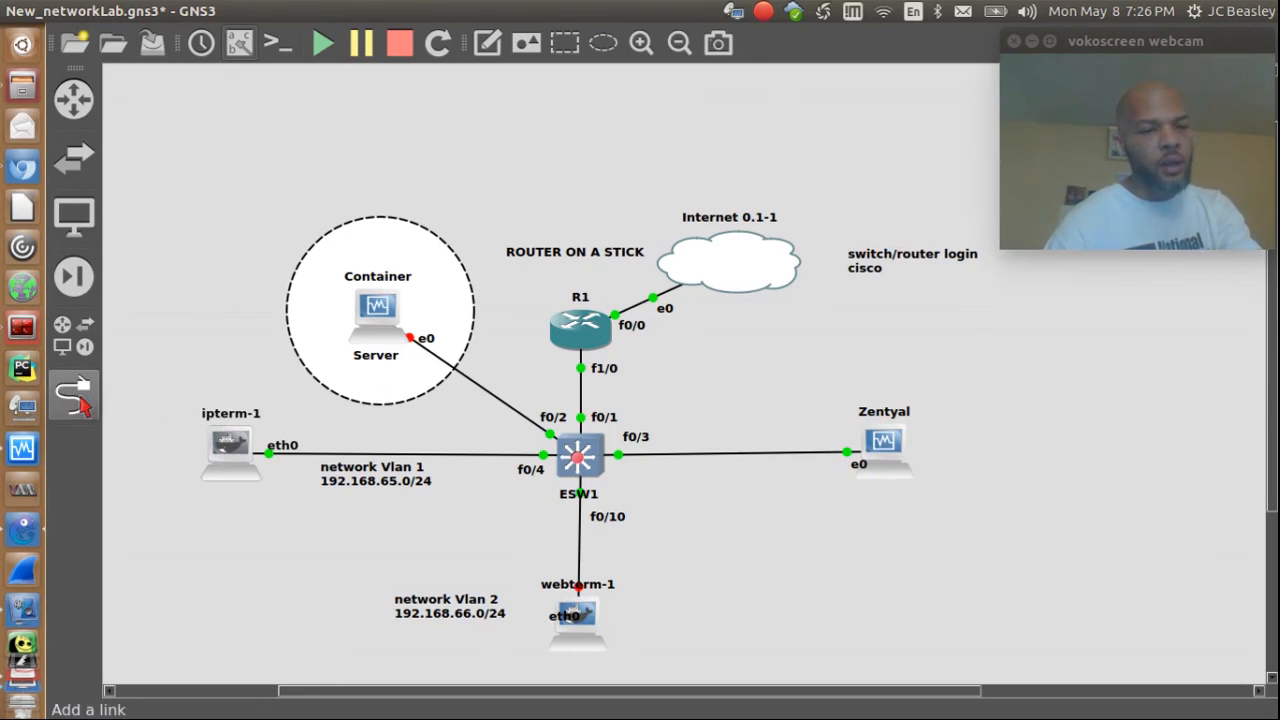
mouse_move(16, 714)
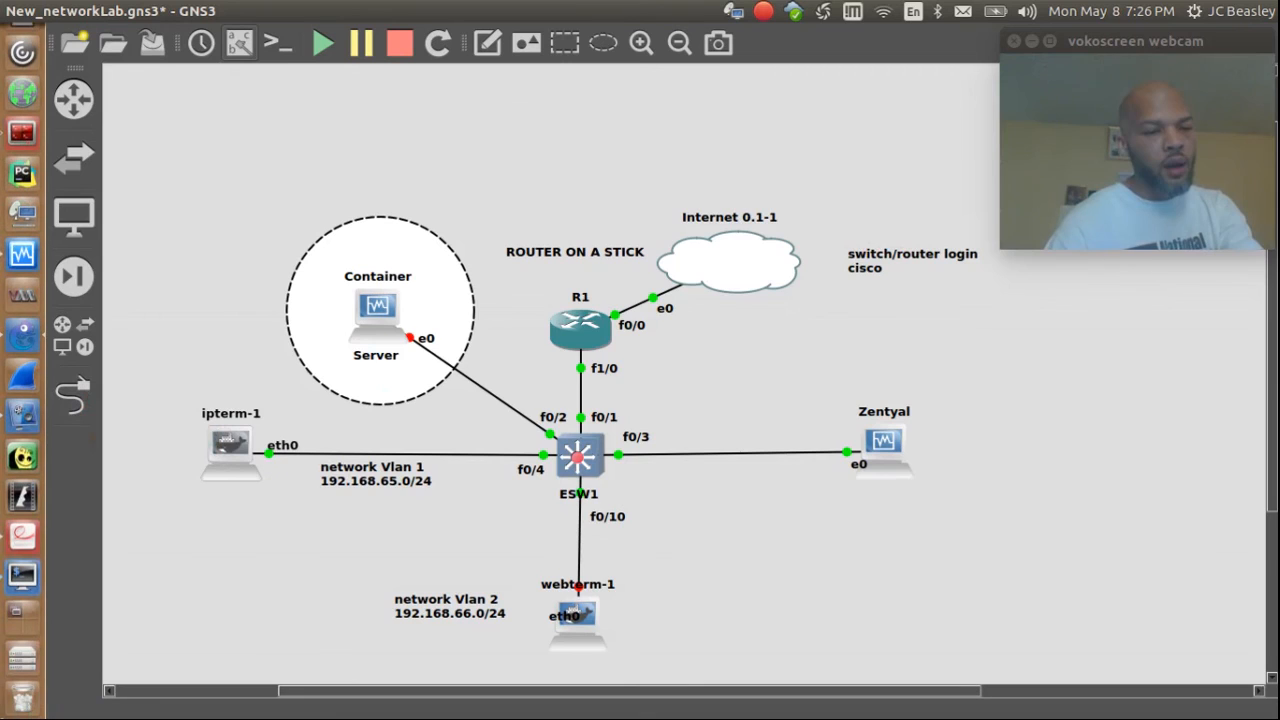
Step: Bring the ipterm-1 ROXTerm console to the front and reposition its window
left_click(22, 574)
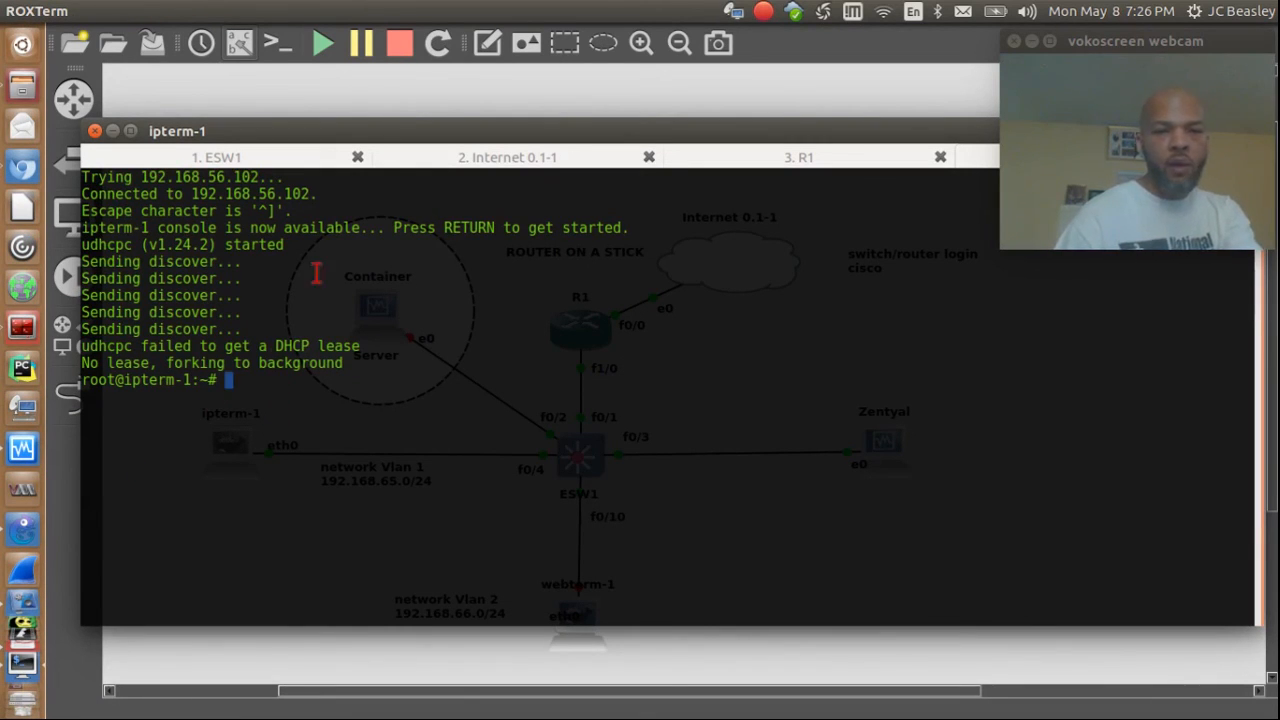
left_click_drag(382, 143, 544, 150)
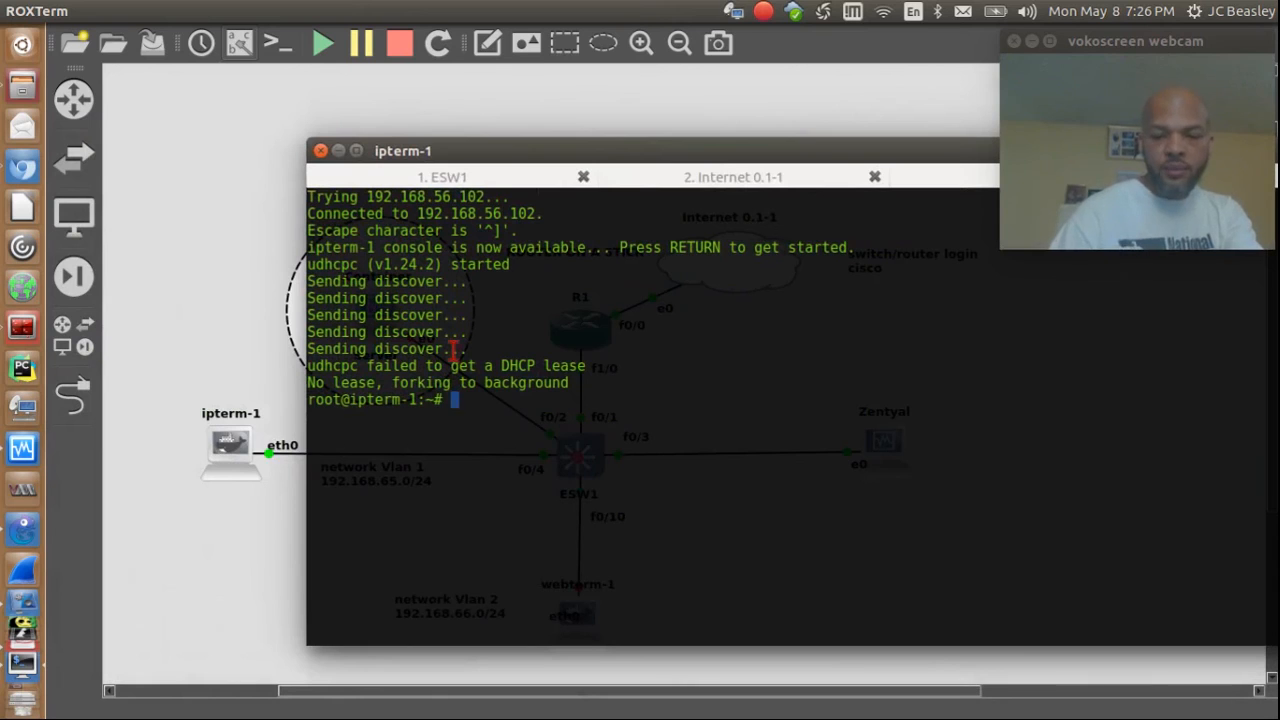
key("Up")
key("Down")
left_click_drag(594, 157, 455, 146)
Step: Run ifconfig on ipterm-1, showing eth0 at 192.168.65.6 with mask 255.255.255.255
type("if")
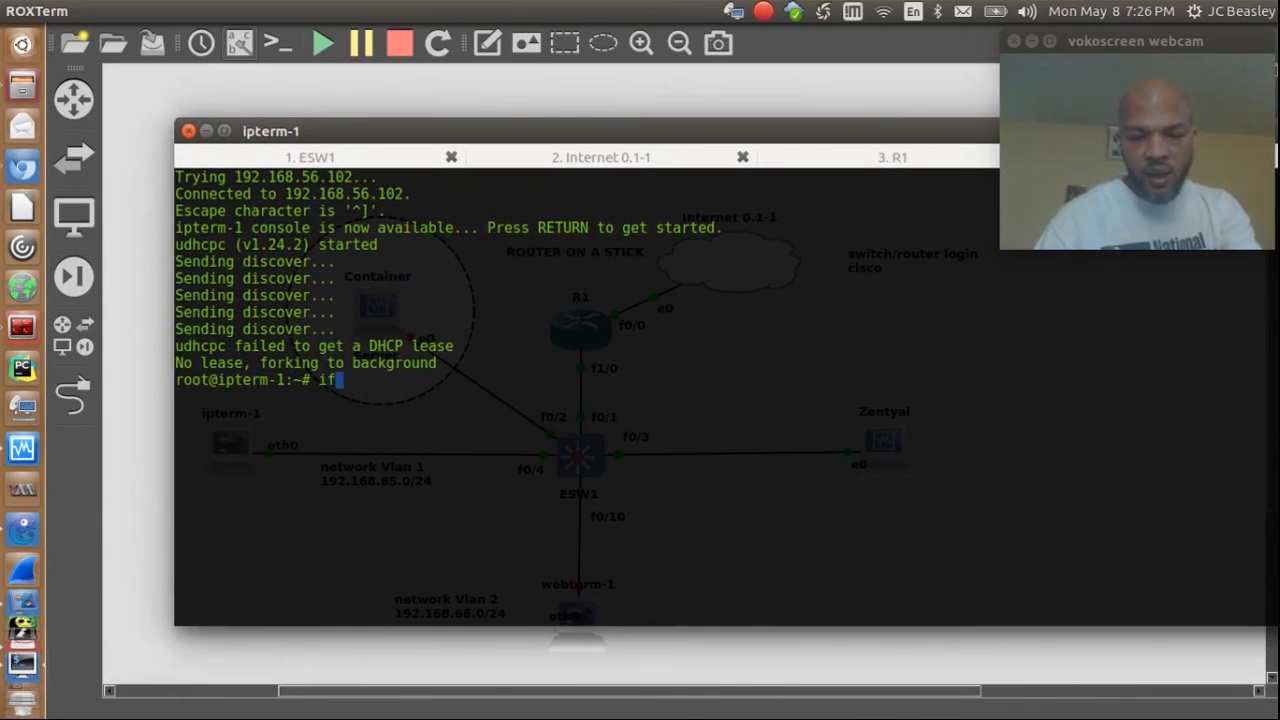
type("config")
key("Return")
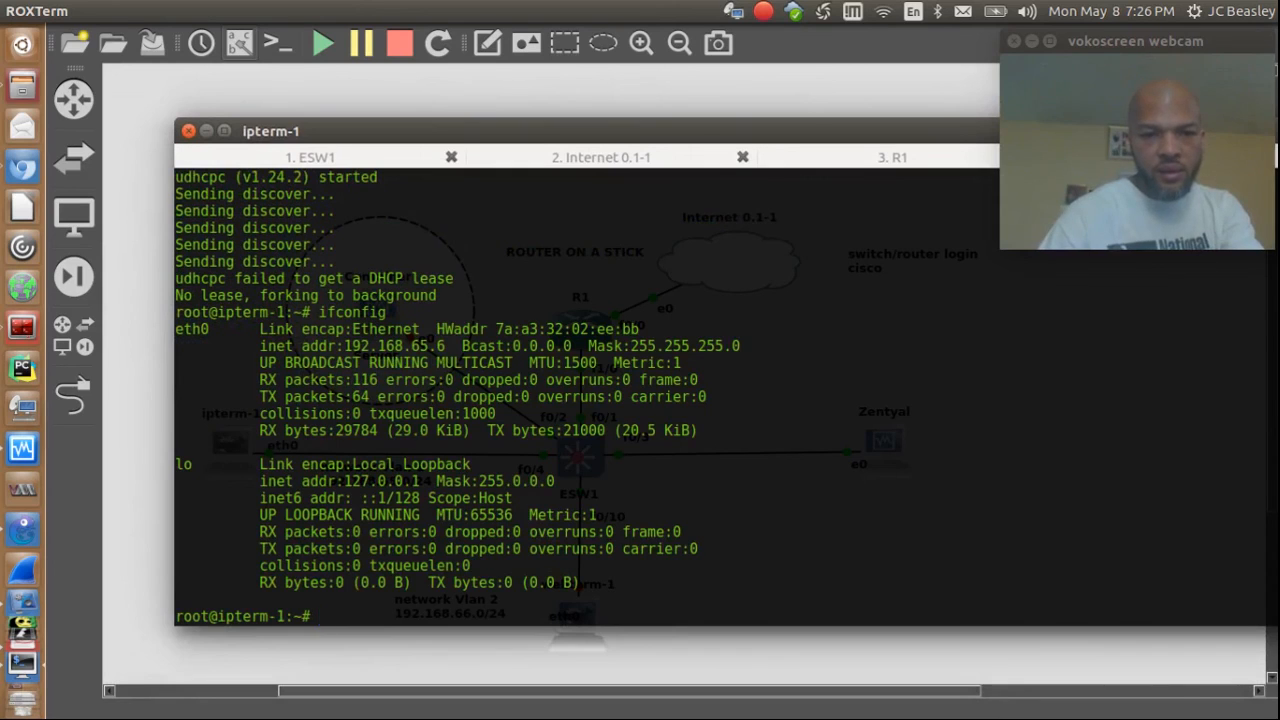
scroll(436, 216, "up", 2)
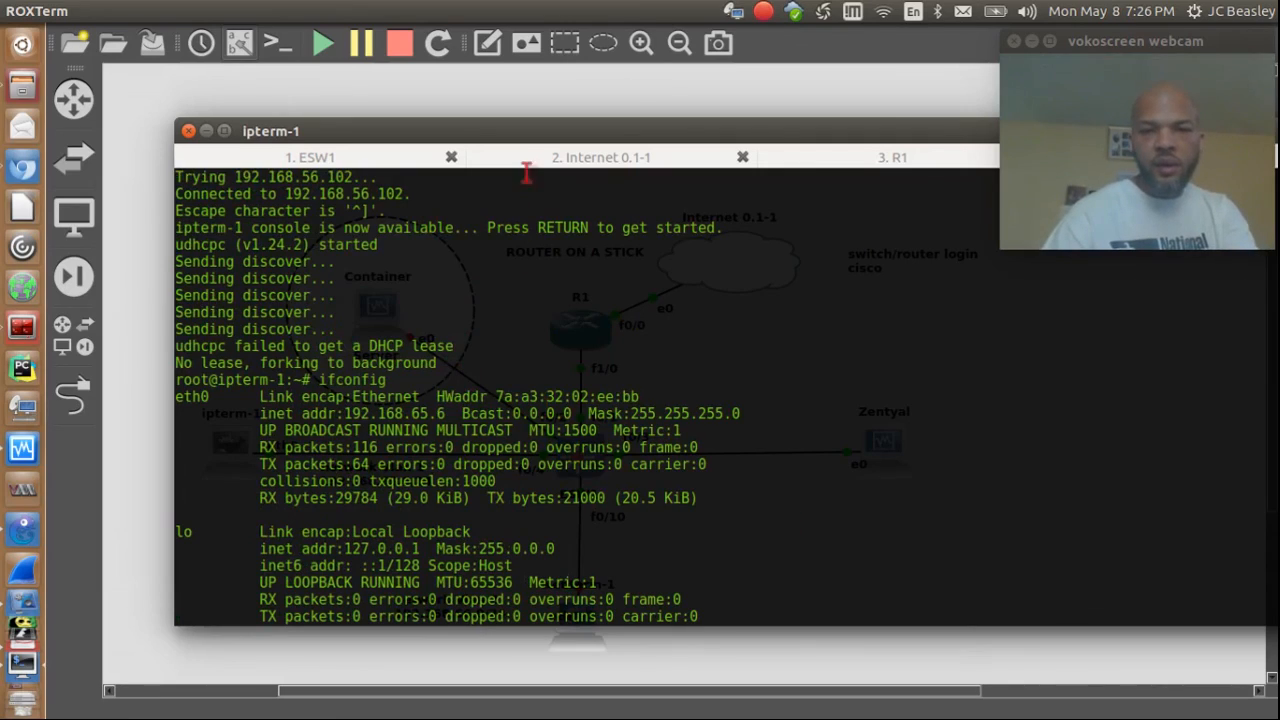
left_click_drag(510, 127, 398, 127)
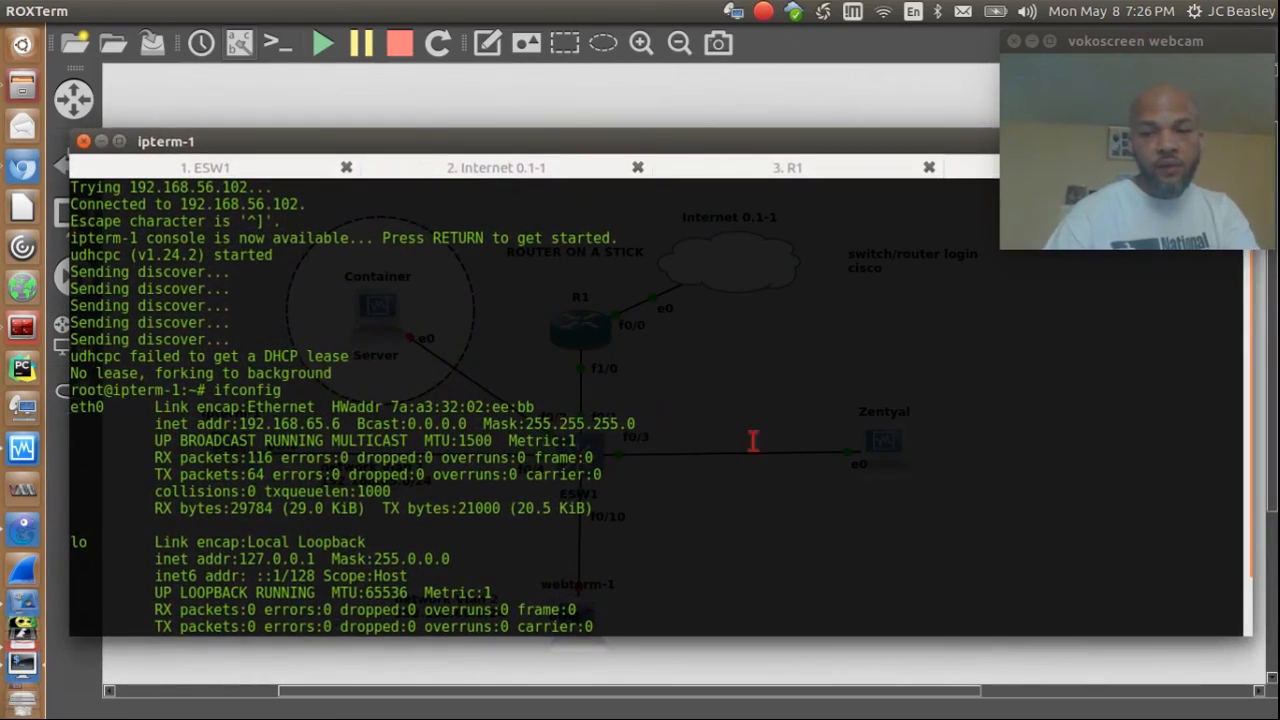
key("super+s")
left_click(263, 314)
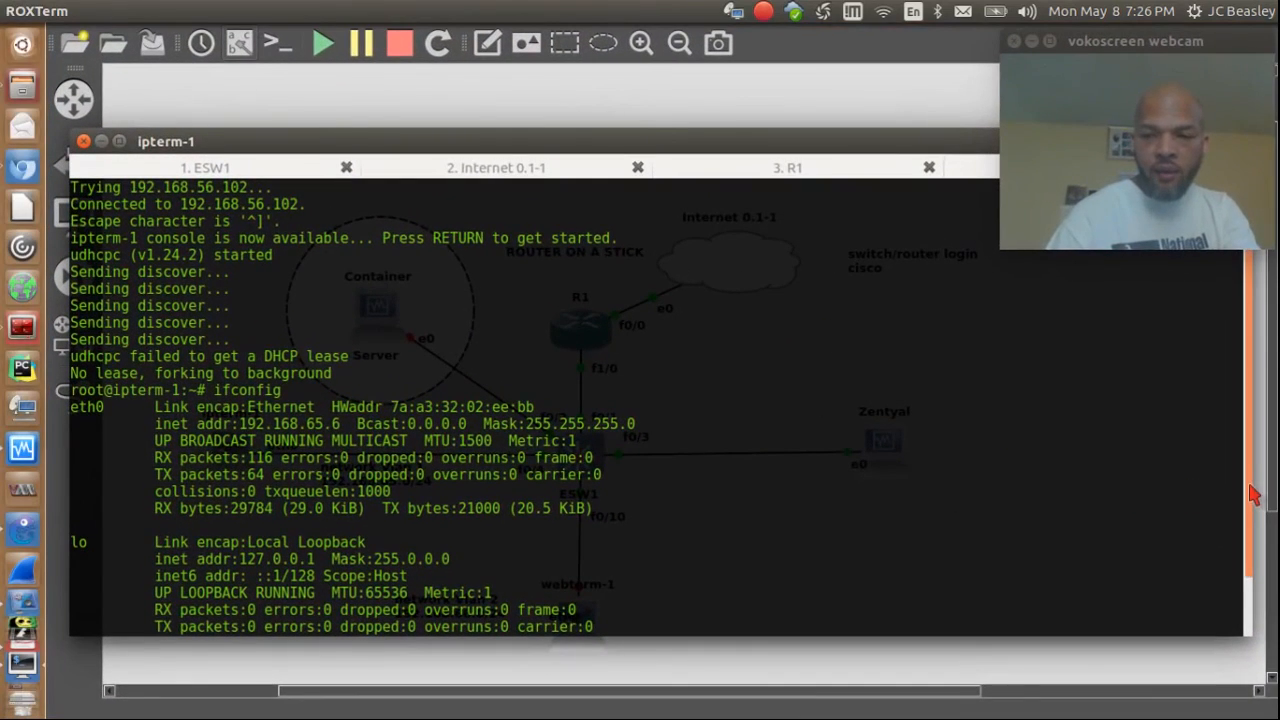
scroll(1253, 495, "down", 1)
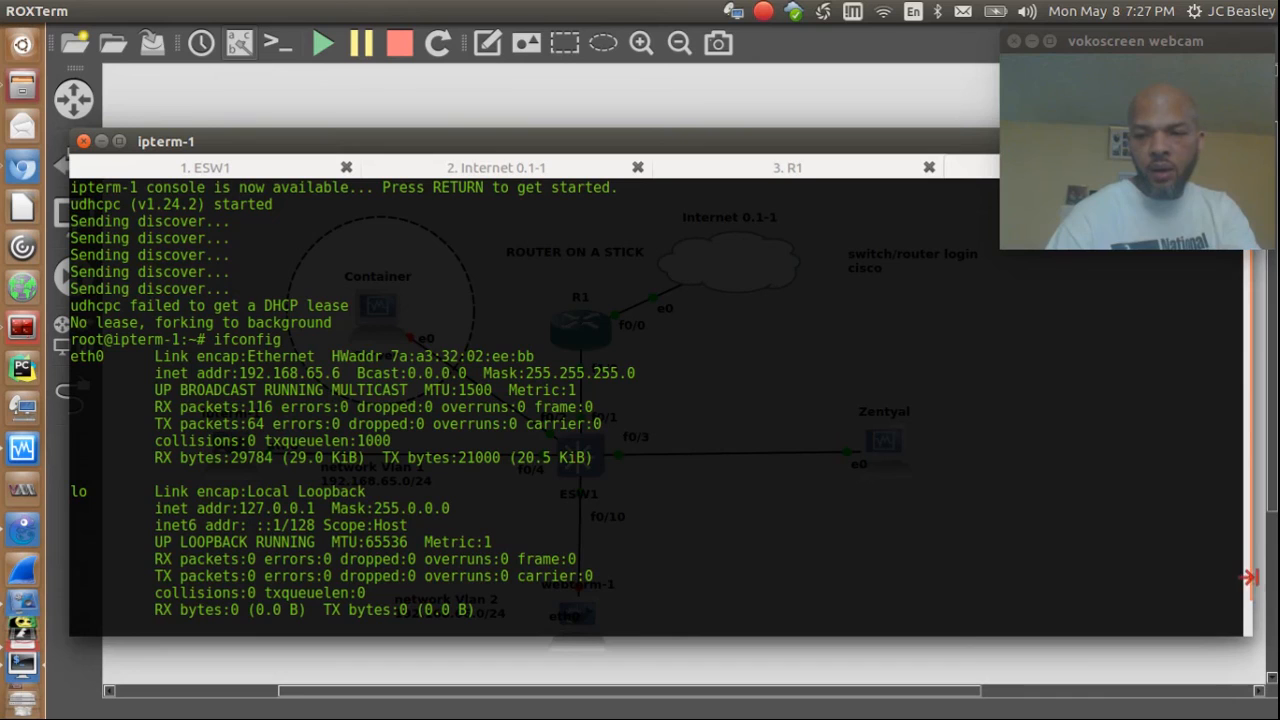
Step: Begin entering a ping command at the ipterm-1 prompt, correcting several mistyped attempts
type("p")
key("Return")
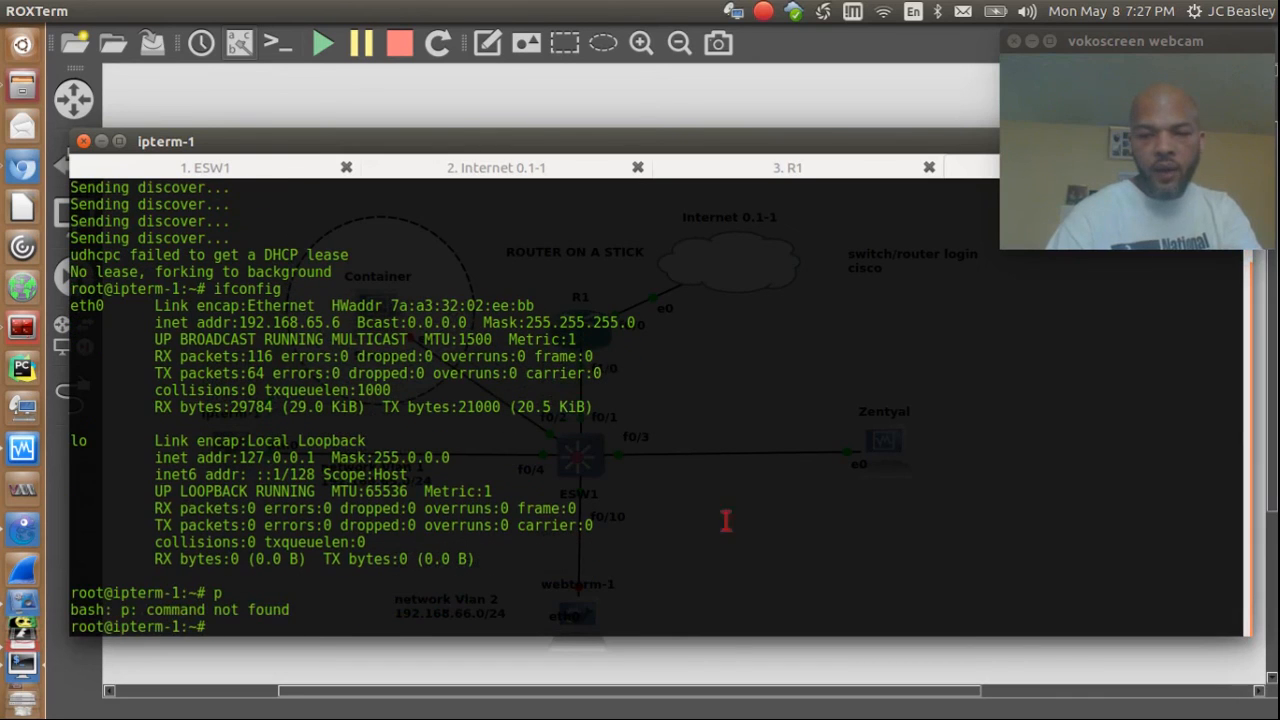
type("poing")
key("BackSpace")
key("BackSpace")
key("BackSpace")
key("BackSpace")
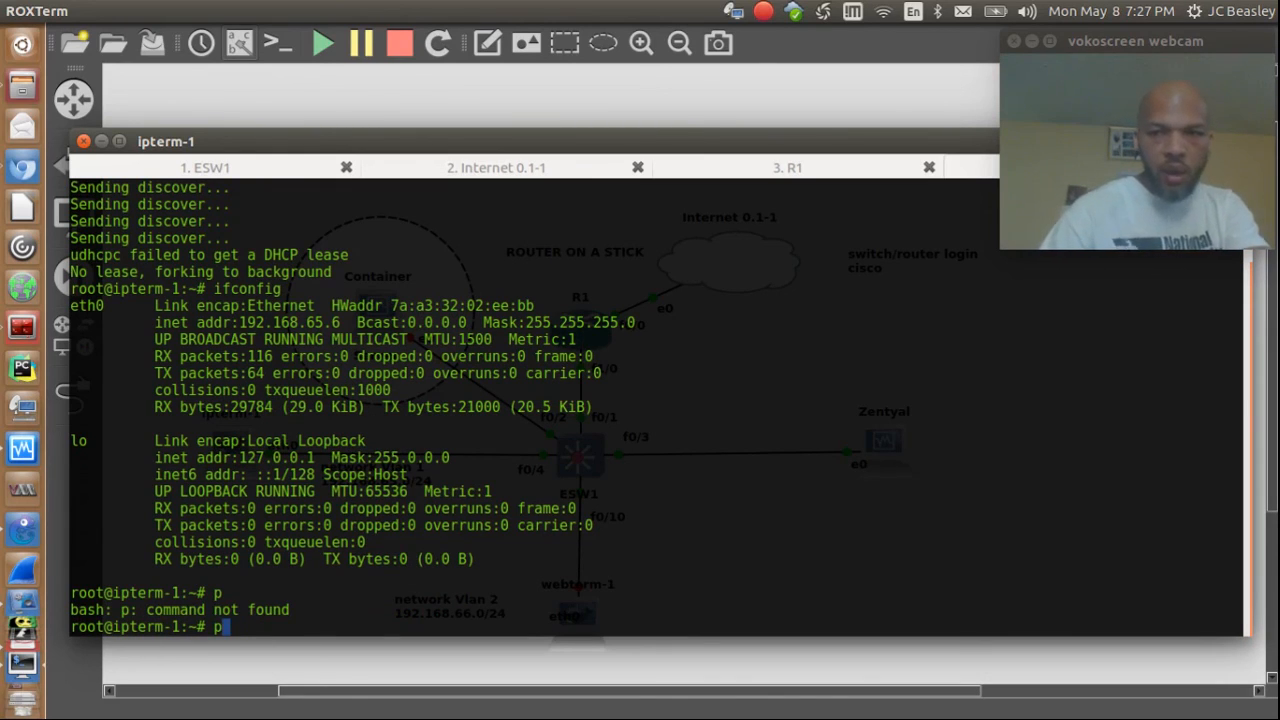
type("ing")
key("BackSpace")
key("BackSpace")
key("BackSpace")
key("BackSpace")
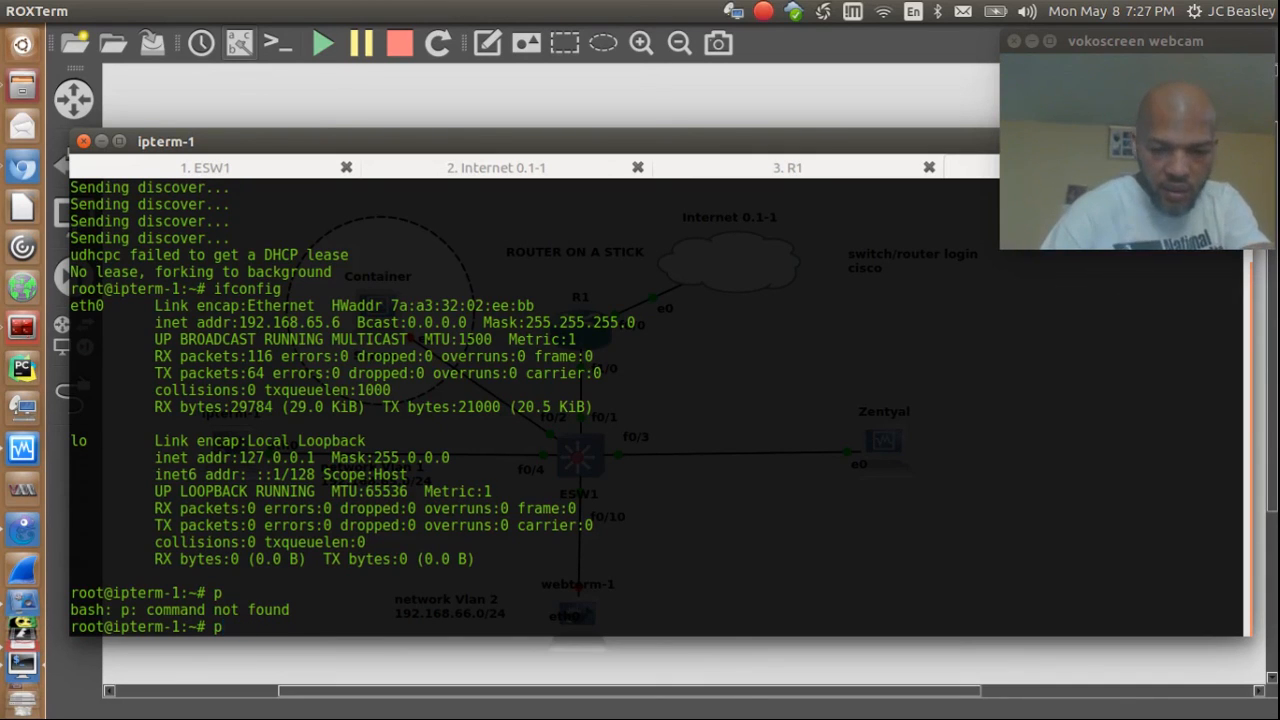
scroll(834, 356, "up", 2)
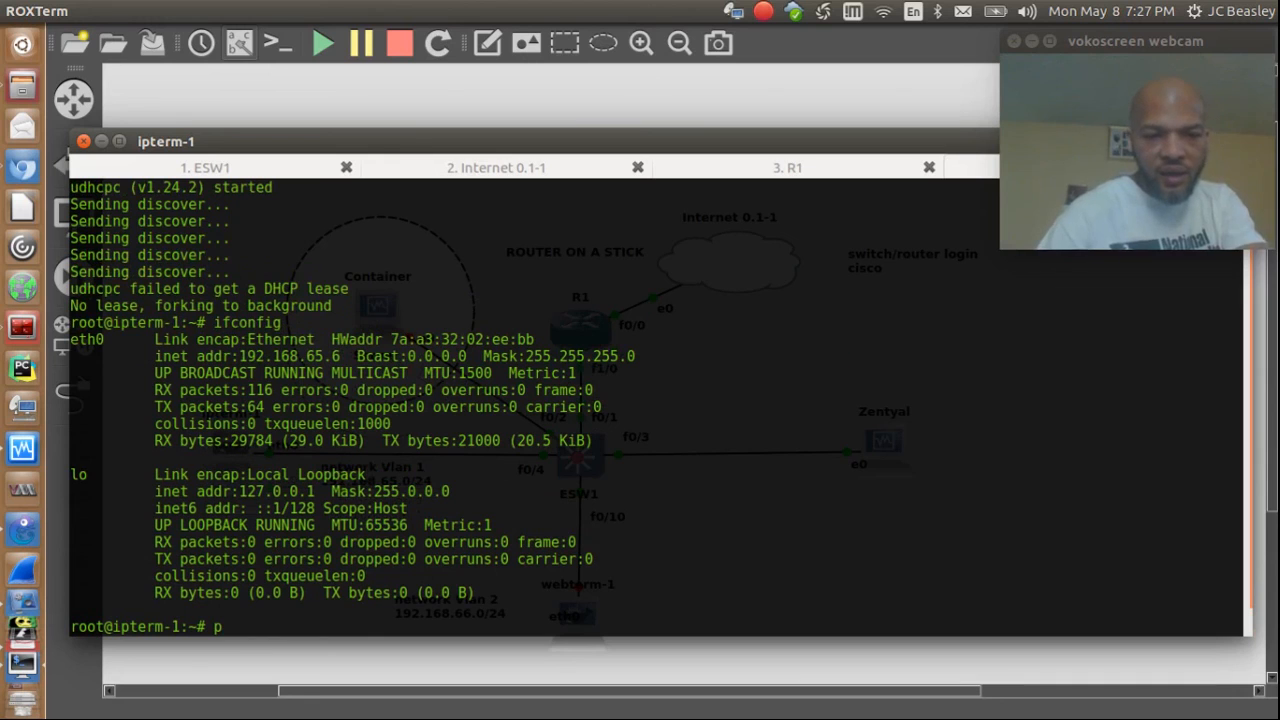
Step: Ping 192.168.65.3 from ipterm-1, getting 11 replies with 0% packet loss
double_click(597, 446)
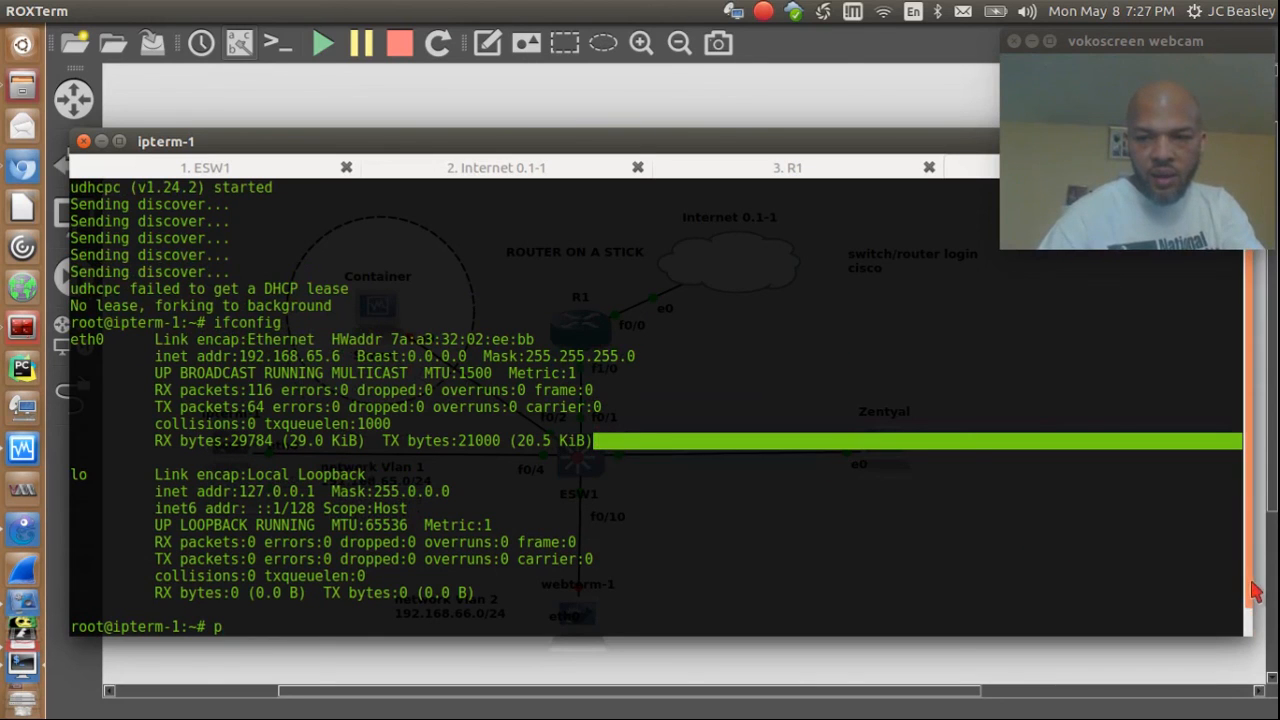
type("ping 192.168.0")
key("BackSpace")
type("6")
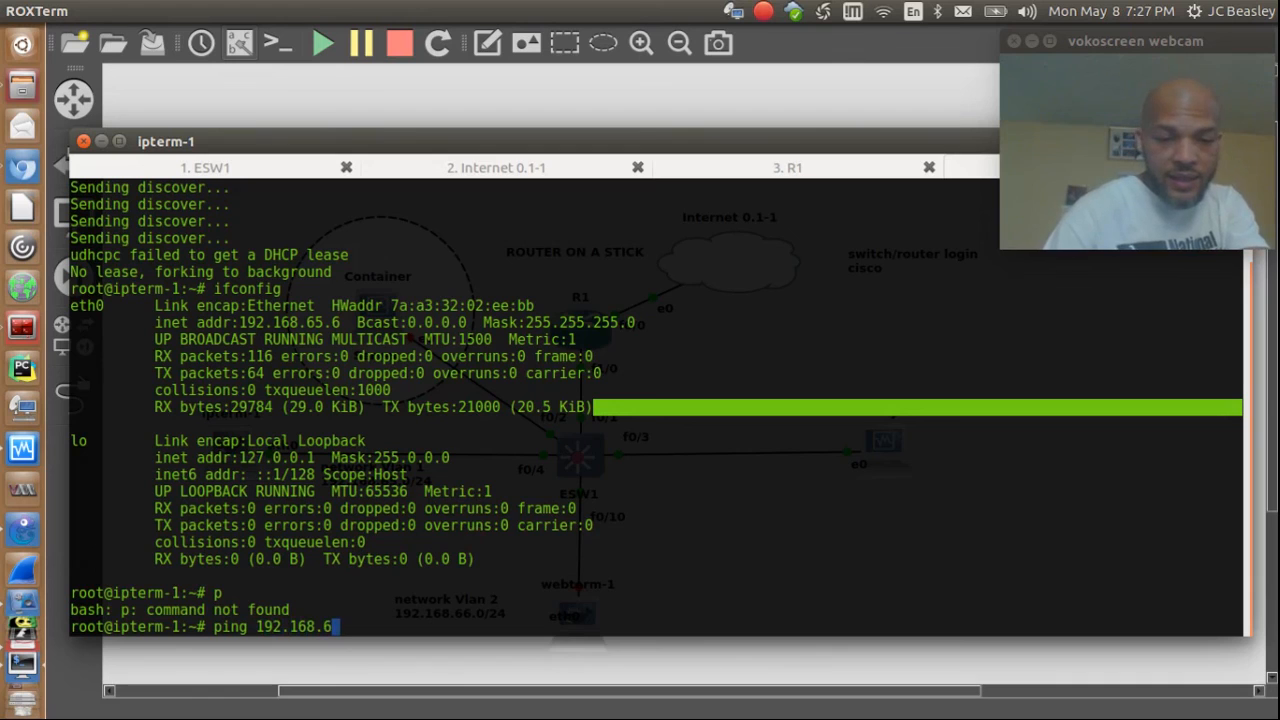
type("5.3")
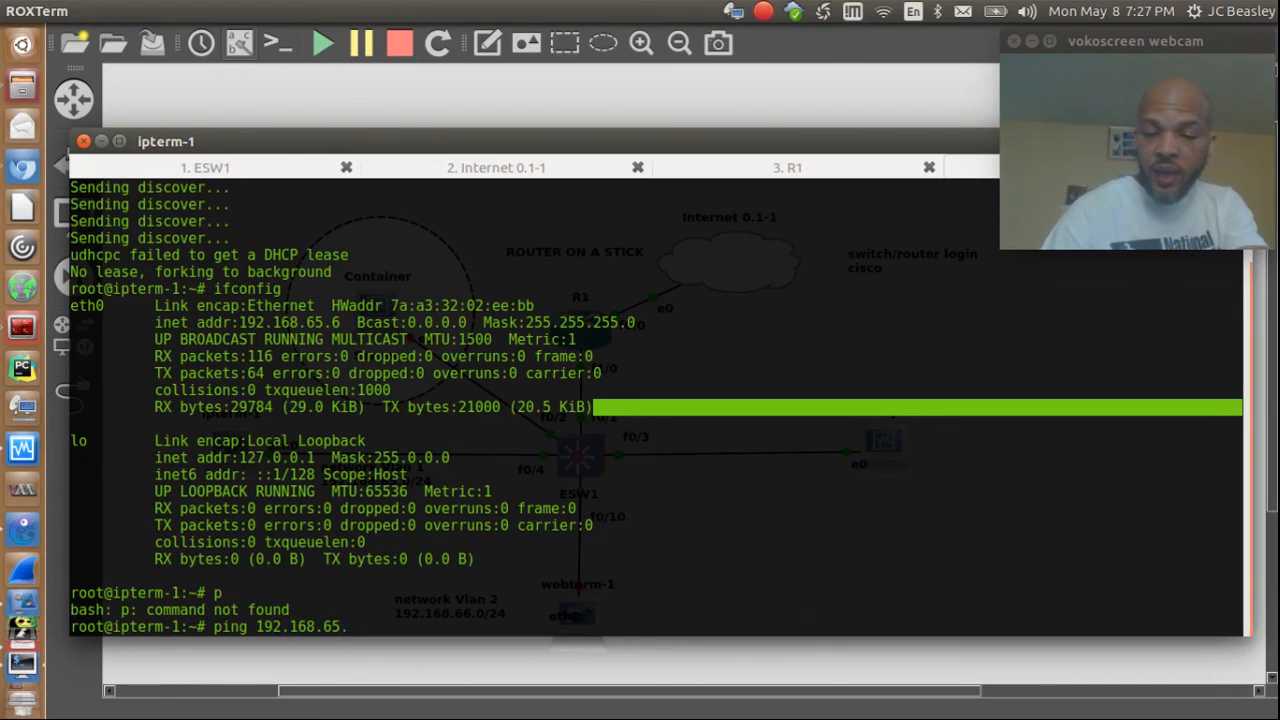
key("Return")
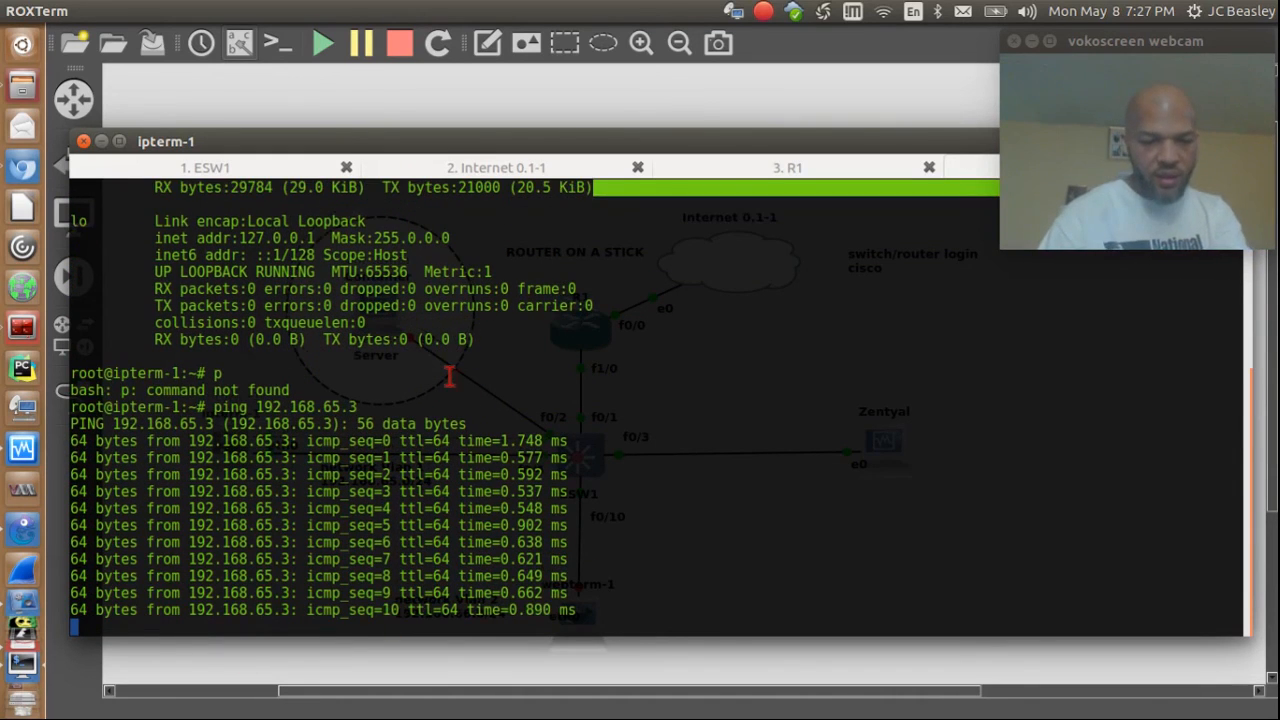
key("ctrl+c")
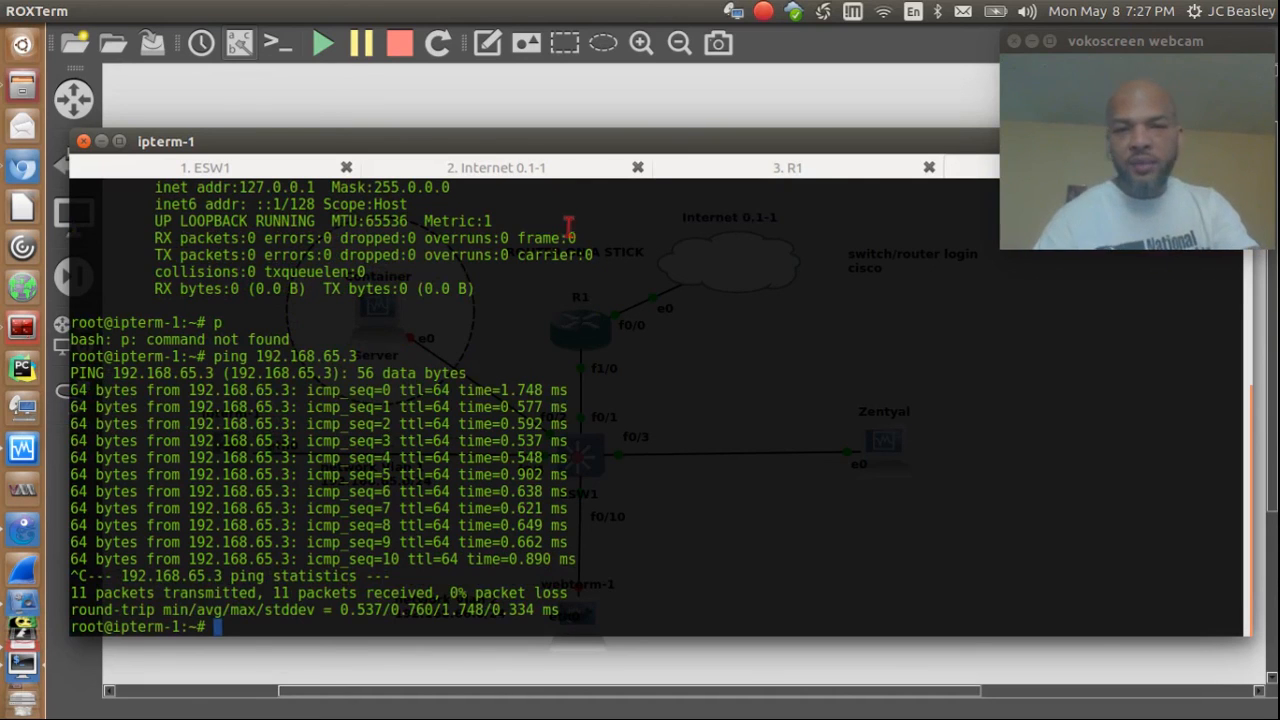
left_click_drag(606, 141, 593, 469)
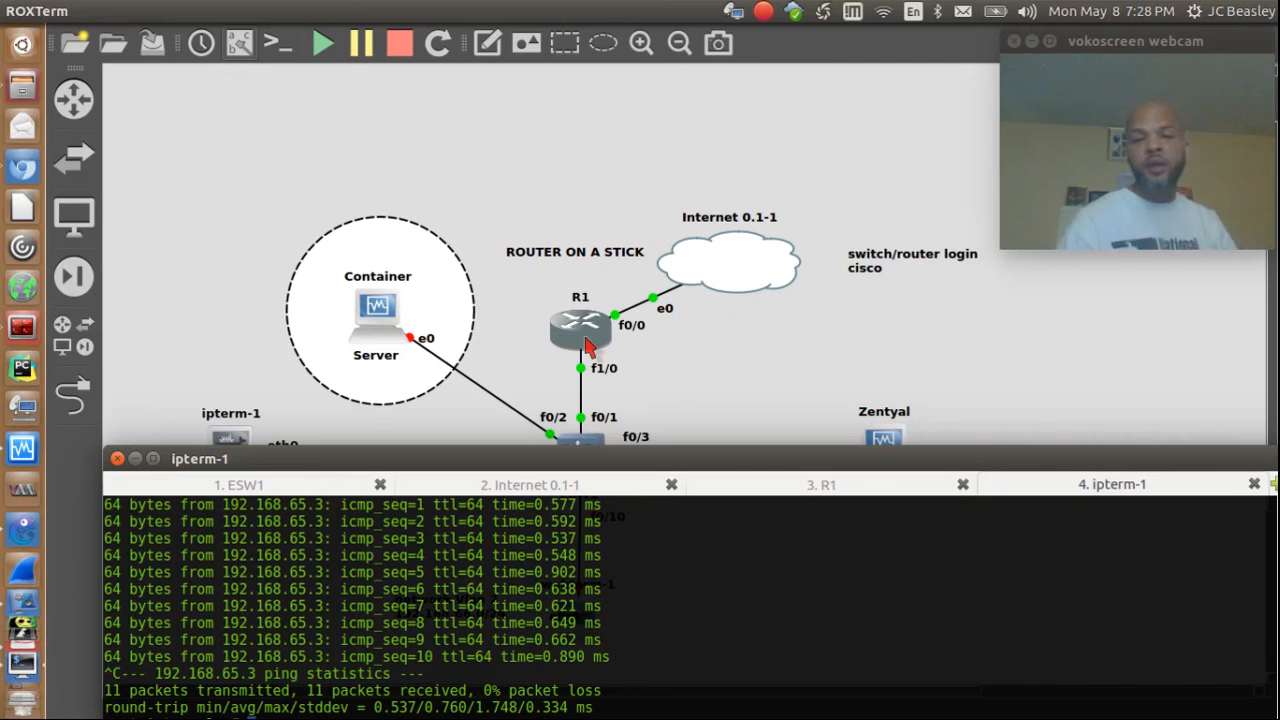
Step: Lower the ipterm-1 console to reveal ipterm-1 on switch port f0/4 and Zentyal
left_click_drag(760, 457, 764, 494)
key("ctrl+c")
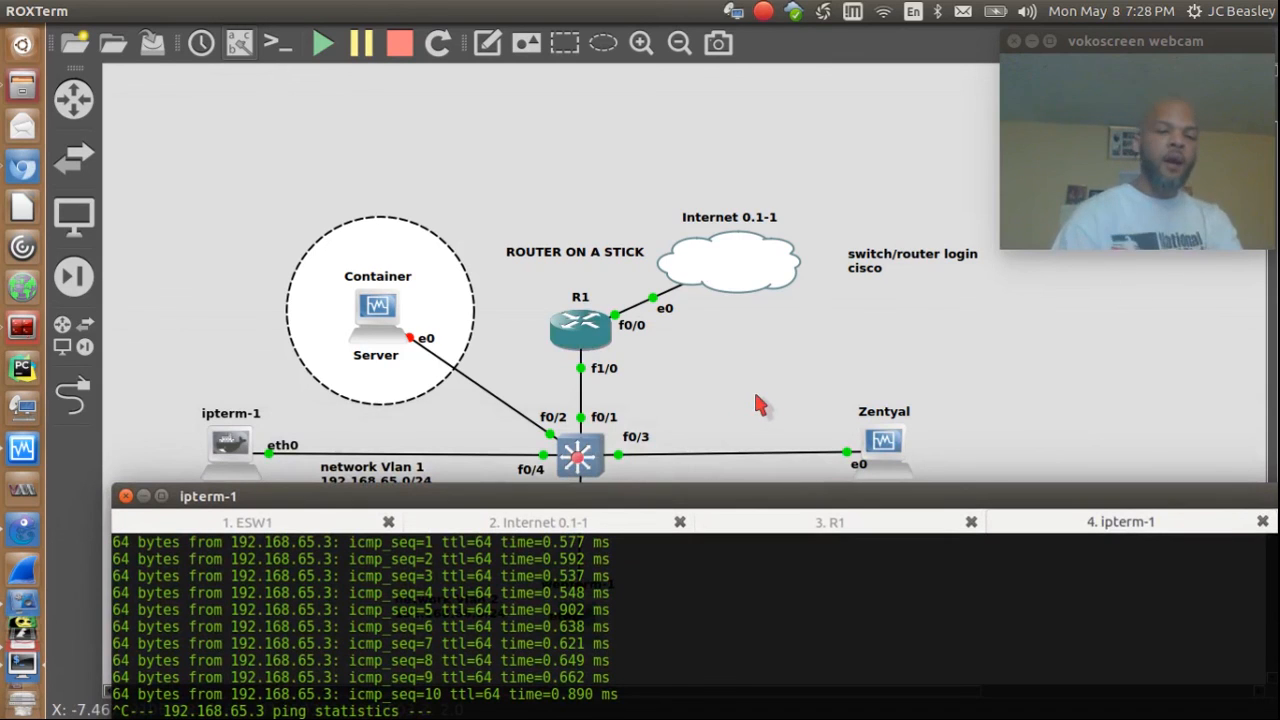